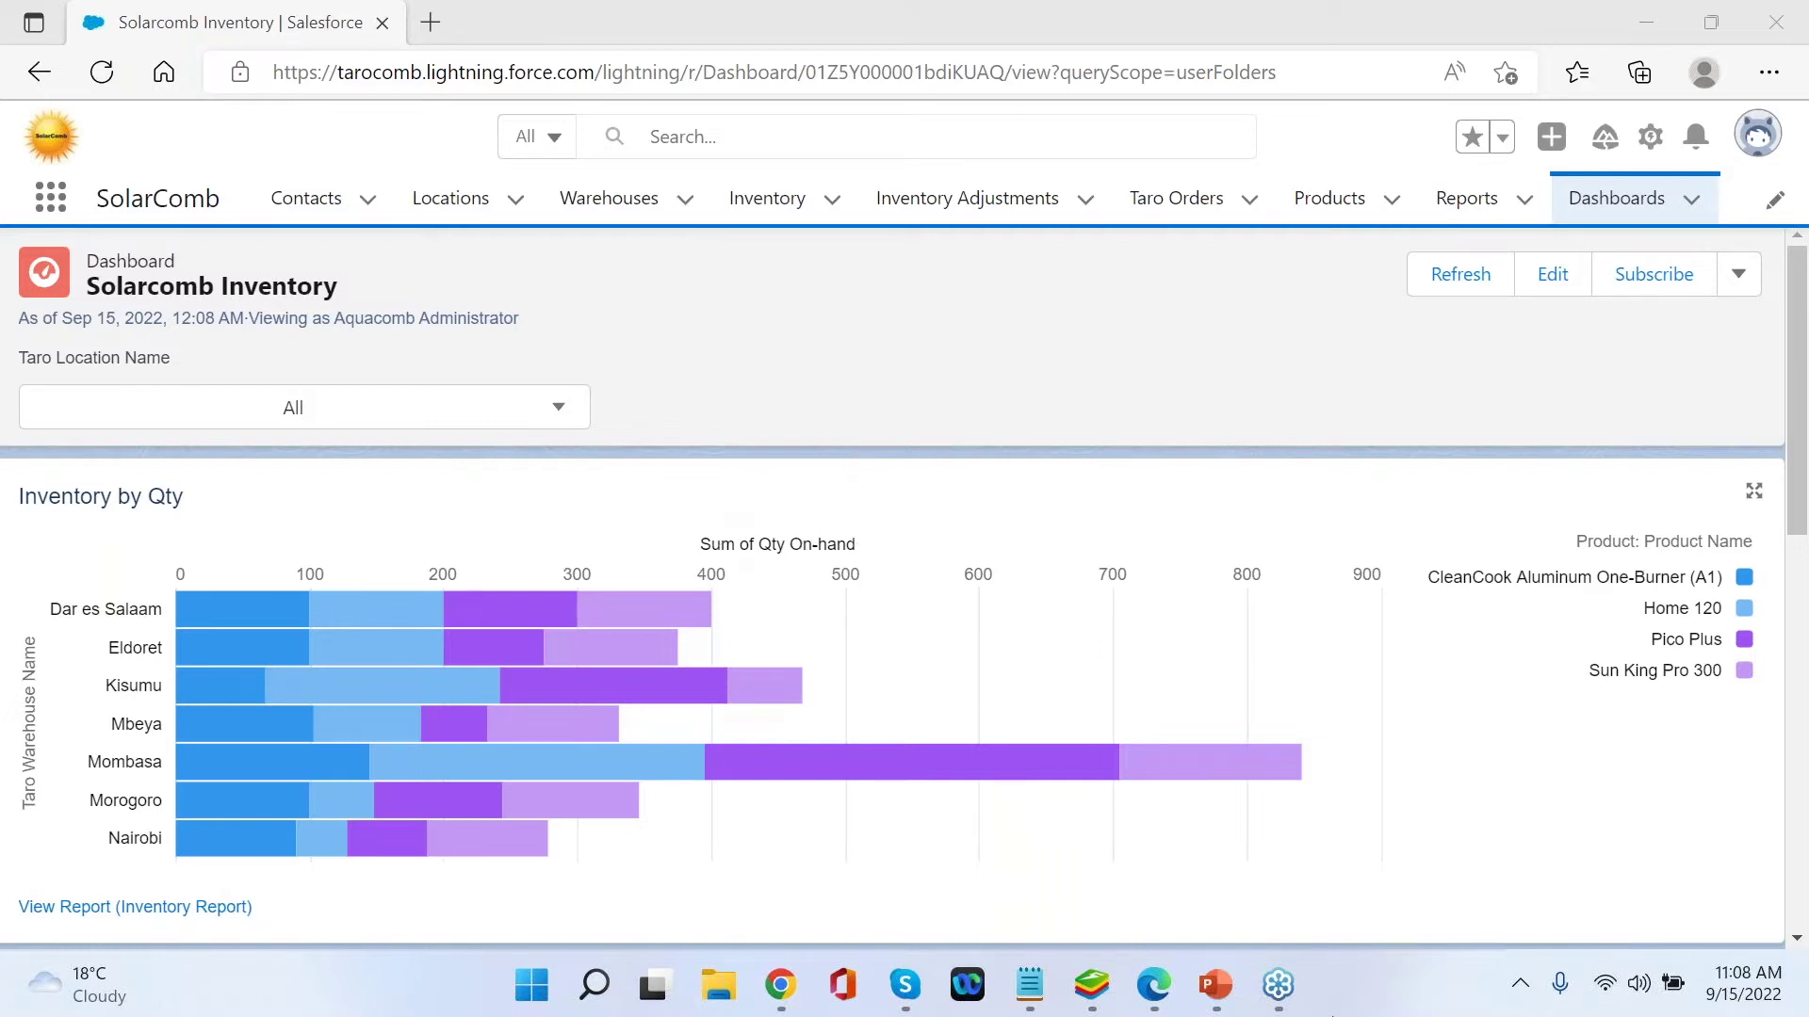
- Switch to the BlueStacks emulator, show its home screen with the TaroWorks app, and return to the Salesforce dashboard
{"action": "left_click", "coordinate": [1085, 1002]}
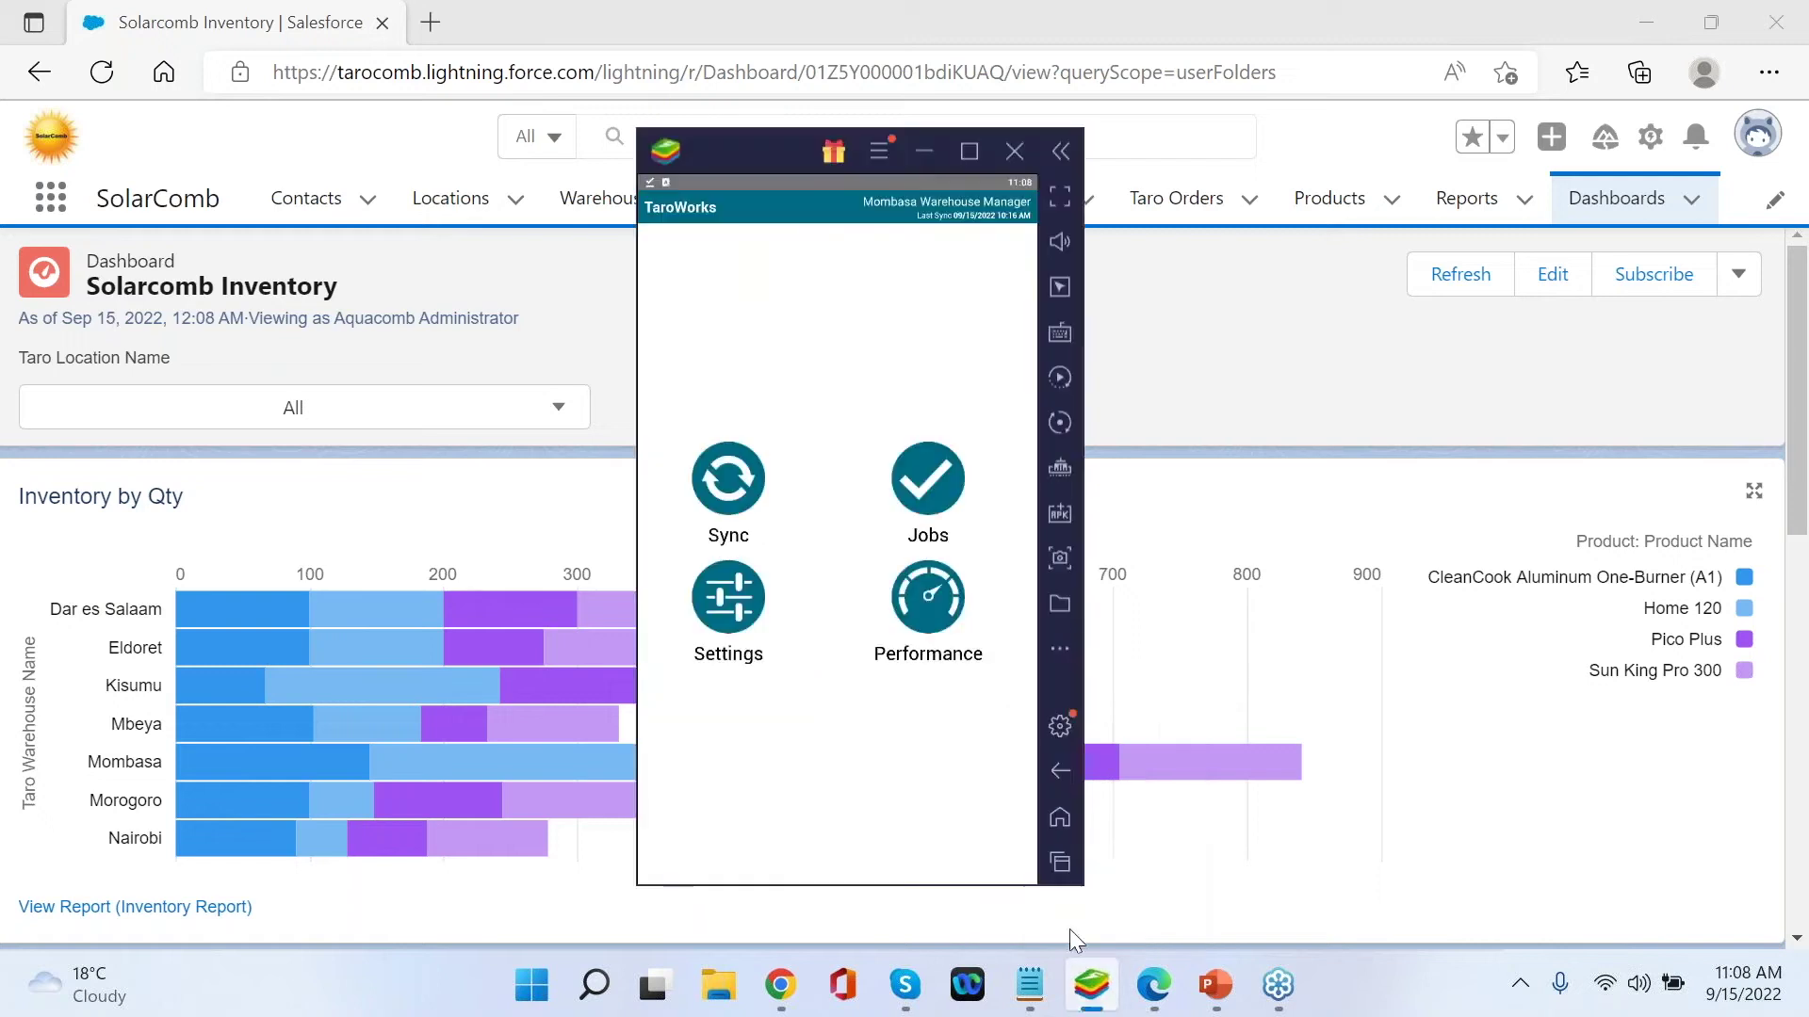
{"action": "left_click", "coordinate": [1060, 817]}
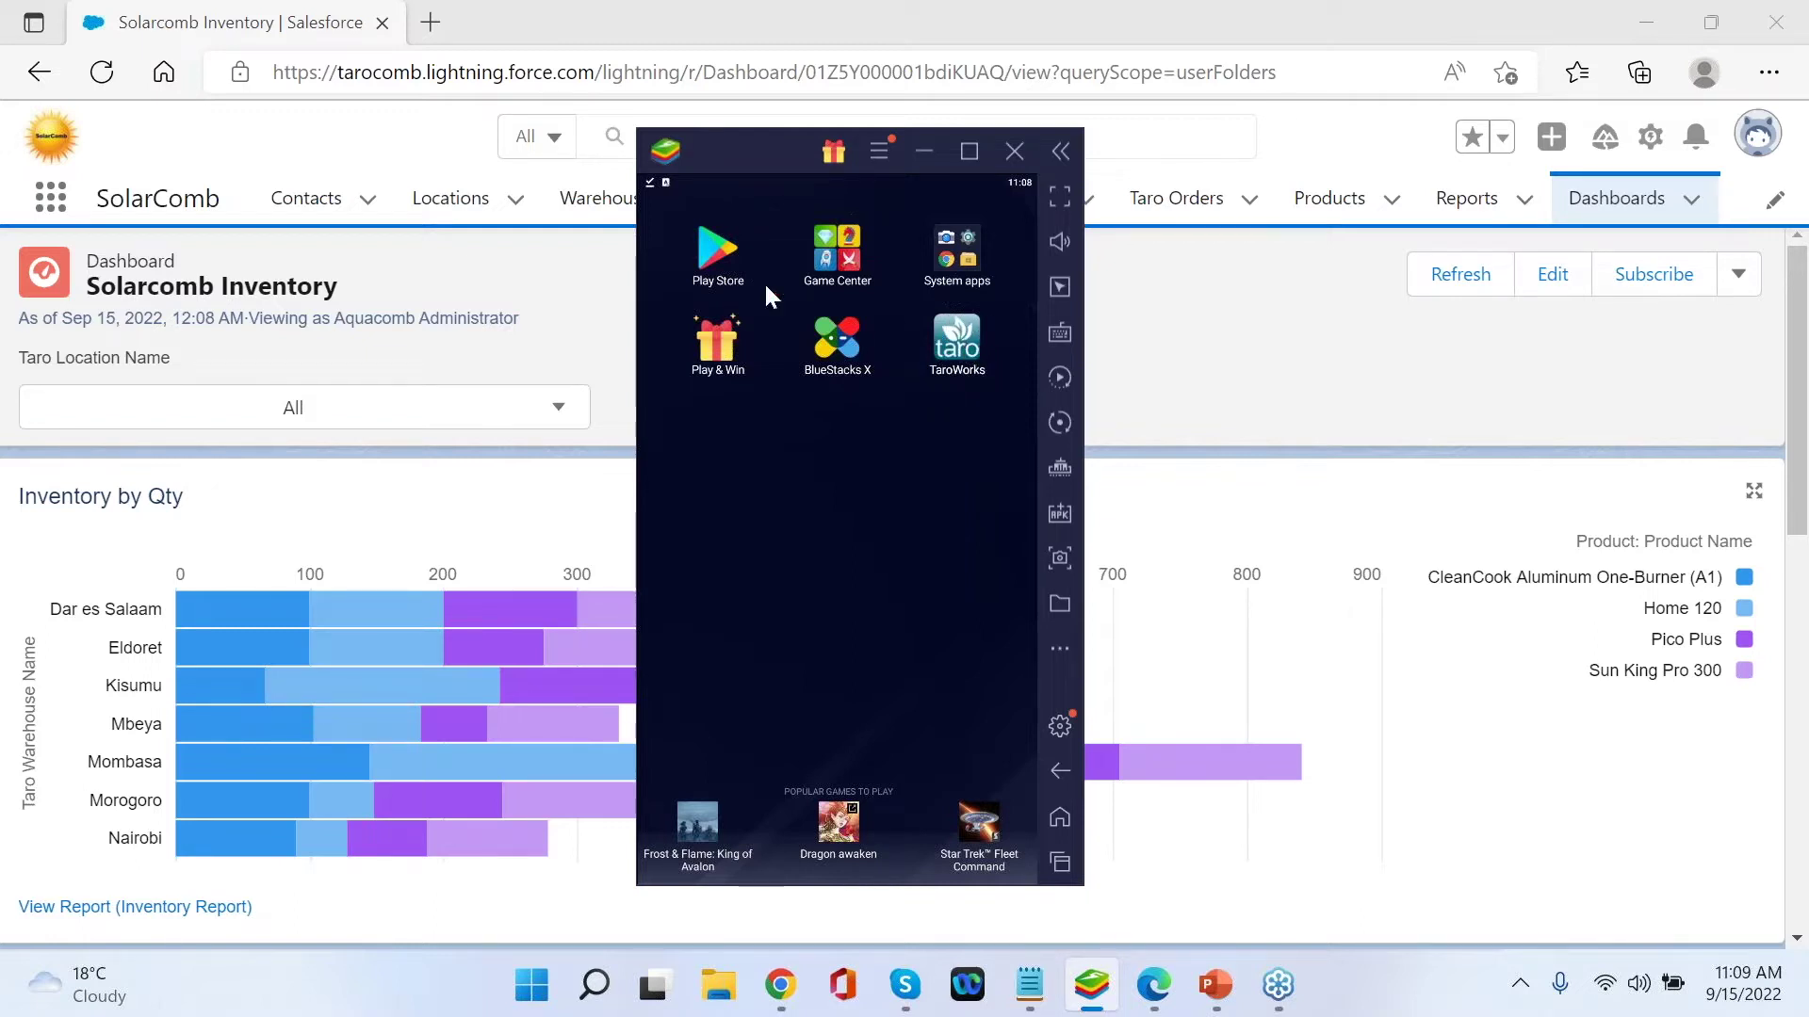
{"action": "left_click", "coordinate": [568, 288]}
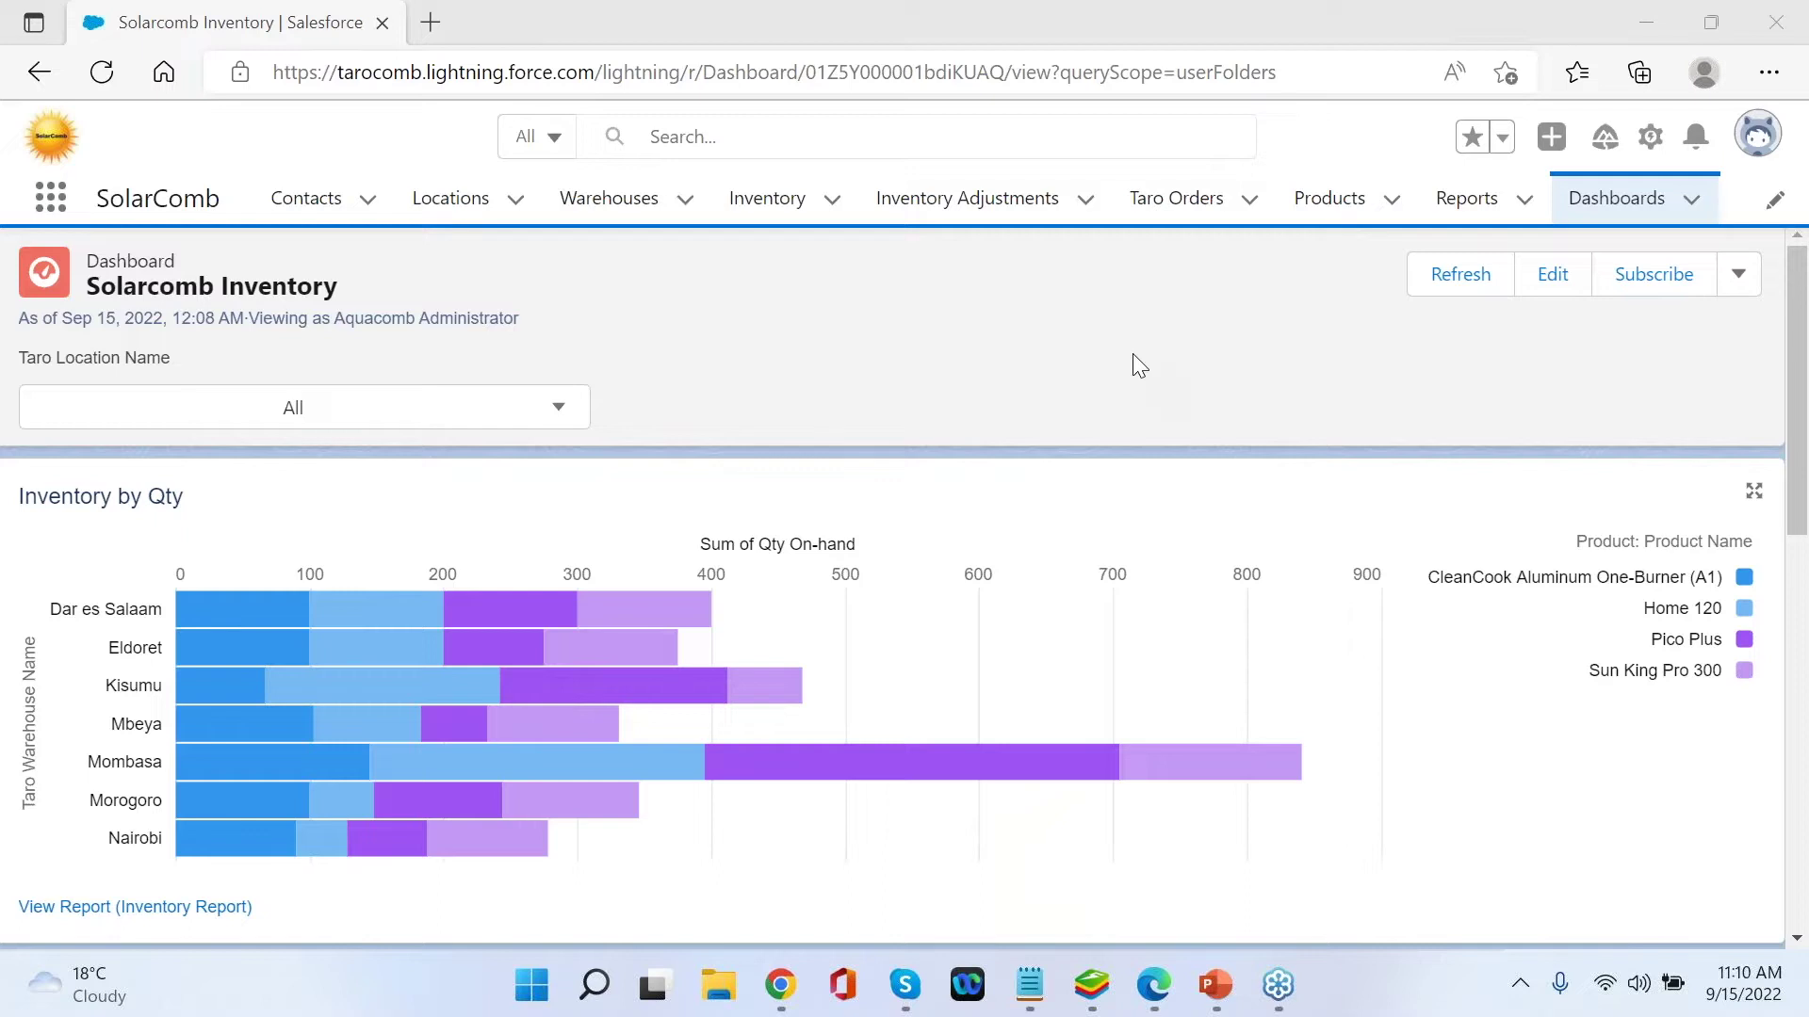
- Examine the Inventory by Qty and Inventory by Value charts on the Solarcomb Inventory dashboard
{"action": "scroll", "coordinate": [1134, 356], "scroll_direction": "down", "scroll_amount": 1}
{"action": "scroll", "coordinate": [1138, 366], "scroll_direction": "down", "scroll_amount": 1}
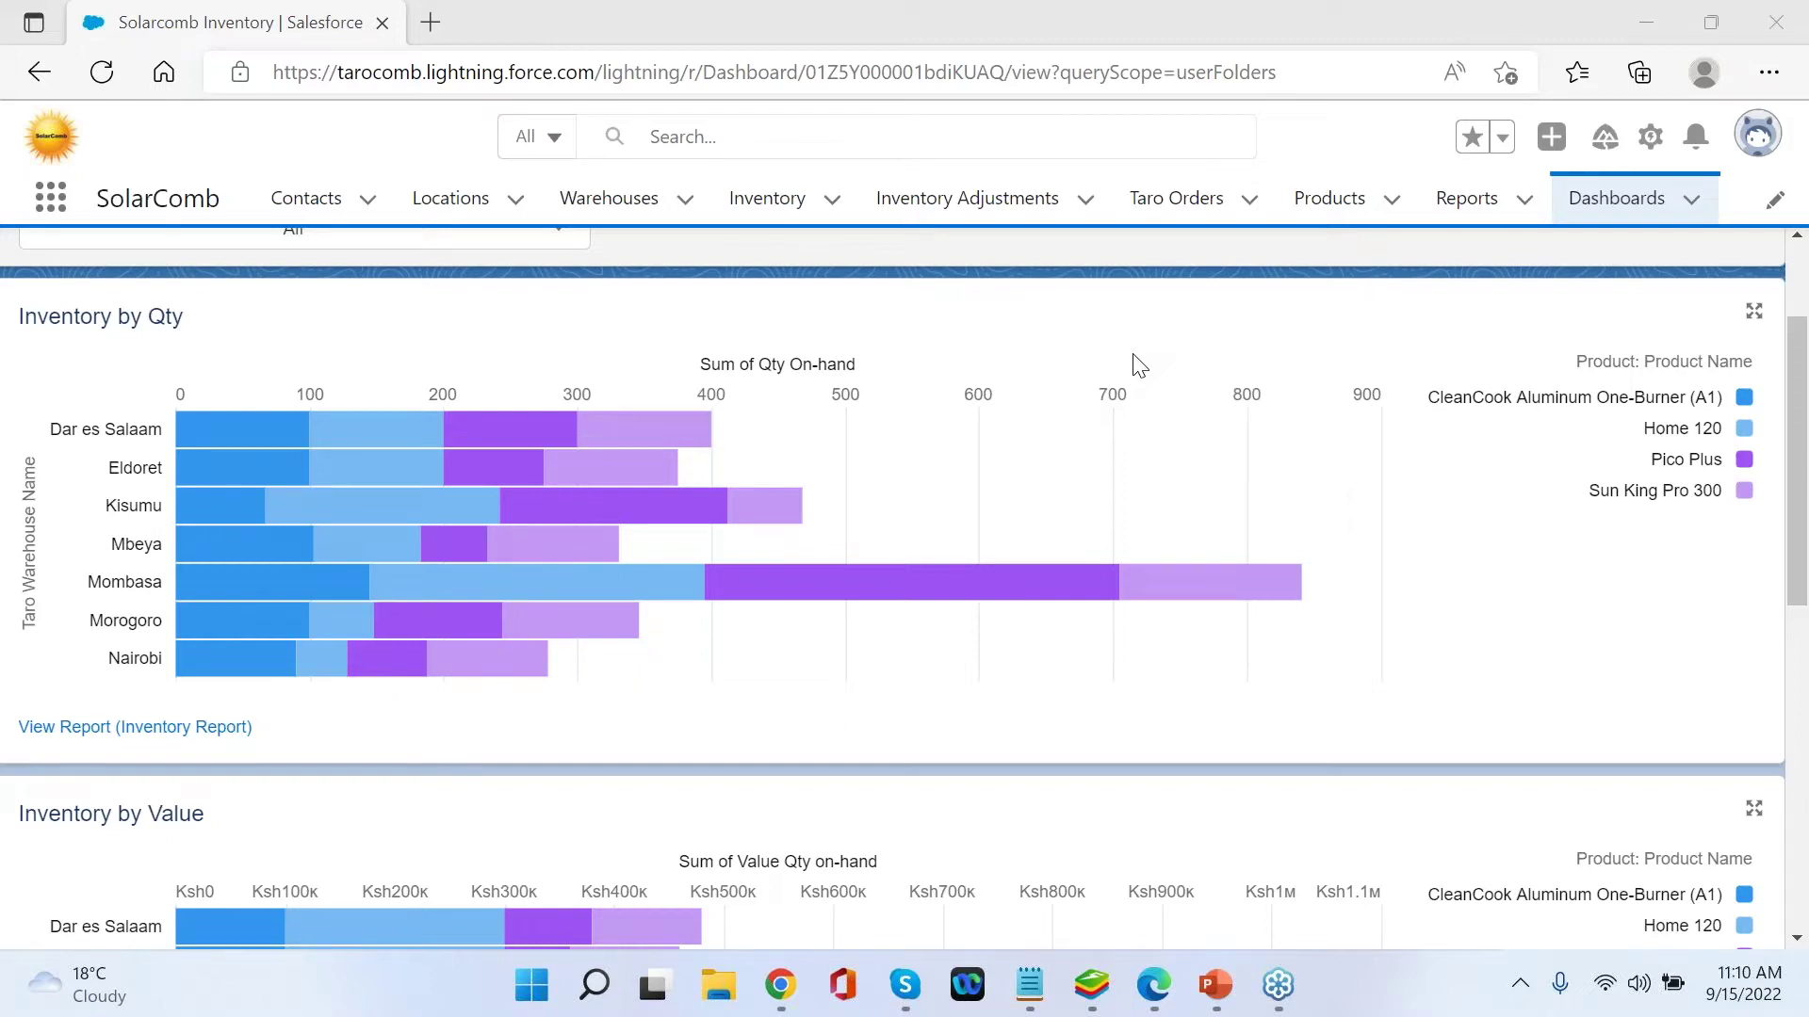
{"action": "scroll", "coordinate": [1138, 366], "scroll_direction": "up", "scroll_amount": 2}
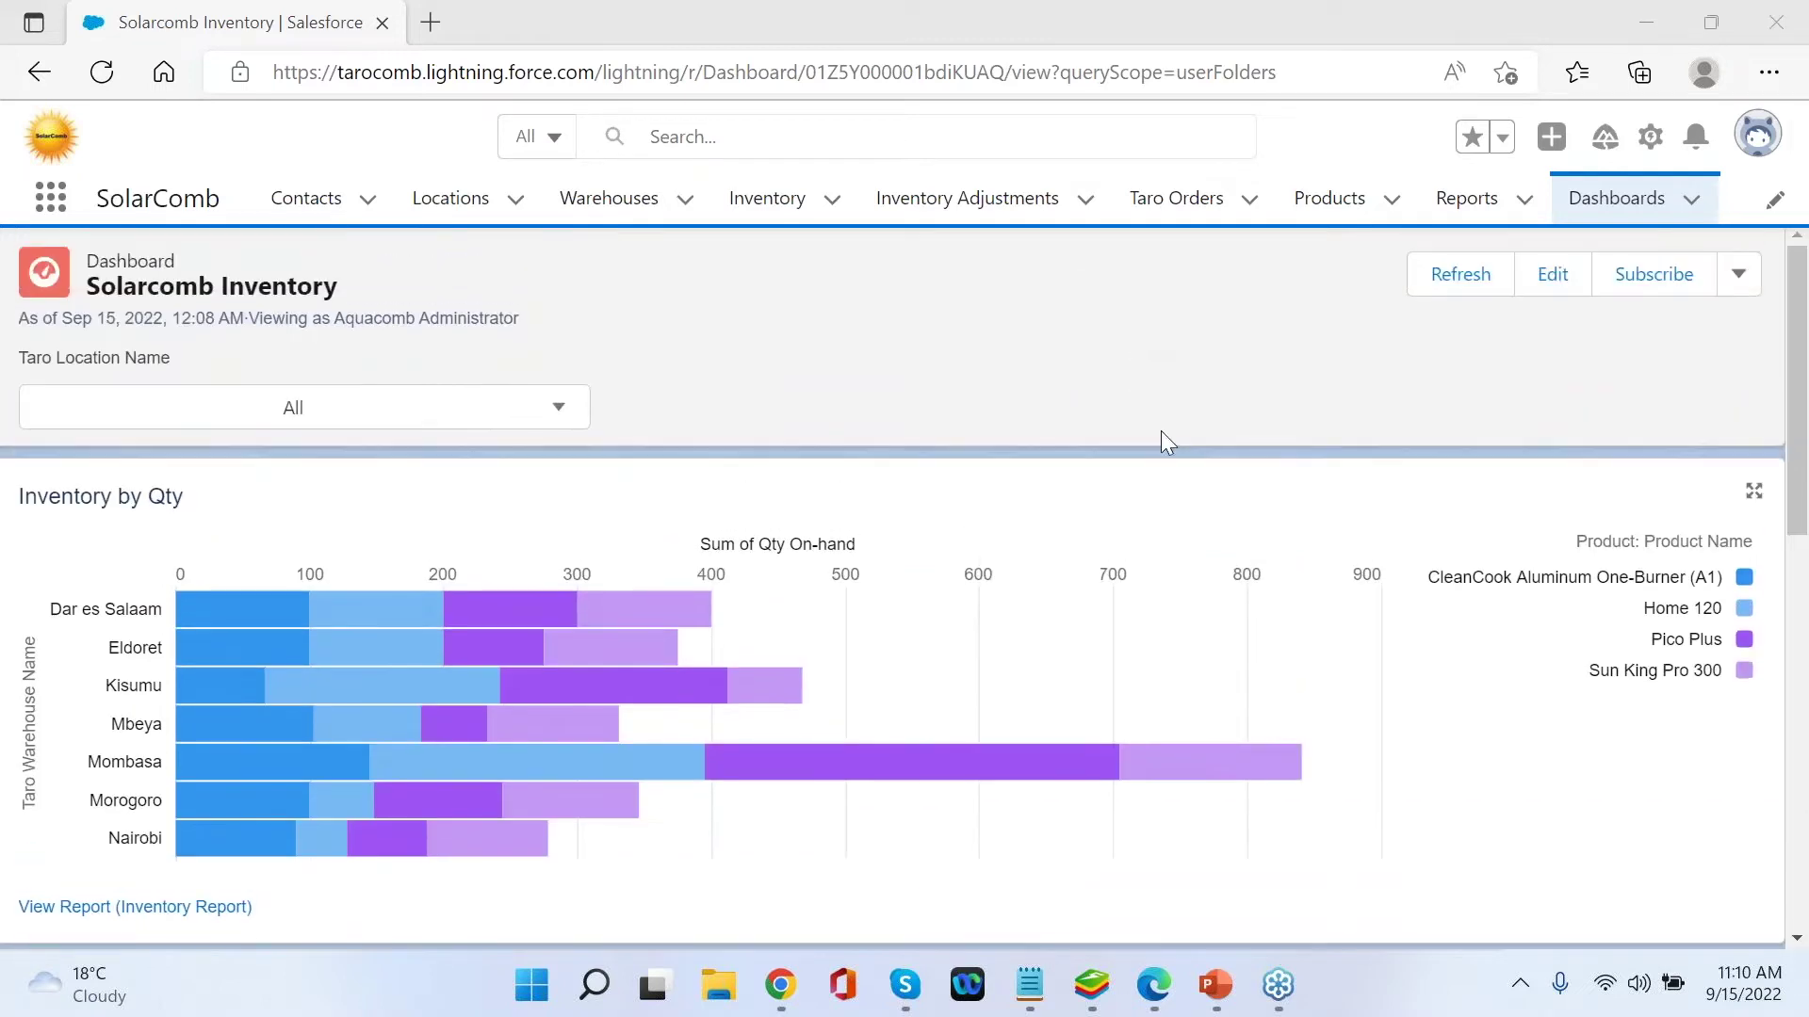
{"action": "scroll", "coordinate": [1107, 551], "scroll_direction": "down", "scroll_amount": 1}
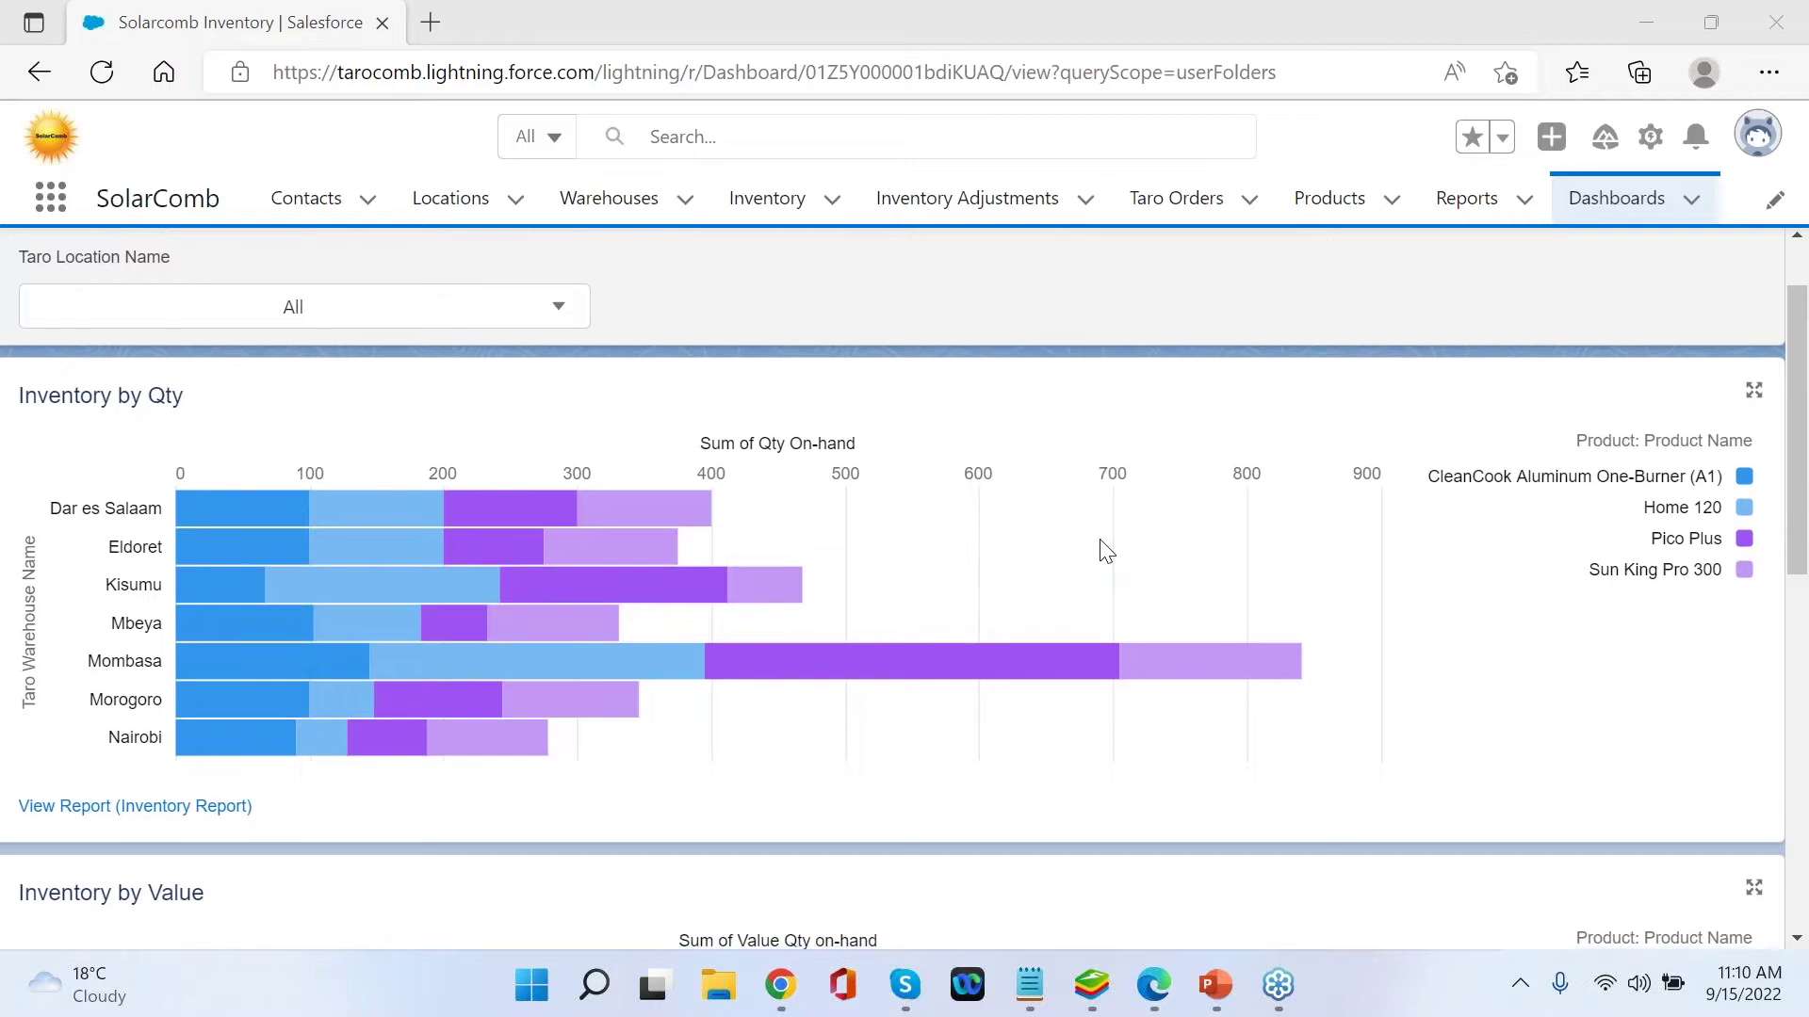
{"action": "scroll", "coordinate": [1107, 551], "scroll_direction": "down", "scroll_amount": 1}
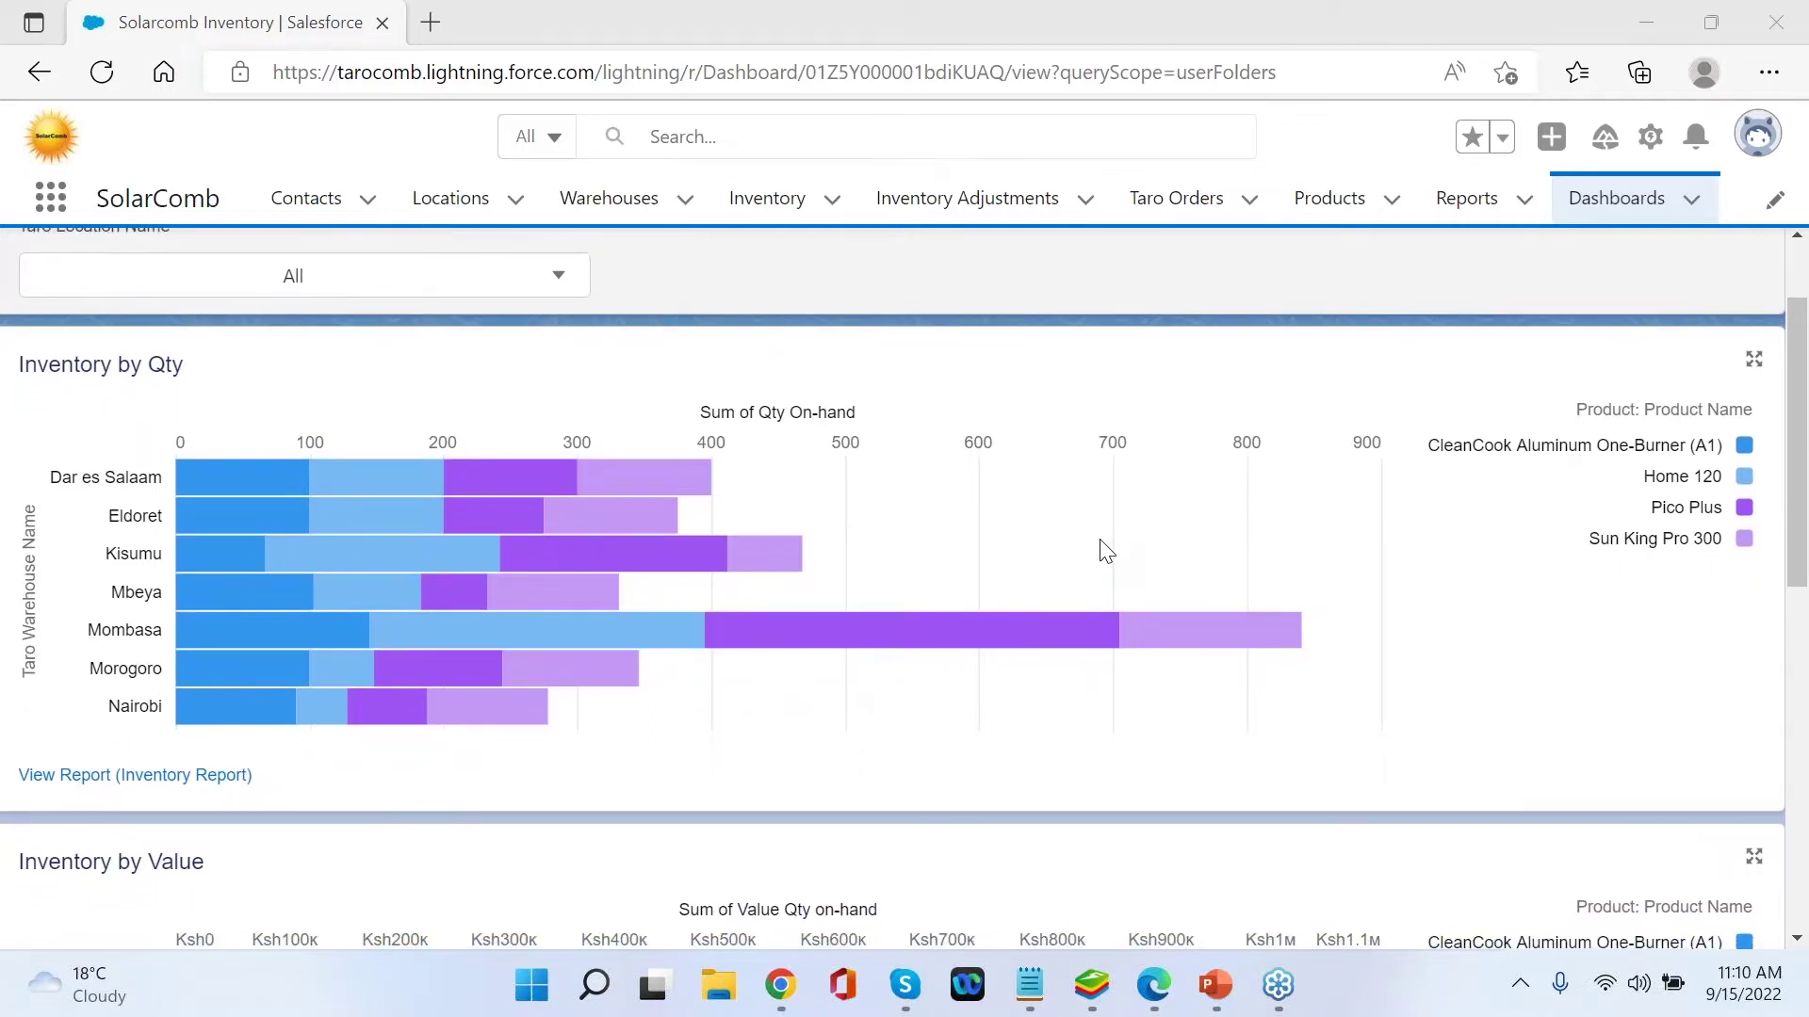
{"action": "scroll", "coordinate": [1107, 551], "scroll_direction": "down", "scroll_amount": 2}
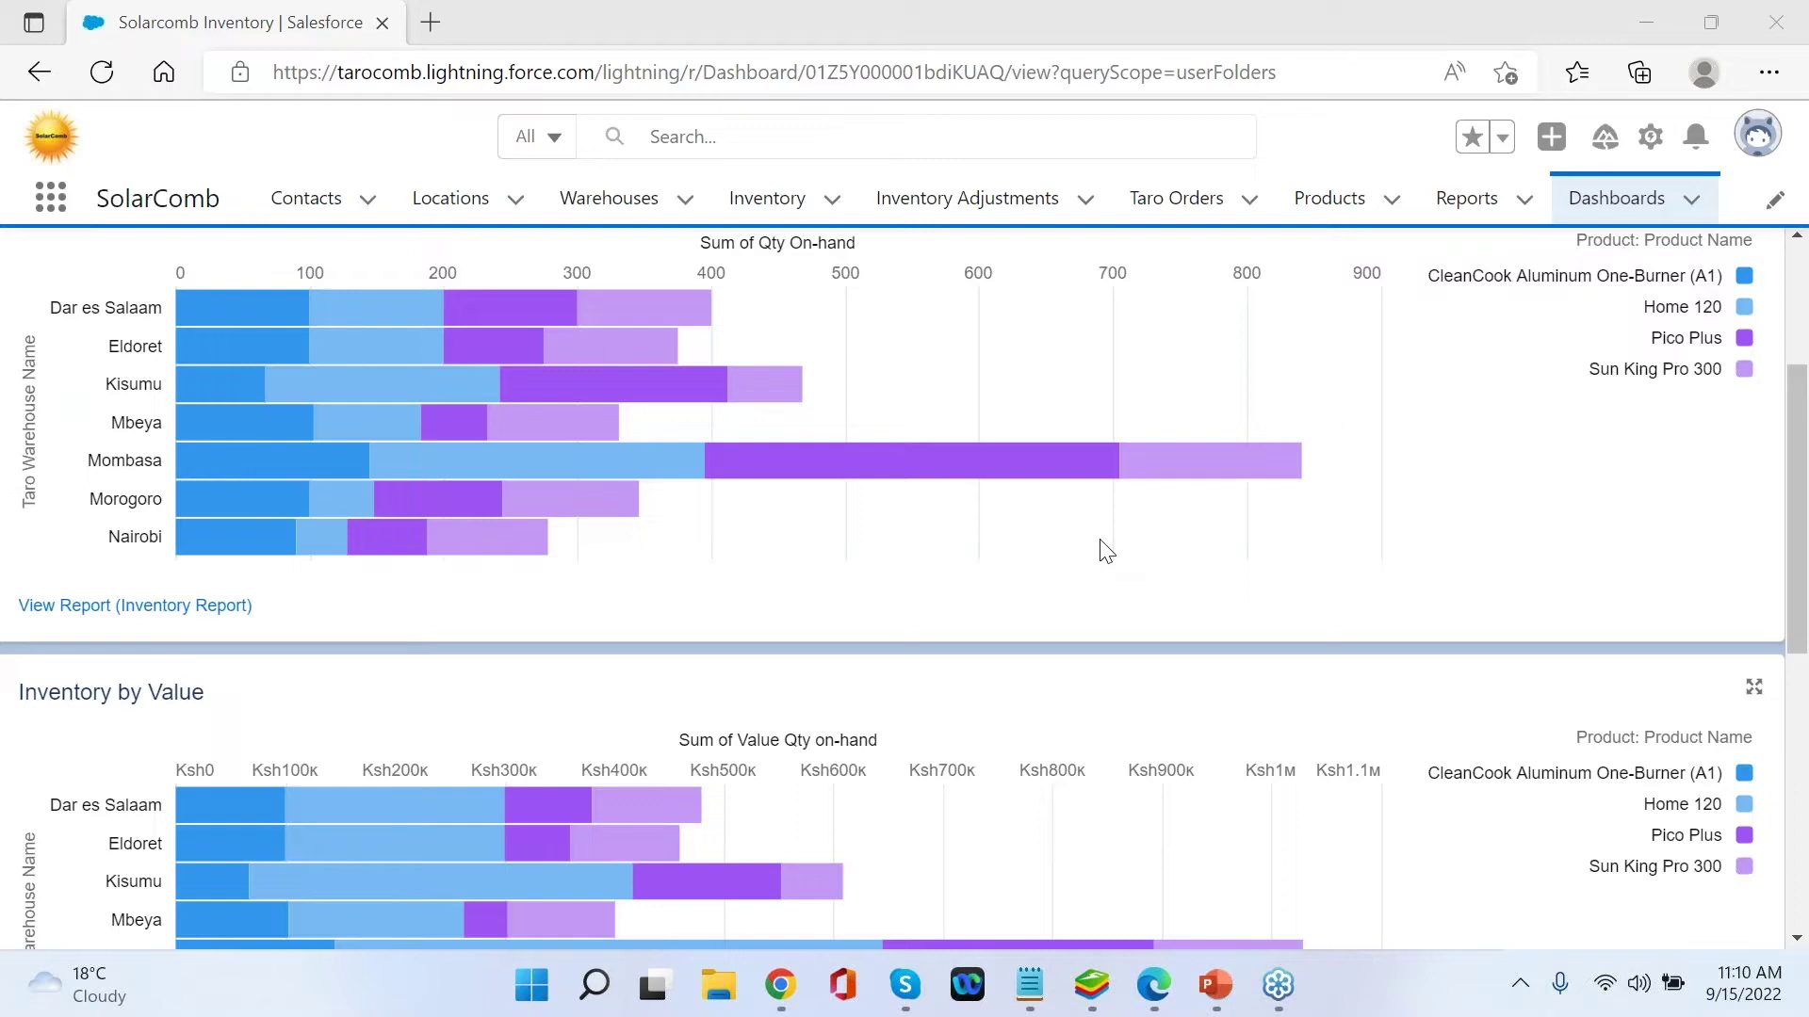
{"action": "scroll", "coordinate": [1107, 551], "scroll_direction": "down", "scroll_amount": 5}
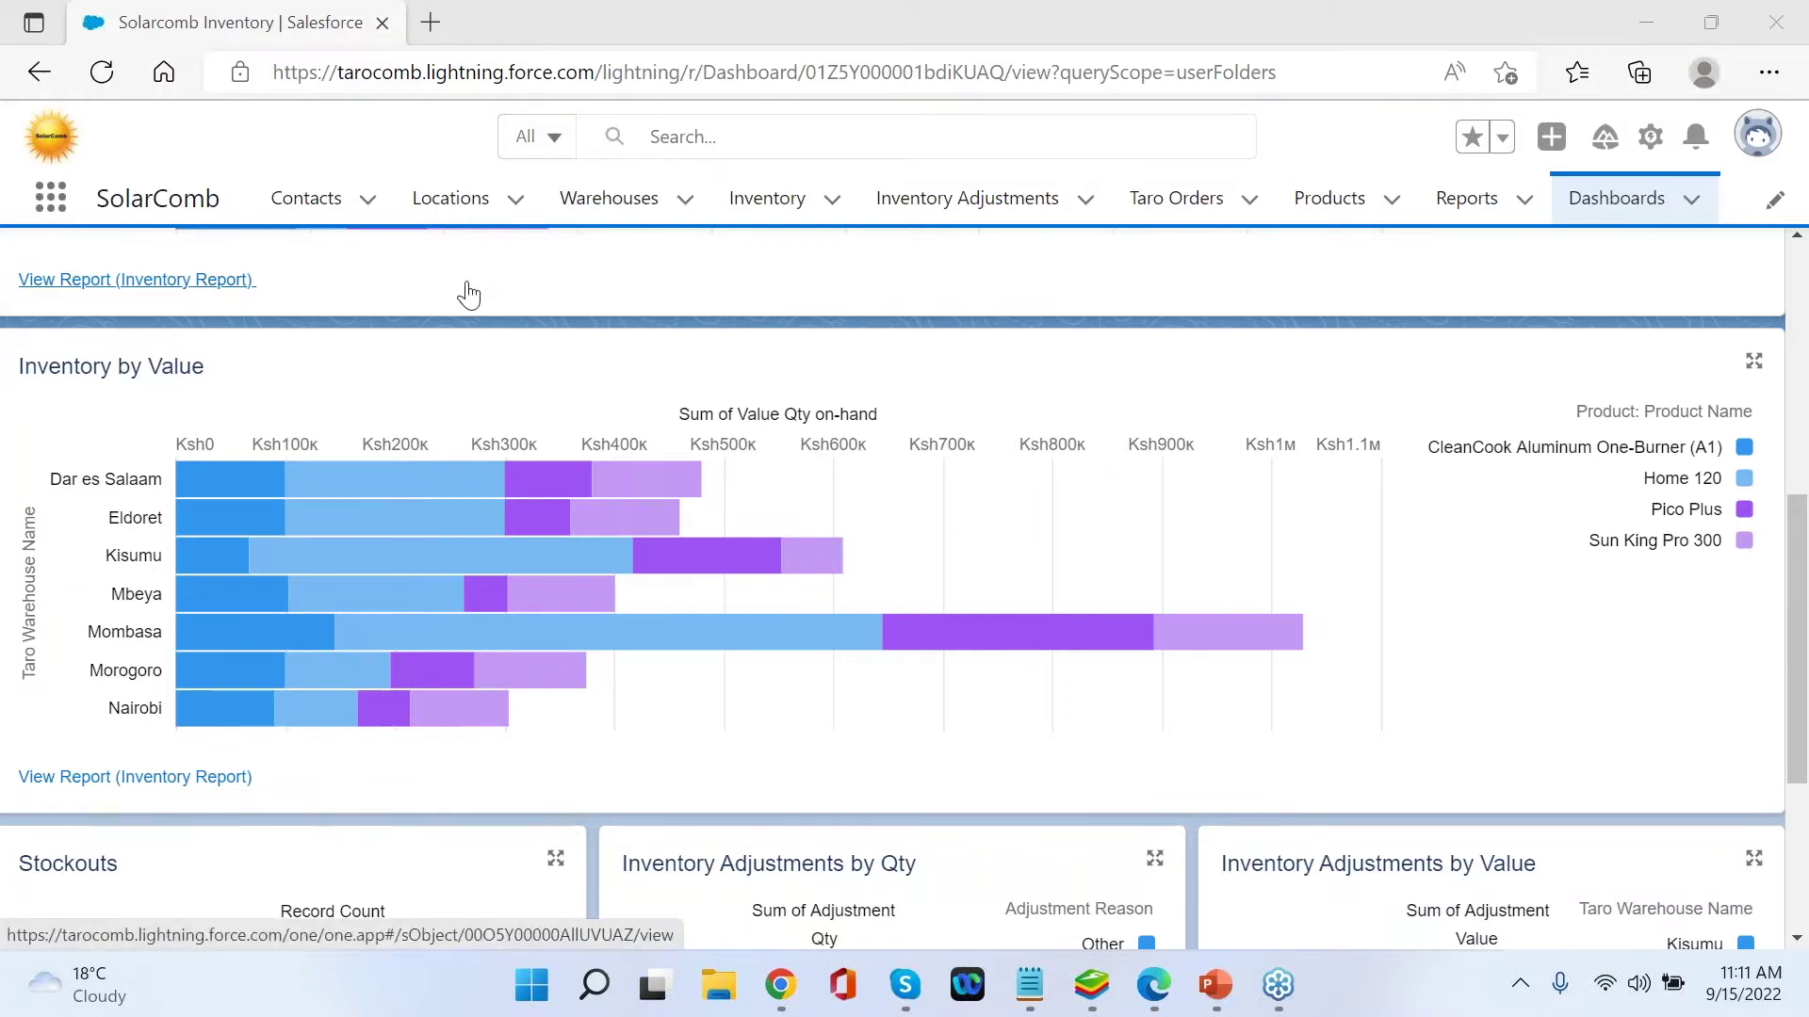
- Review the Locations, Warehouses, Inventory, Inventory Adjustments and Taro Orders record lists in turn
{"action": "left_click", "coordinate": [451, 223]}
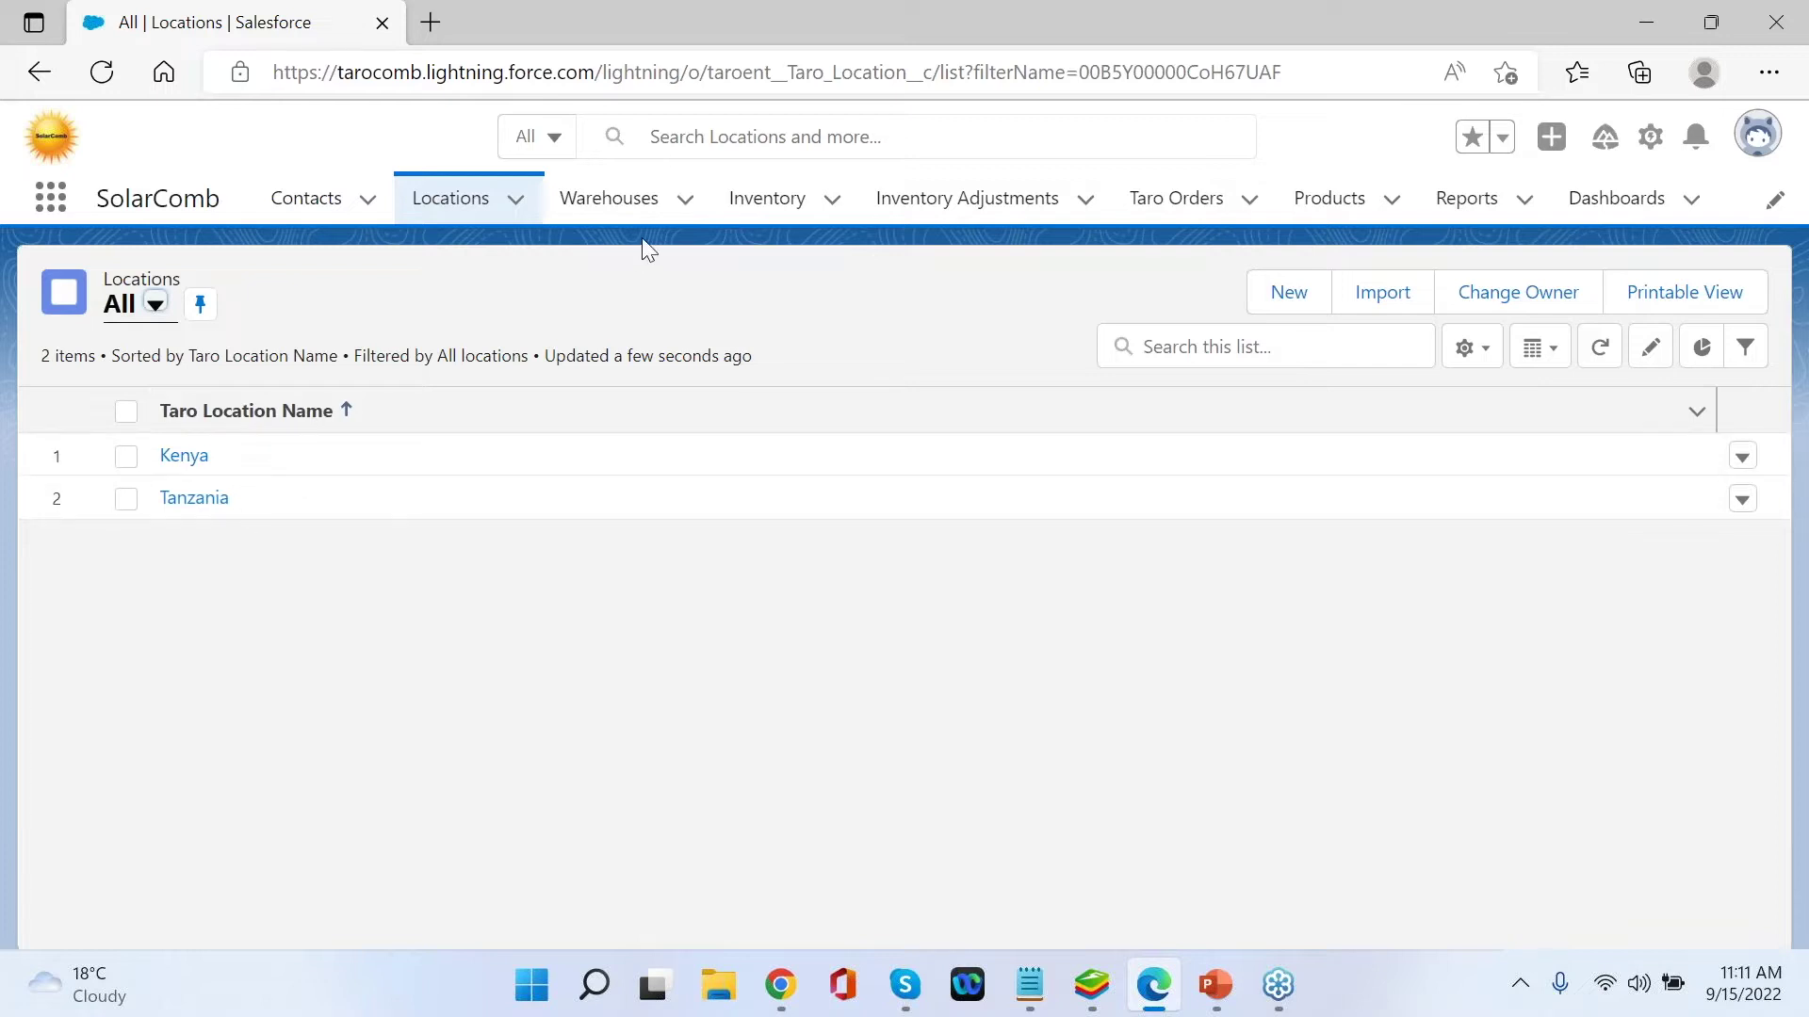
{"action": "left_click", "coordinate": [621, 213]}
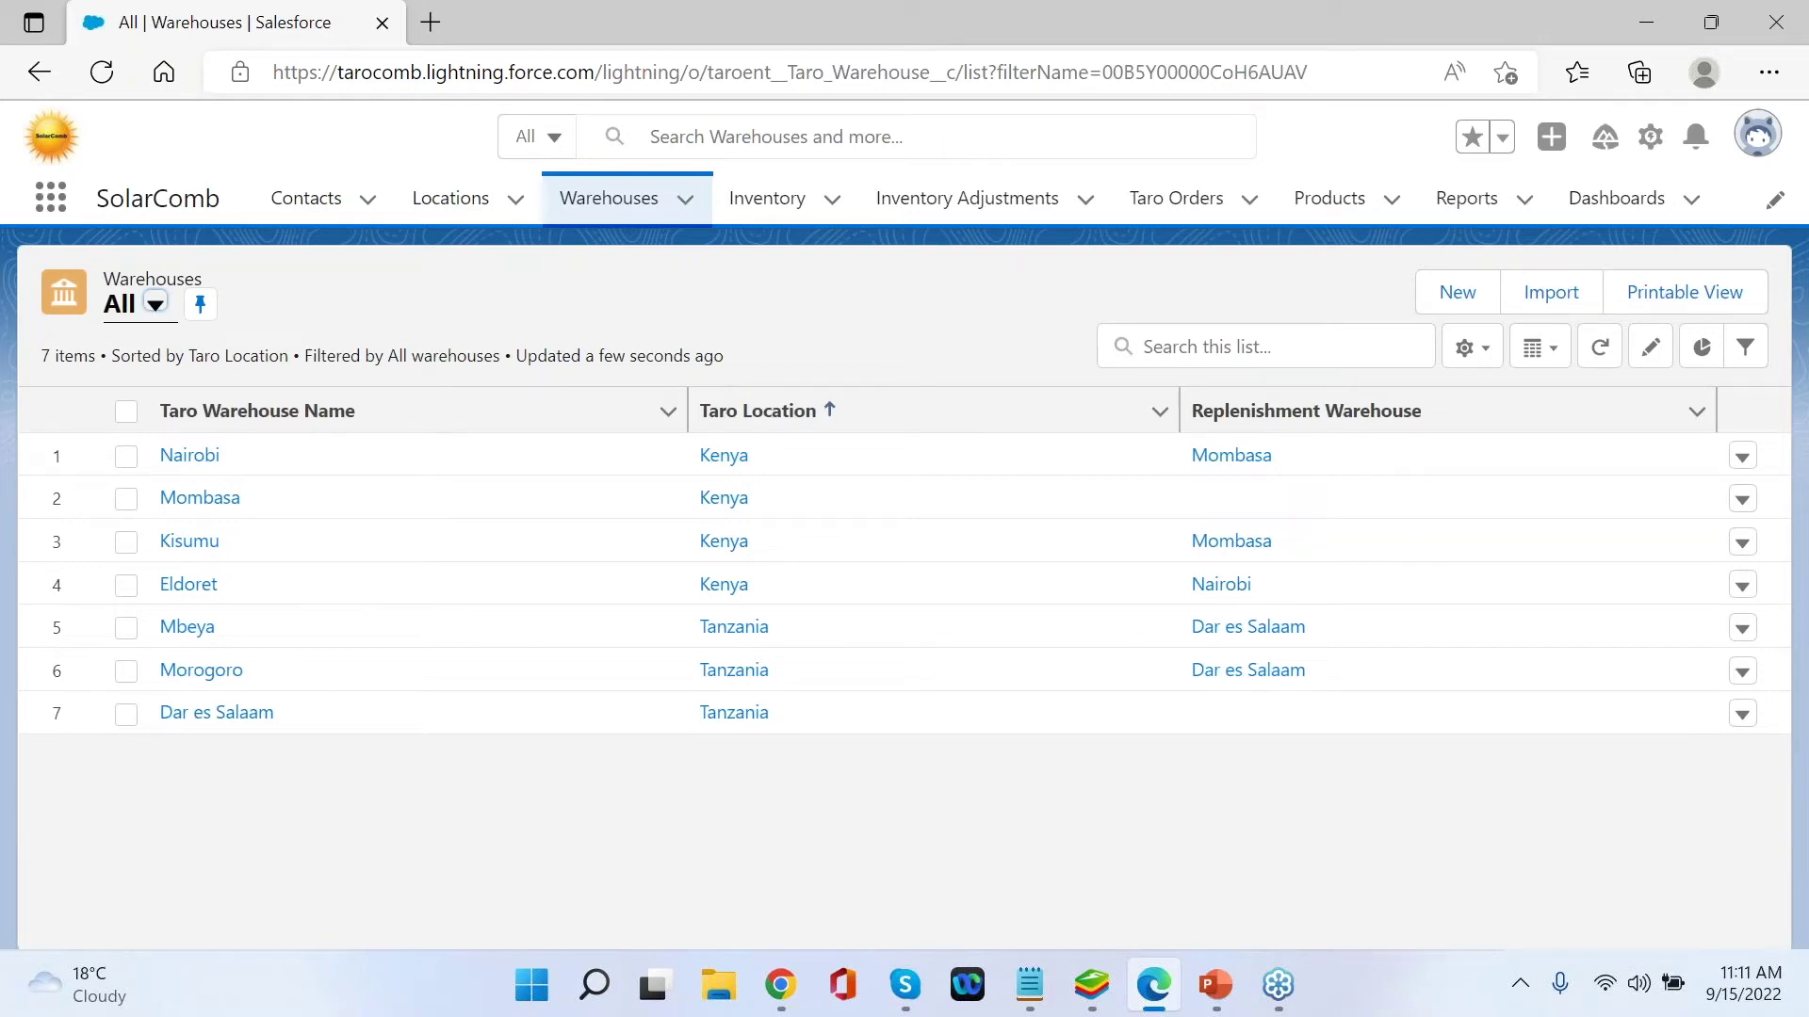
{"action": "left_click", "coordinate": [763, 205]}
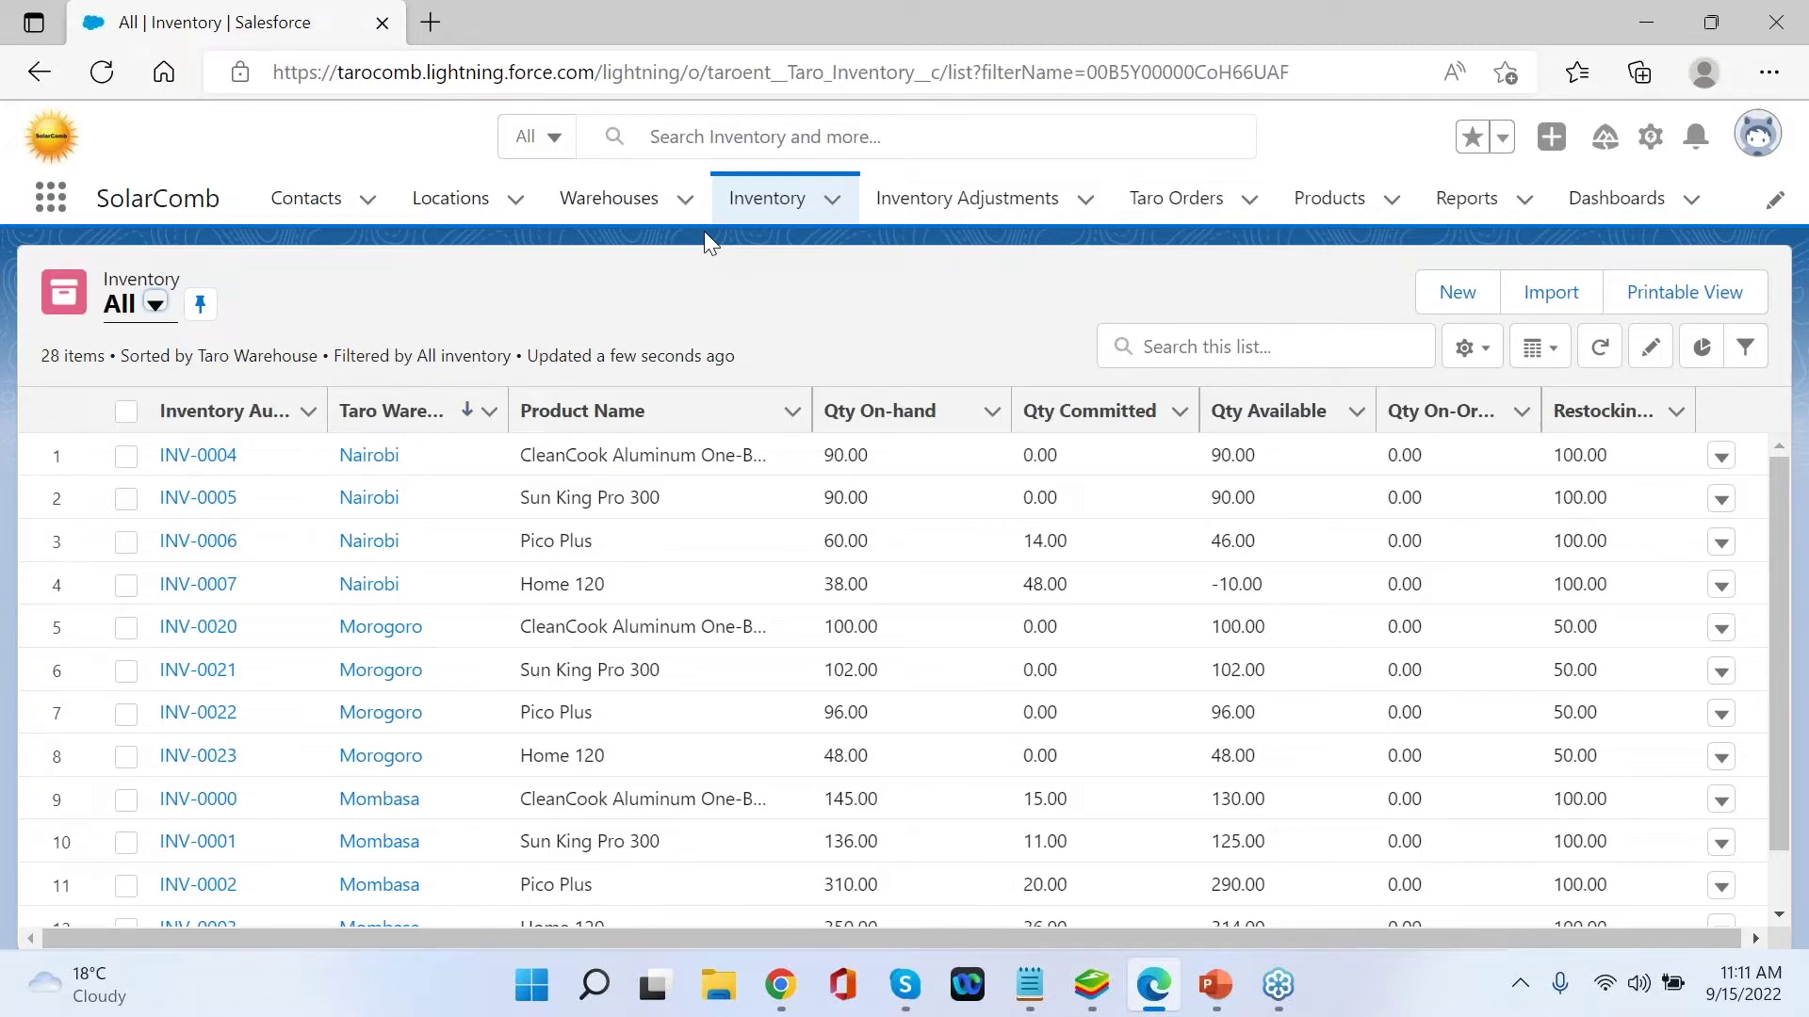
{"action": "left_click", "coordinate": [1117, 25]}
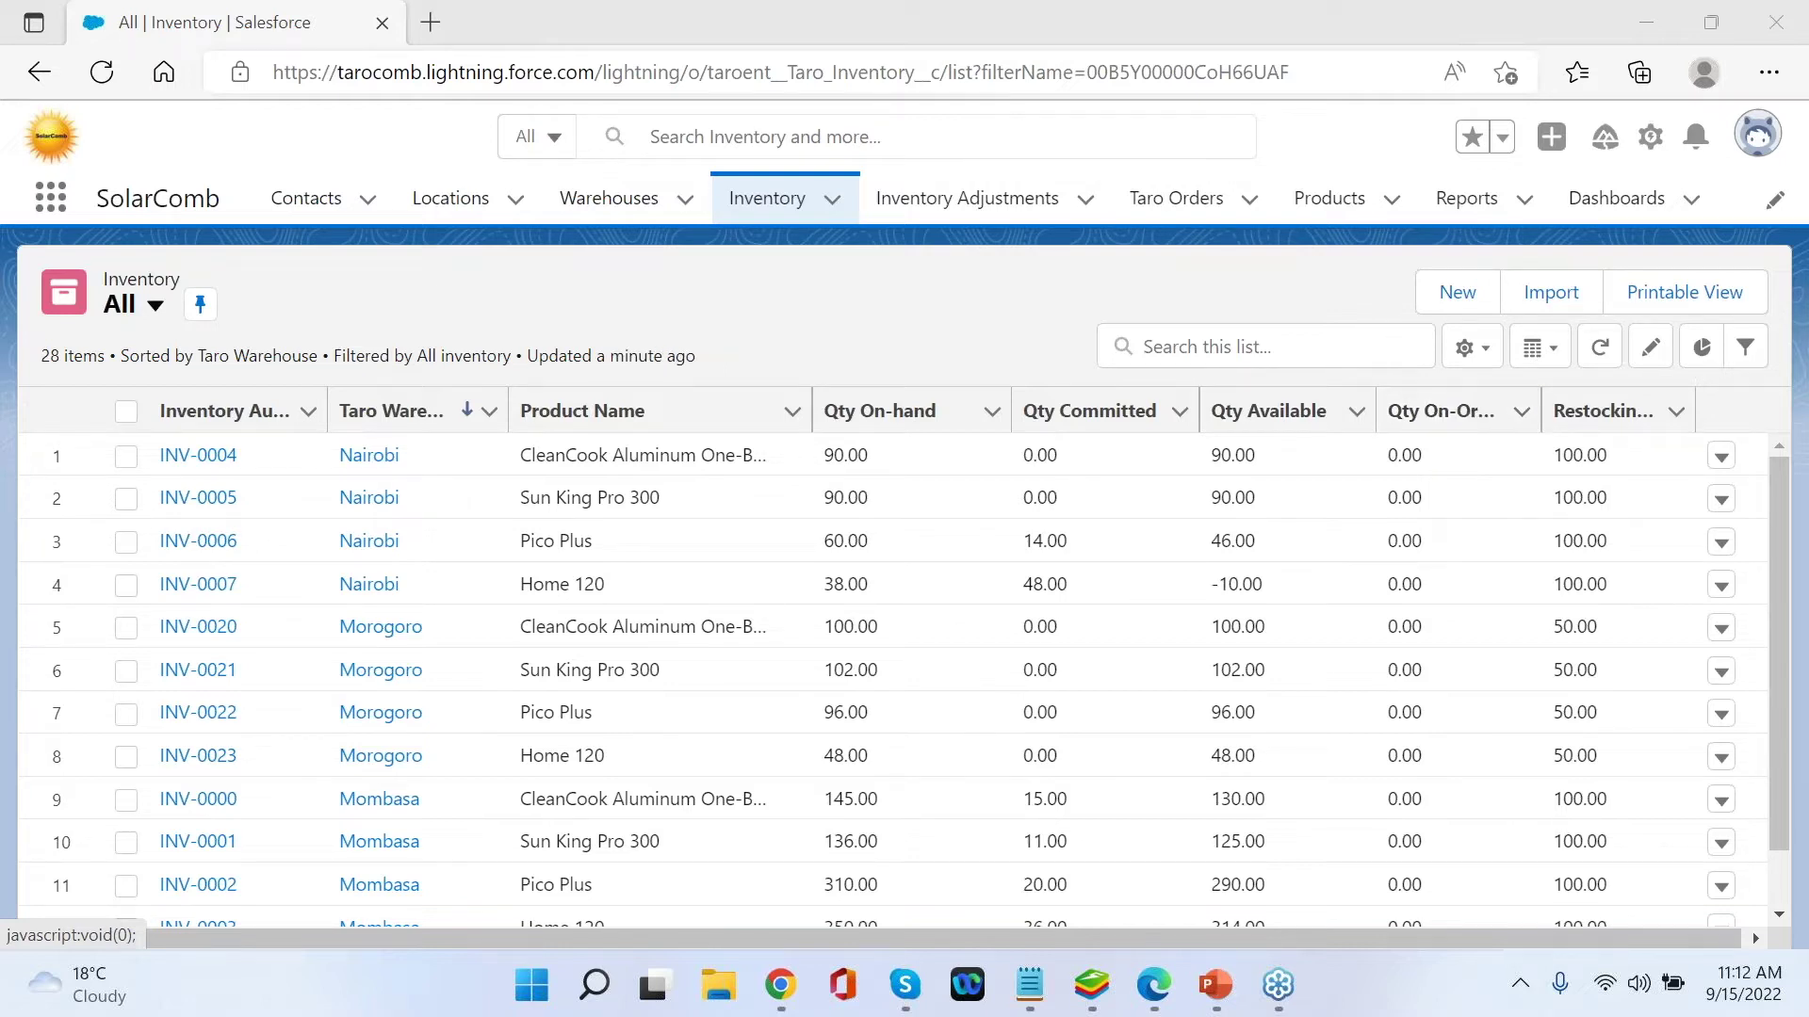
{"action": "left_click", "coordinate": [959, 214]}
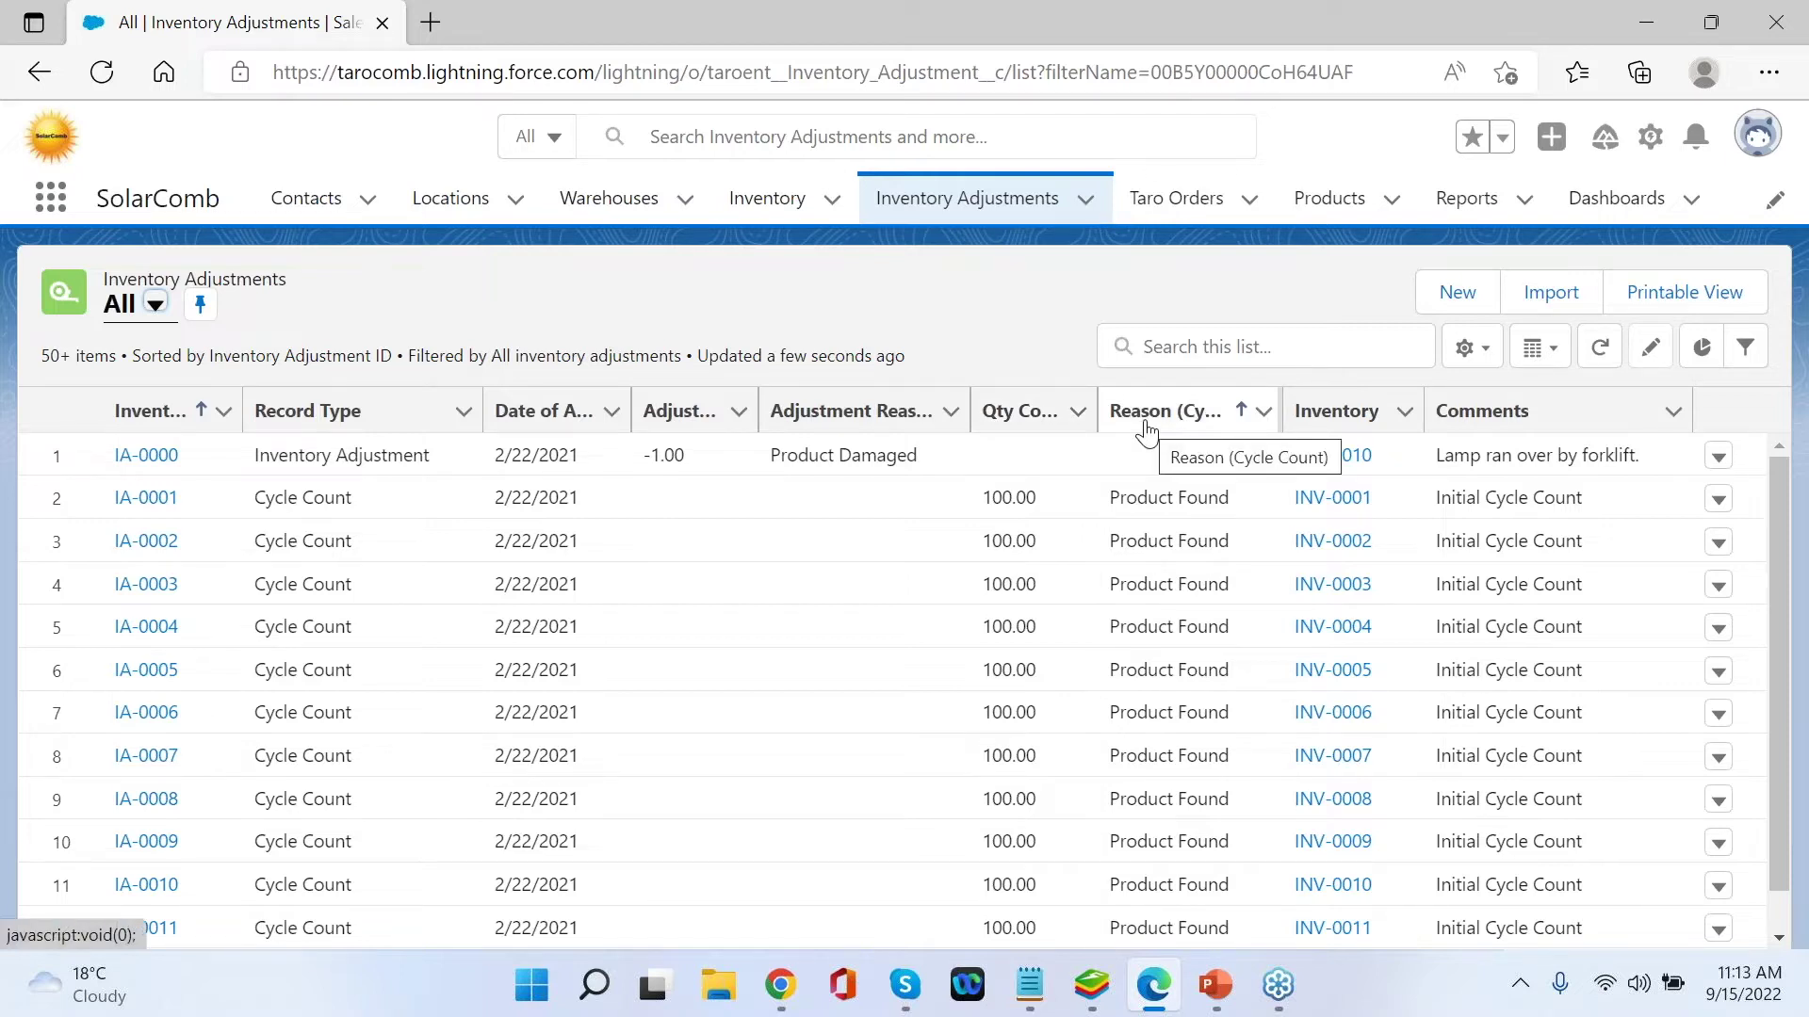
{"action": "left_click", "coordinate": [1182, 206]}
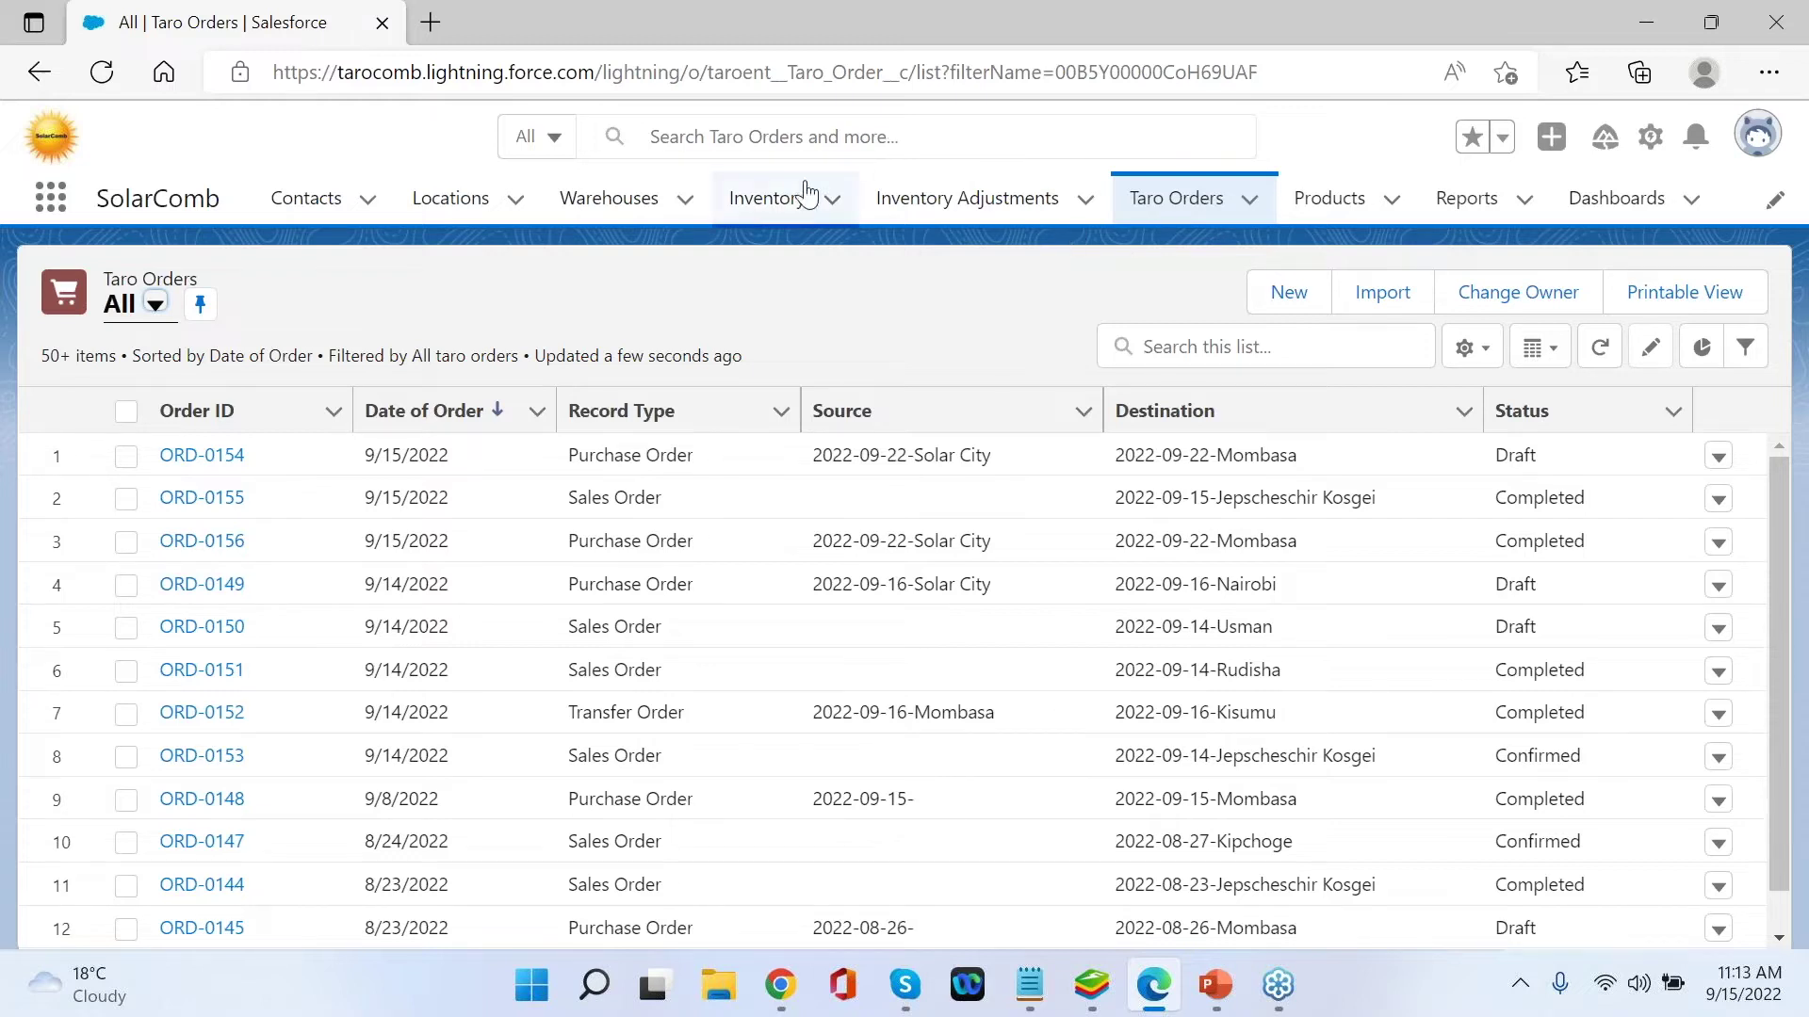
- Add a new filter on the Taro Warehouse field to the All list view of Inventory
{"action": "left_click", "coordinate": [780, 212]}
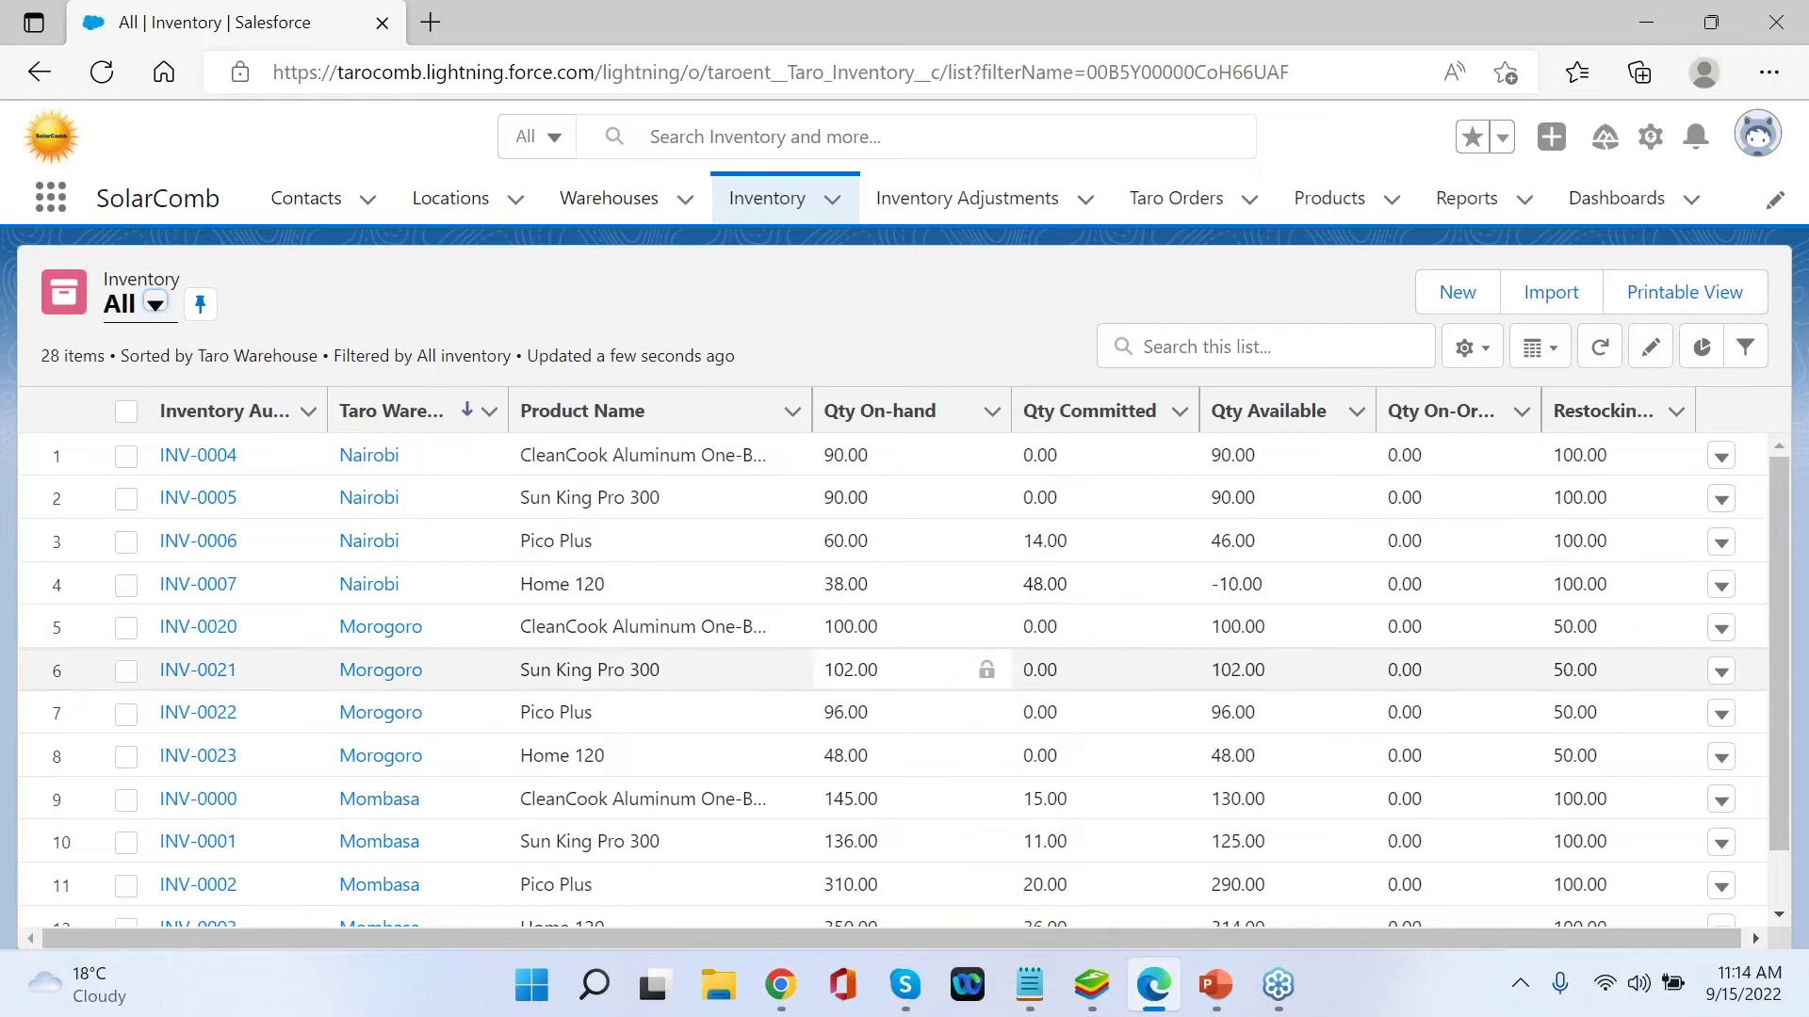
{"action": "scroll", "coordinate": [905, 670], "scroll_direction": "down", "scroll_amount": 4}
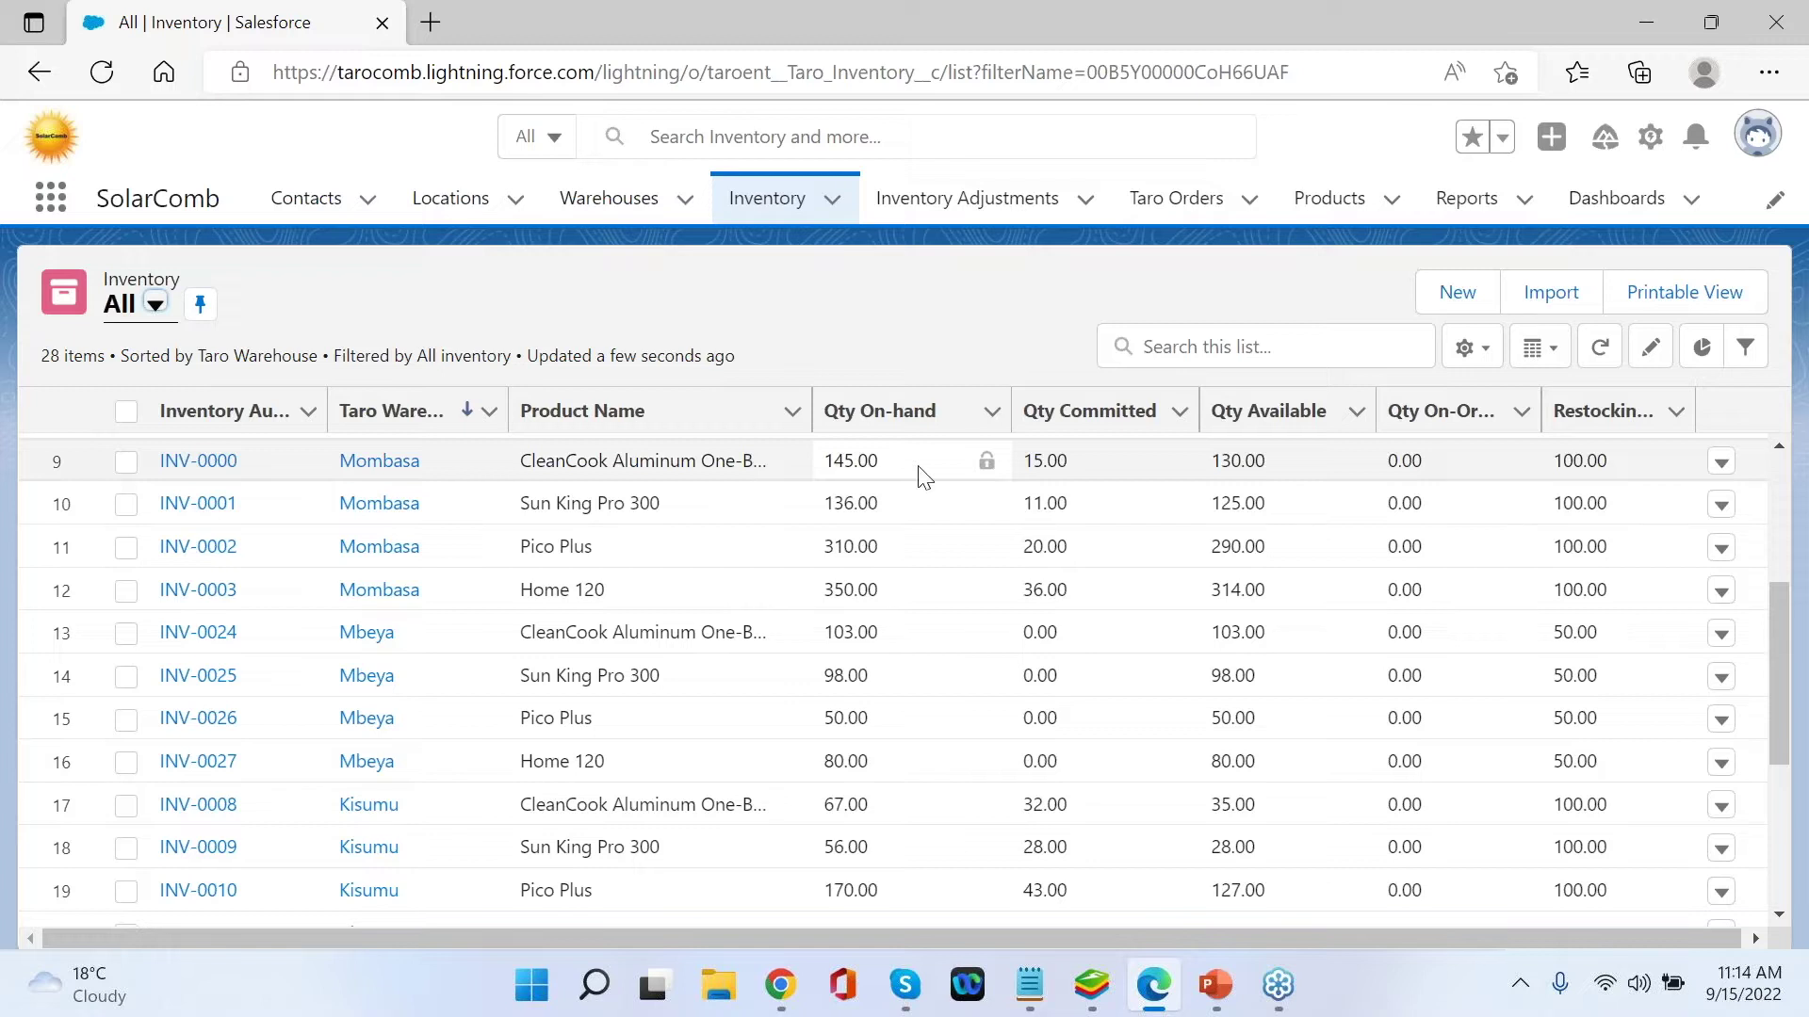
{"action": "left_click", "coordinate": [1748, 350]}
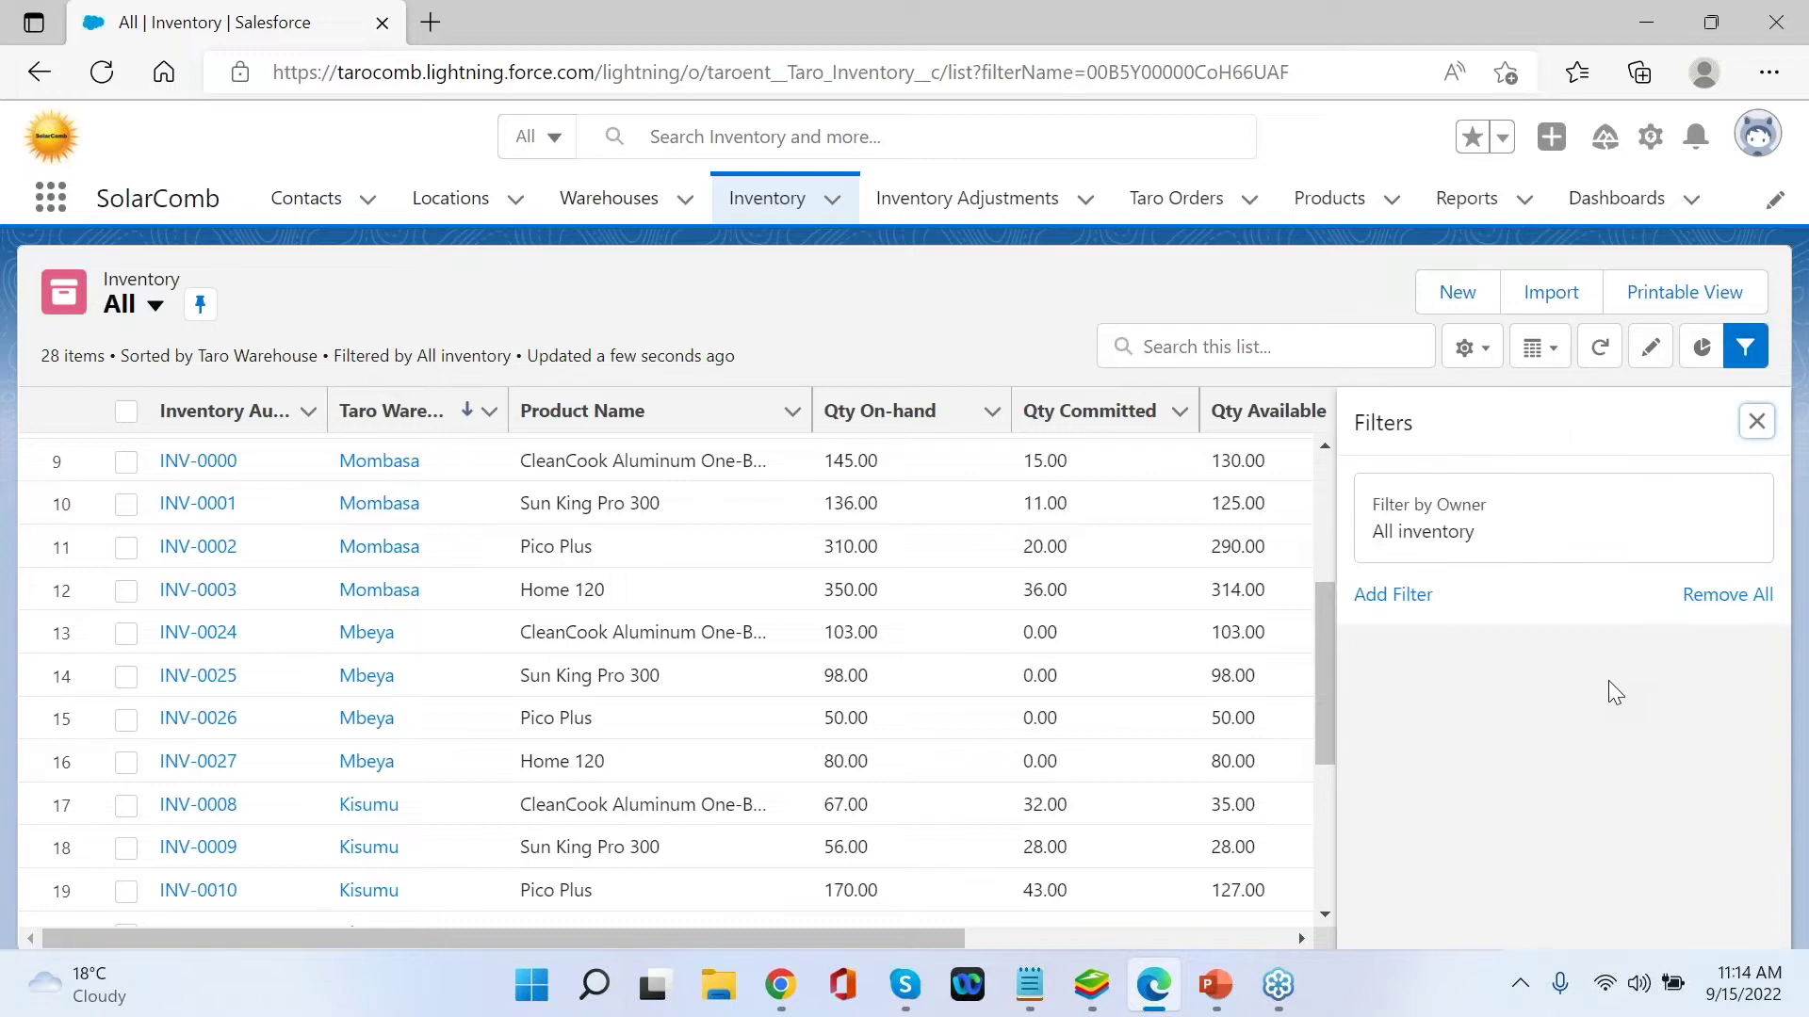
{"action": "left_click", "coordinate": [1393, 601]}
{"action": "left_click", "coordinate": [1424, 678]}
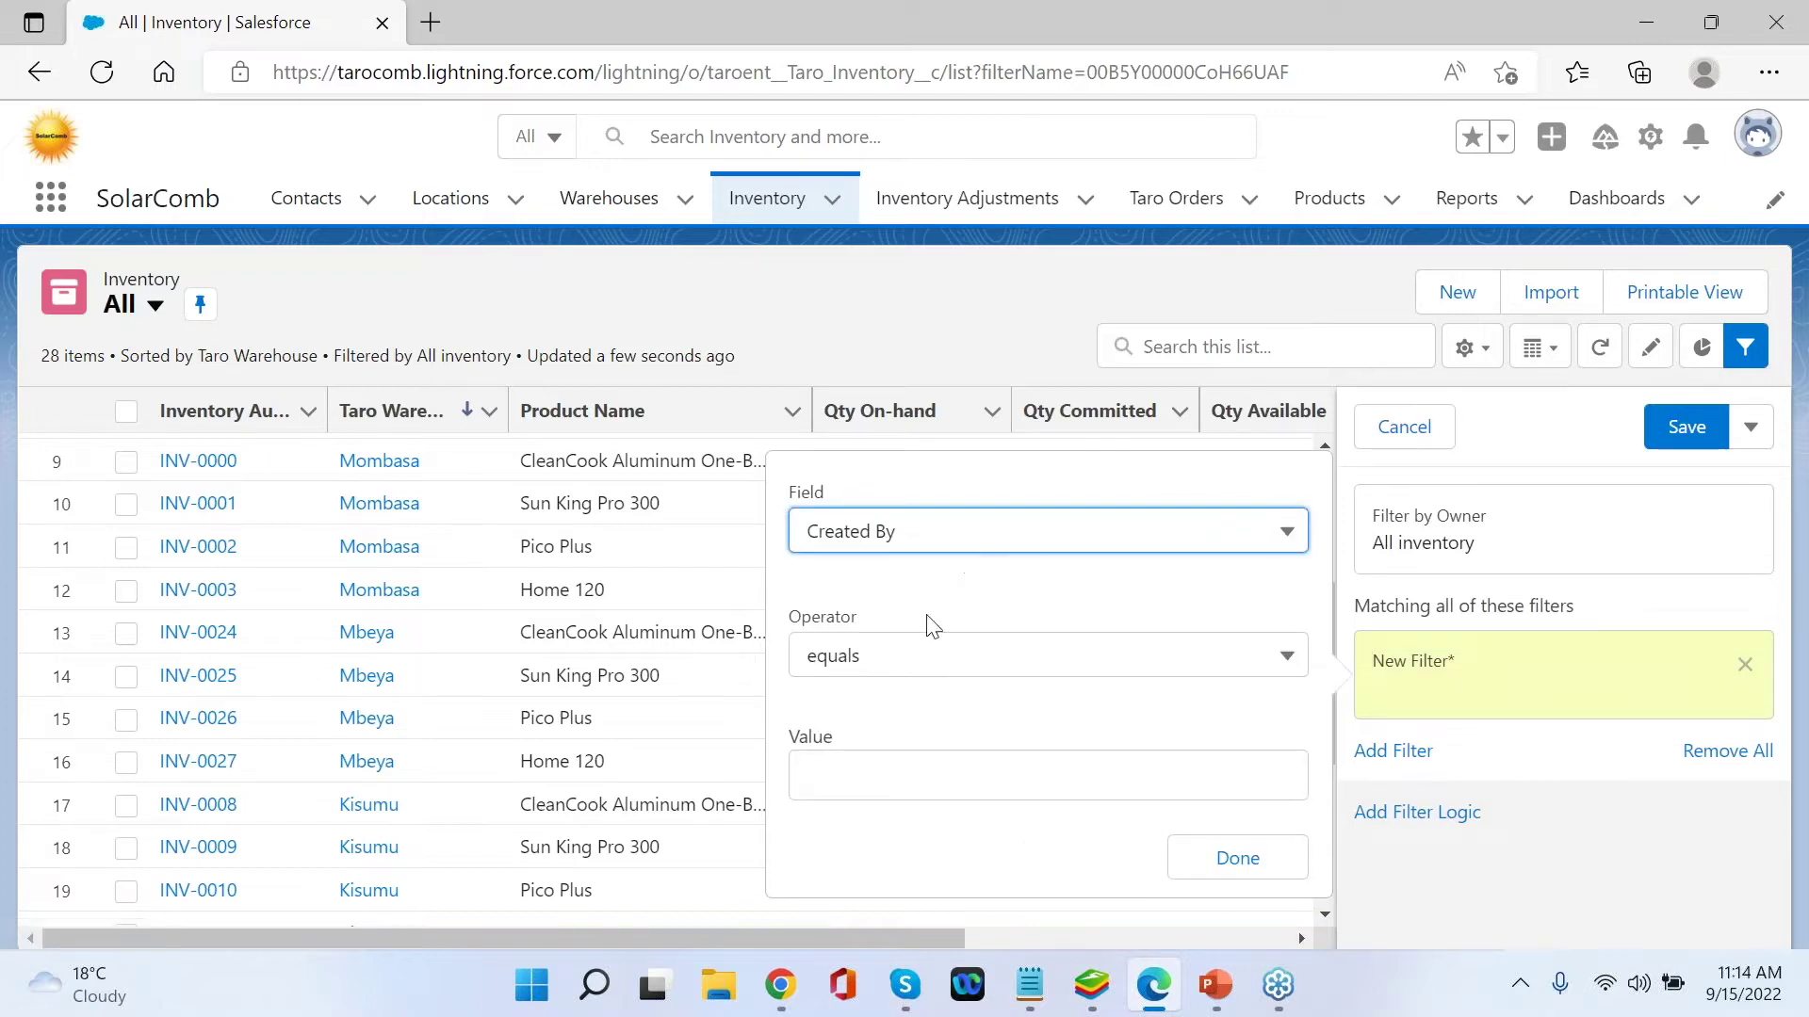
{"action": "left_click", "coordinate": [884, 530]}
{"action": "scroll", "coordinate": [945, 729], "scroll_direction": "down", "scroll_amount": 6}
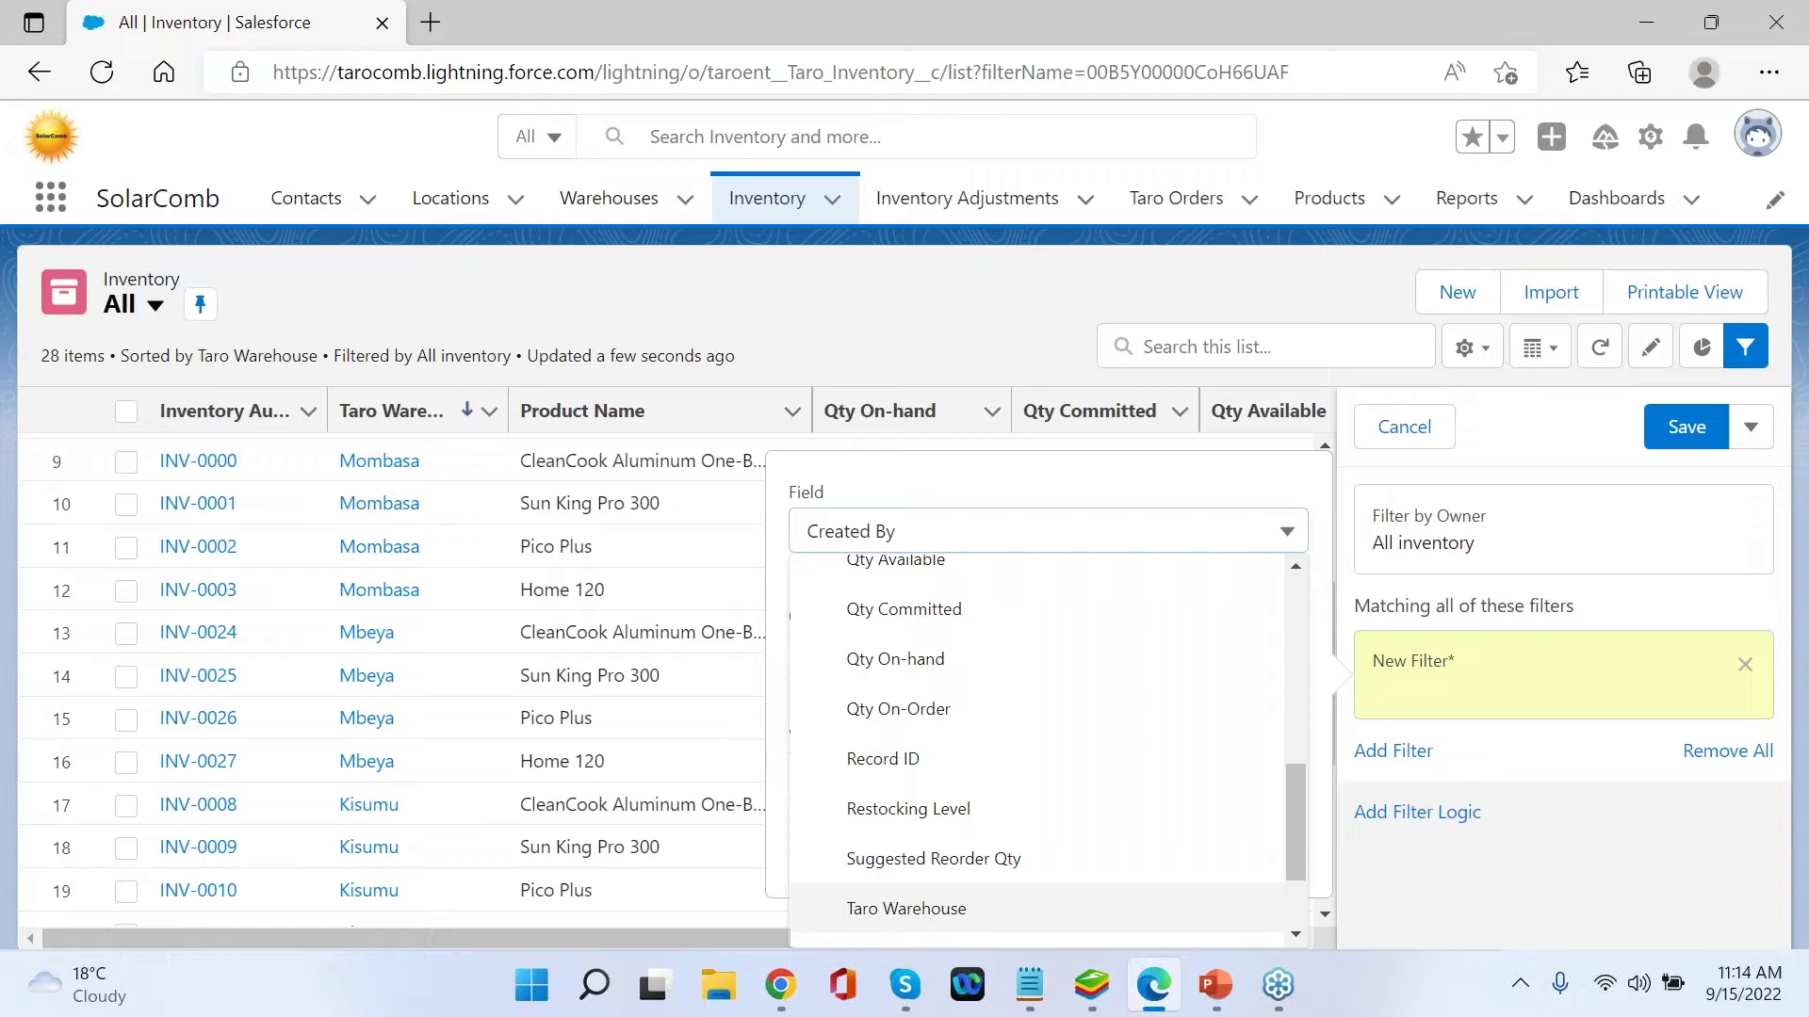
{"action": "left_click", "coordinate": [893, 910]}
- Set the warehouse filter to contains "Mombasa", save it to the list view, and close the filter settings
{"action": "left_click", "coordinate": [853, 658]}
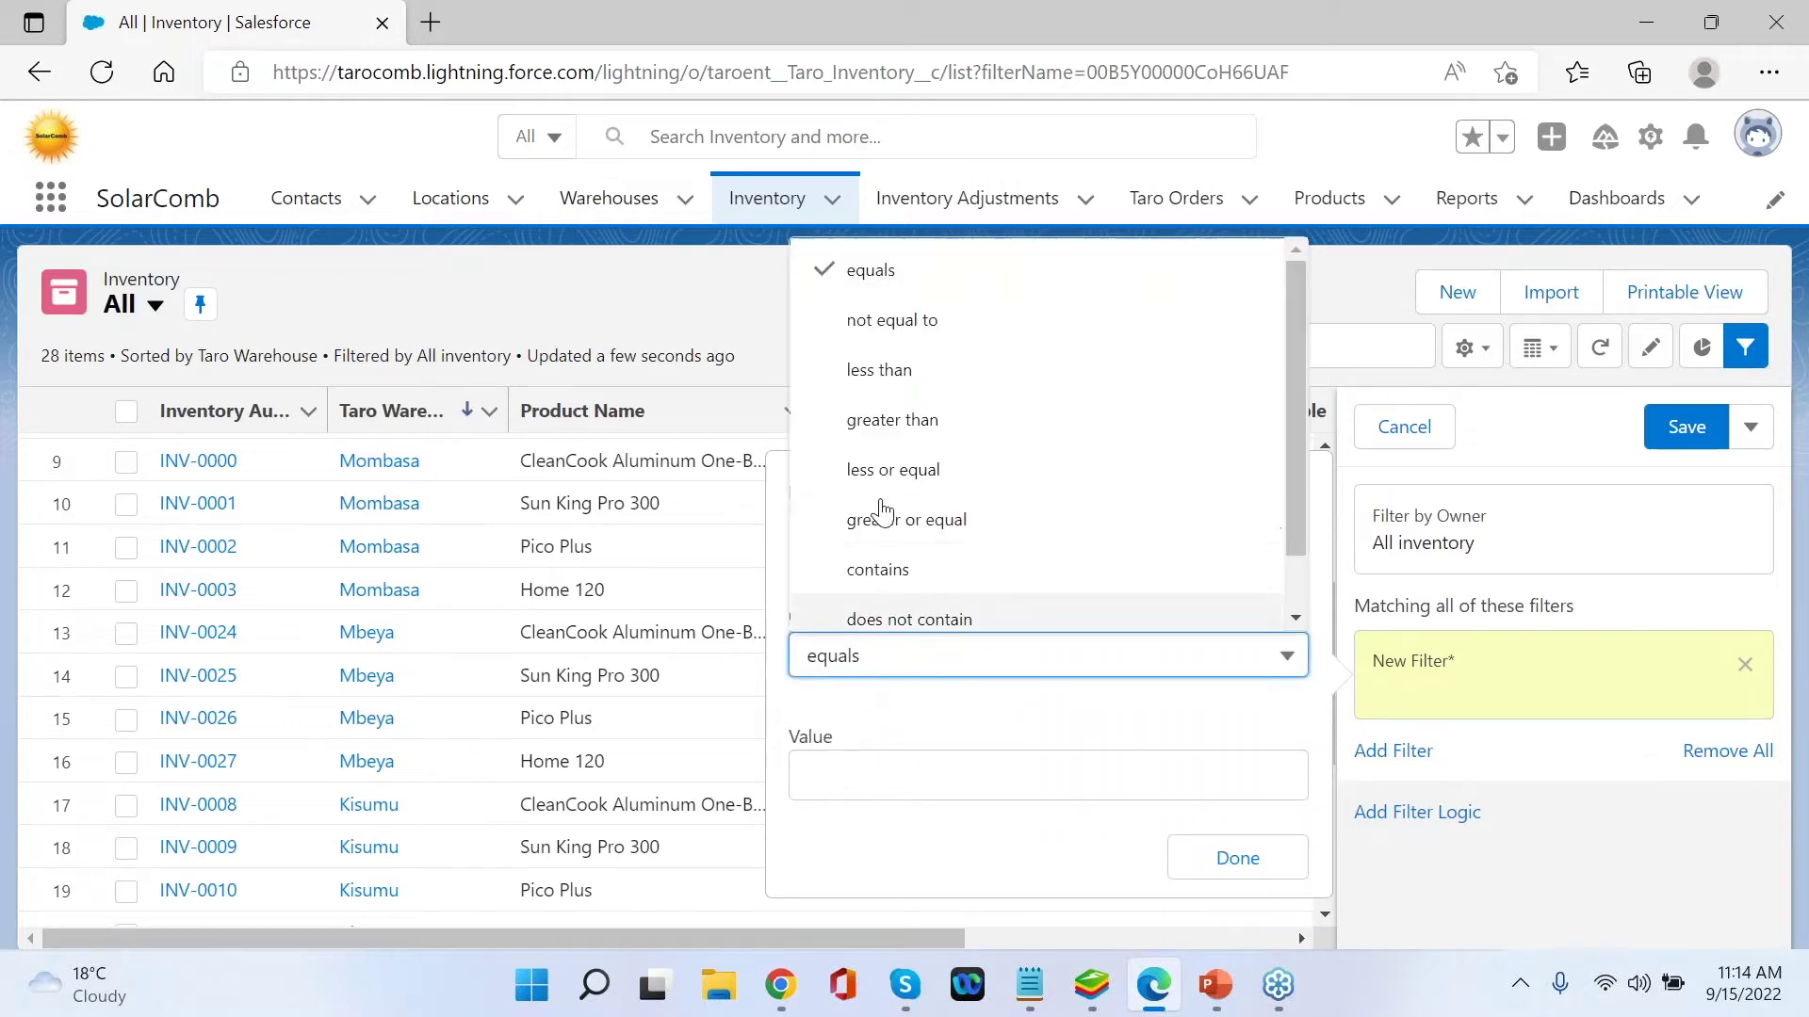
{"action": "left_click", "coordinate": [878, 572]}
{"action": "left_click", "coordinate": [876, 776]}
{"action": "type", "text": "M"}
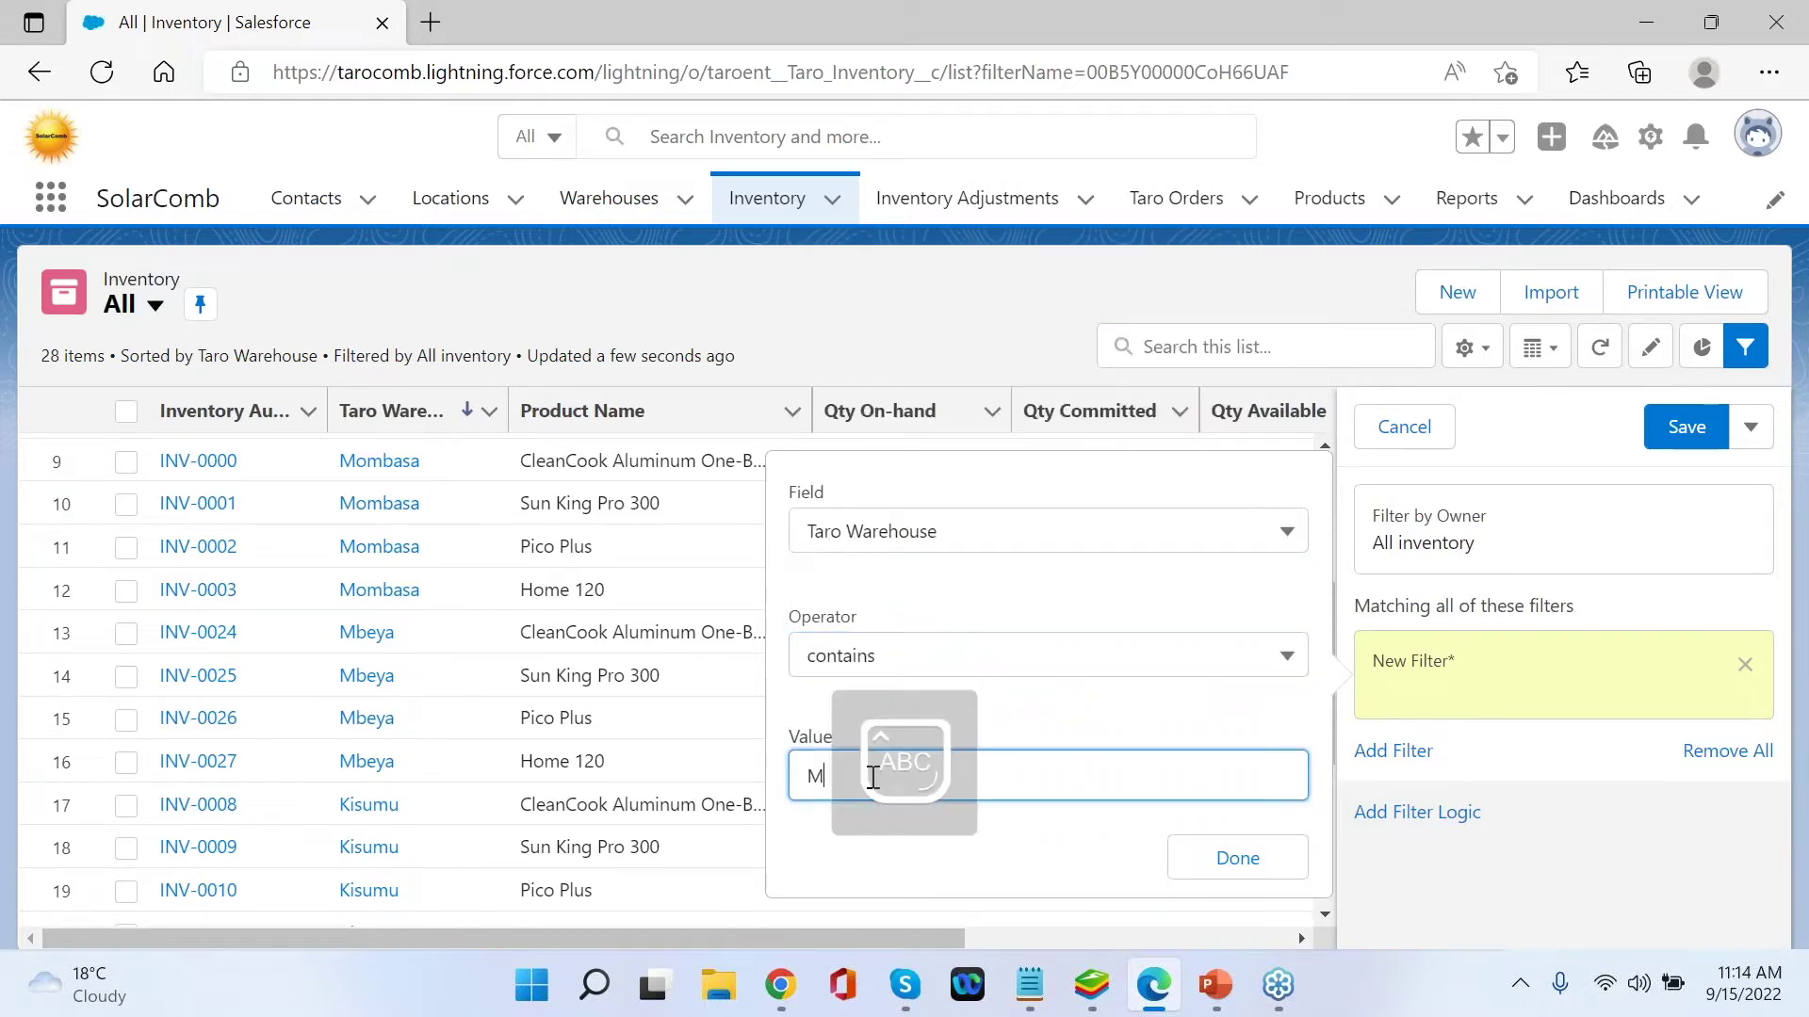
{"action": "type", "text": "ombasa"}
{"action": "left_click", "coordinate": [1225, 859]}
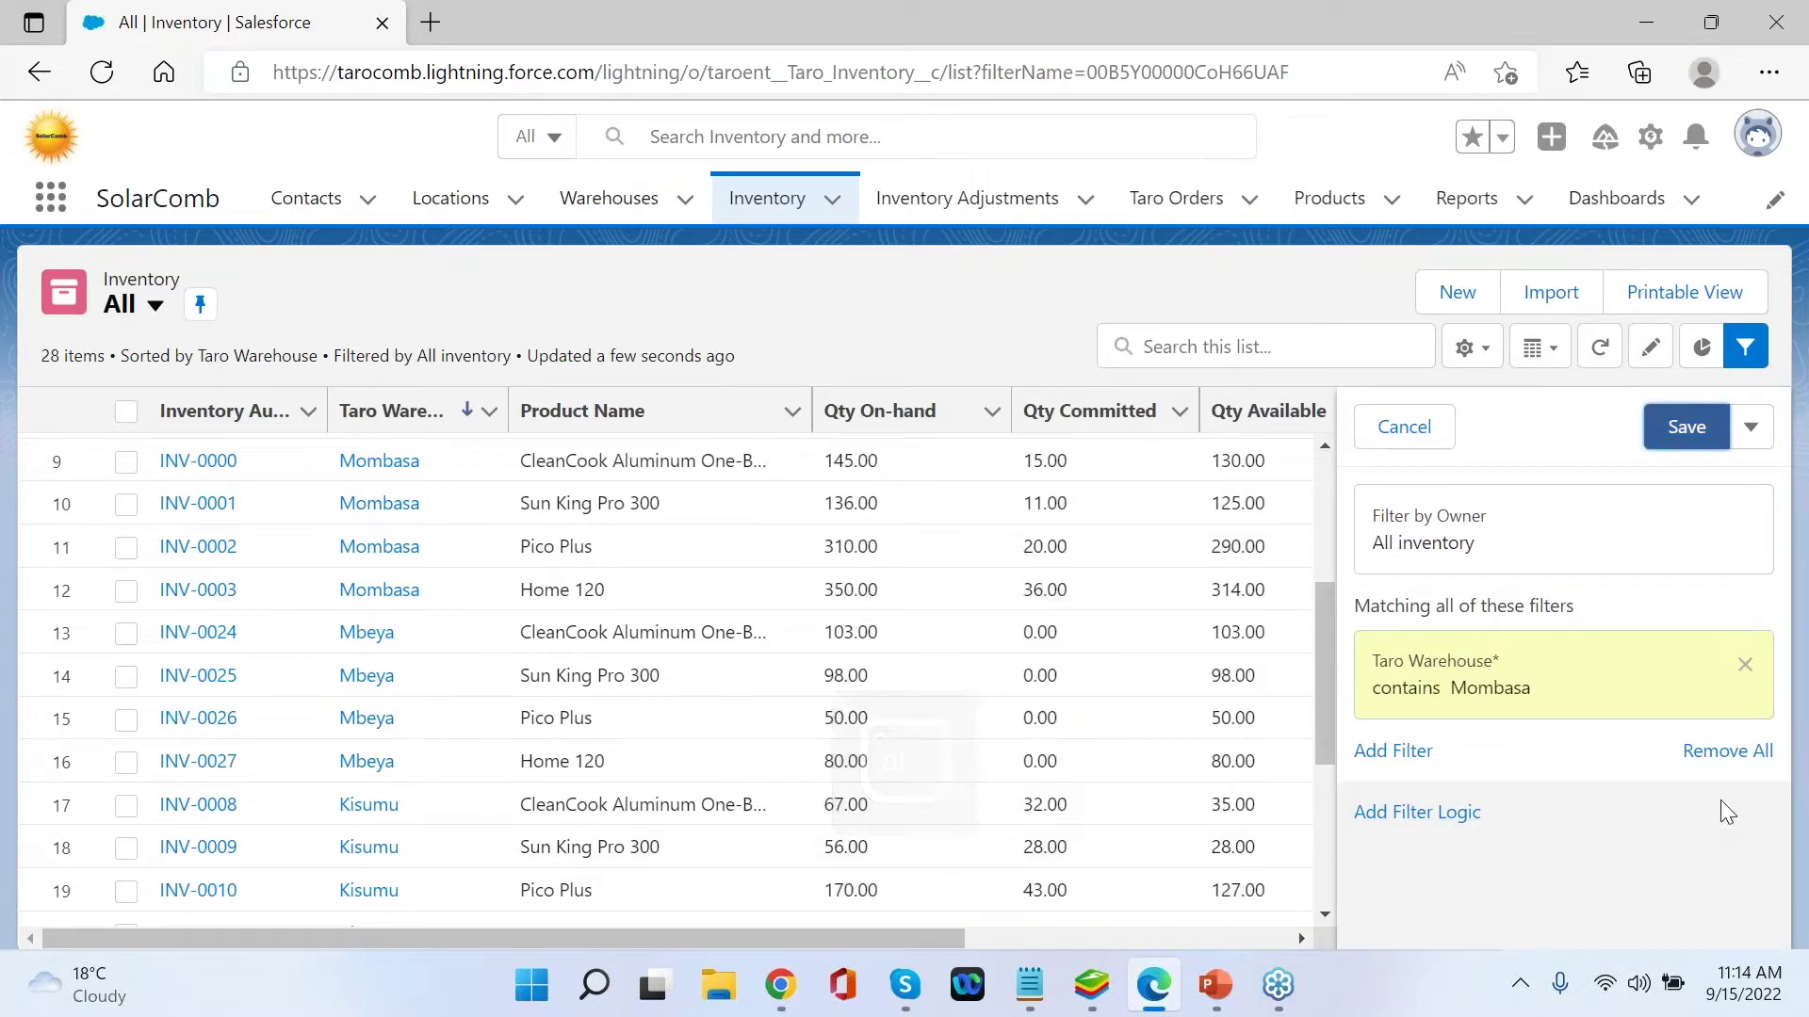
{"action": "left_click", "coordinate": [1675, 433]}
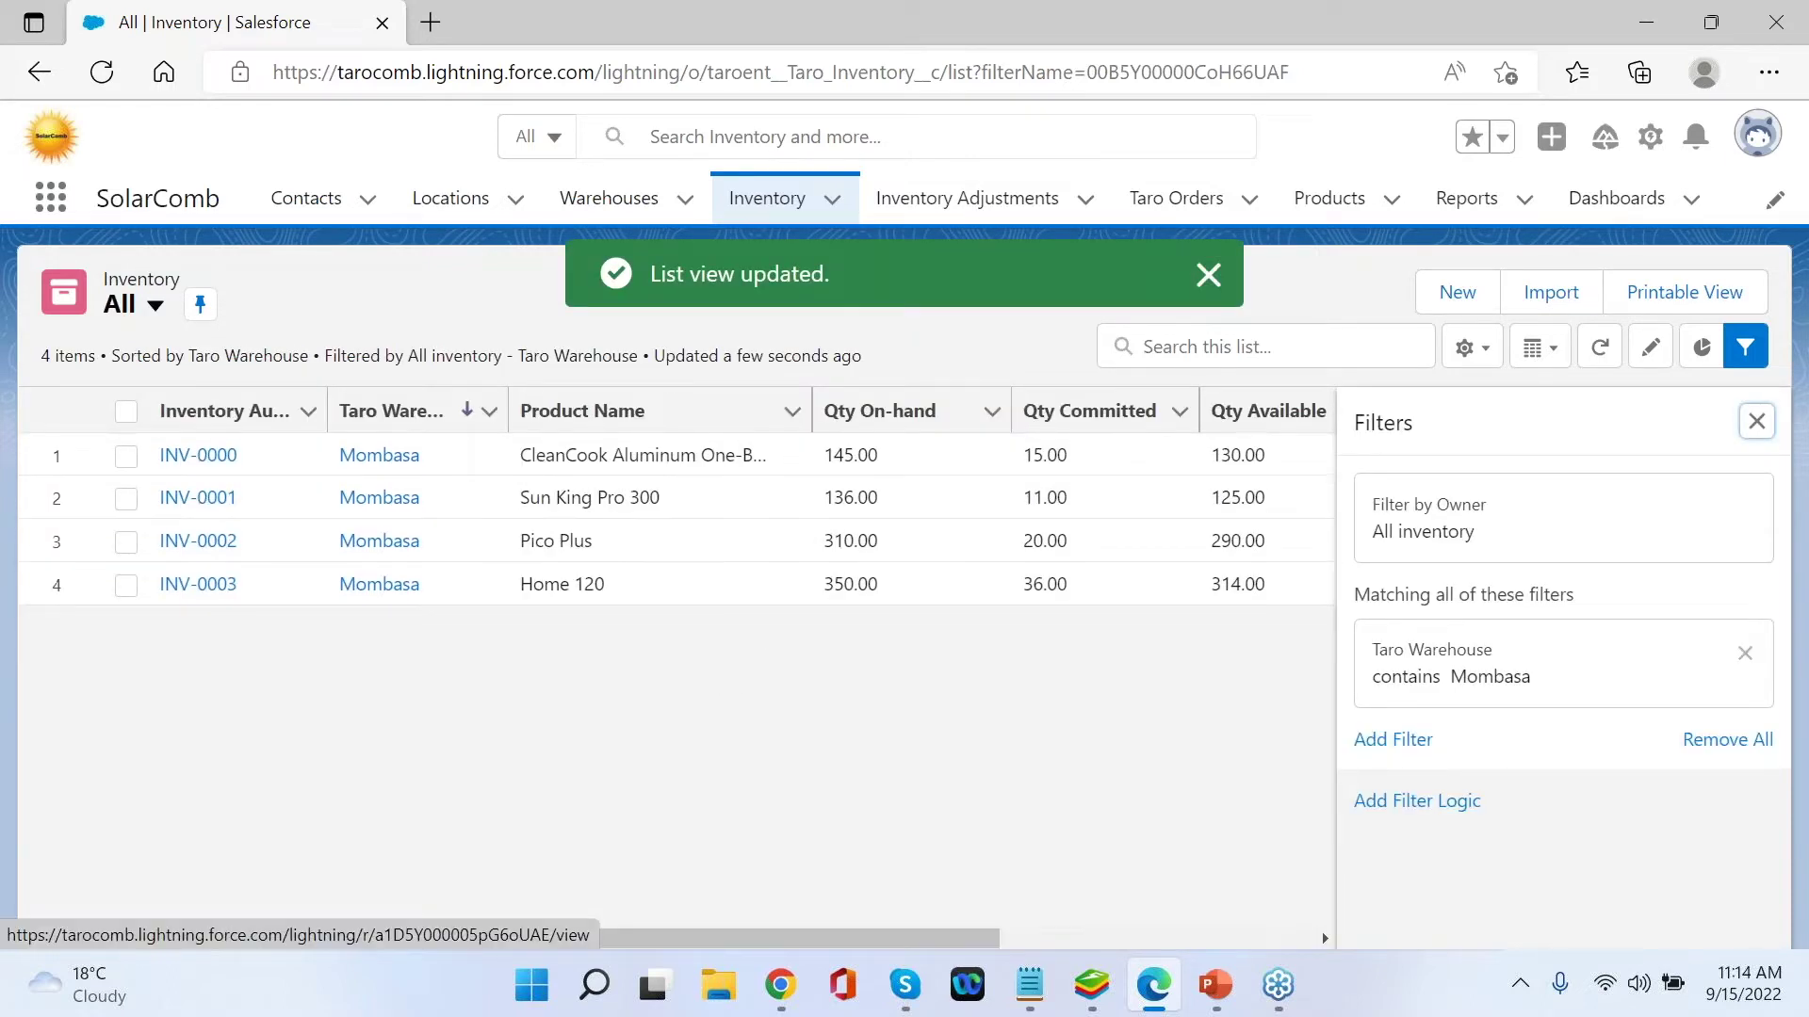
{"action": "left_click", "coordinate": [1757, 422]}
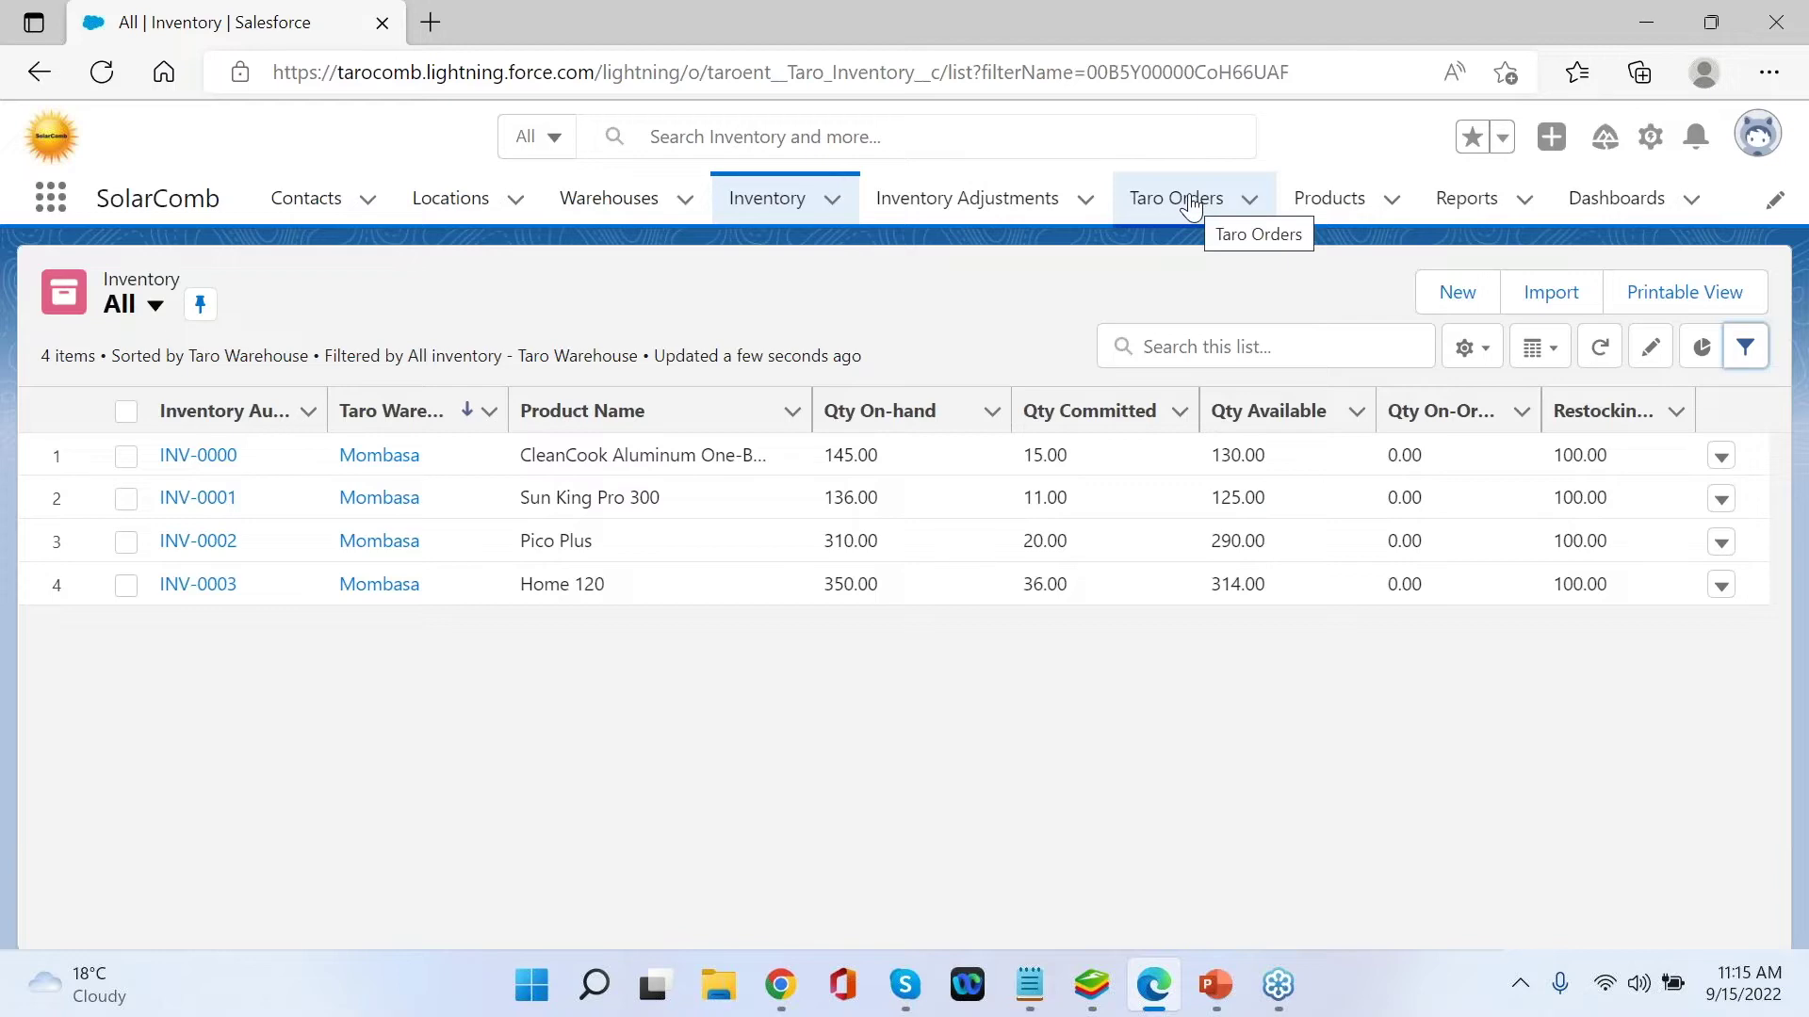
- Start a new Taro Order with the Purchase Order record type
{"action": "left_click", "coordinate": [1184, 209]}
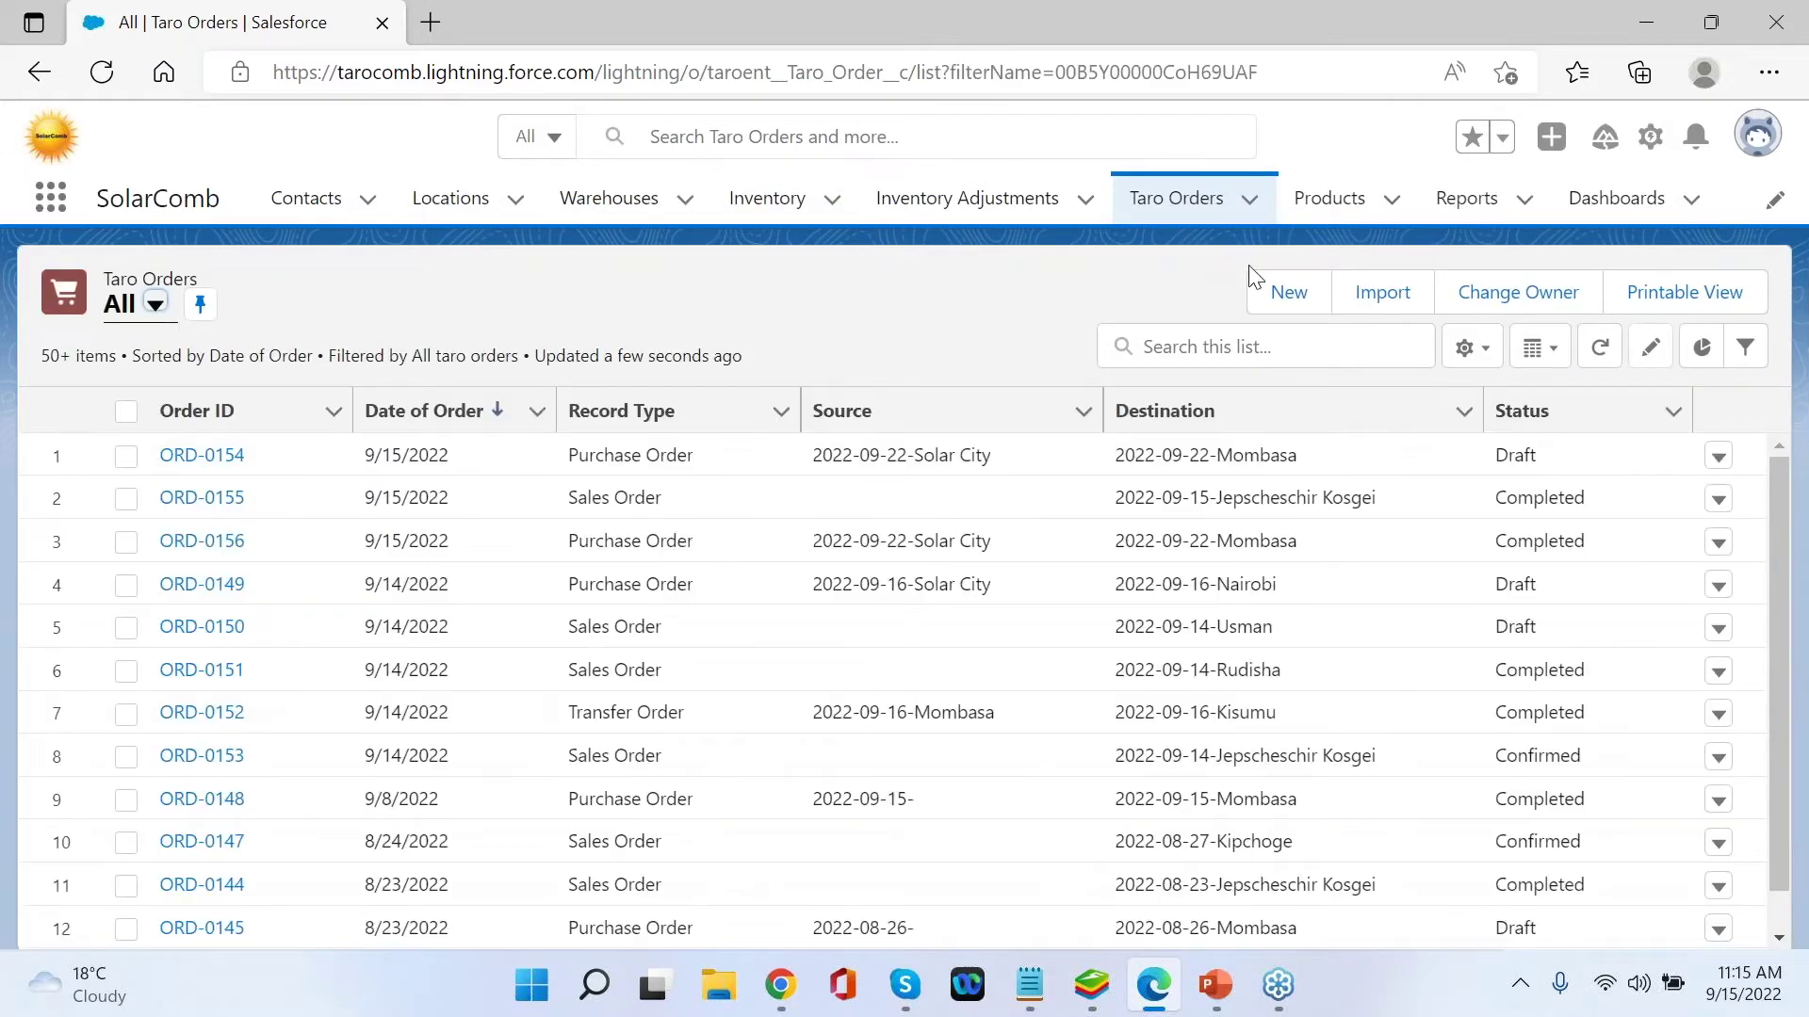
{"action": "left_click", "coordinate": [1286, 292]}
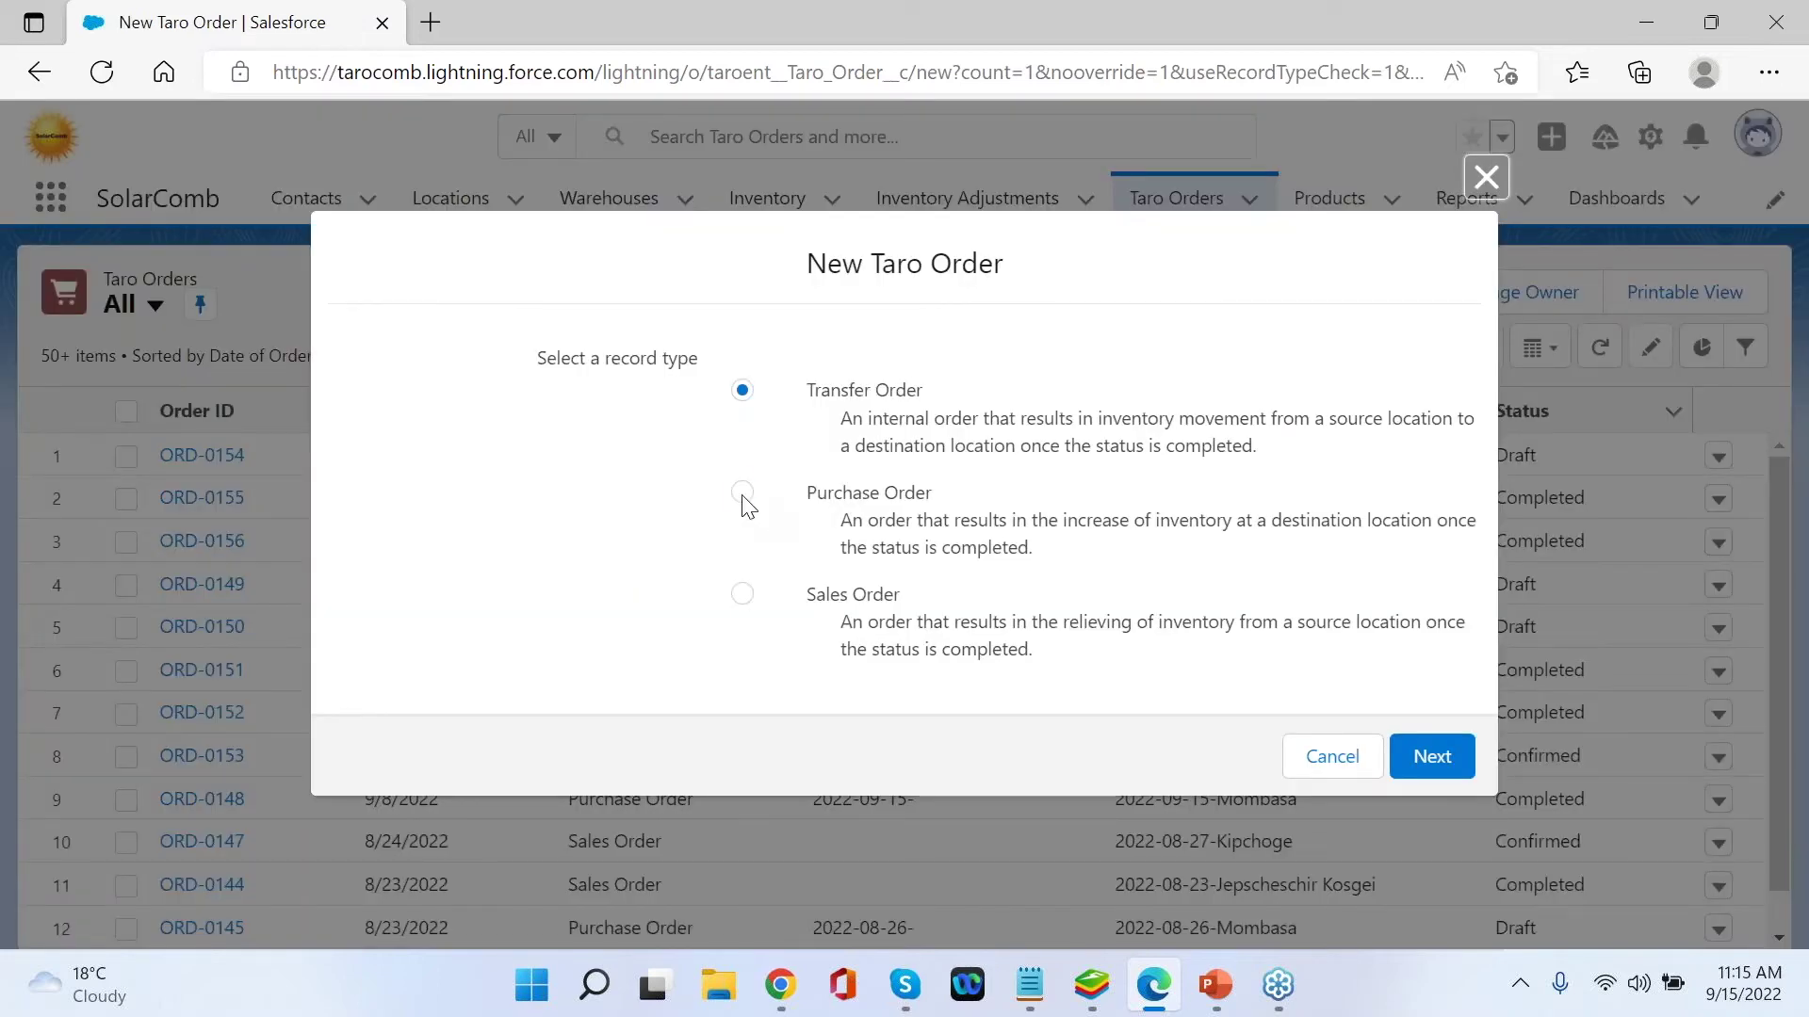
{"action": "left_click", "coordinate": [743, 497]}
{"action": "left_click", "coordinate": [1423, 770]}
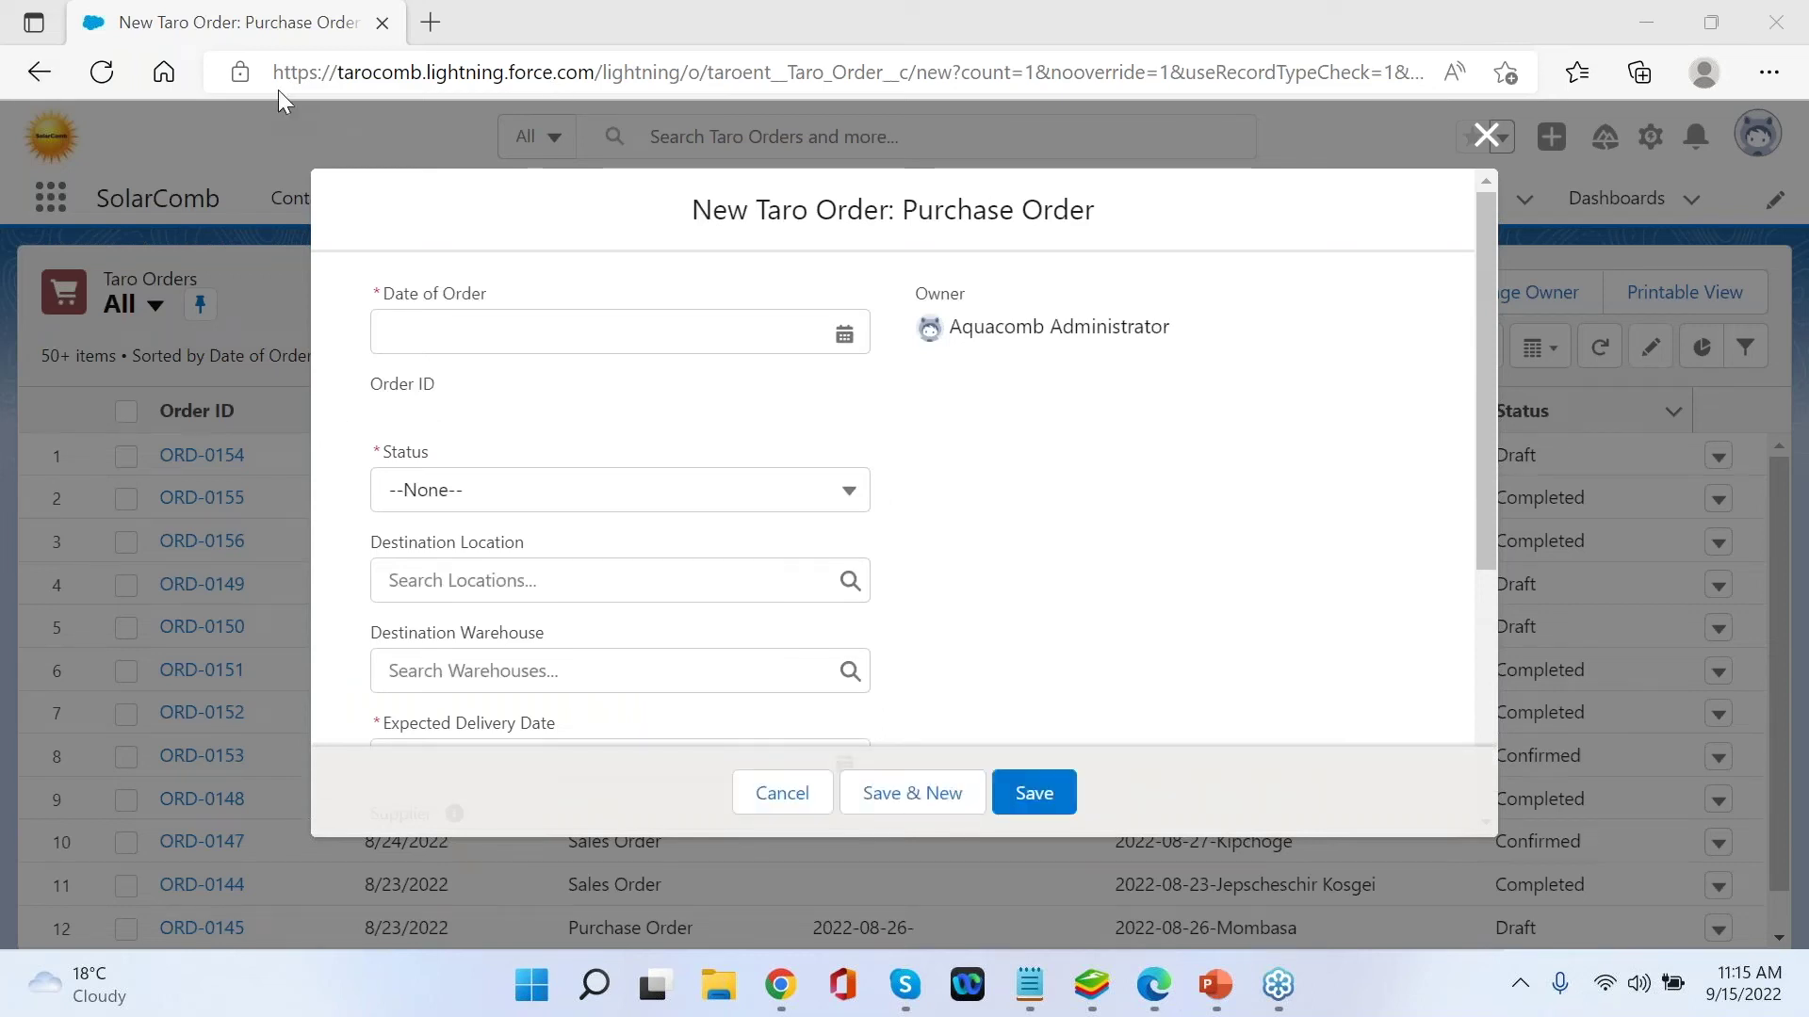
- Set the purchase order's date of order to 9/15/2022 and its status to Draft
{"action": "left_click", "coordinate": [847, 340]}
{"action": "left_click", "coordinate": [845, 337]}
{"action": "left_click", "coordinate": [729, 603]}
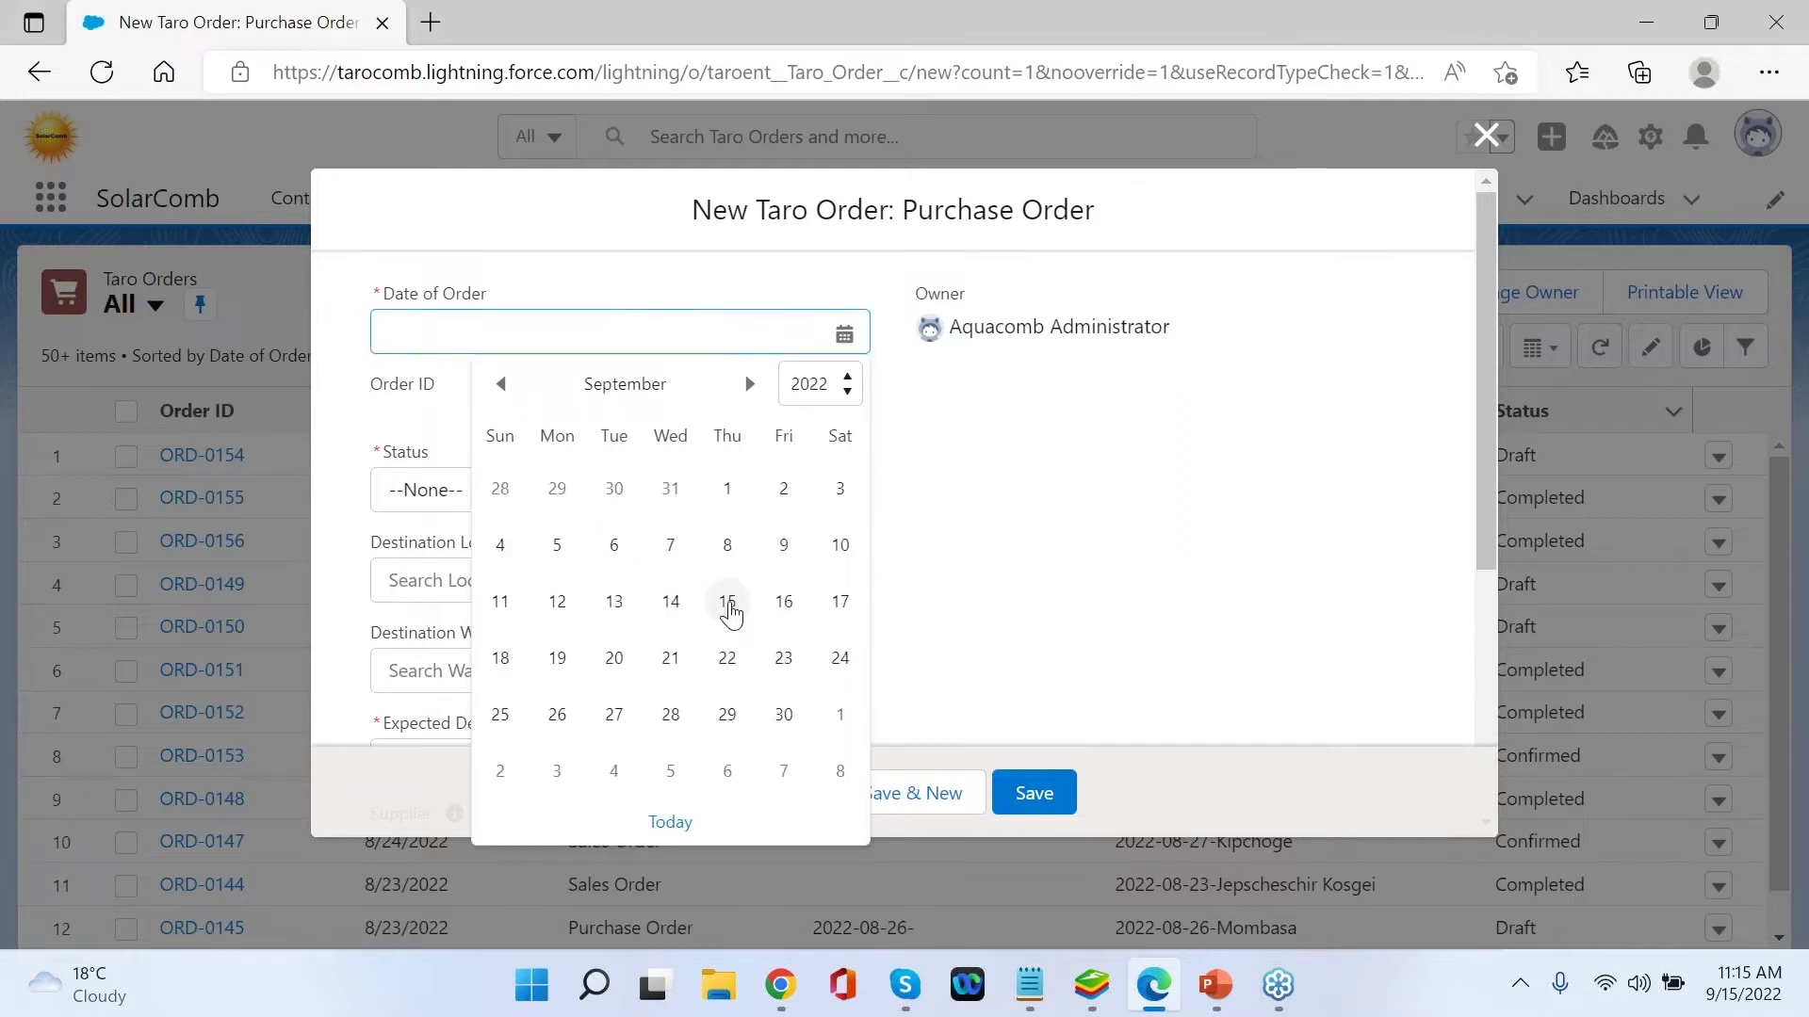
{"action": "left_click", "coordinate": [562, 492]}
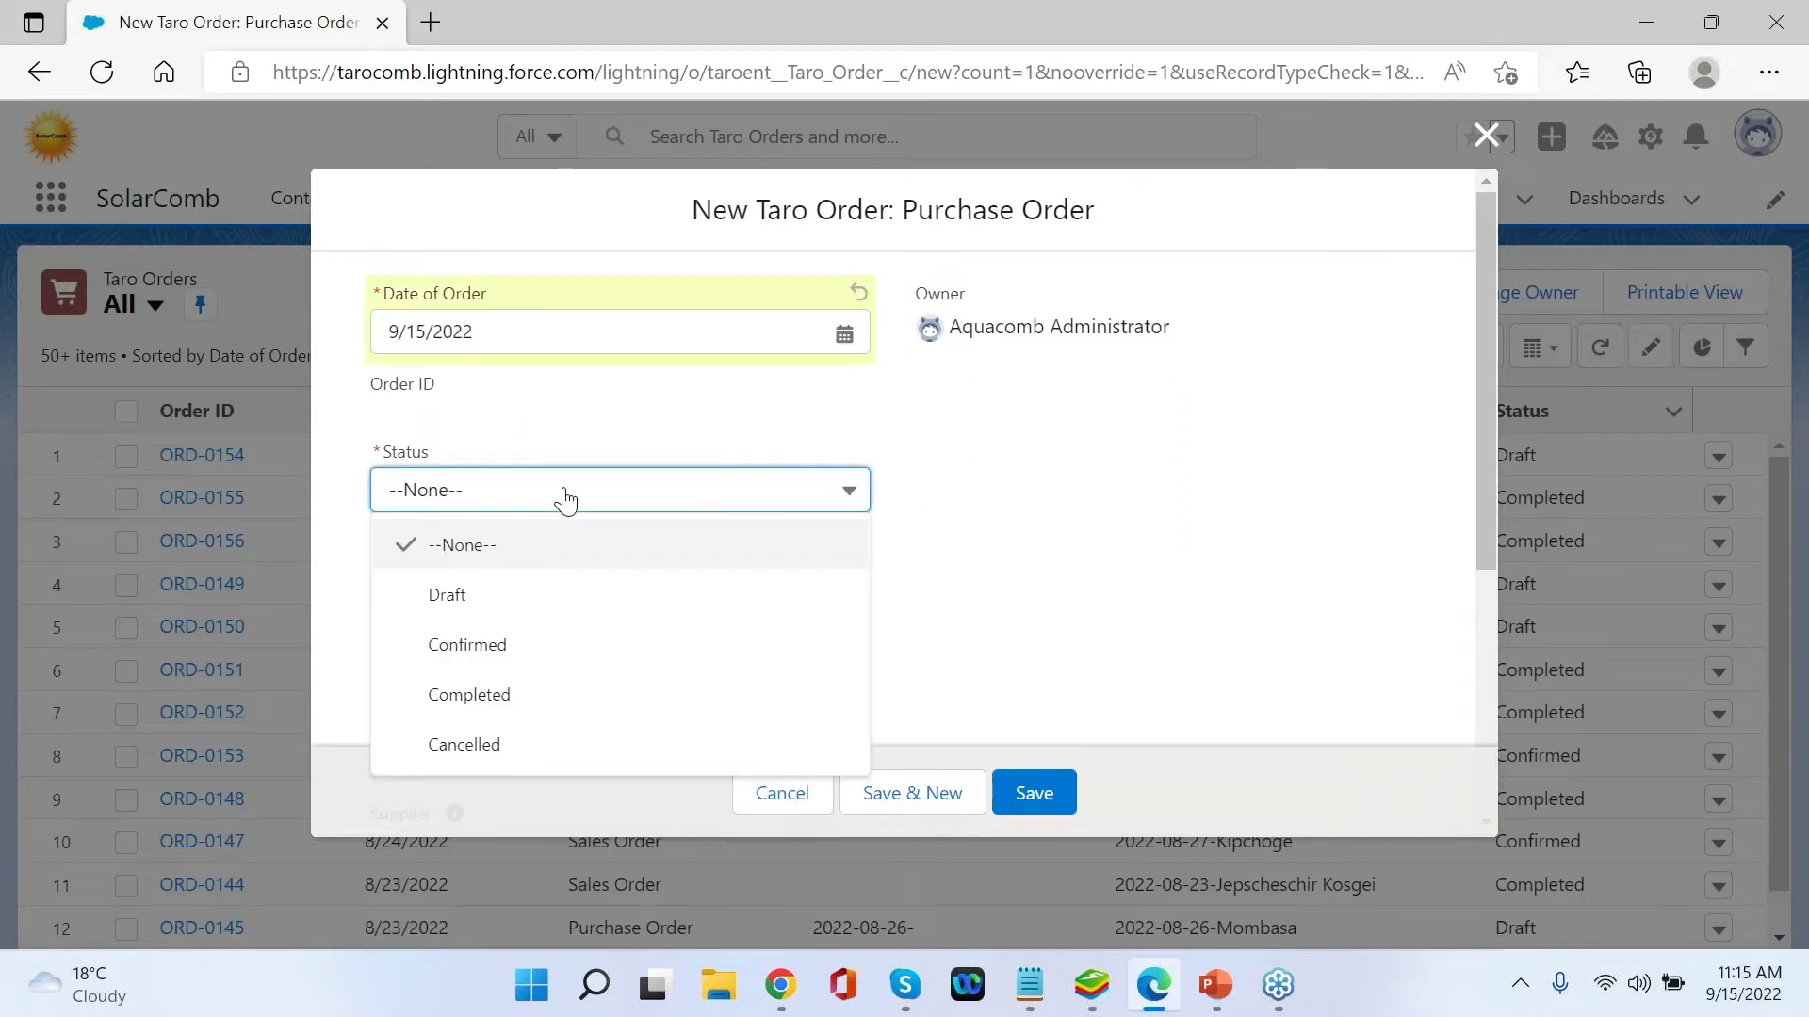
{"action": "left_click", "coordinate": [476, 599]}
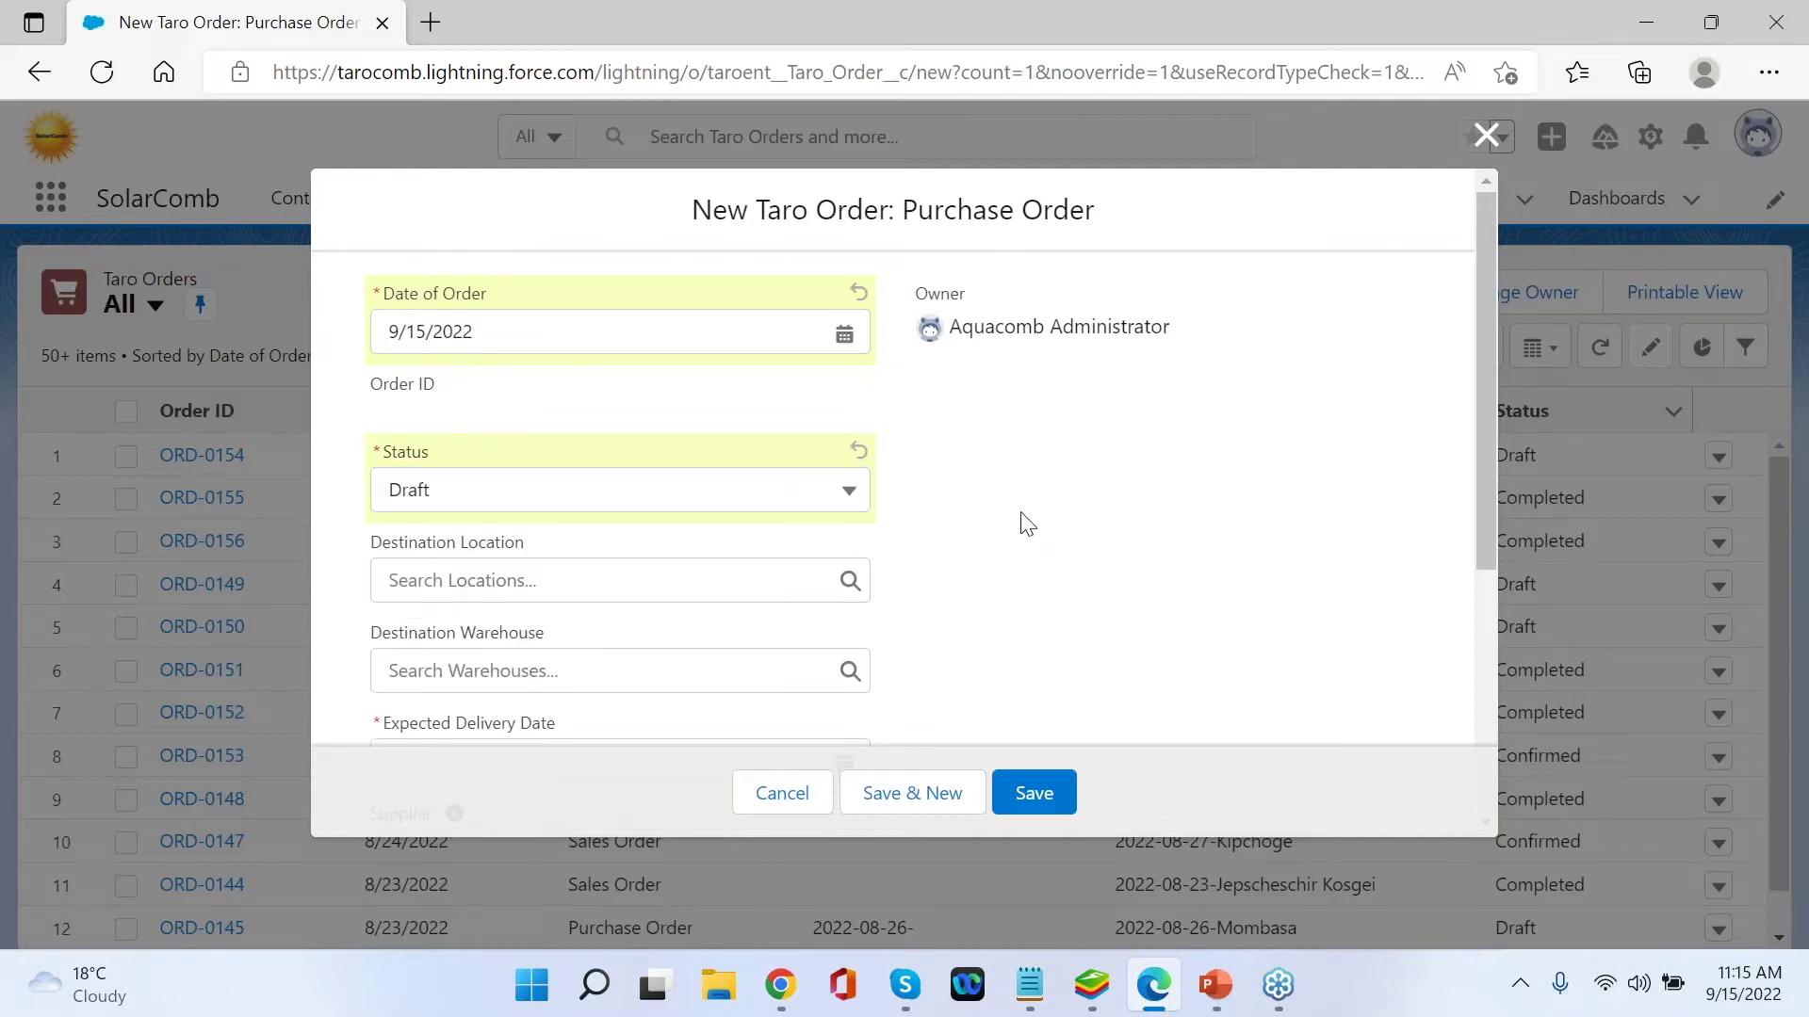
- Set the purchase order's destination location to Kenya
{"action": "scroll", "coordinate": [931, 529], "scroll_direction": "down", "scroll_amount": 2}
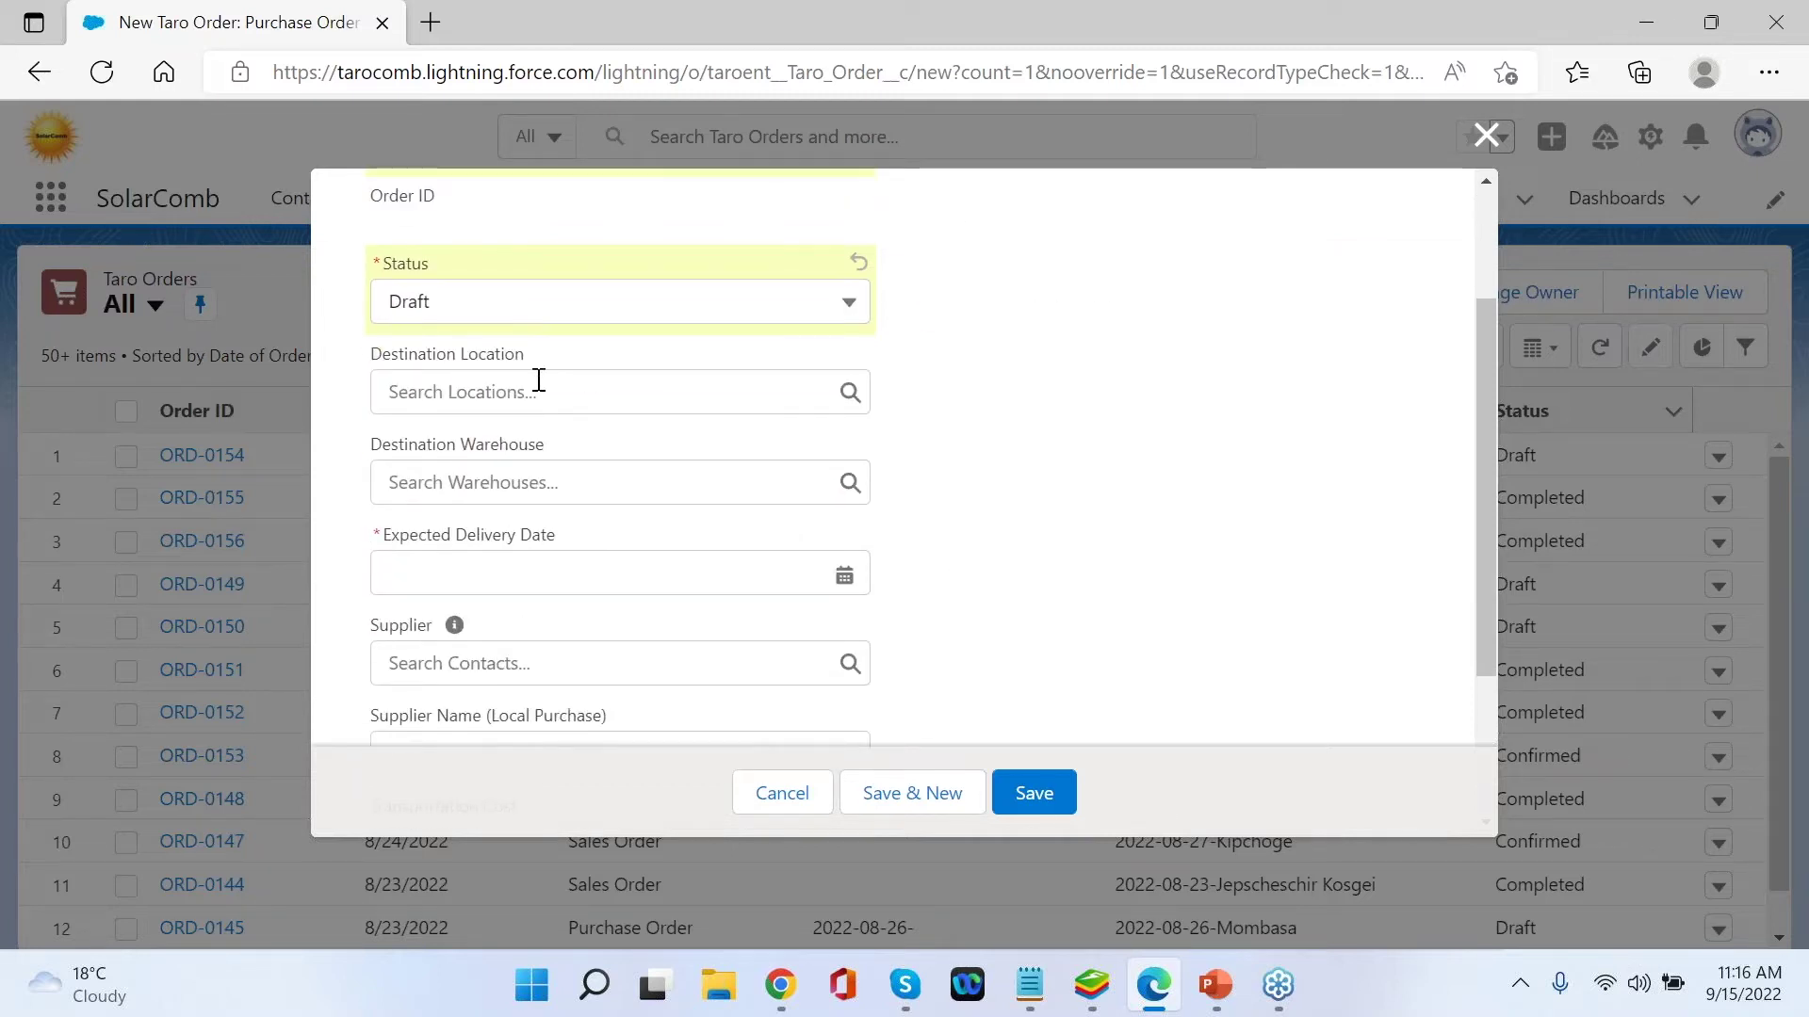
{"action": "left_click", "coordinate": [510, 392]}
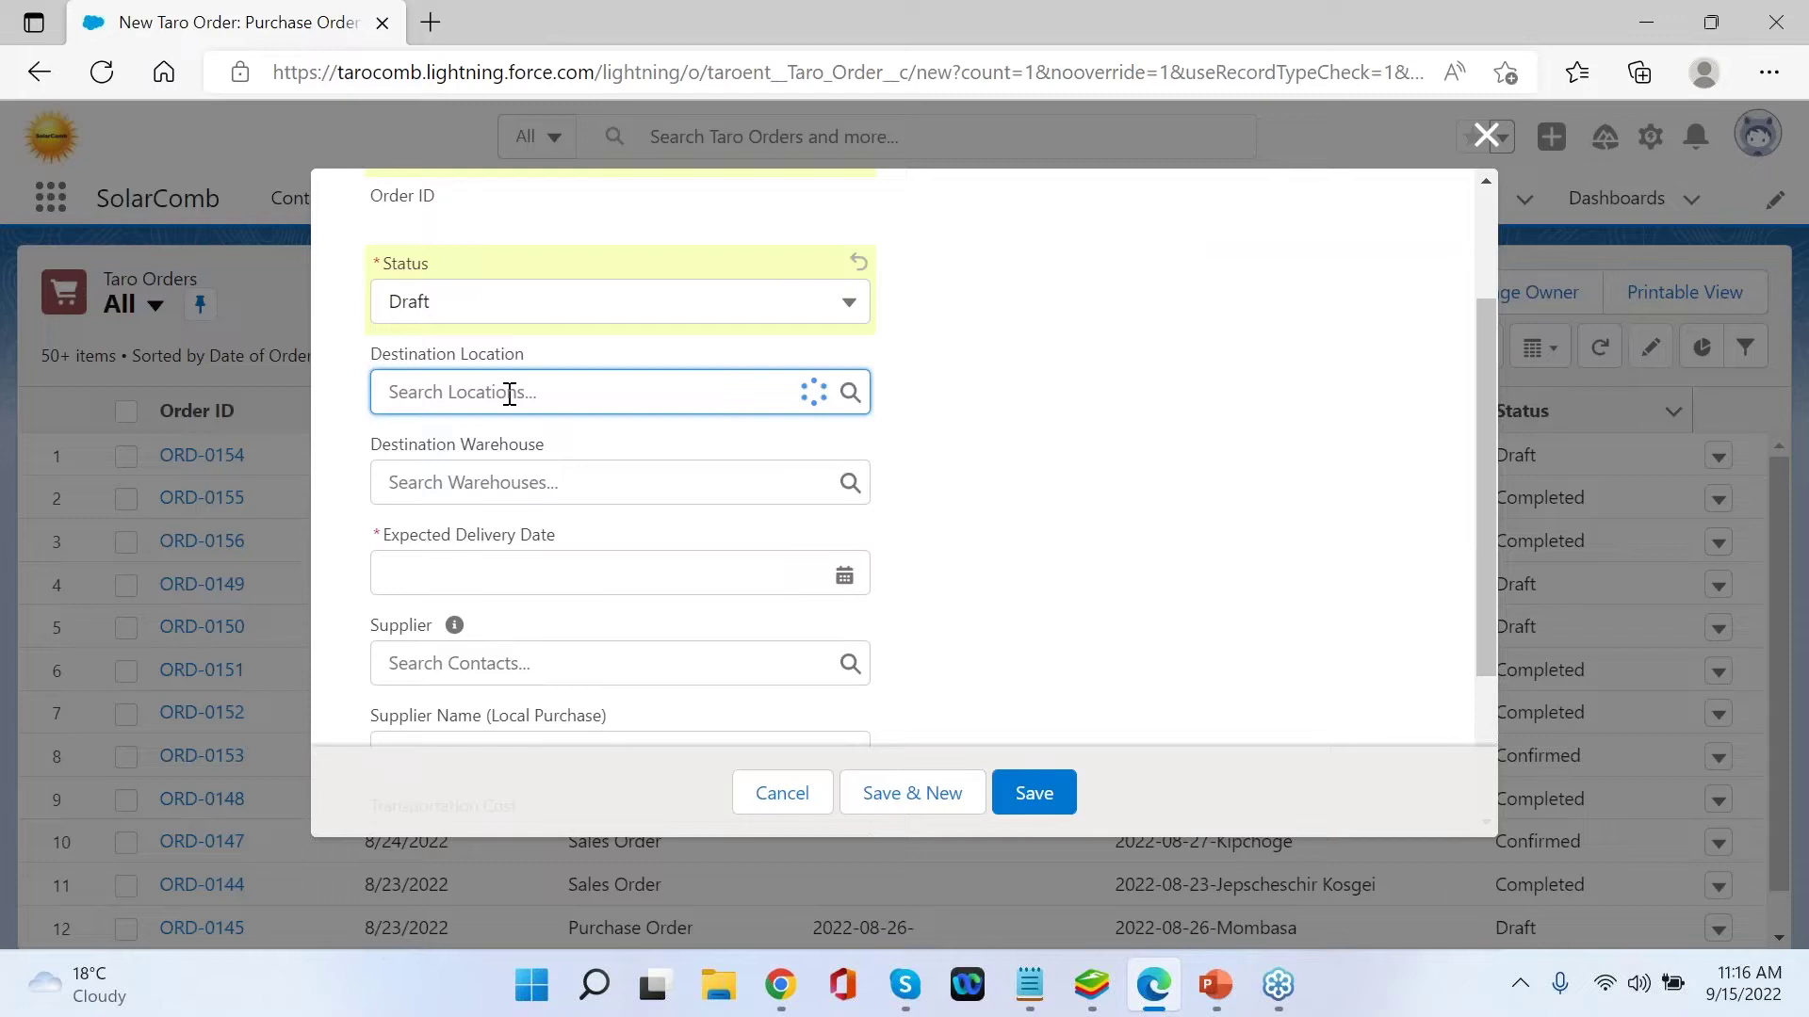
{"action": "type", "text": "kenya"}
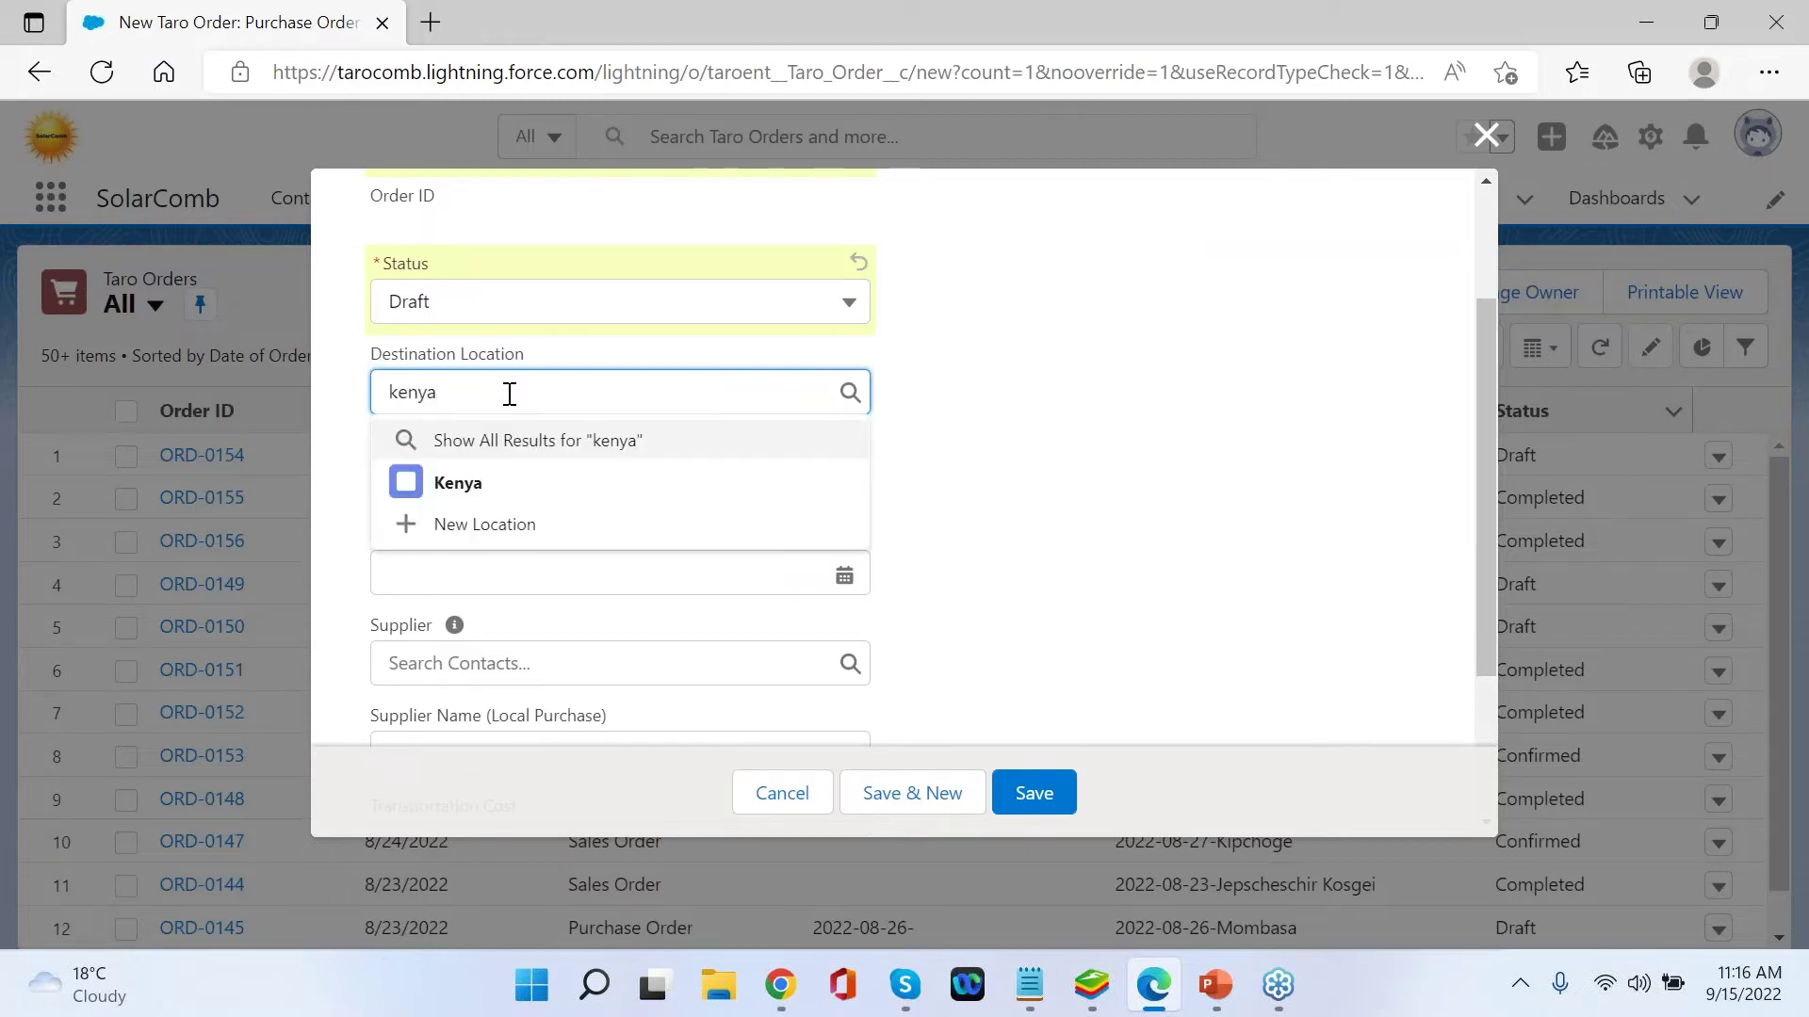
{"action": "left_click", "coordinate": [480, 490]}
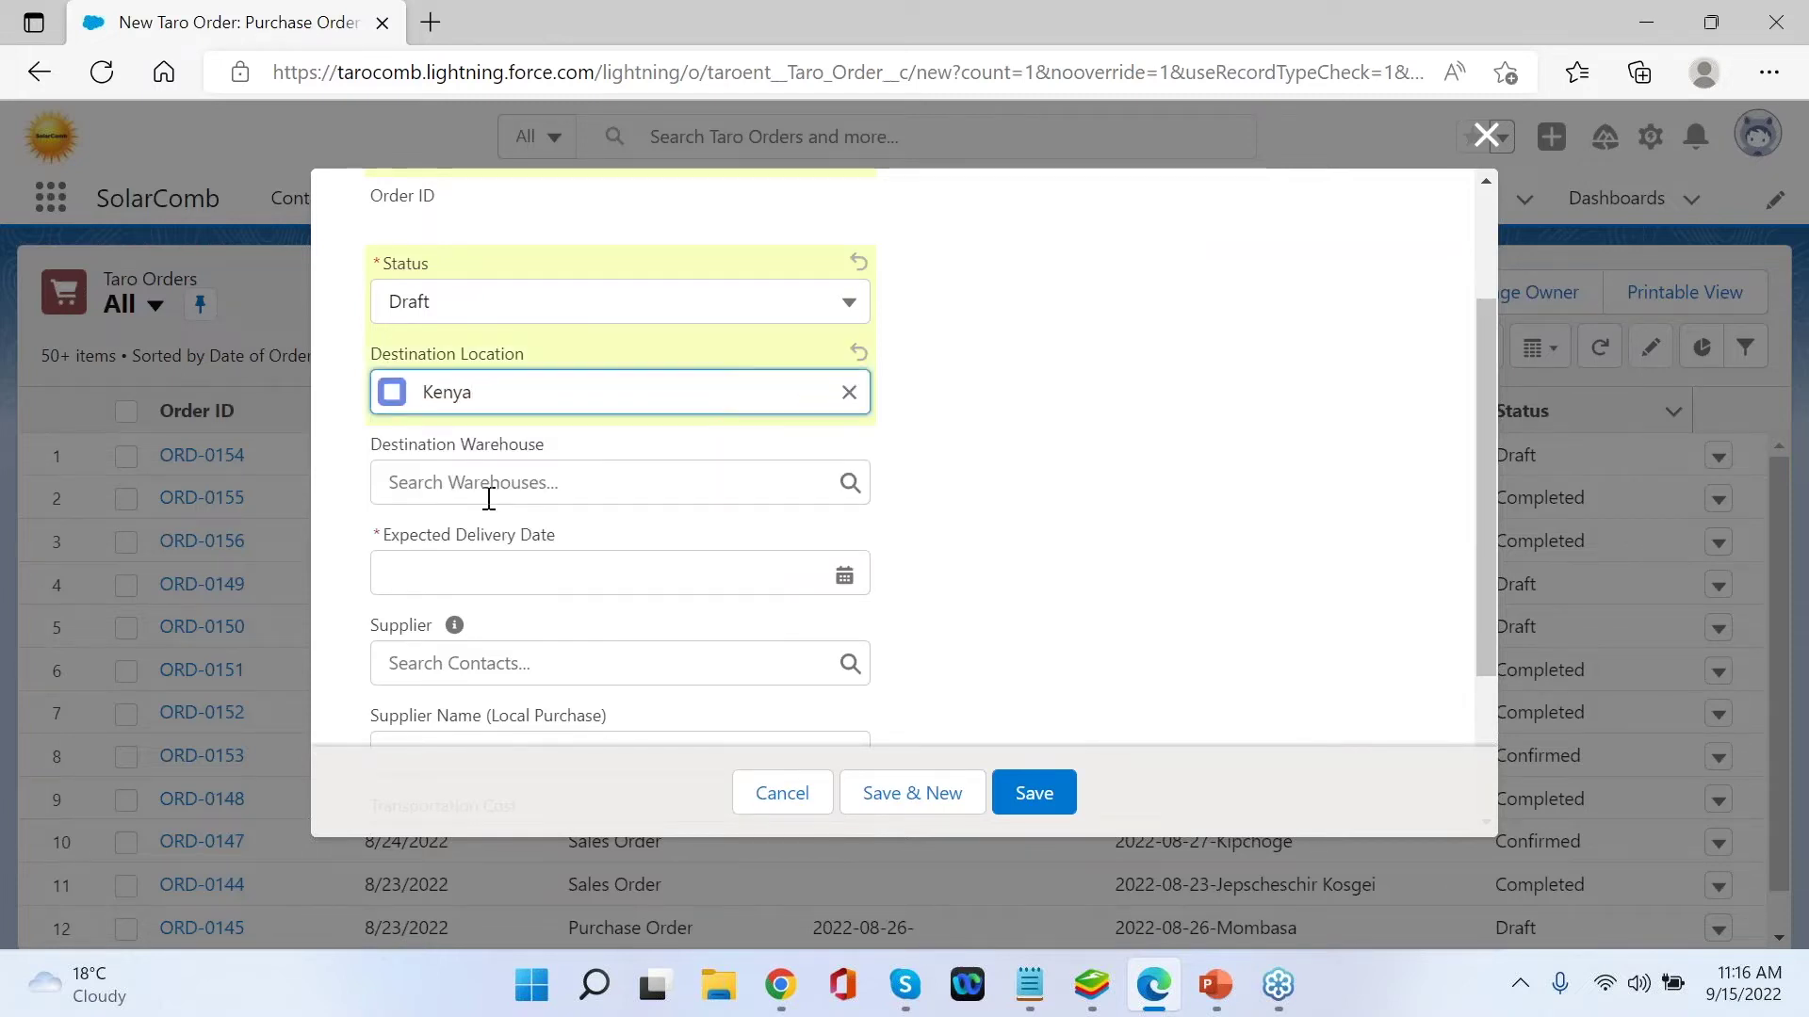
- Set the purchase order's destination warehouse to Mombasa and its expected delivery date to 9/23/2022
{"action": "left_click", "coordinate": [473, 487]}
{"action": "type", "text": "Mombasa"}
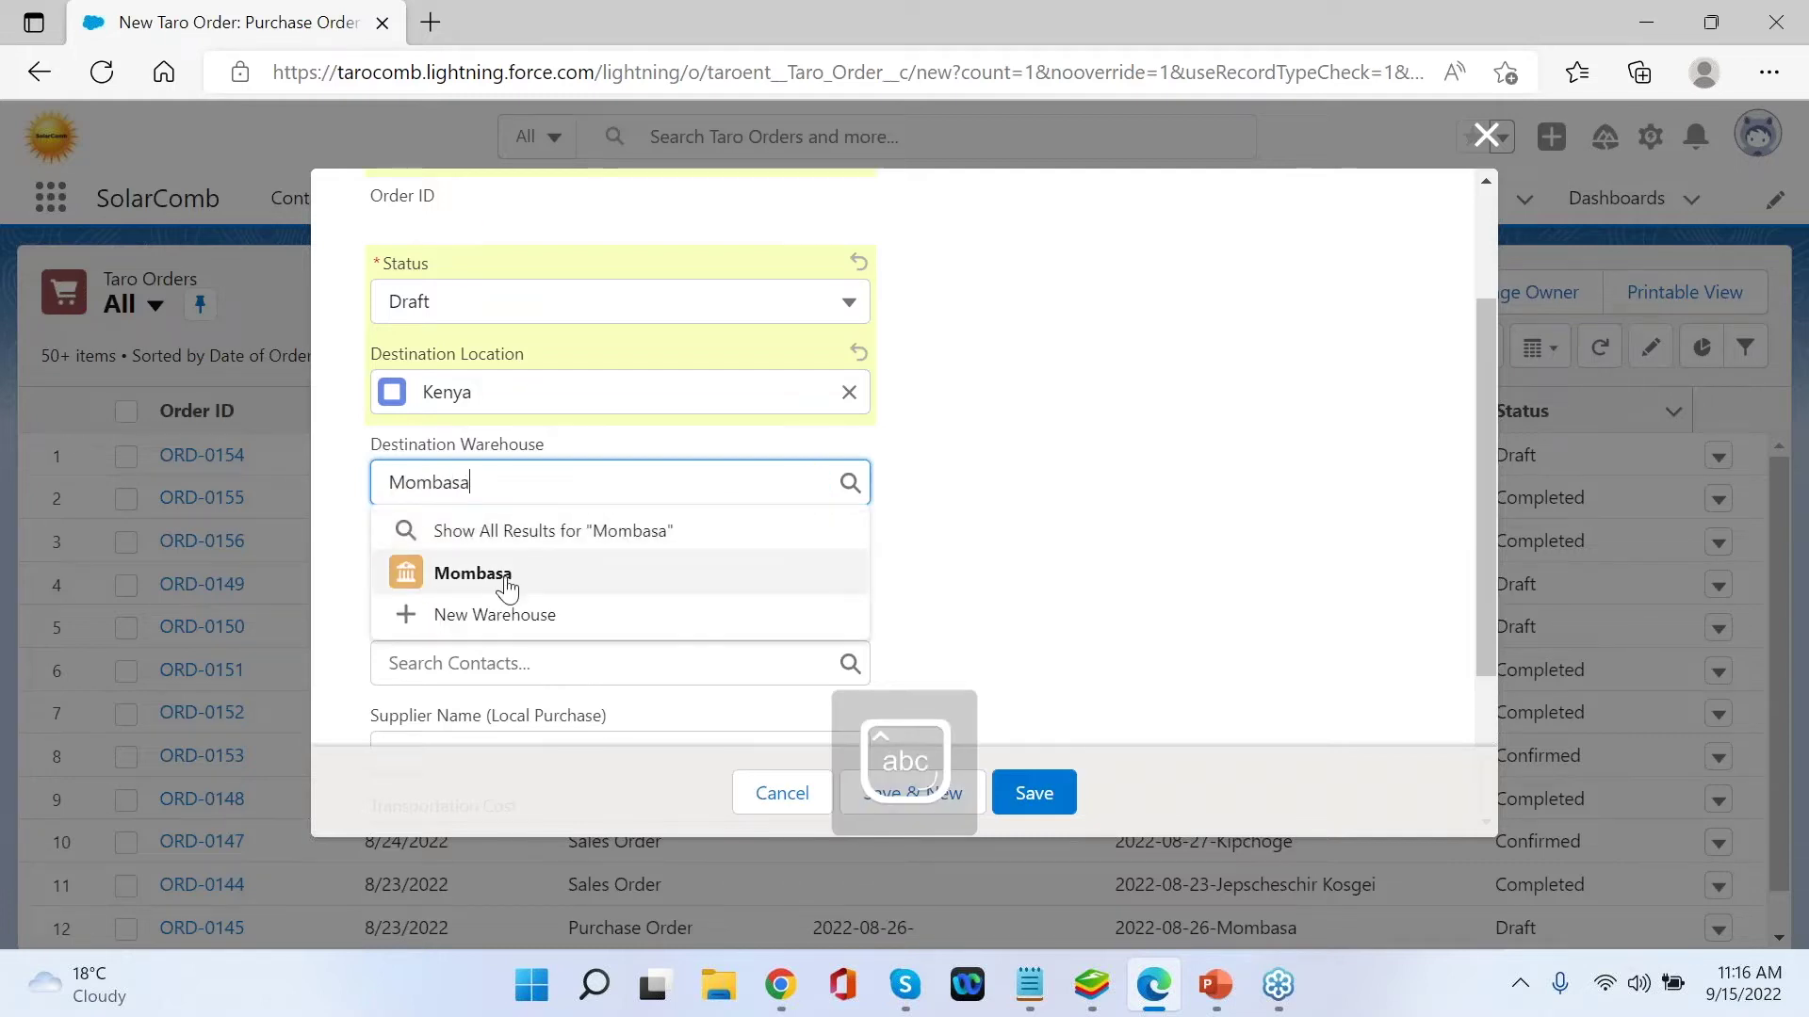
{"action": "left_click", "coordinate": [500, 582]}
{"action": "scroll", "coordinate": [1034, 518], "scroll_direction": "down", "scroll_amount": 2}
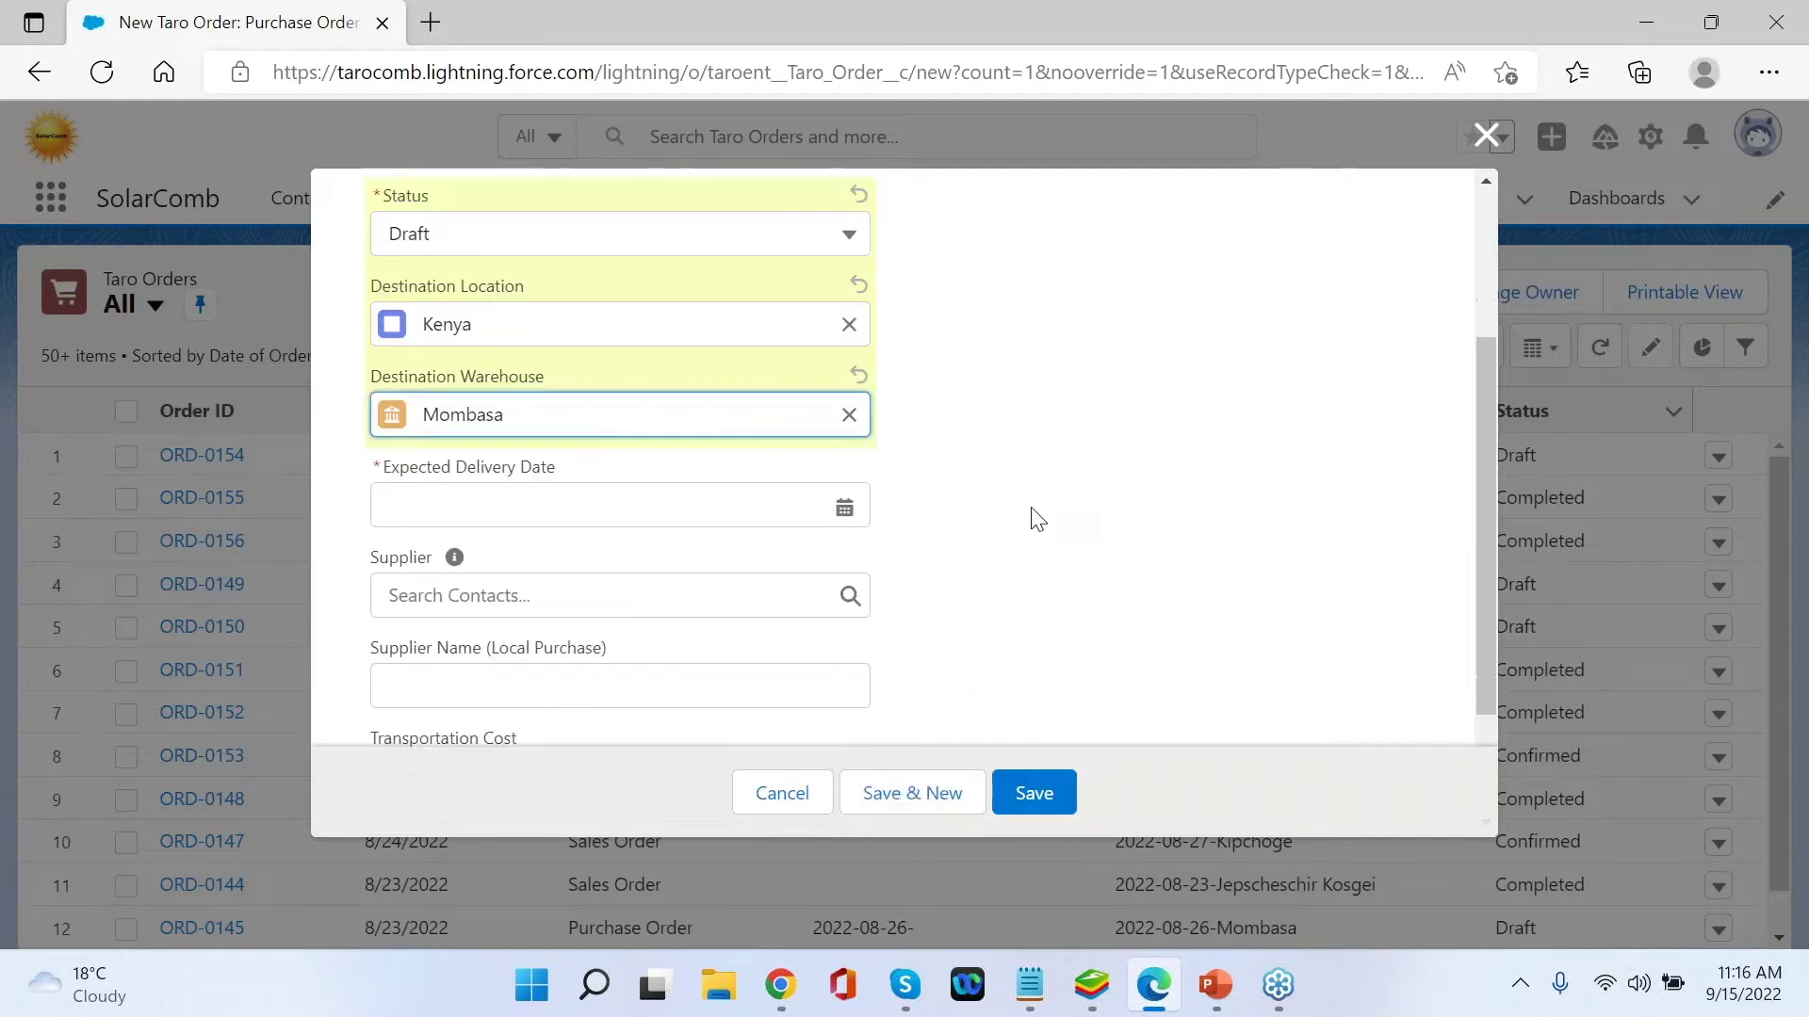
{"action": "left_click", "coordinate": [845, 439]}
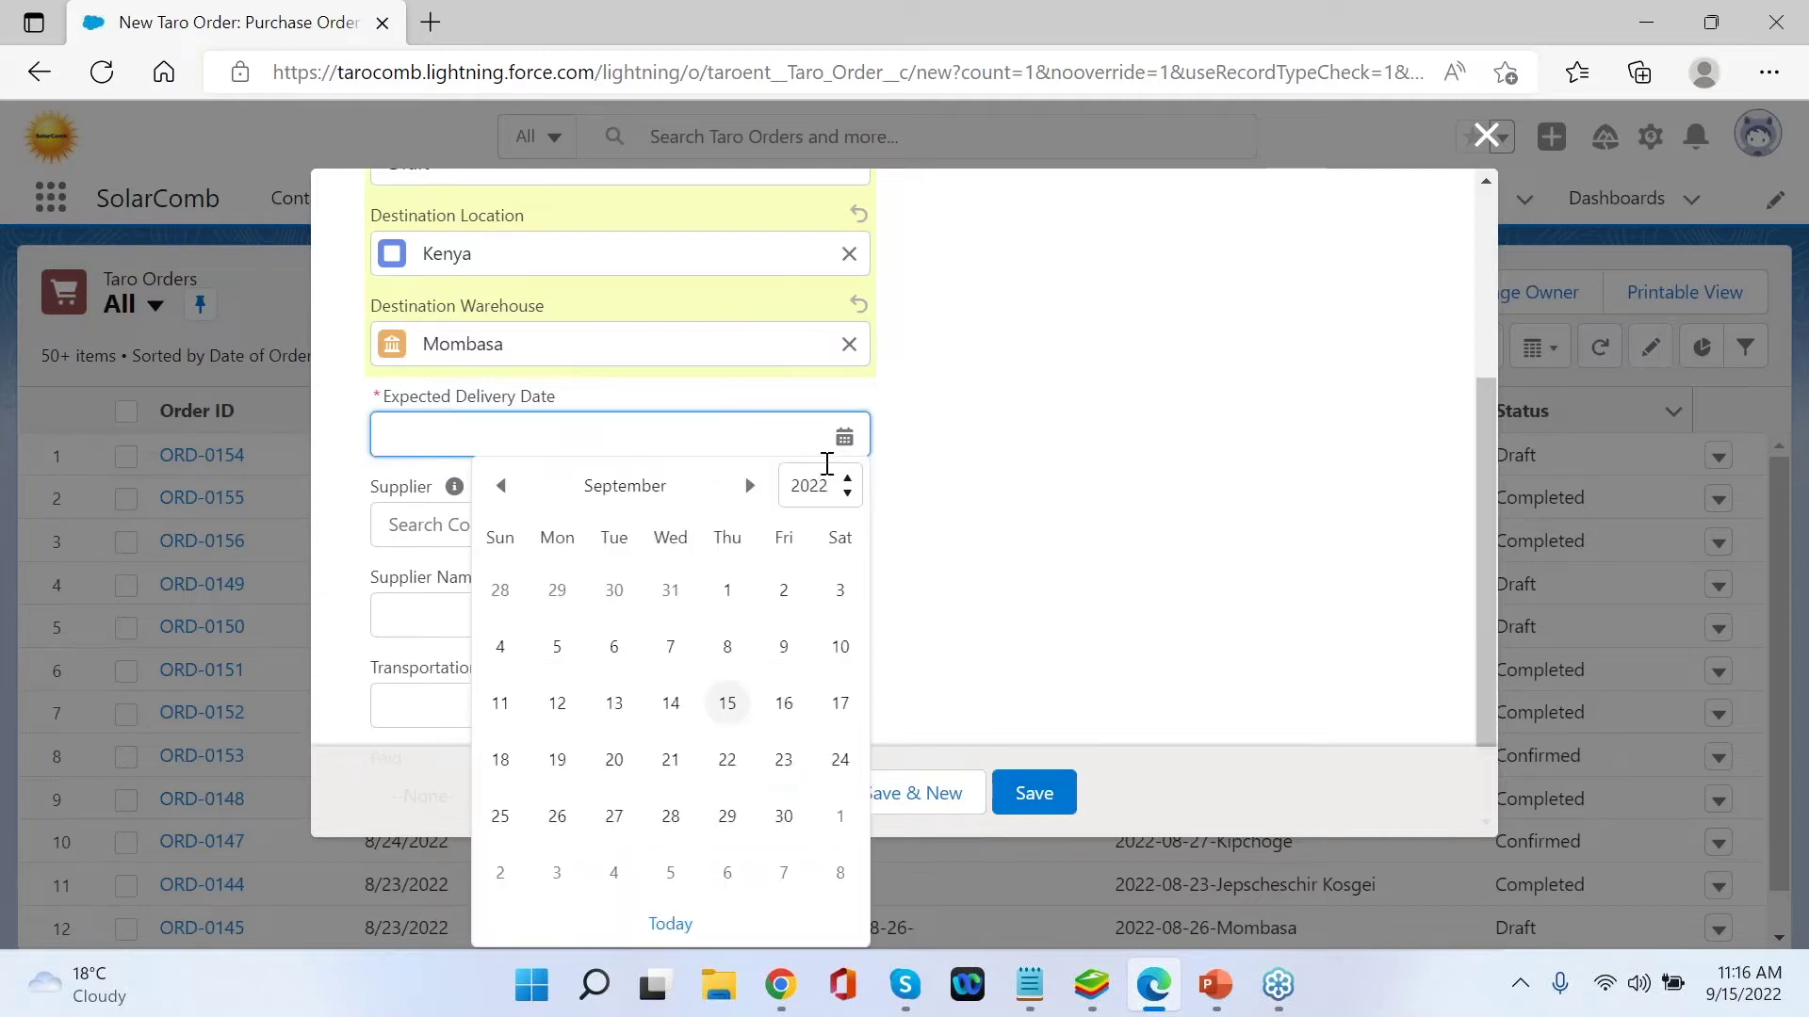
{"action": "left_click", "coordinate": [783, 762]}
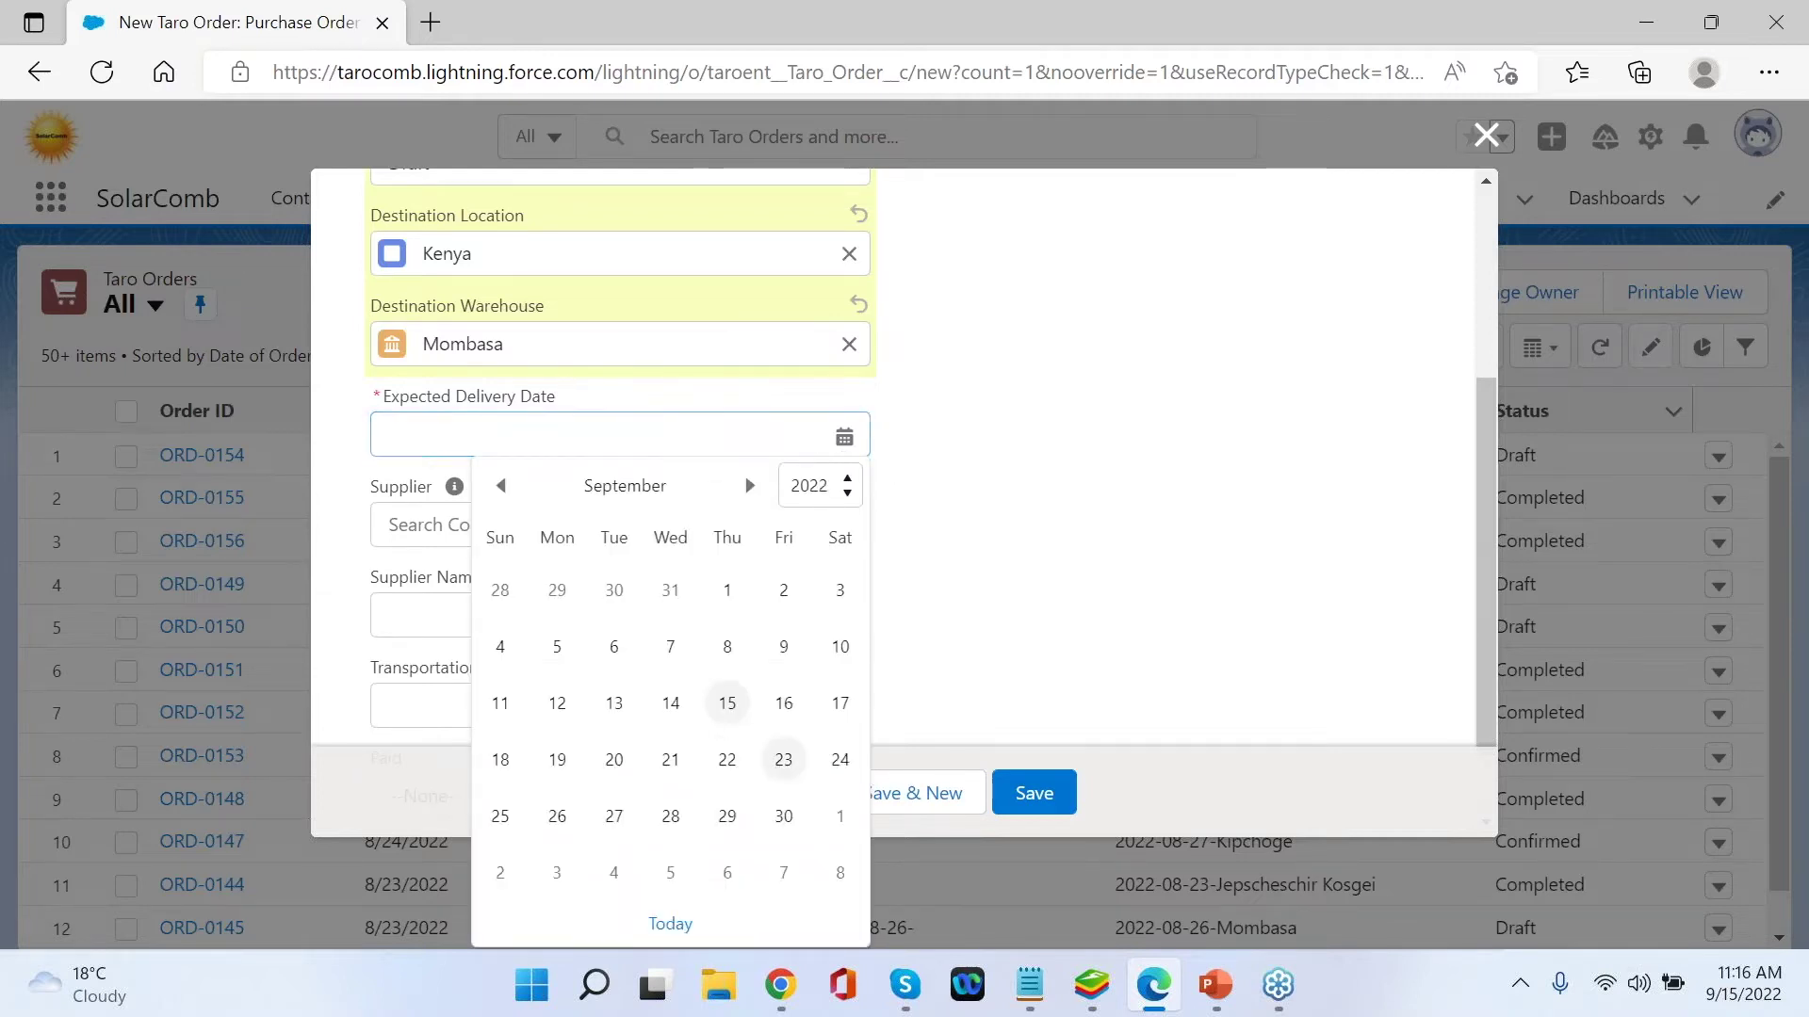
- Look up "solar city" to set the Solar City contact as the supplier, and save the purchase order
{"action": "left_click", "coordinate": [786, 527]}
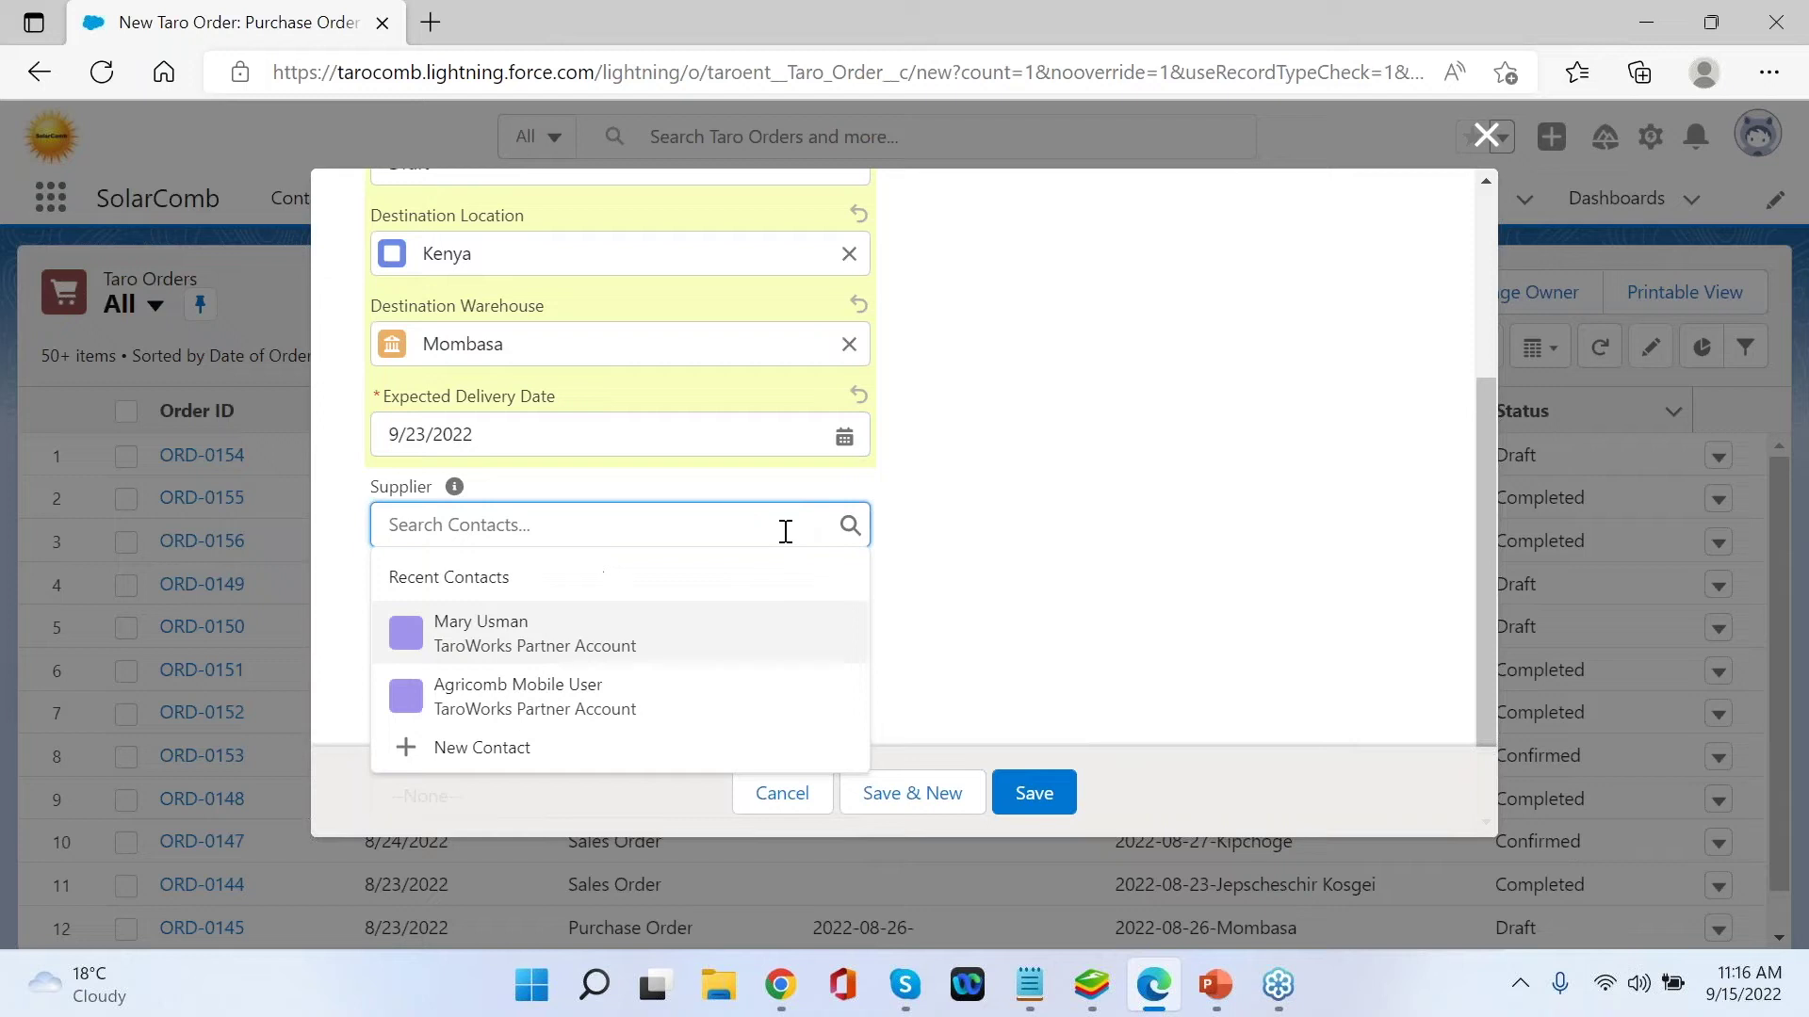
{"action": "type", "text": "s"}
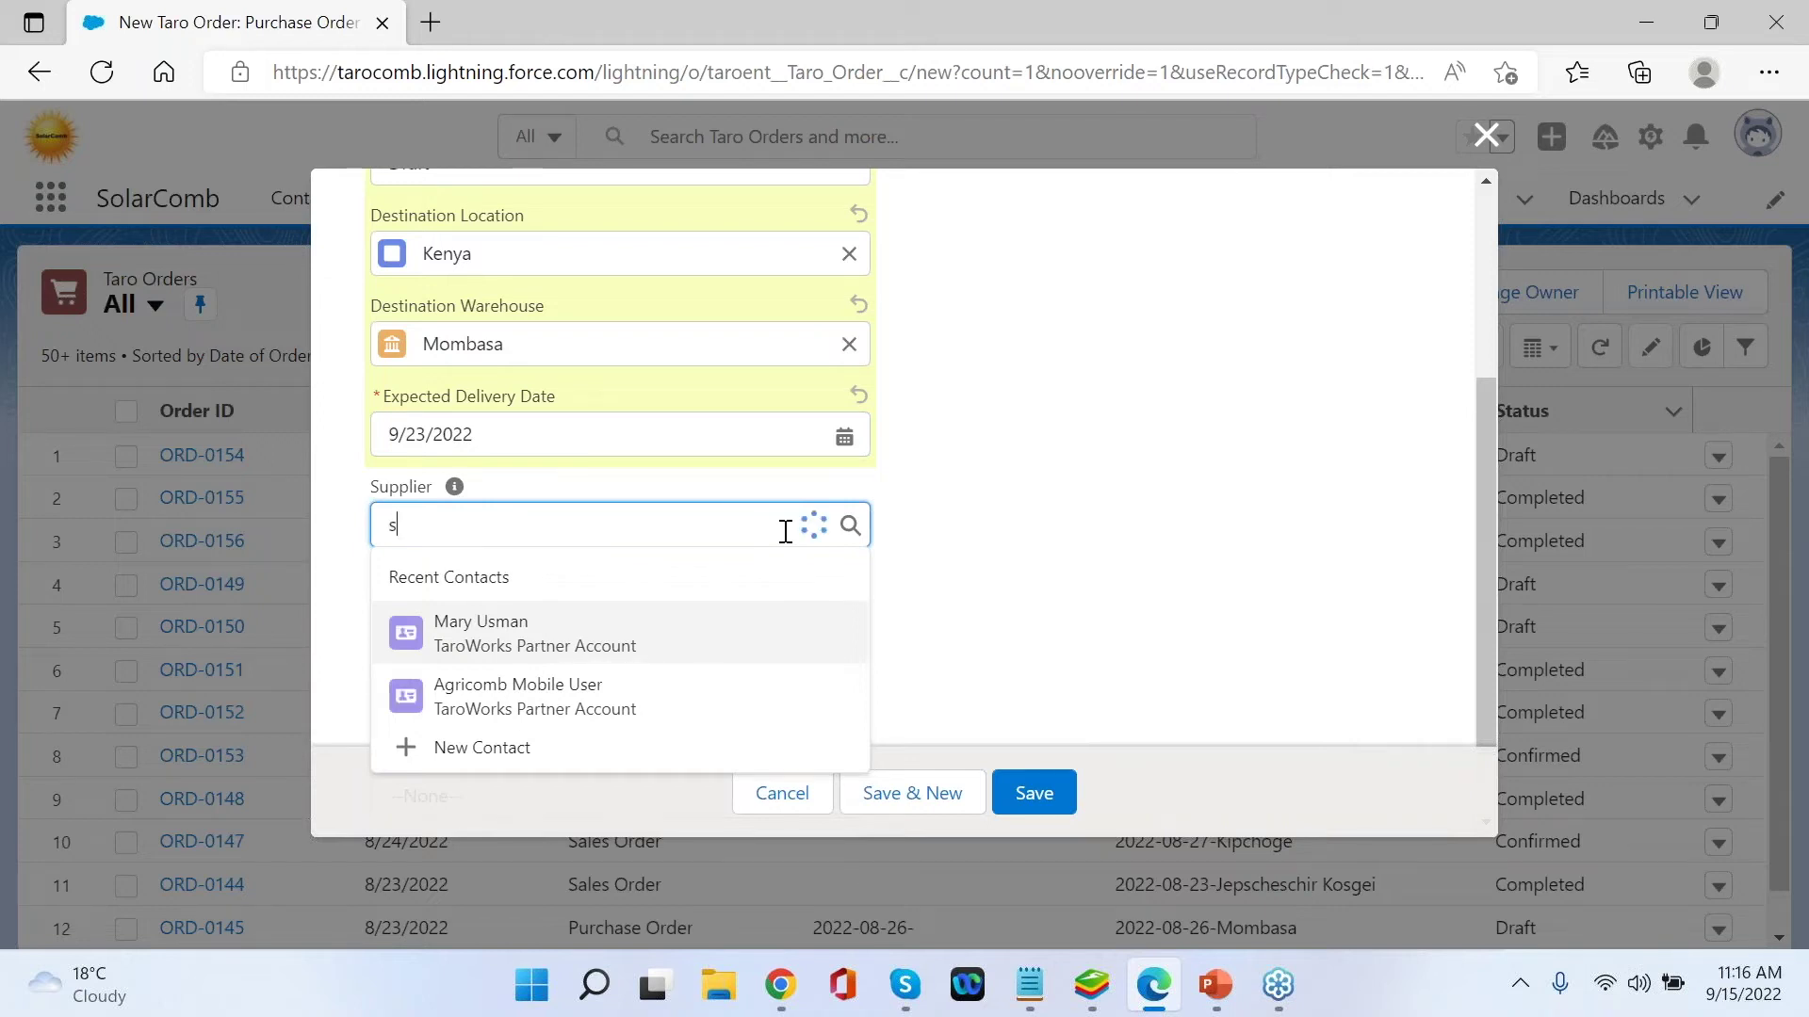
{"action": "type", "text": "olar city"}
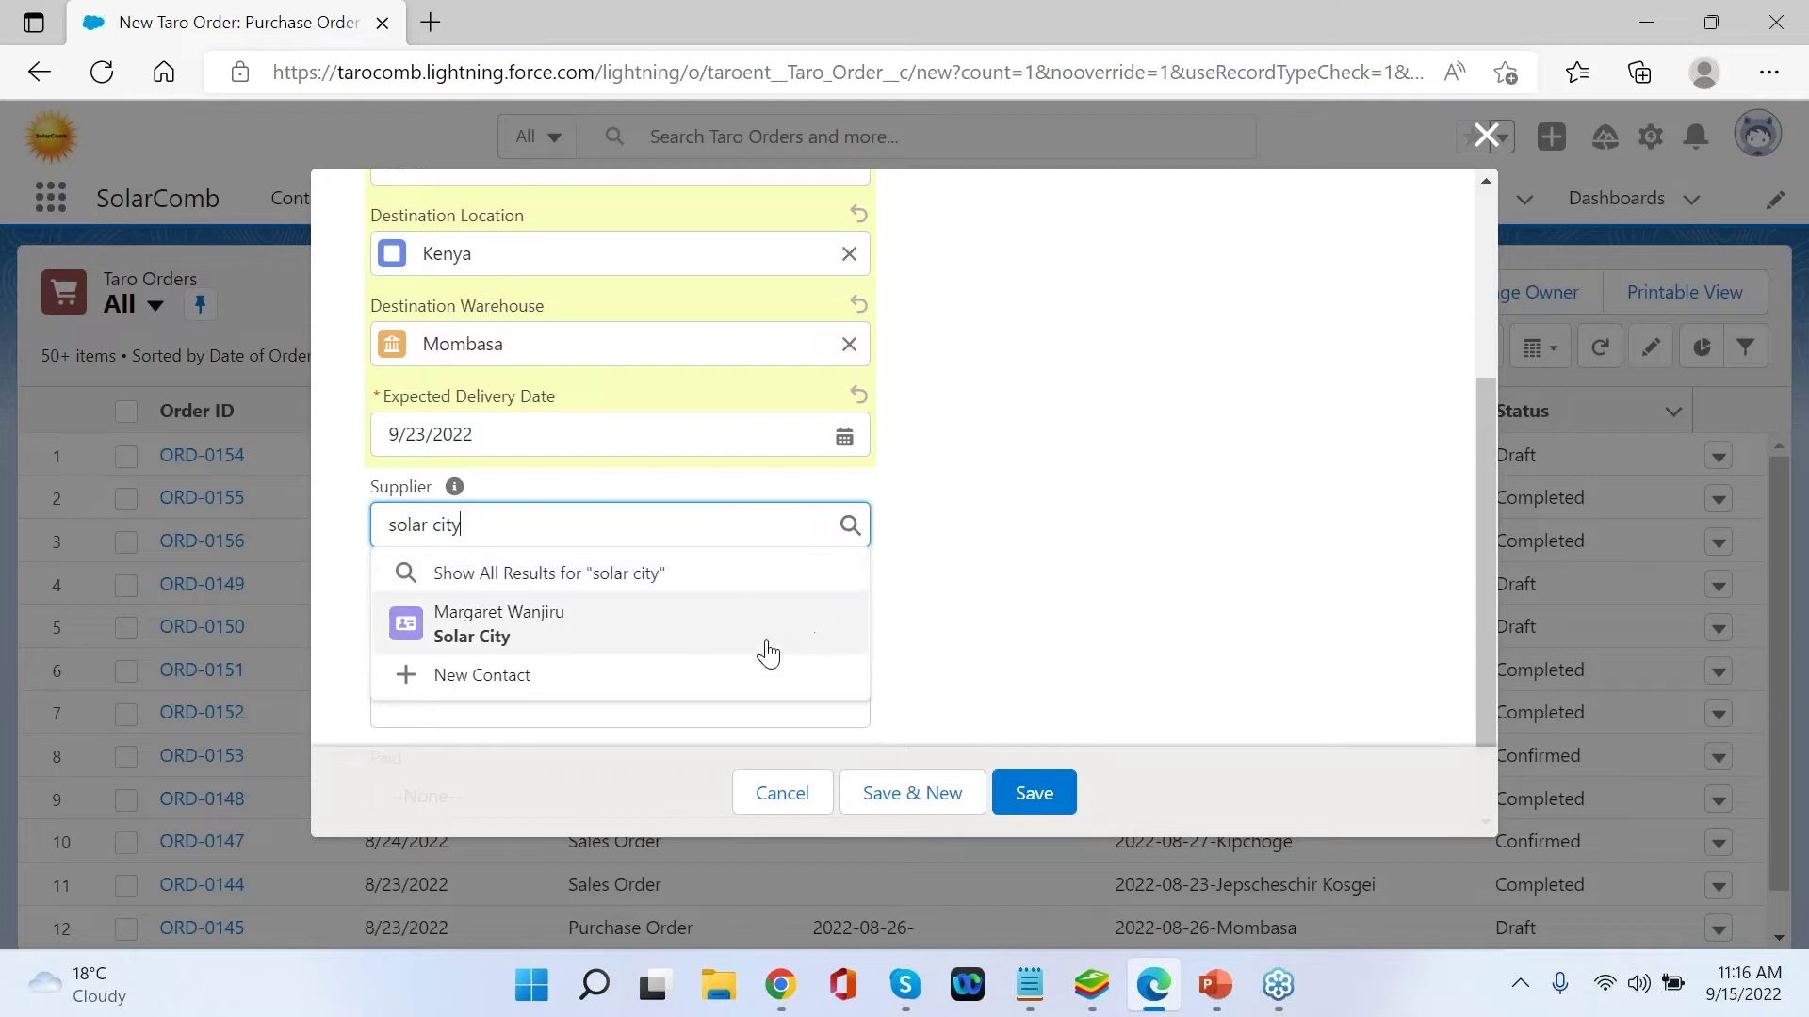
{"action": "left_click", "coordinate": [719, 634]}
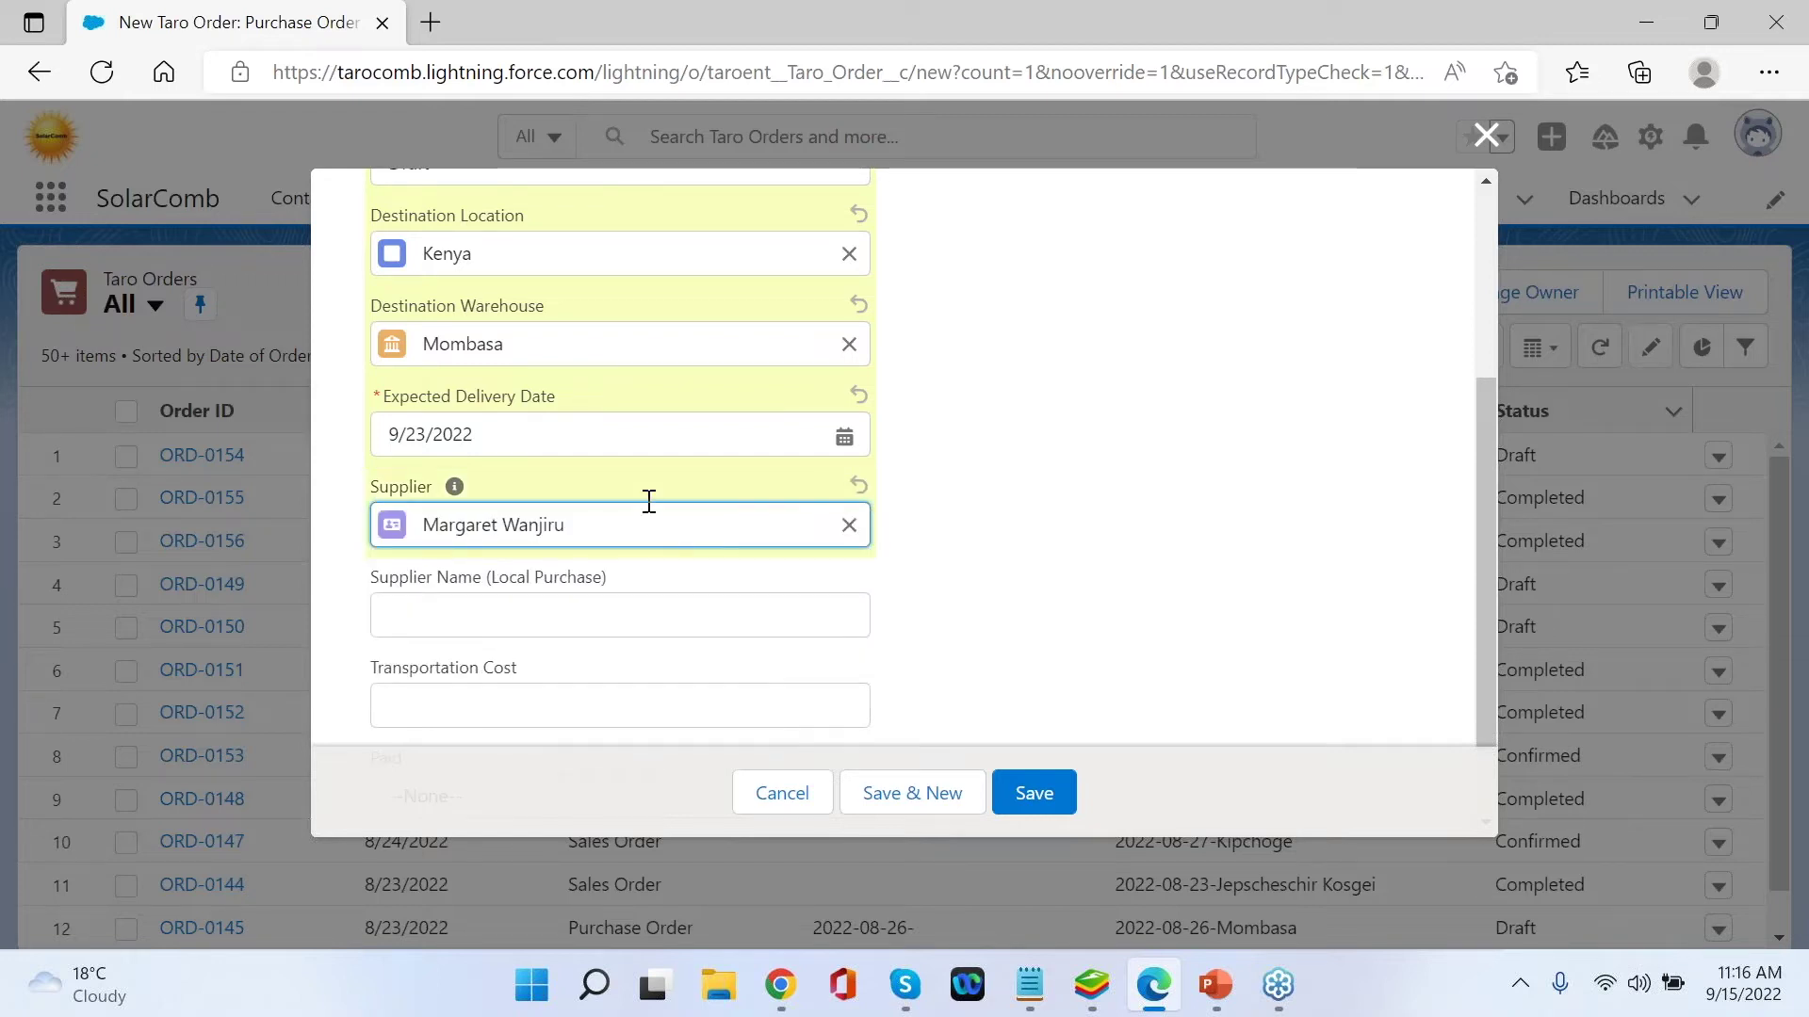
{"action": "scroll", "coordinate": [1100, 588], "scroll_direction": "up", "scroll_amount": 4}
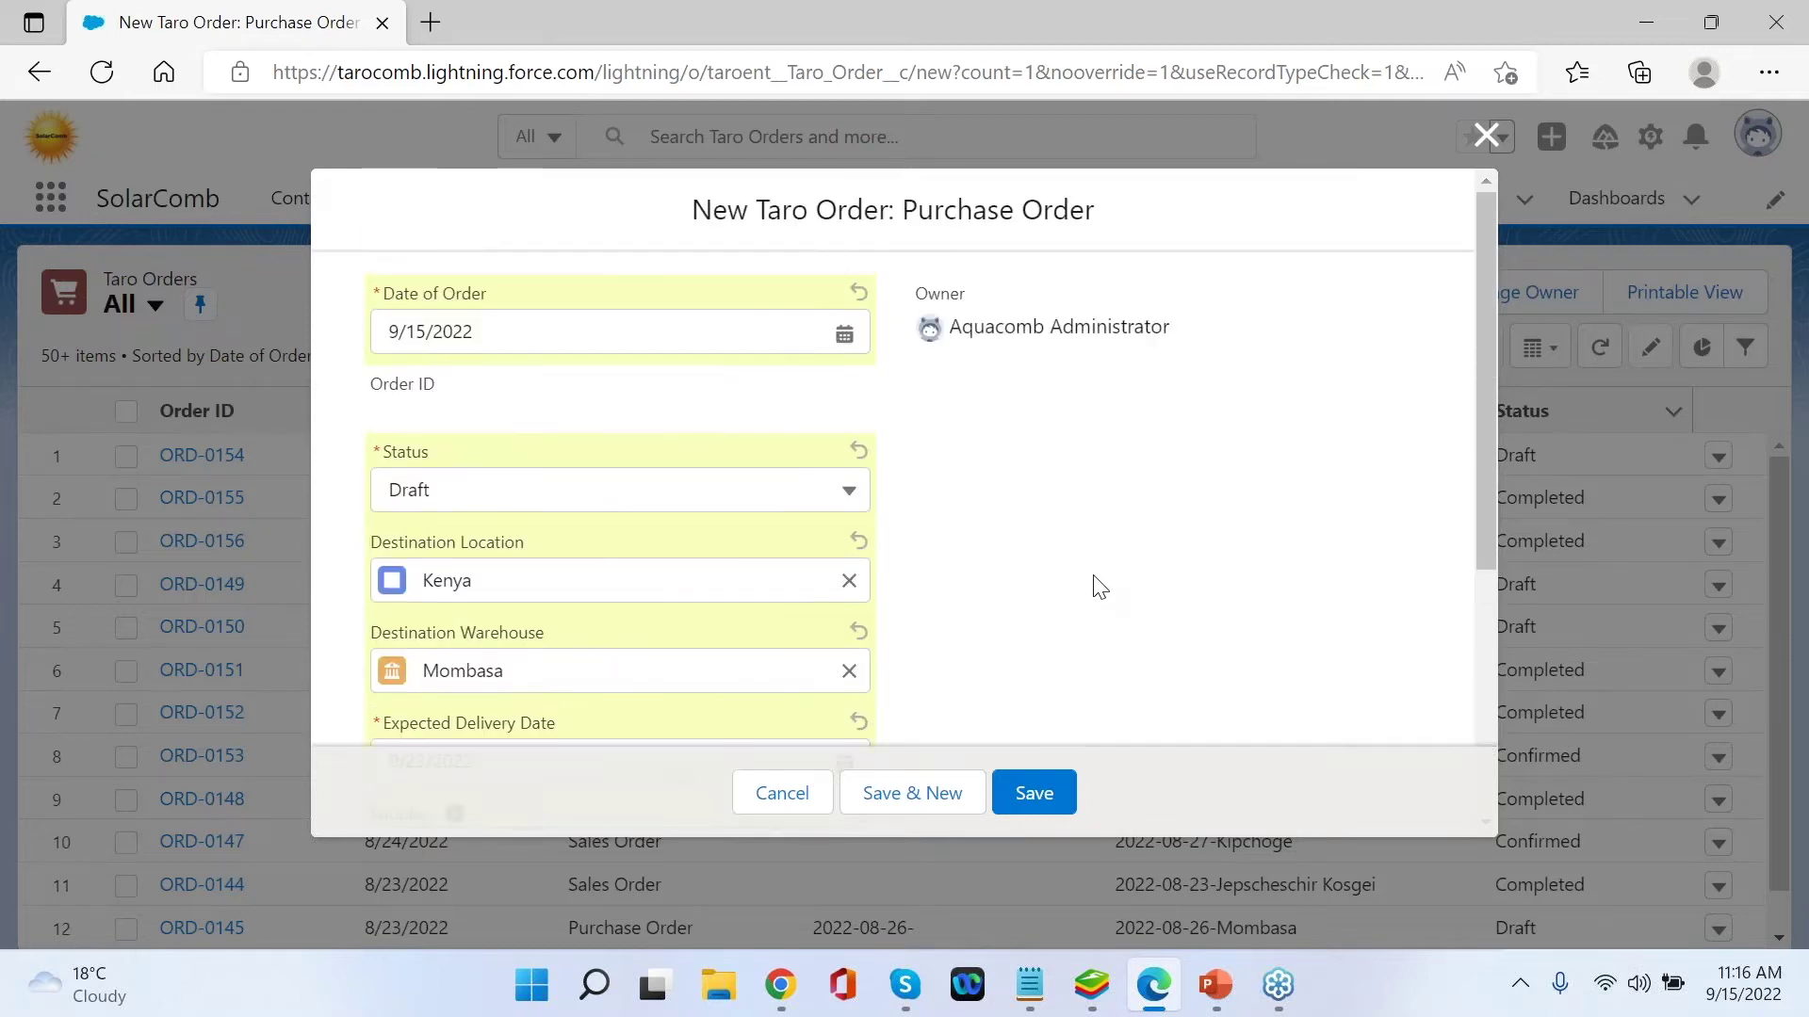
{"action": "left_click", "coordinate": [1034, 792]}
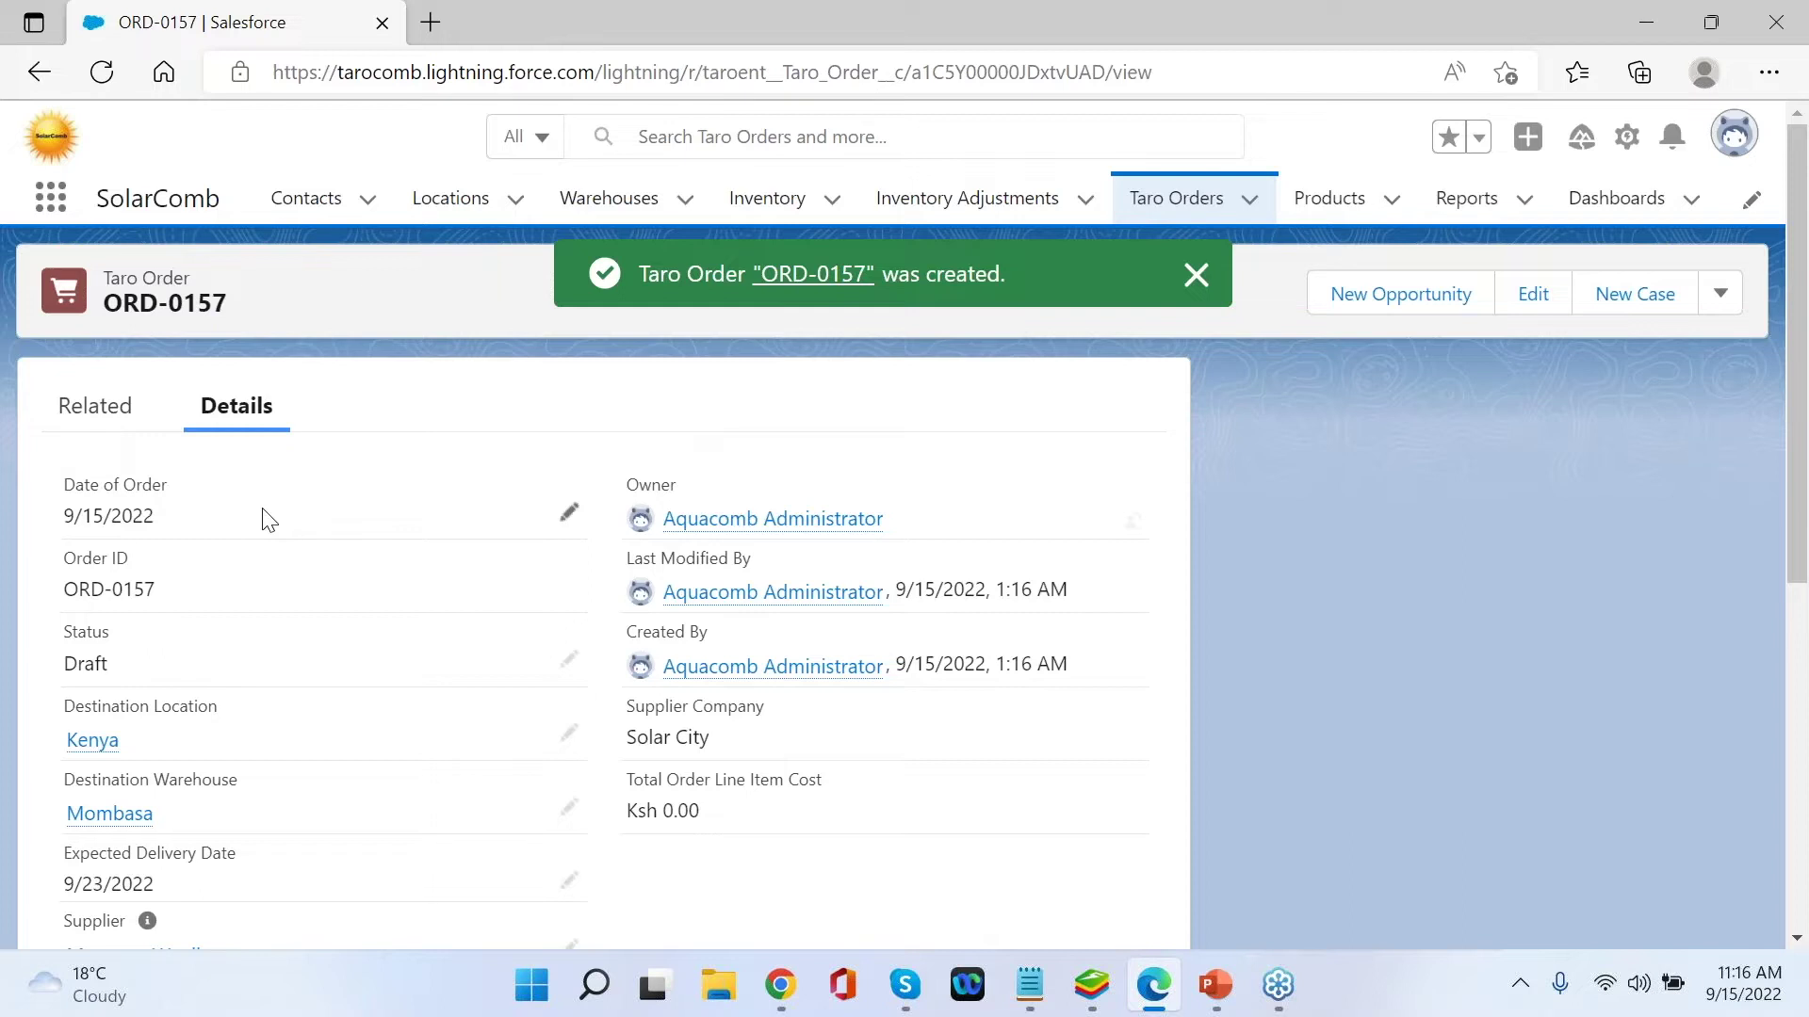
- Start a new Taro Order Line item on the saved order with the Purchase Order record type
{"action": "left_click", "coordinate": [100, 413]}
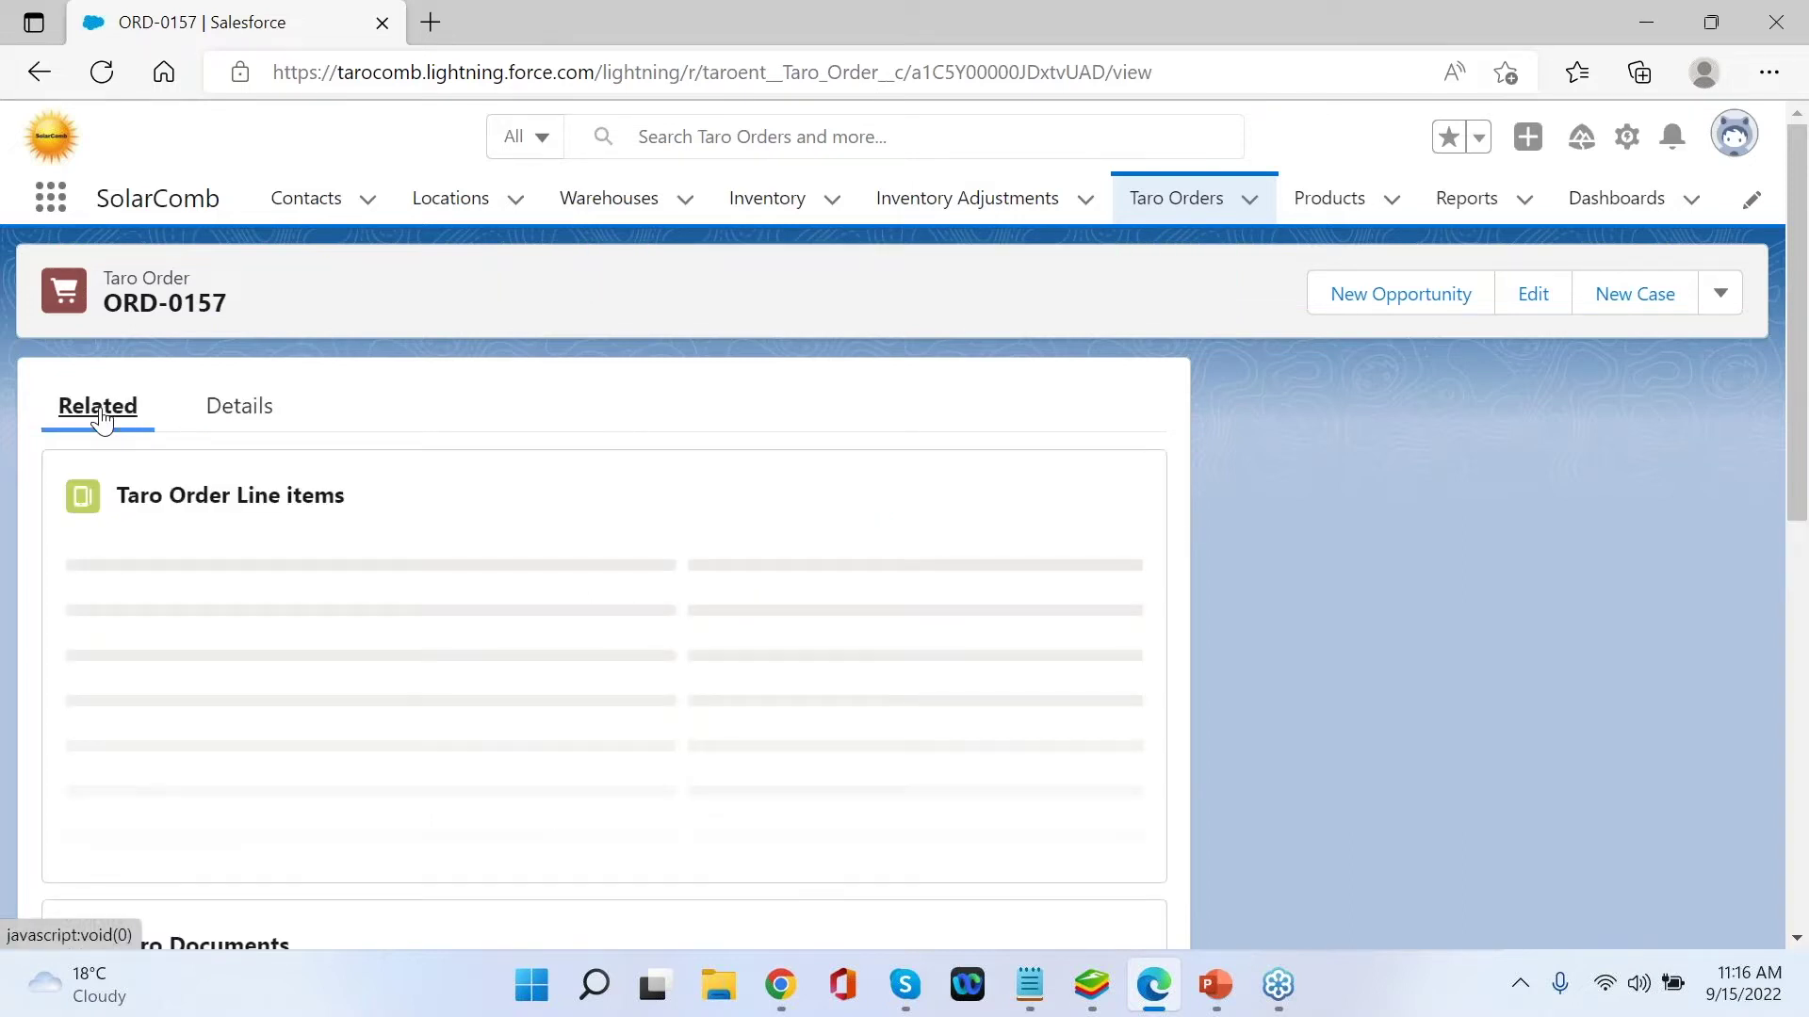
{"action": "left_click", "coordinate": [1121, 501]}
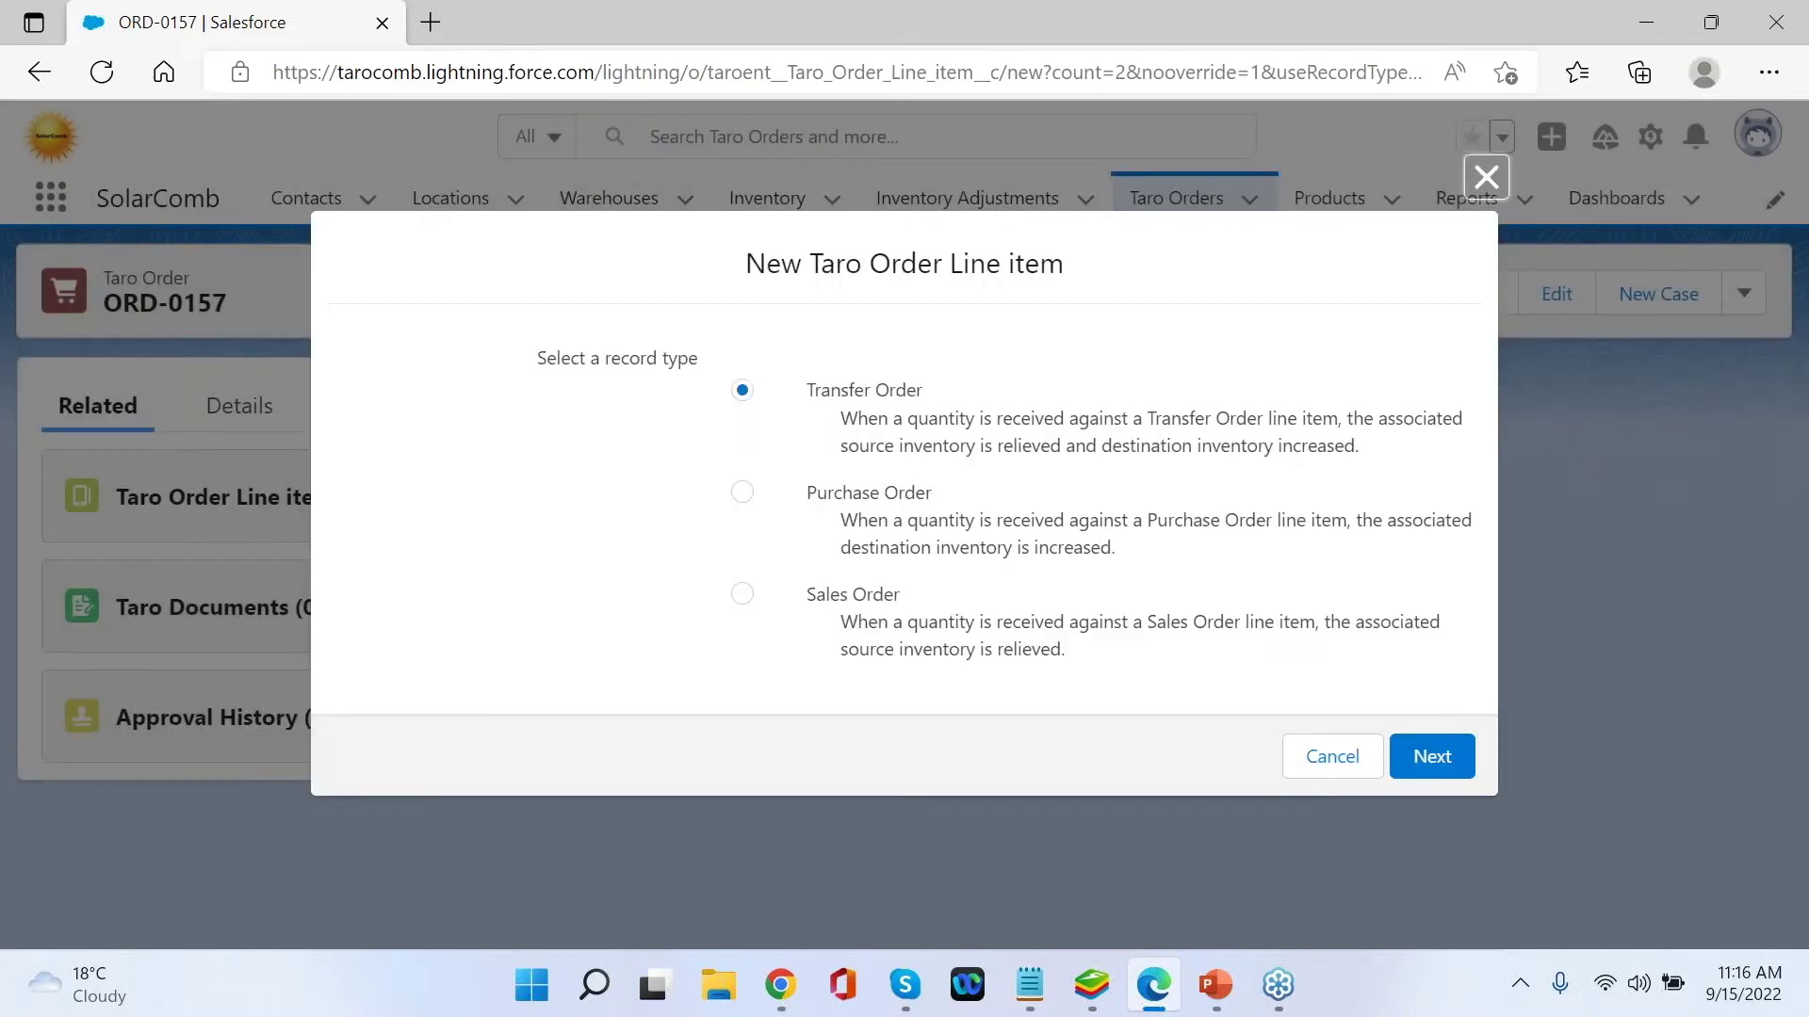
{"action": "left_click", "coordinate": [743, 492]}
{"action": "left_click", "coordinate": [1446, 761]}
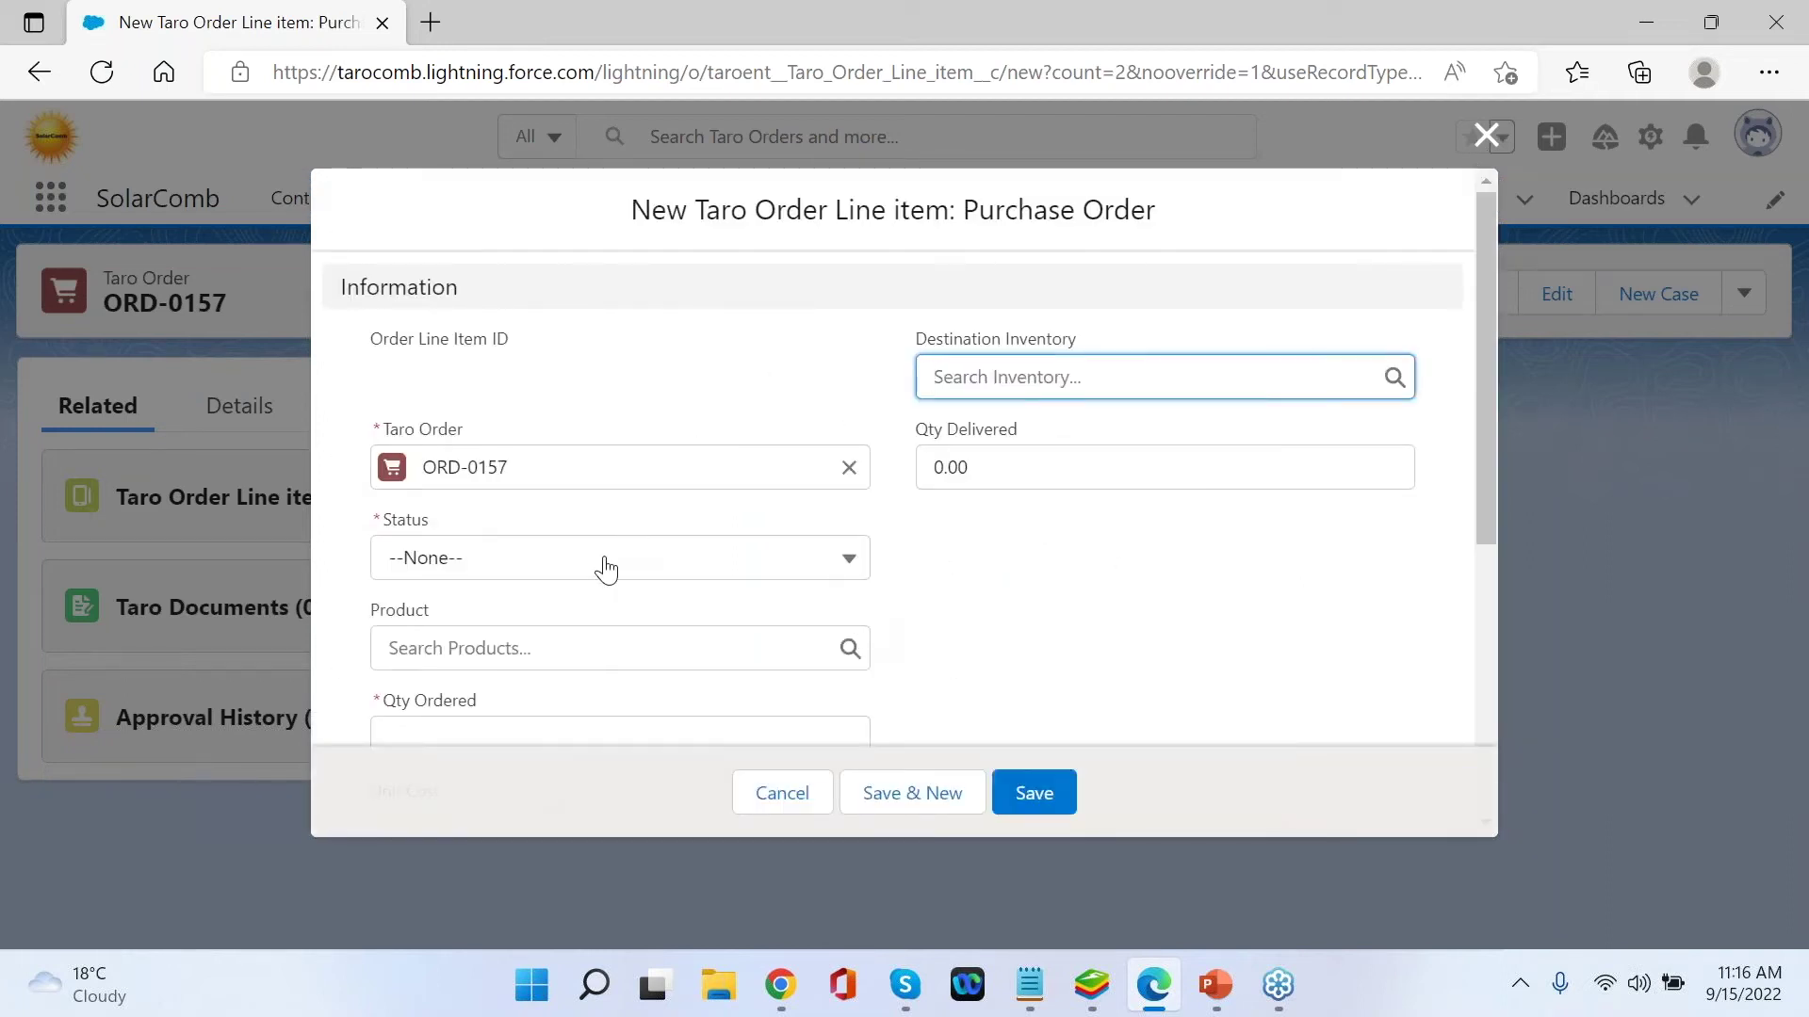
- Set the line item's product to CleanCook Aluminum One-Burner (A1) and its status to Draft
{"action": "left_click", "coordinate": [563, 648]}
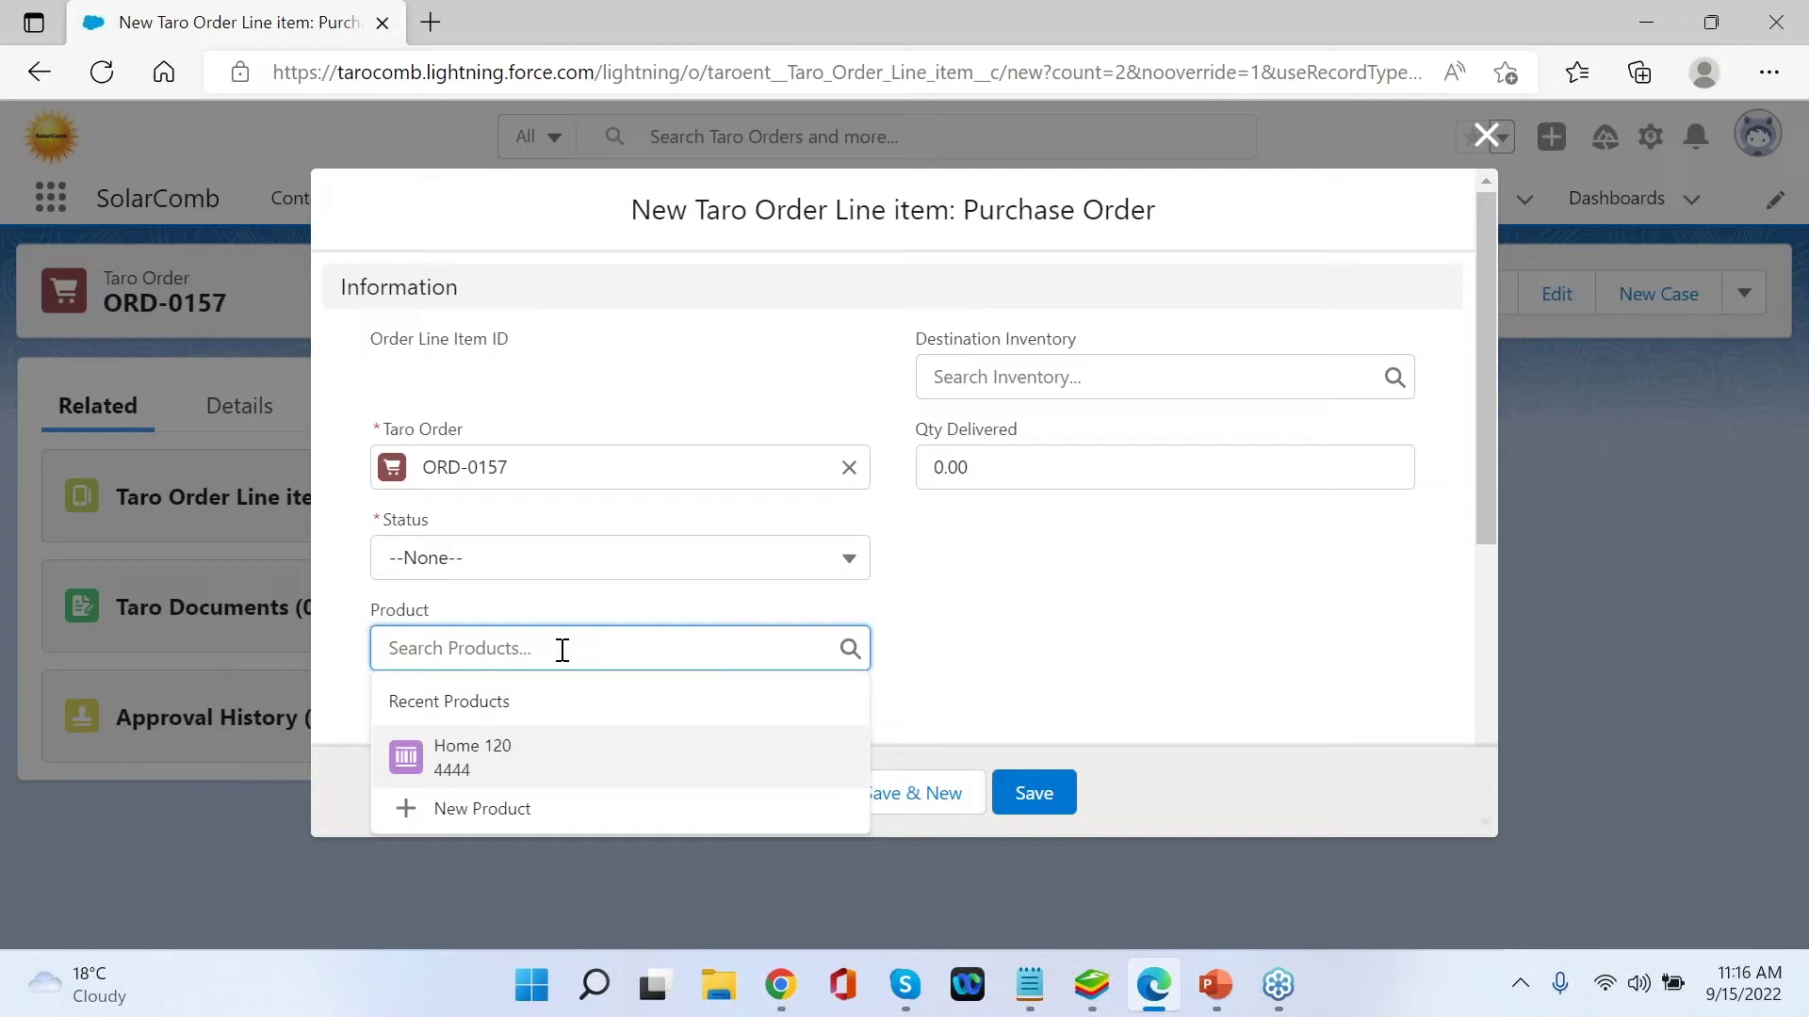
{"action": "type", "text": "clea"}
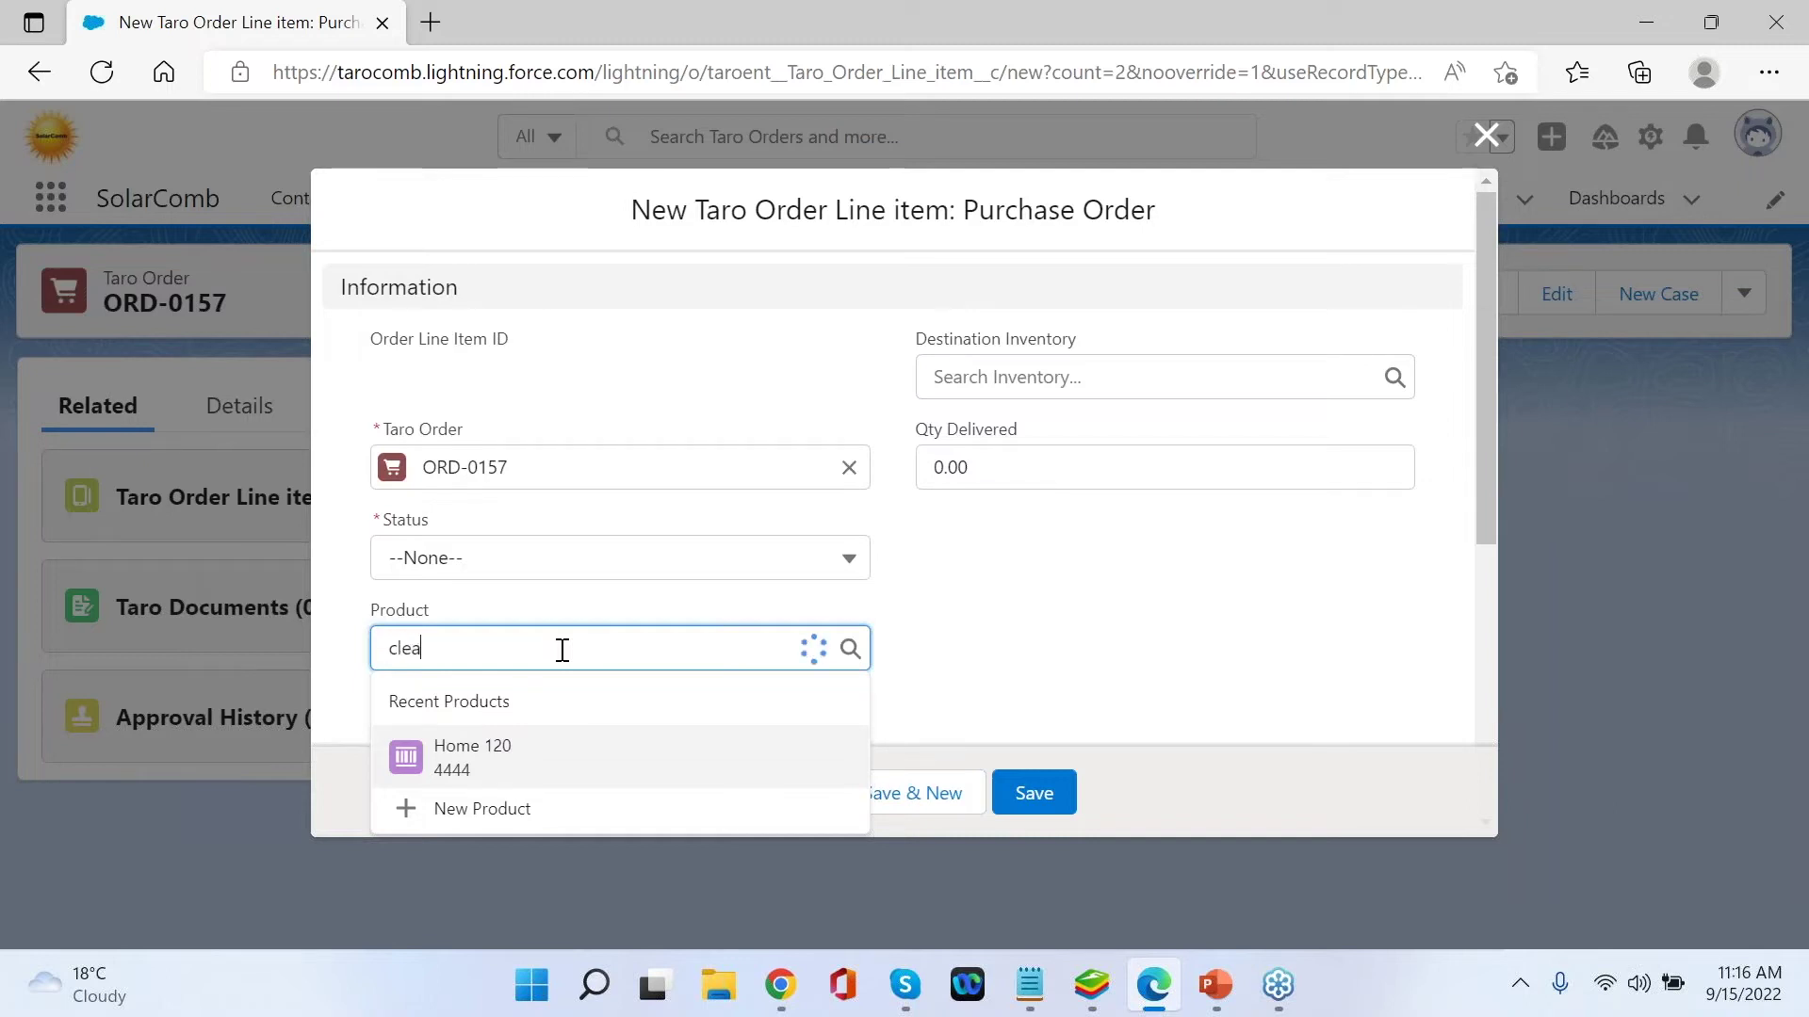
{"action": "left_click", "coordinate": [552, 746]}
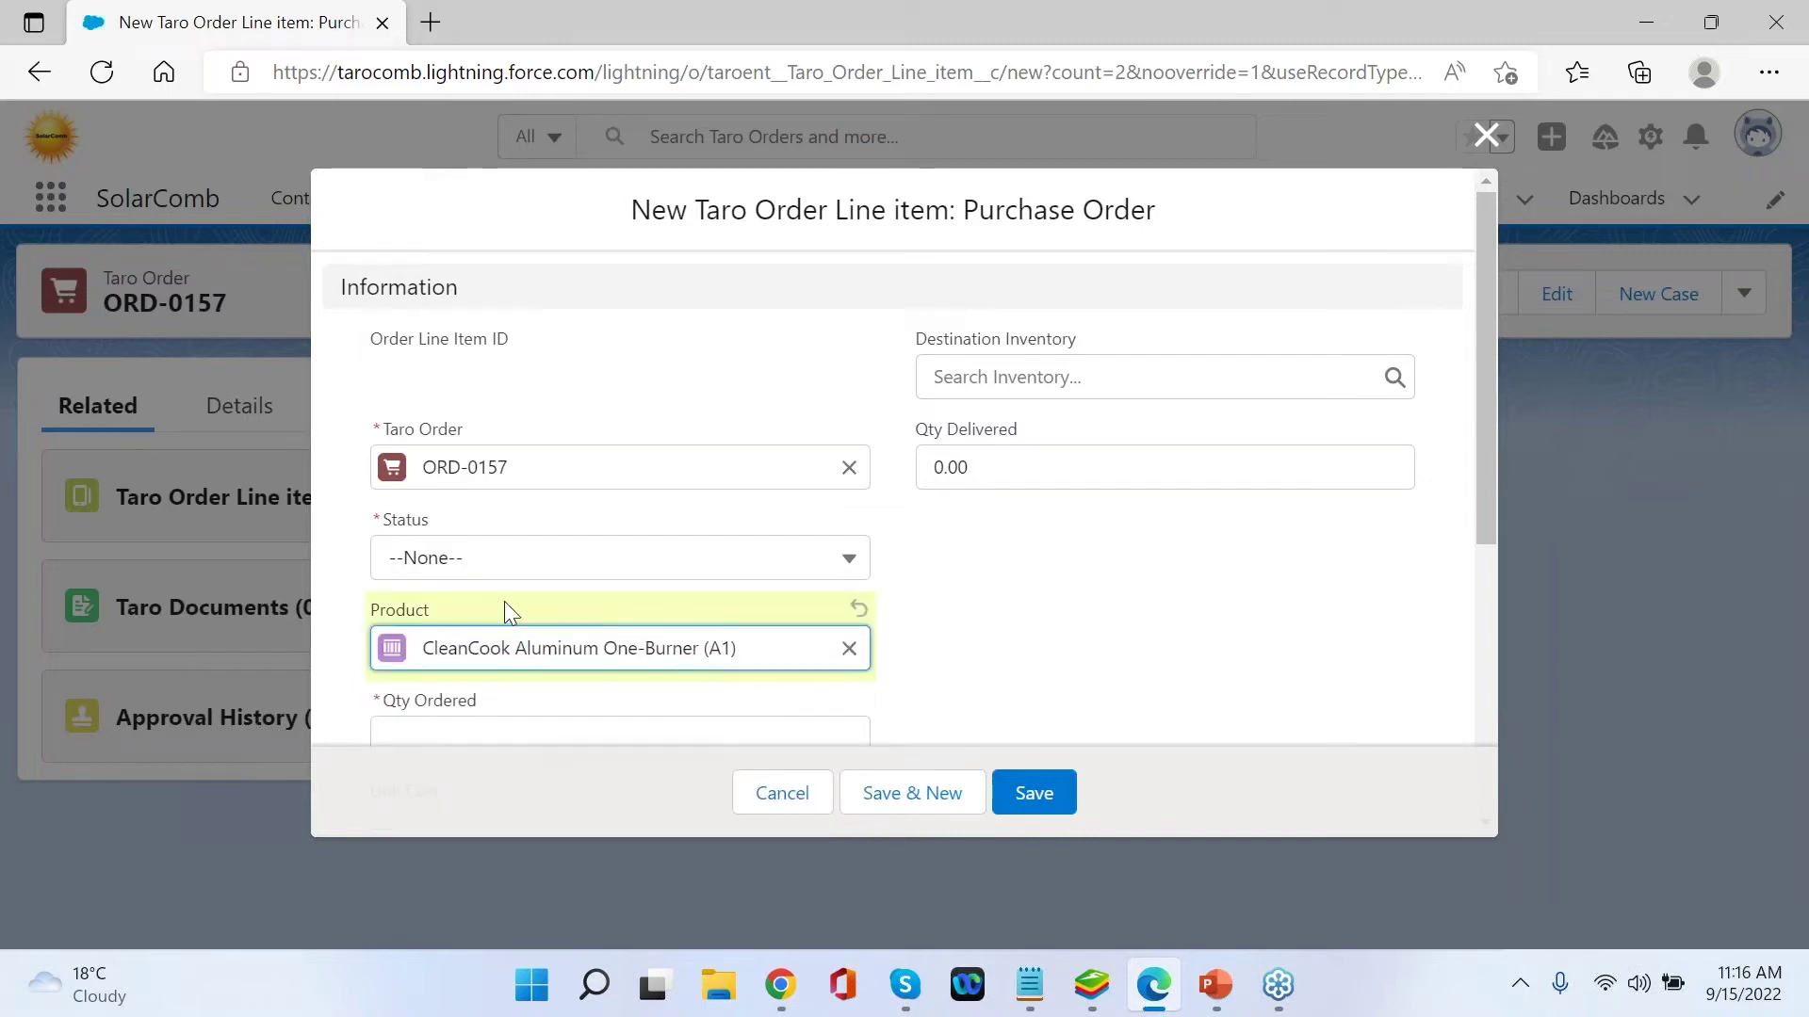
{"action": "left_click", "coordinate": [477, 569]}
{"action": "left_click", "coordinate": [493, 671]}
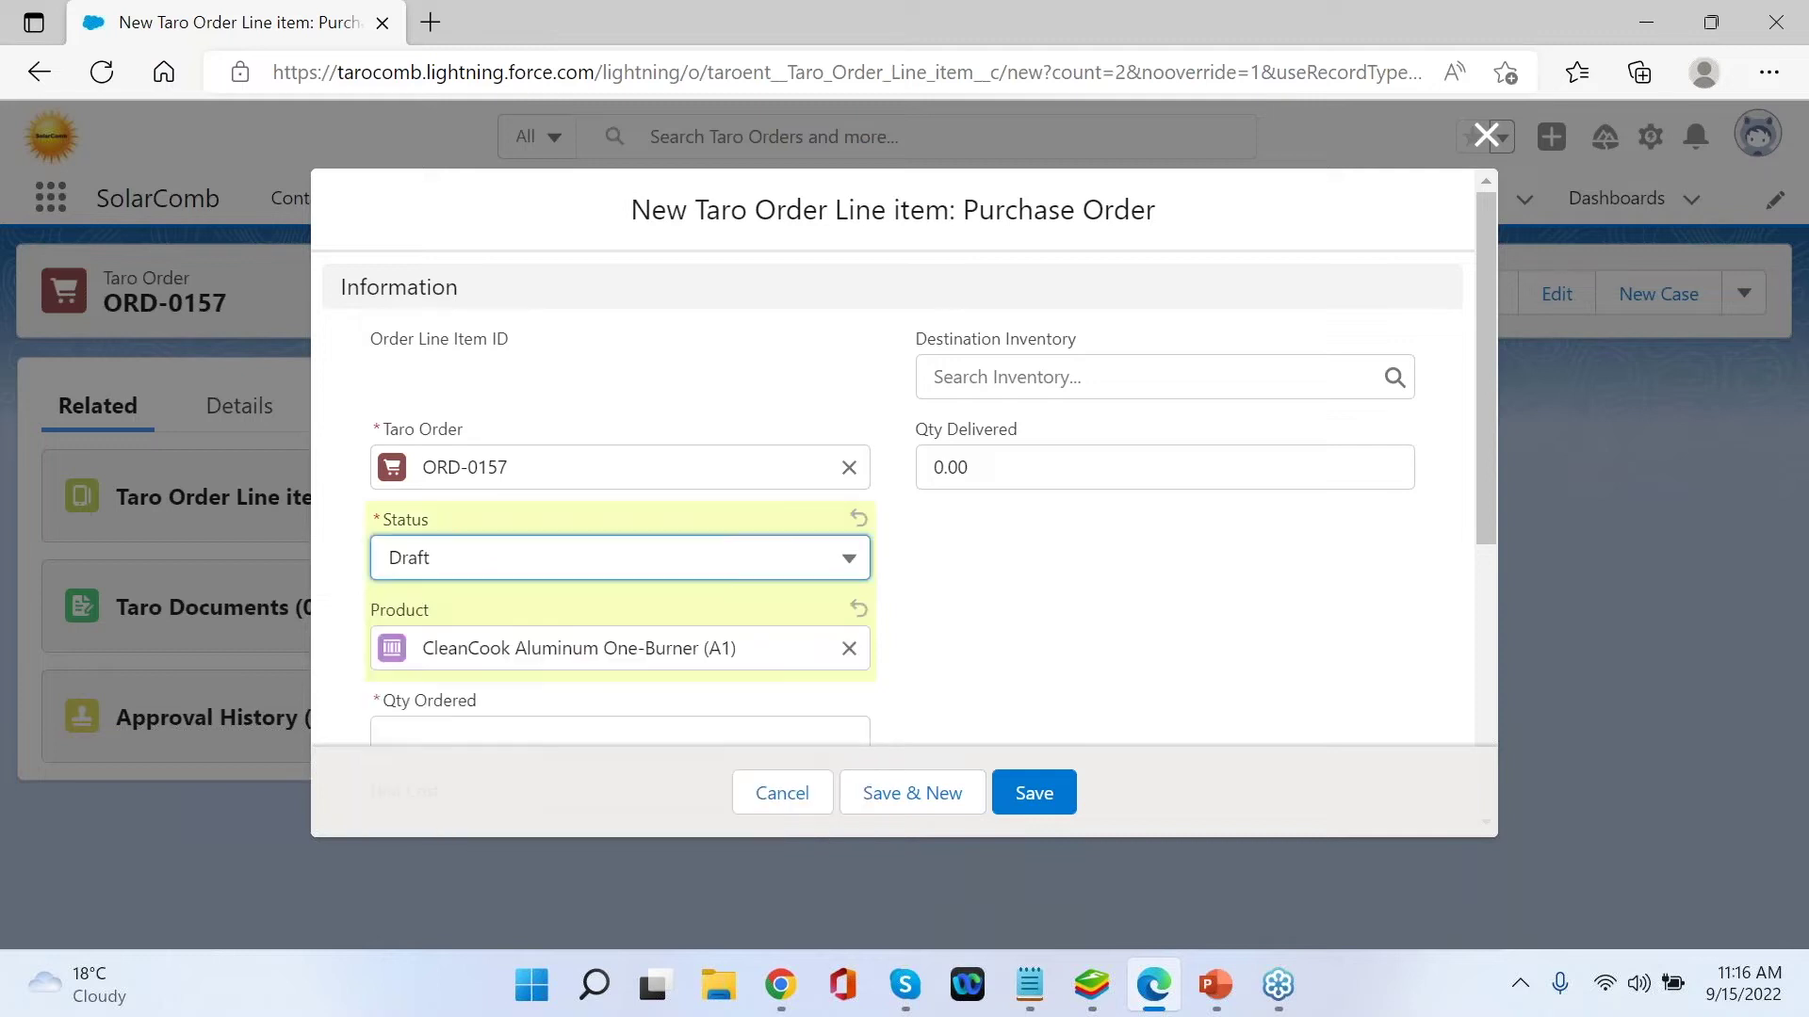
- Set the line item's ordered quantity to 100 and save the line item
{"action": "scroll", "coordinate": [995, 616], "scroll_direction": "down", "scroll_amount": 1}
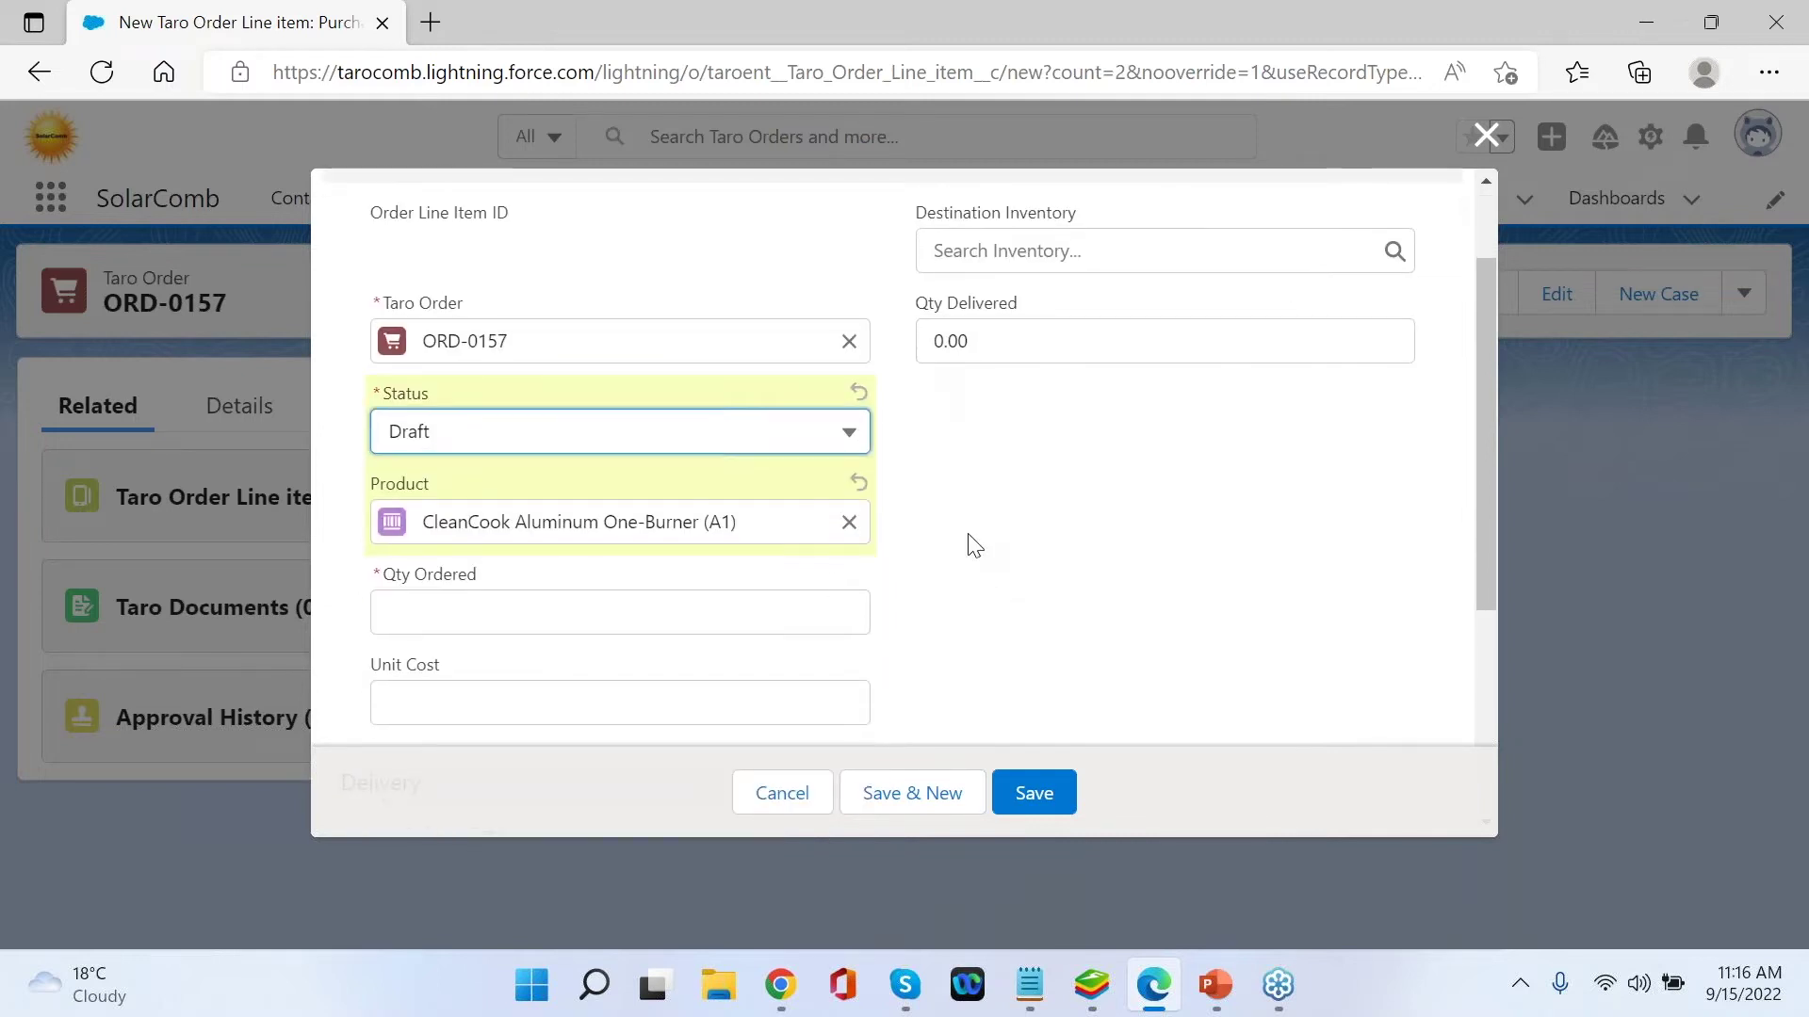
{"action": "left_click", "coordinate": [689, 605]}
{"action": "type", "text": "100"}
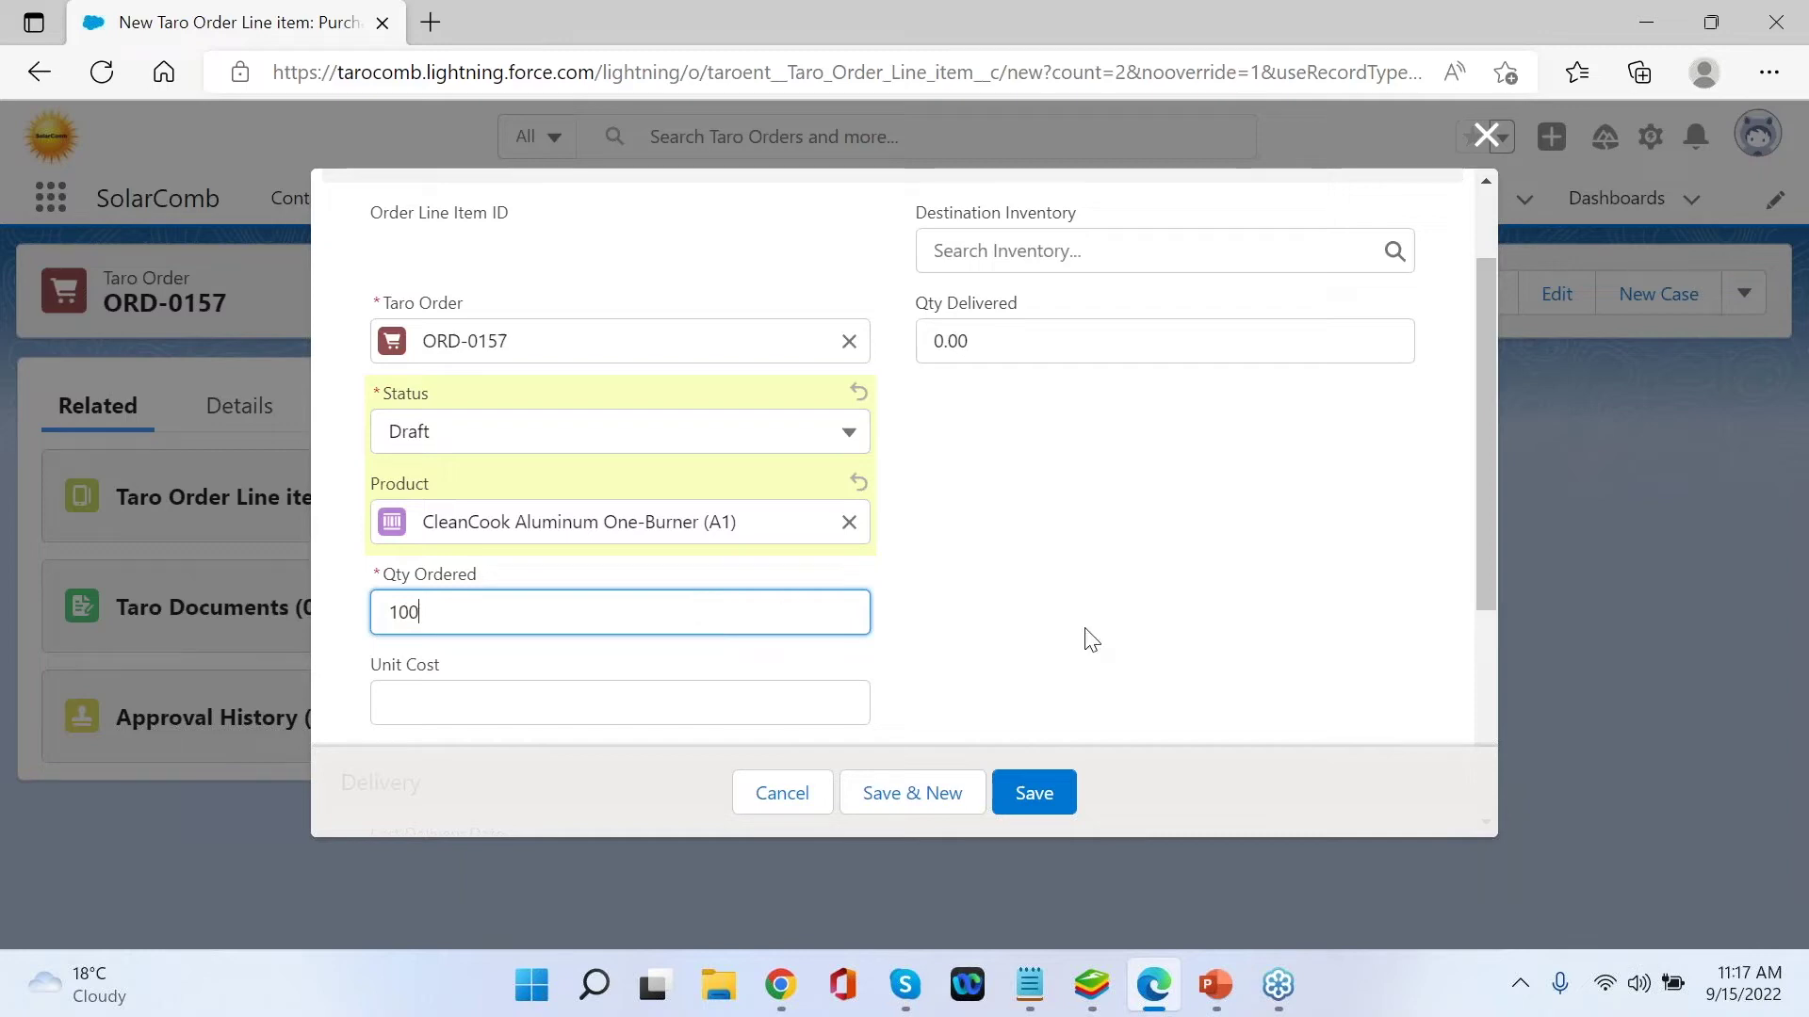
{"action": "scroll", "coordinate": [1083, 639], "scroll_direction": "down", "scroll_amount": 2}
{"action": "scroll", "coordinate": [1083, 639], "scroll_direction": "up", "scroll_amount": 2}
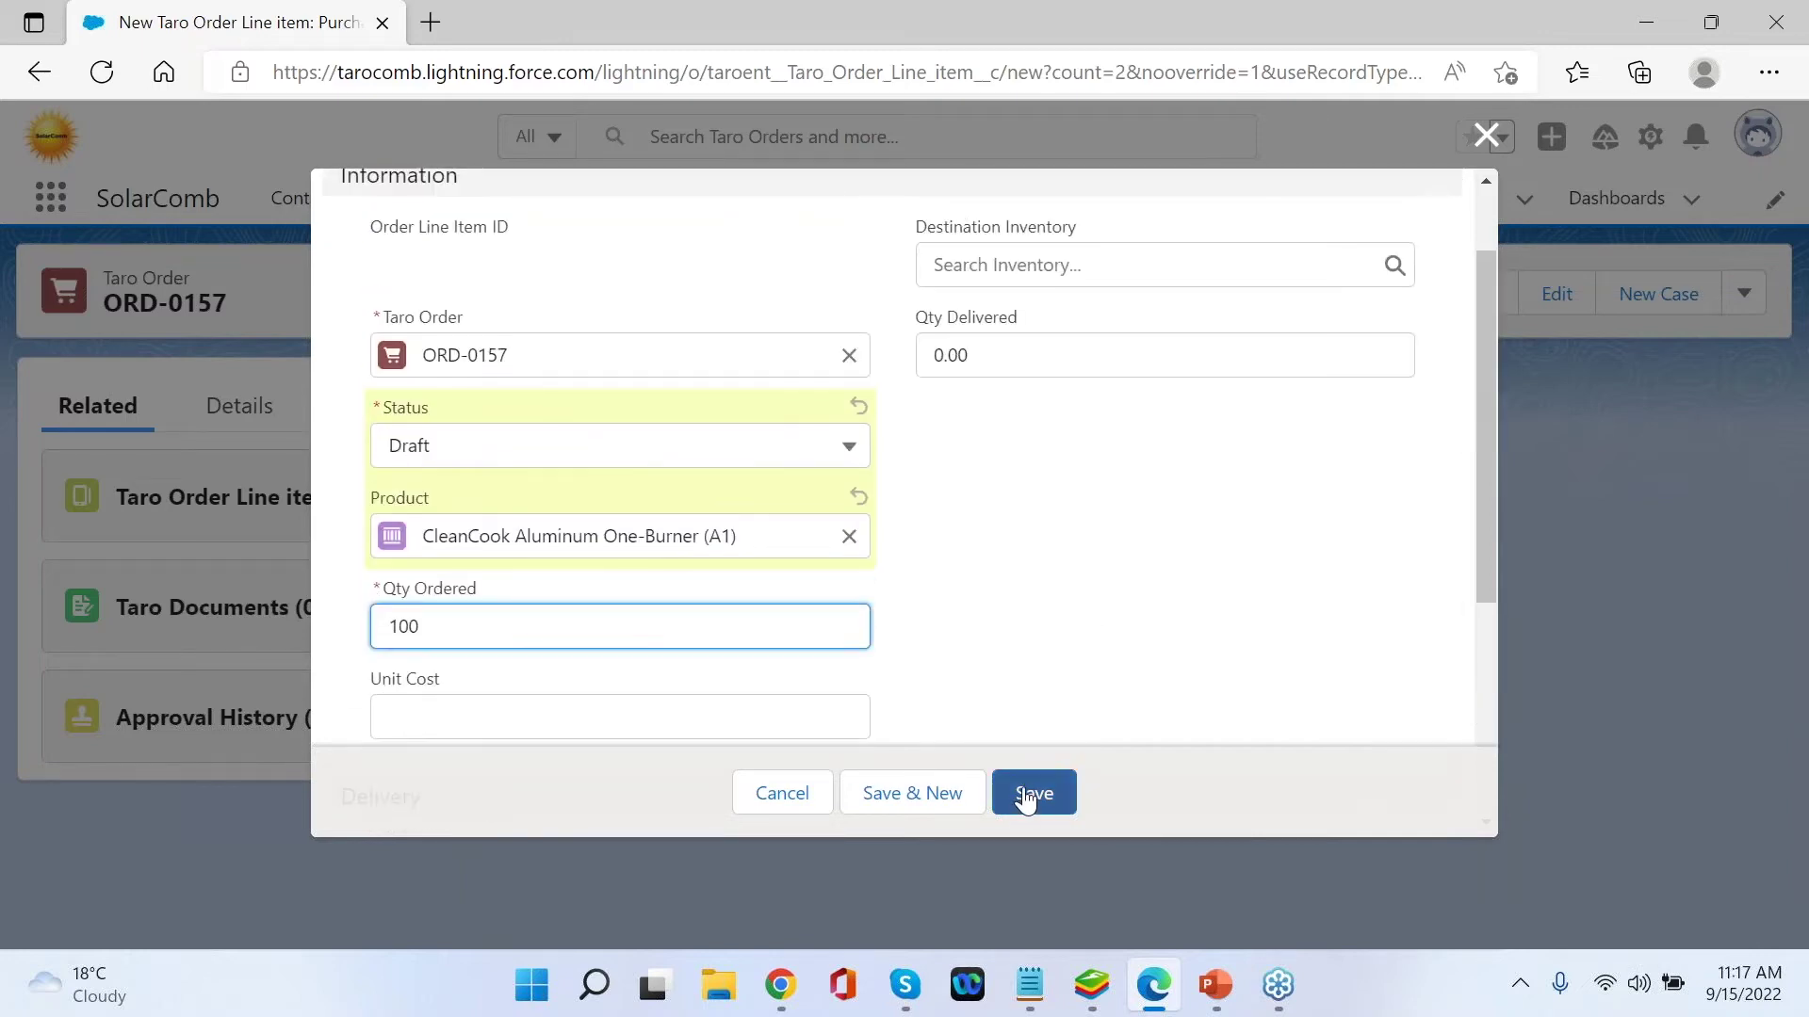
{"action": "left_click", "coordinate": [1027, 797]}
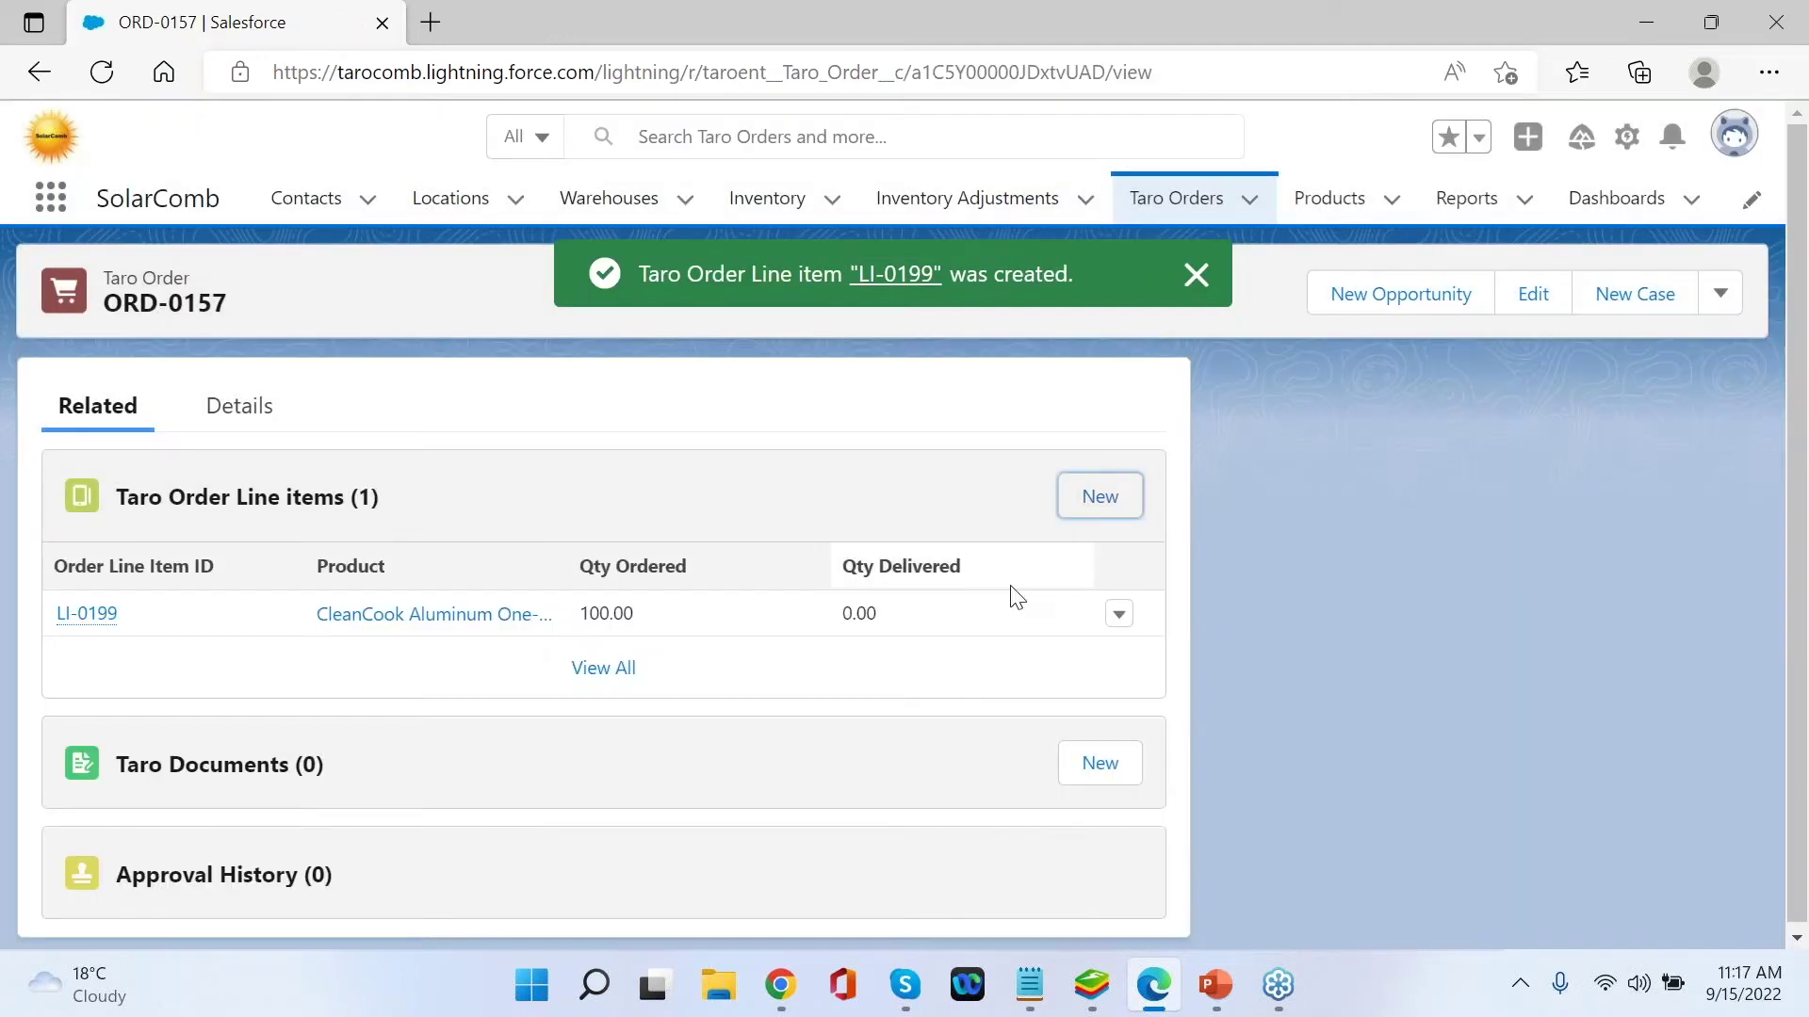
- Edit the CleanCook line item to set its unit cost to 3000 and save it
{"action": "left_click", "coordinate": [1120, 617]}
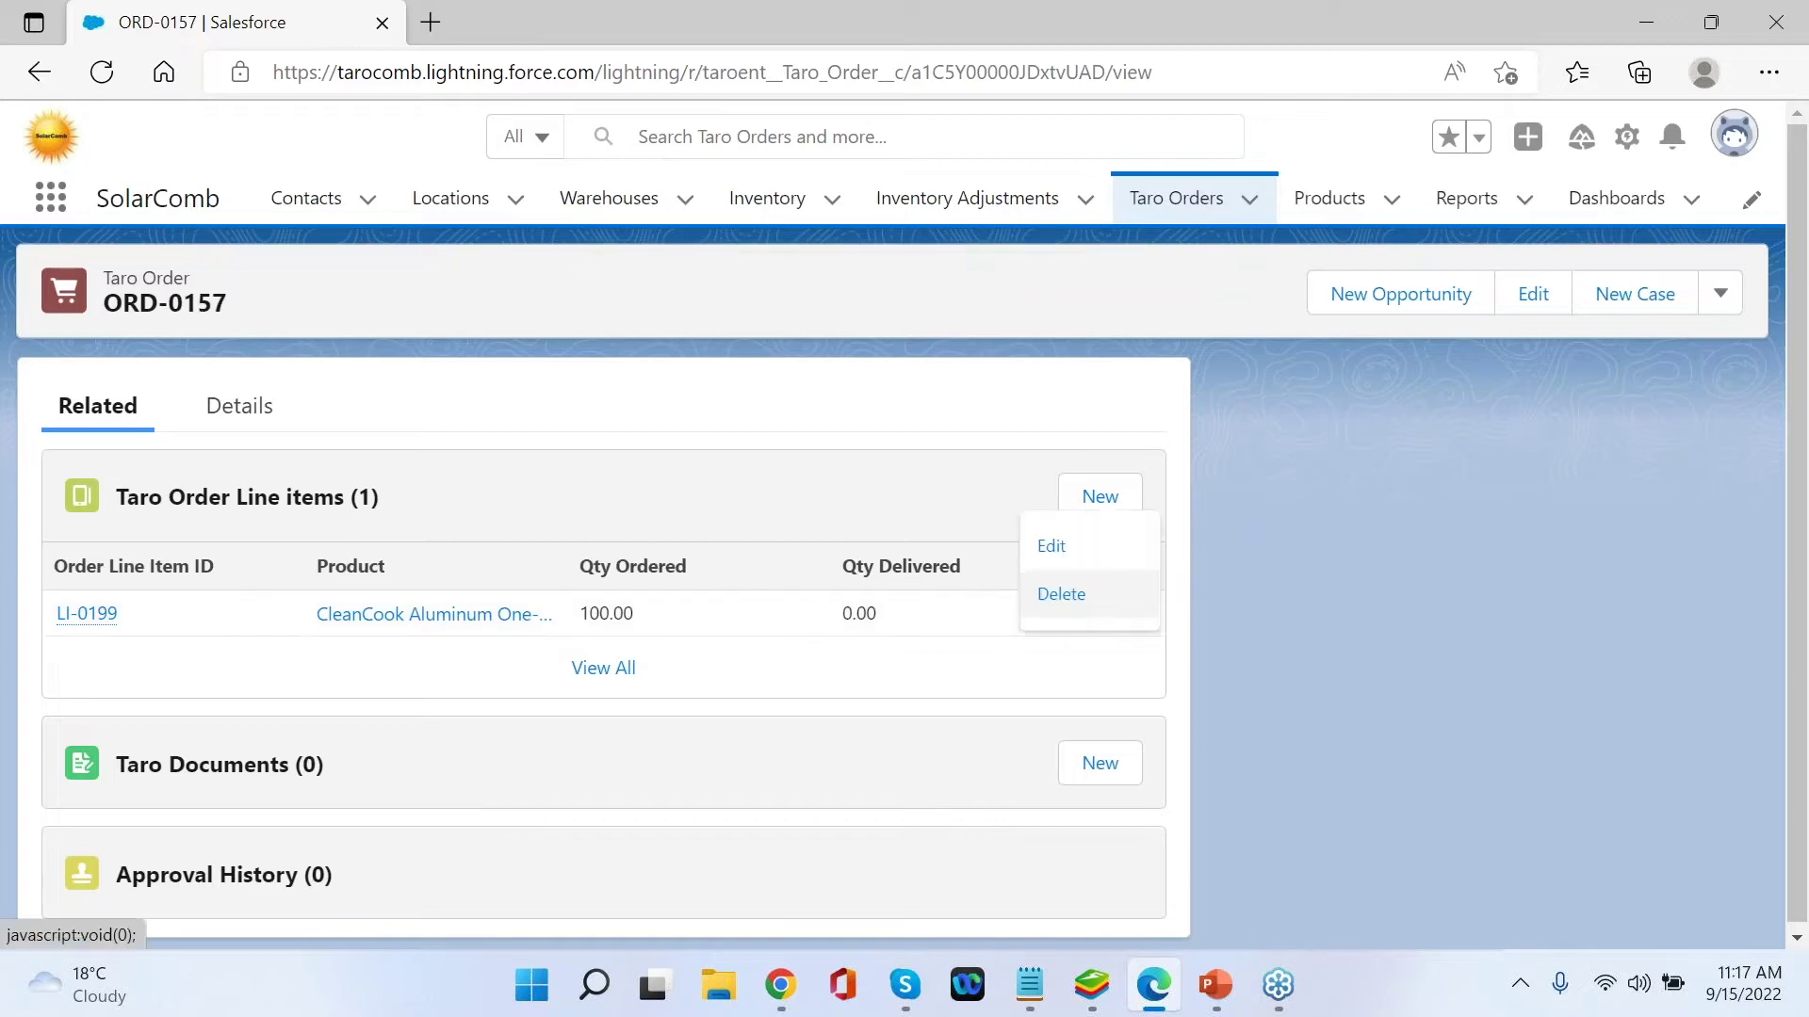
{"action": "left_click", "coordinate": [1052, 551]}
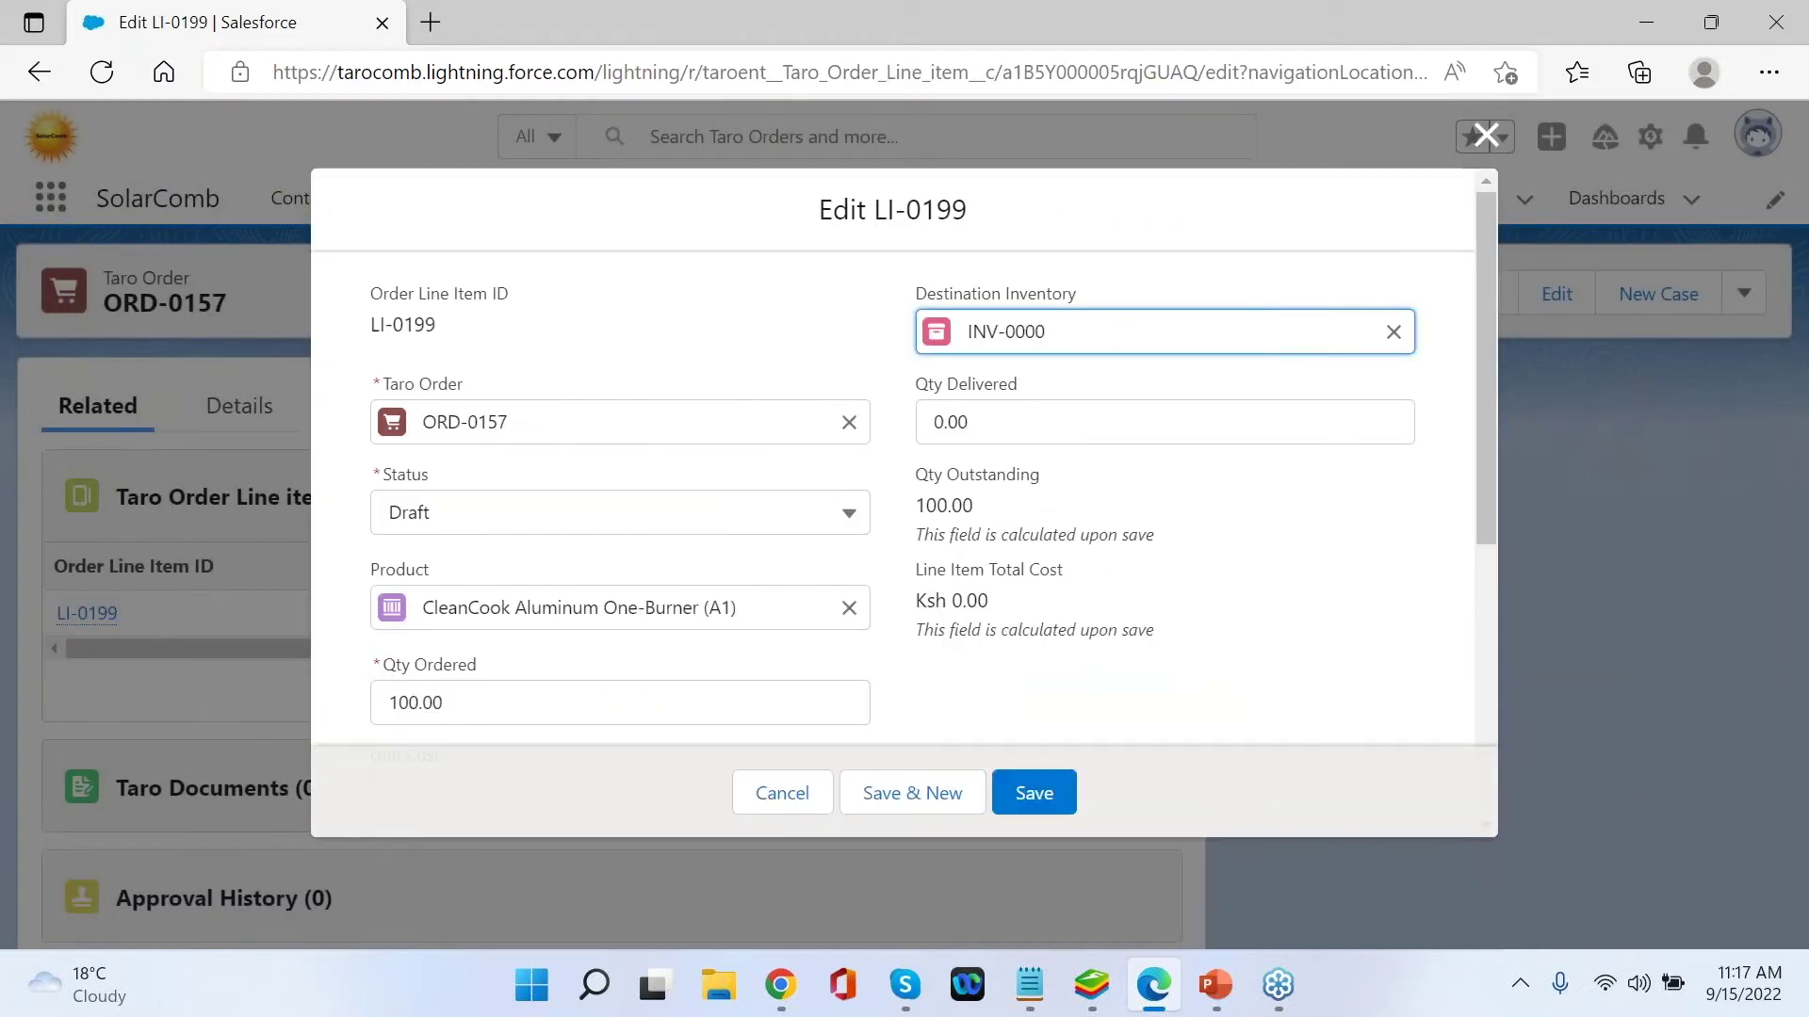
{"action": "scroll", "coordinate": [614, 617], "scroll_direction": "down", "scroll_amount": 1}
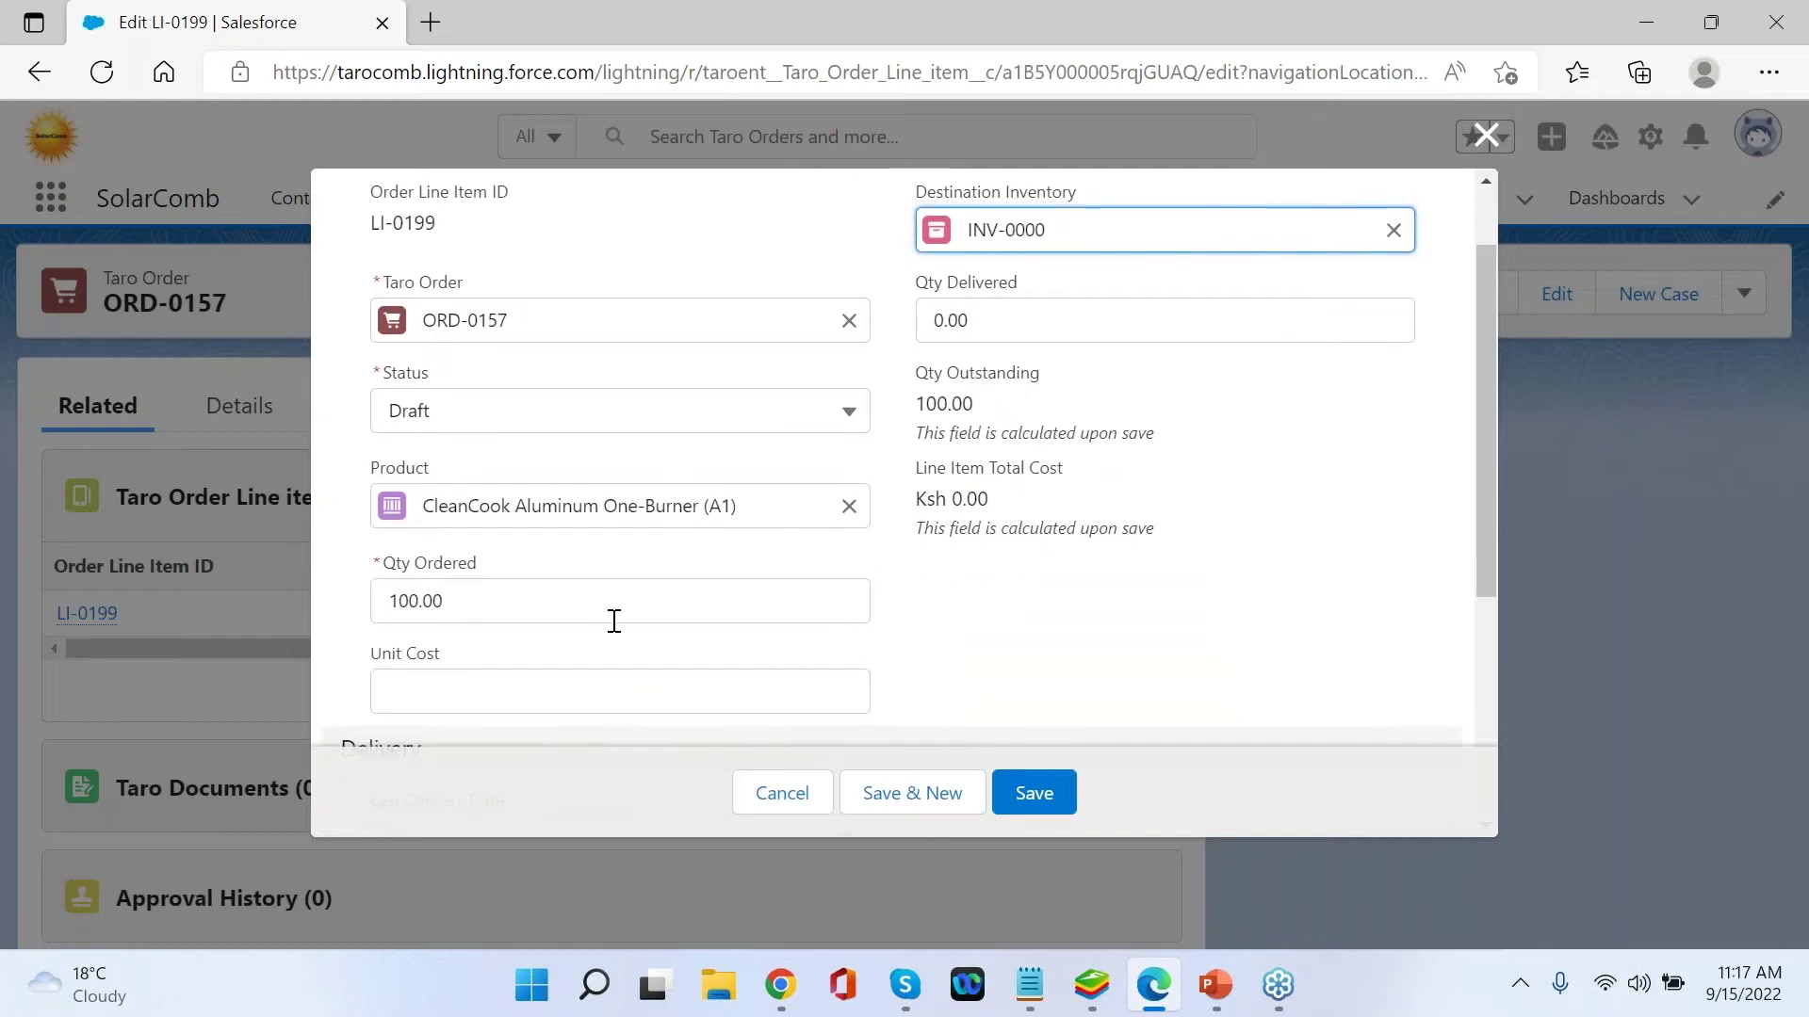
{"action": "left_click", "coordinate": [542, 684]}
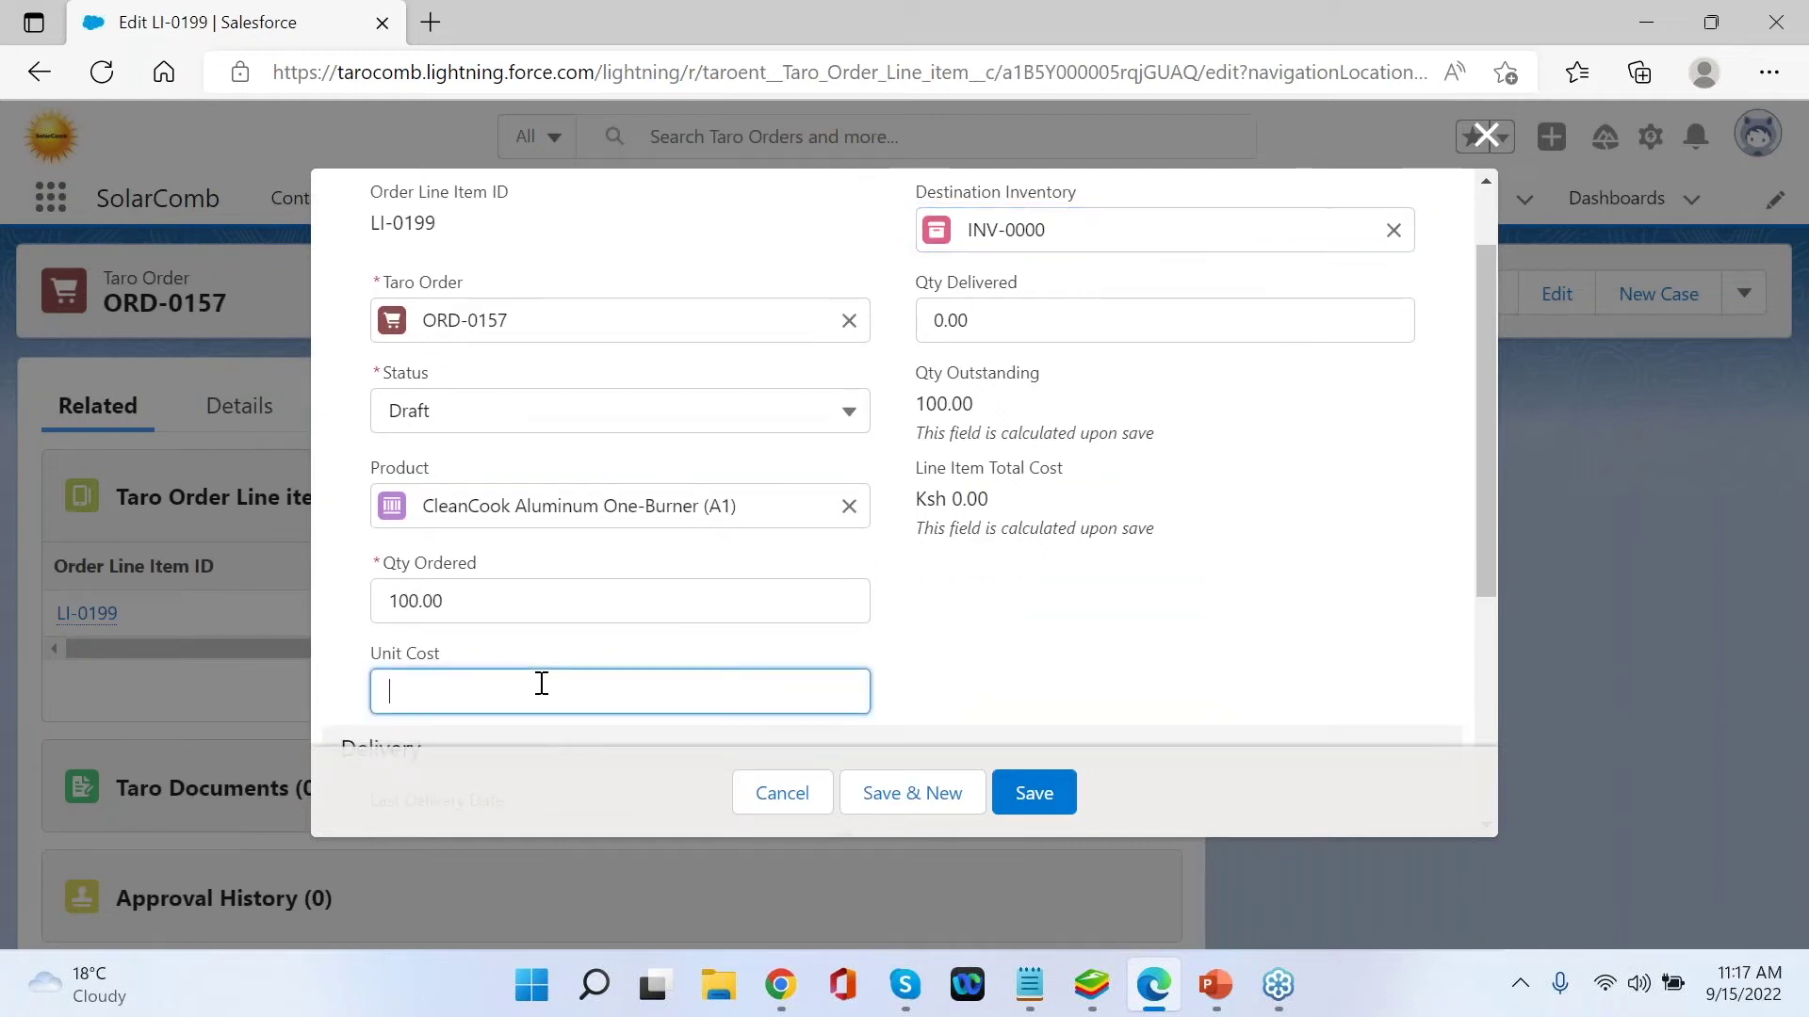
{"action": "type", "text": "3000"}
{"action": "left_click", "coordinate": [1165, 638]}
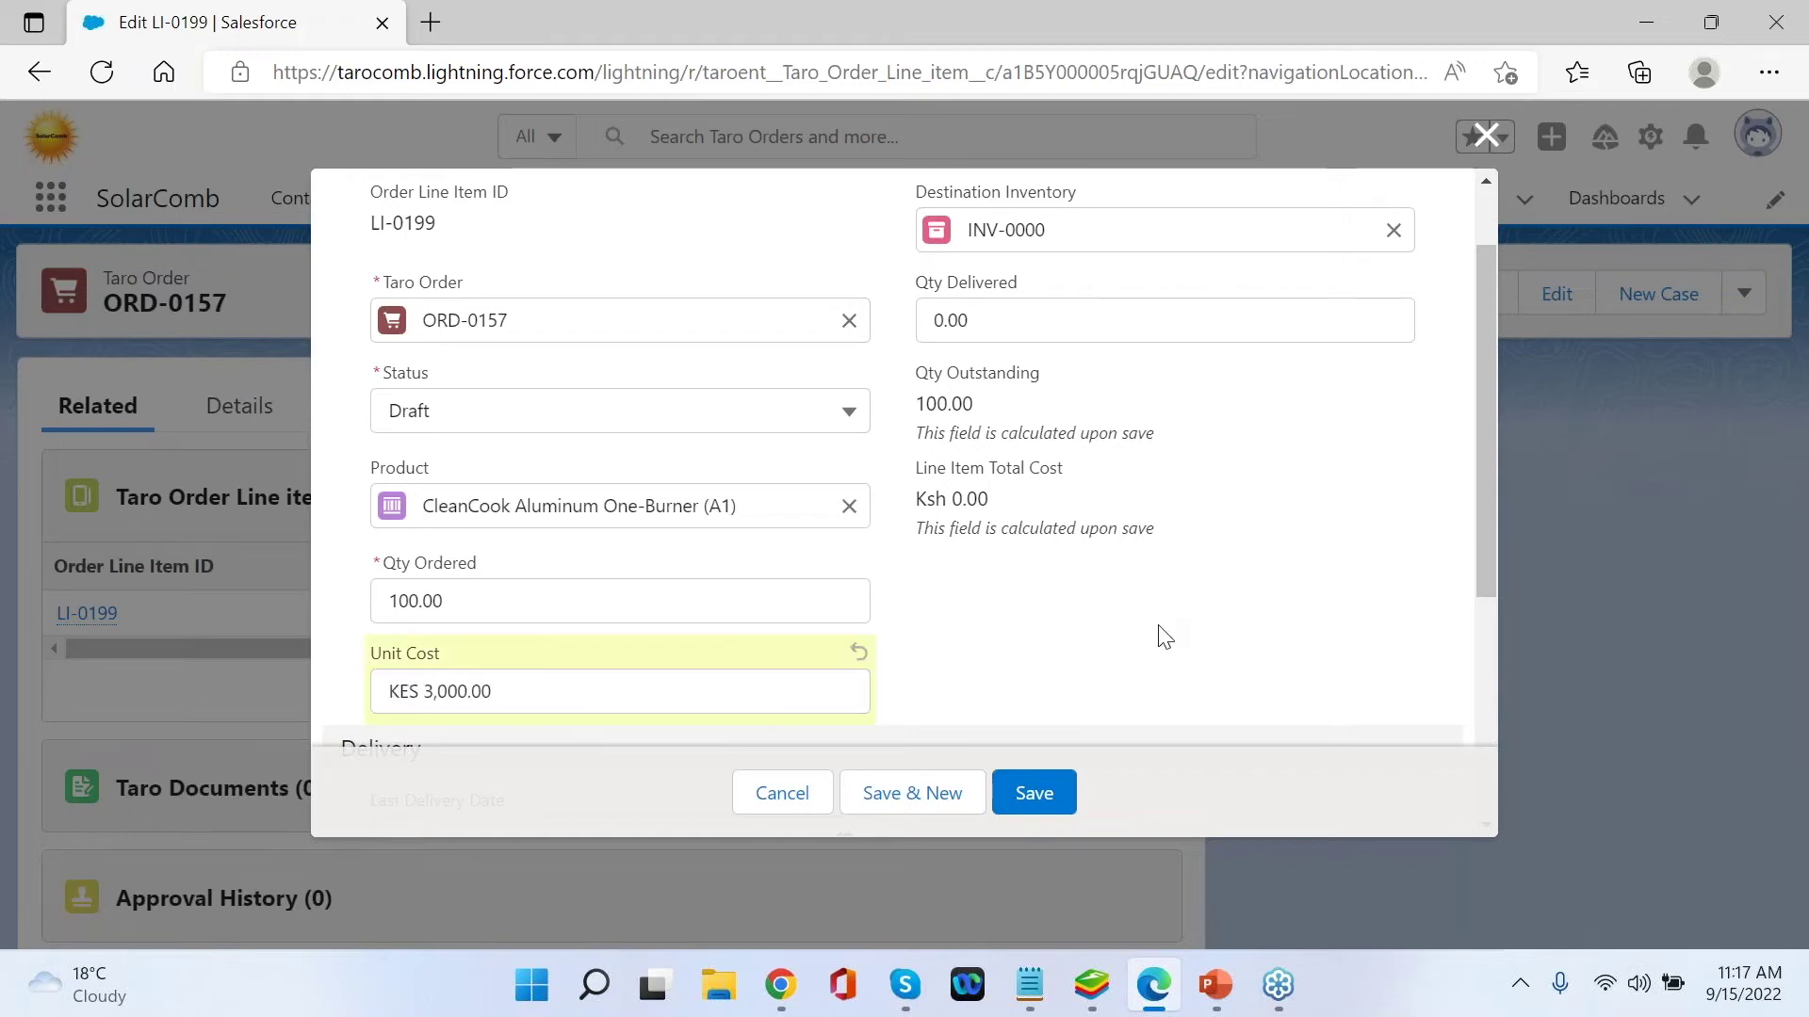
{"action": "scroll", "coordinate": [1161, 636], "scroll_direction": "down", "scroll_amount": 4}
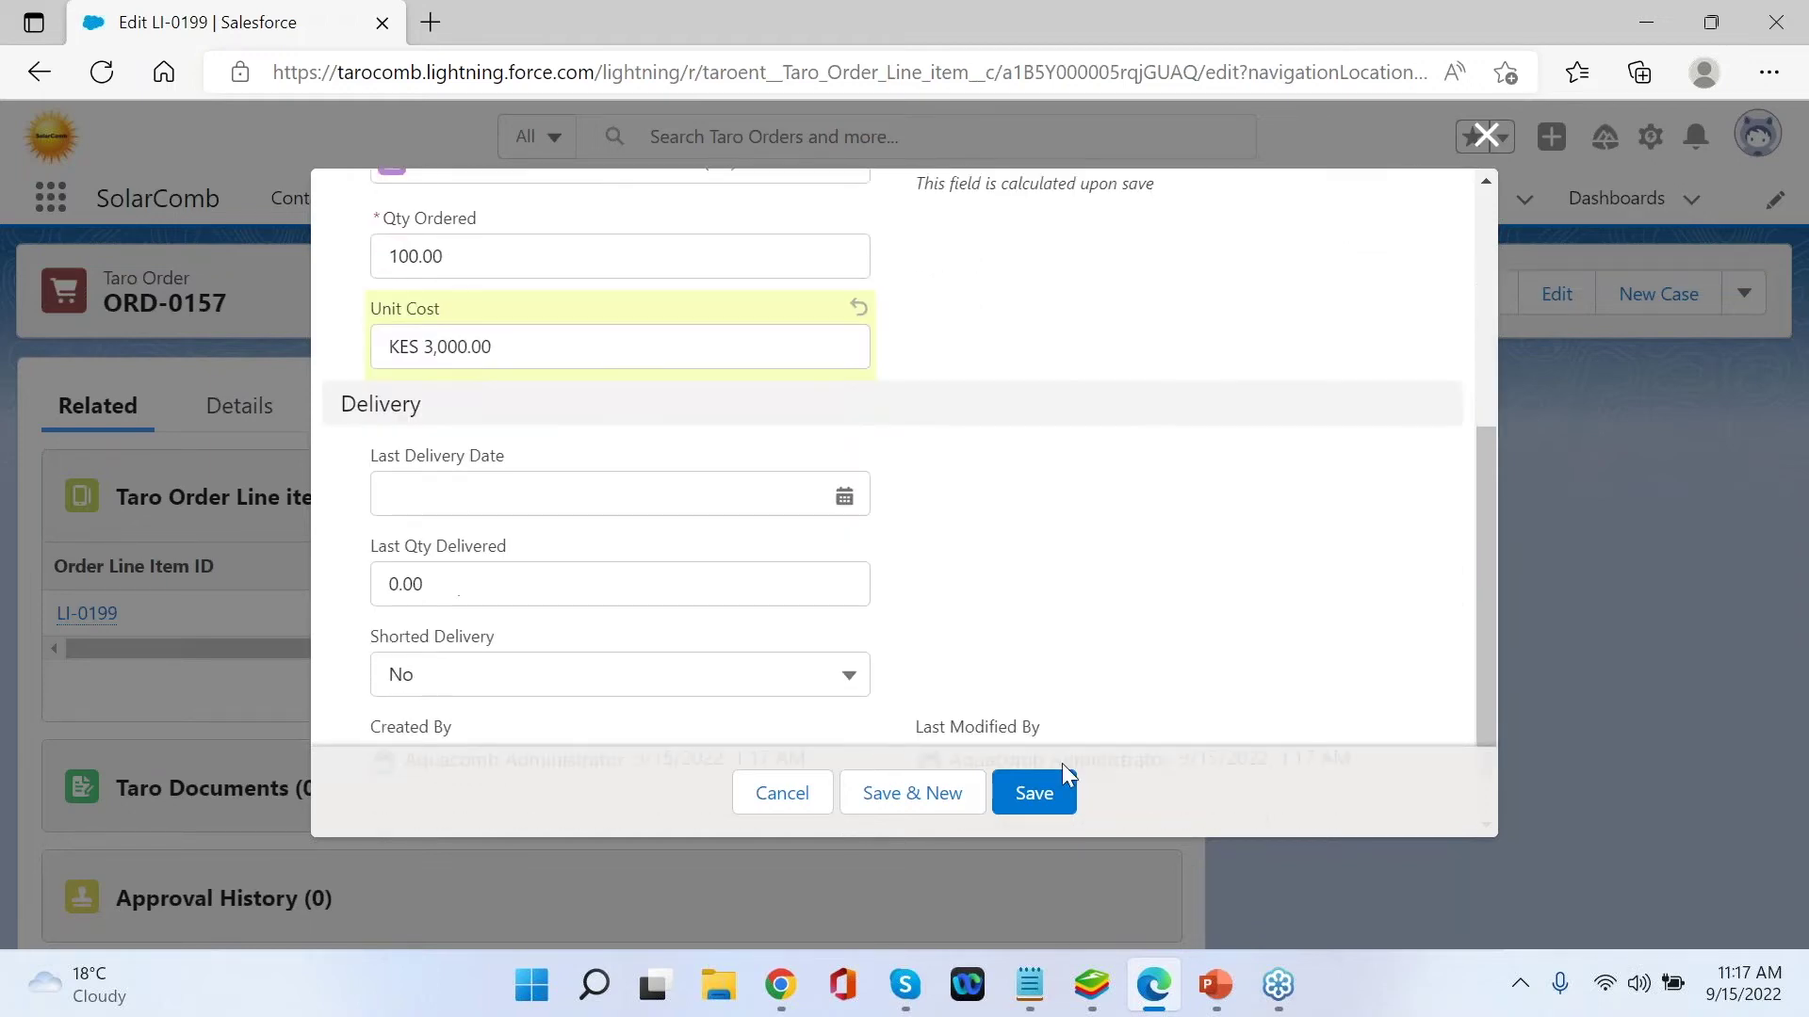
{"action": "left_click", "coordinate": [1036, 793]}
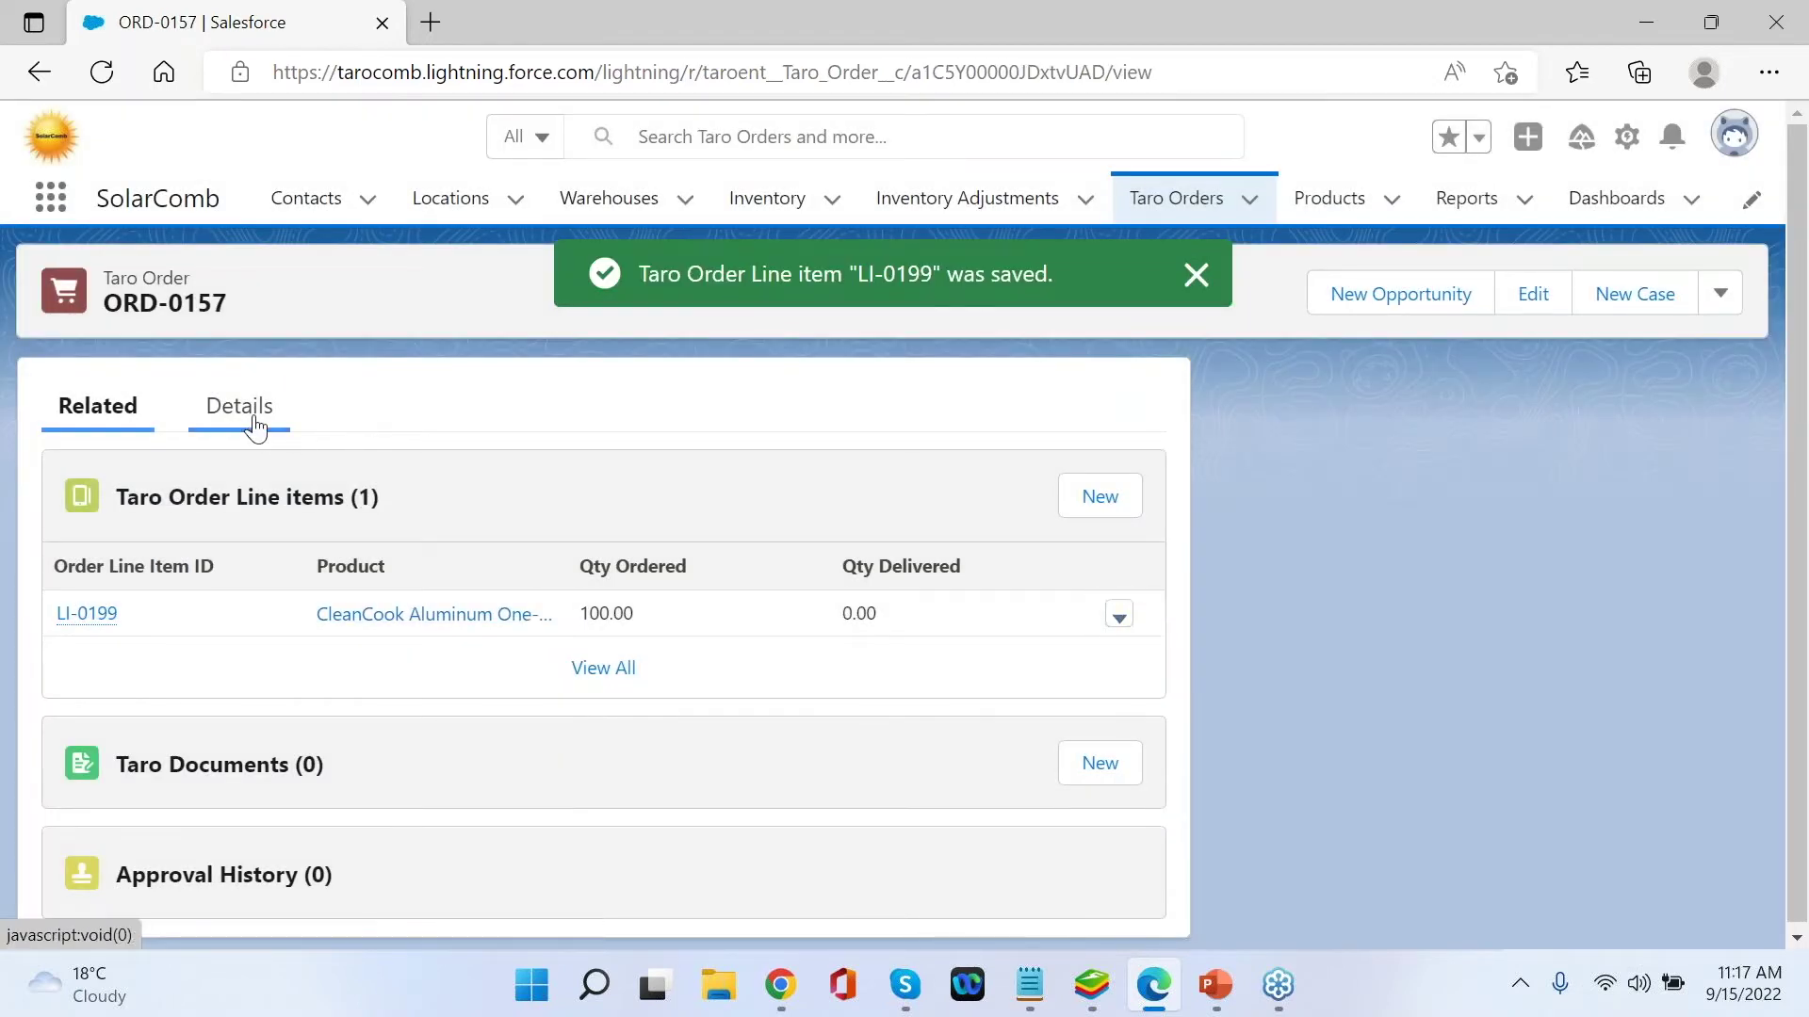
- Open the purchase order's details for editing and set the transportation cost to 40000
{"action": "left_click", "coordinate": [256, 427]}
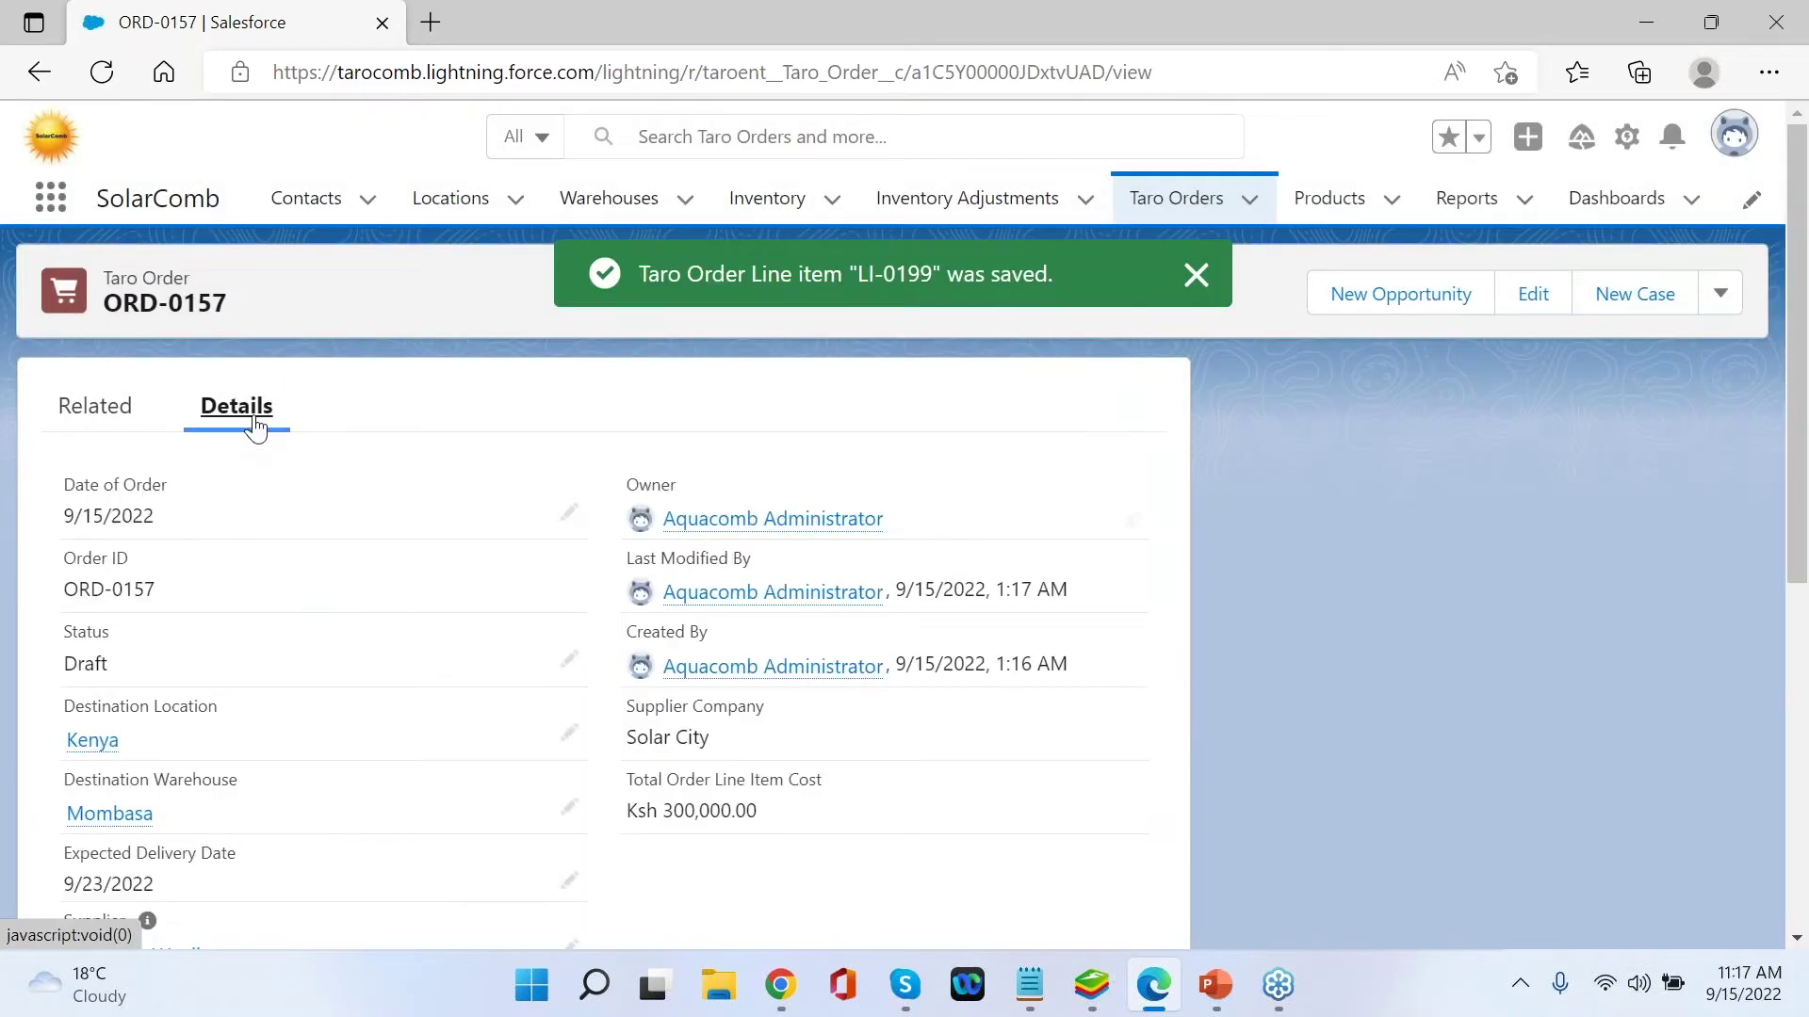
{"action": "left_click", "coordinate": [561, 663]}
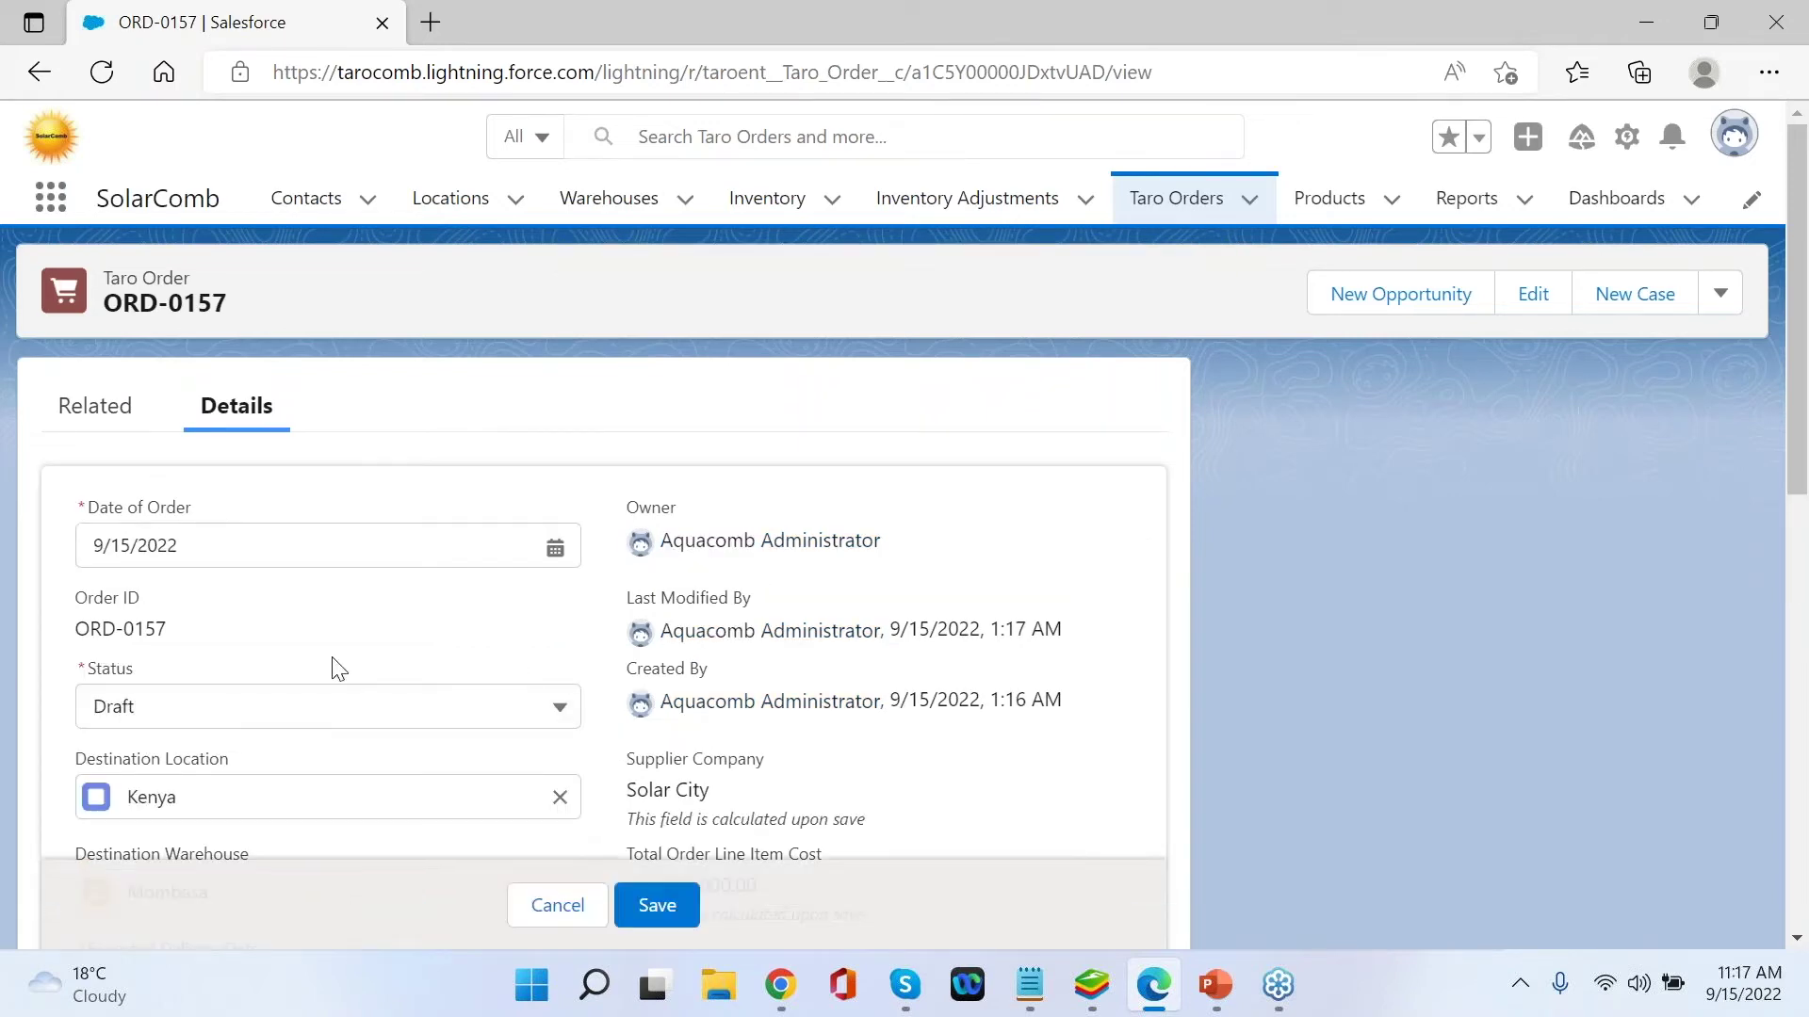
{"action": "scroll", "coordinate": [359, 554], "scroll_direction": "down", "scroll_amount": 1}
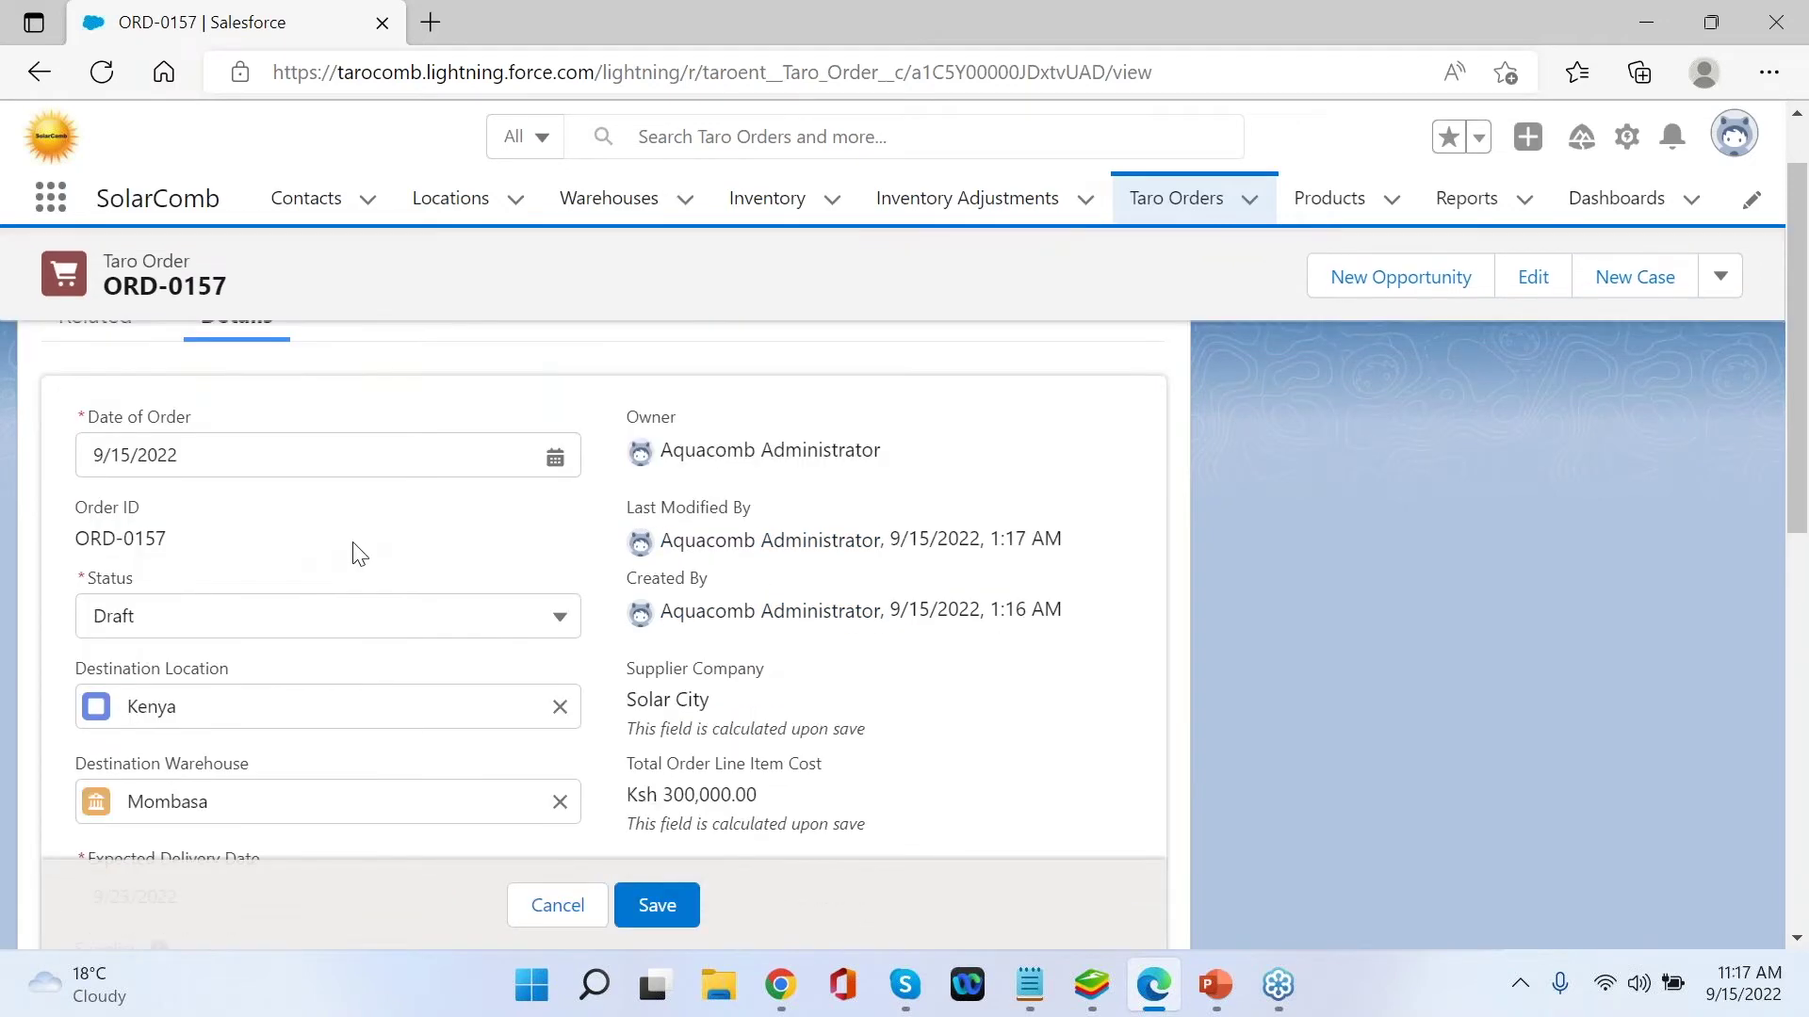
{"action": "scroll", "coordinate": [359, 554], "scroll_direction": "down", "scroll_amount": 4}
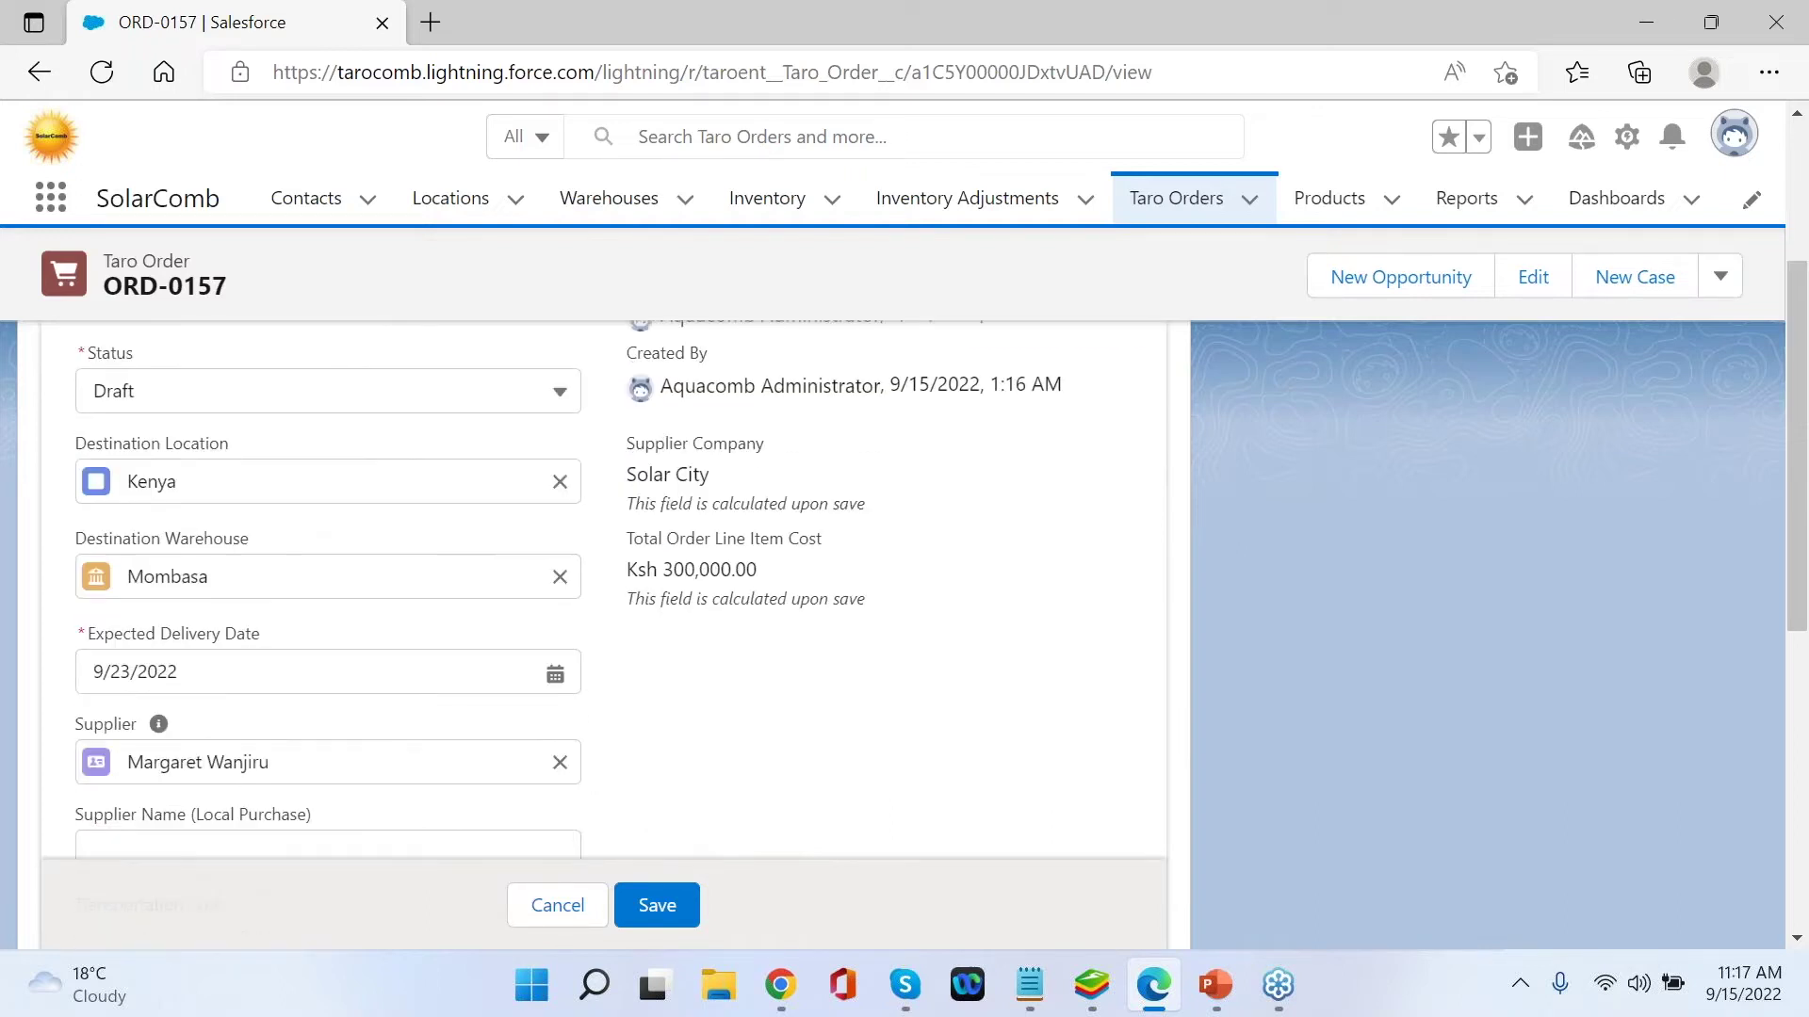
{"action": "left_click", "coordinate": [183, 814]}
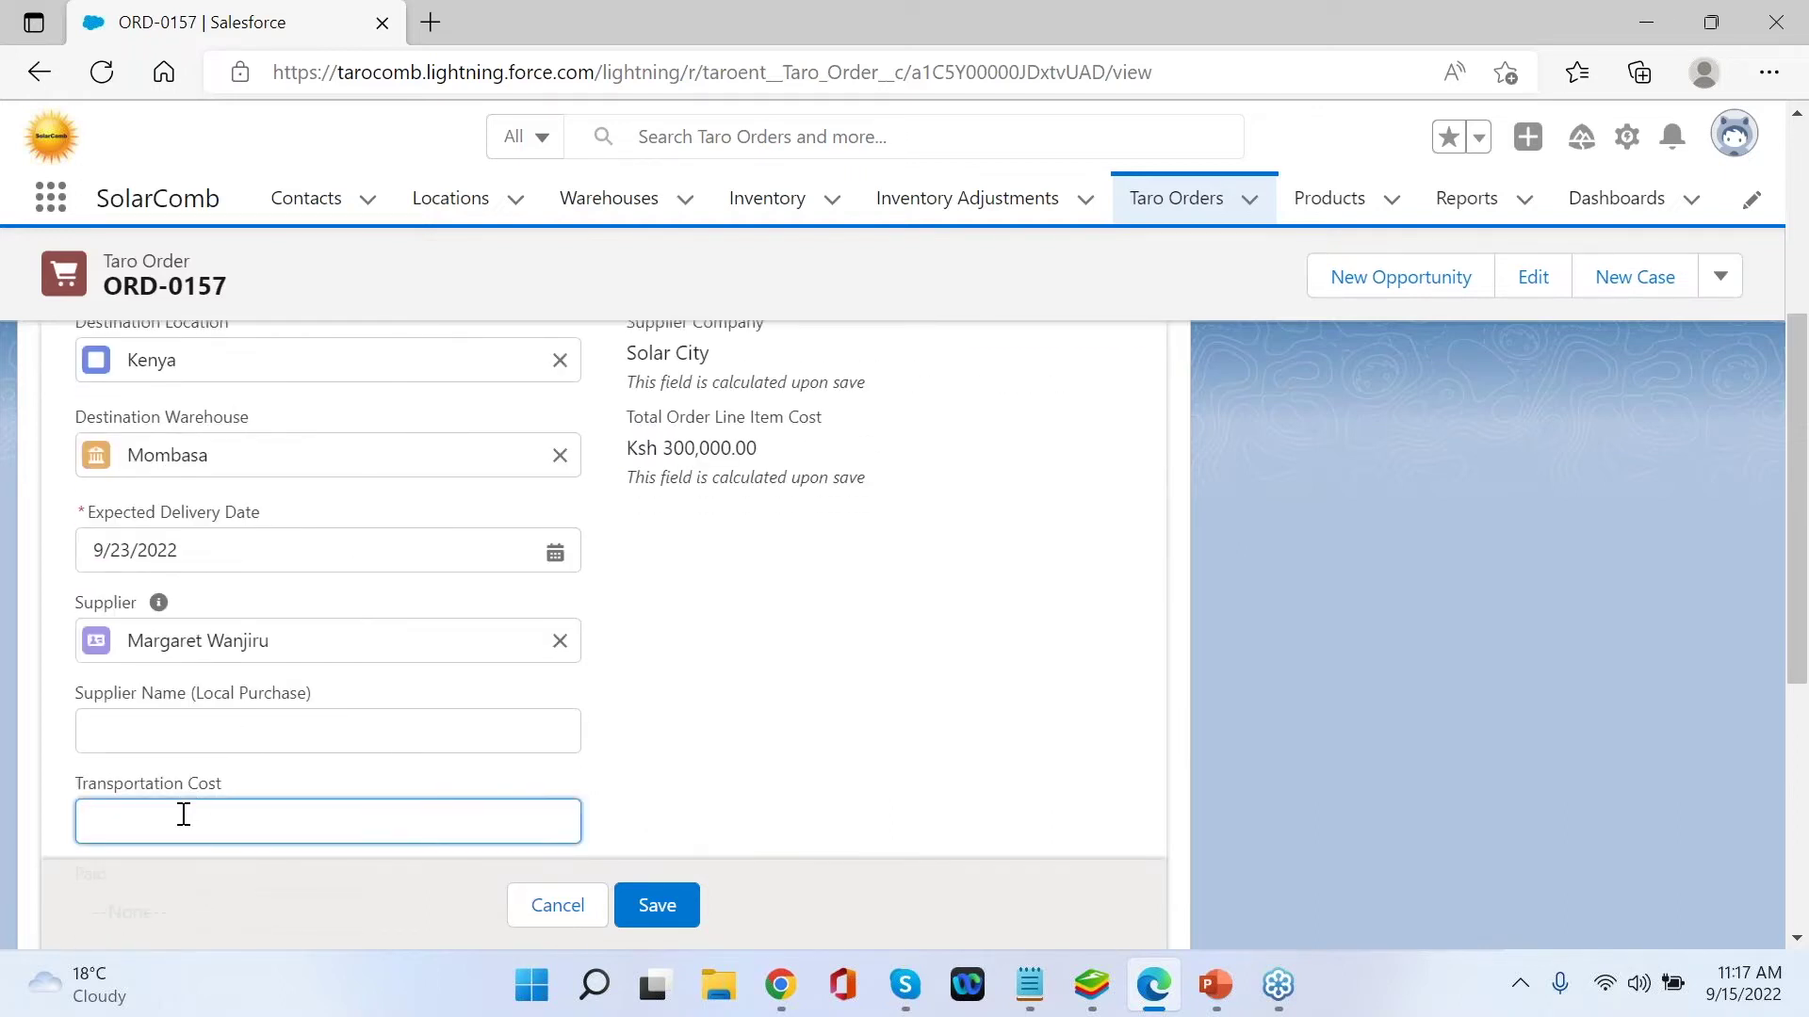
{"action": "type", "text": "40000"}
{"action": "left_click", "coordinate": [769, 690]}
- Set the purchase order's status to Confirmed and save the order
{"action": "scroll", "coordinate": [772, 692], "scroll_direction": "down", "scroll_amount": 3}
{"action": "scroll", "coordinate": [769, 693], "scroll_direction": "down", "scroll_amount": 3}
{"action": "scroll", "coordinate": [407, 597], "scroll_direction": "up", "scroll_amount": 8}
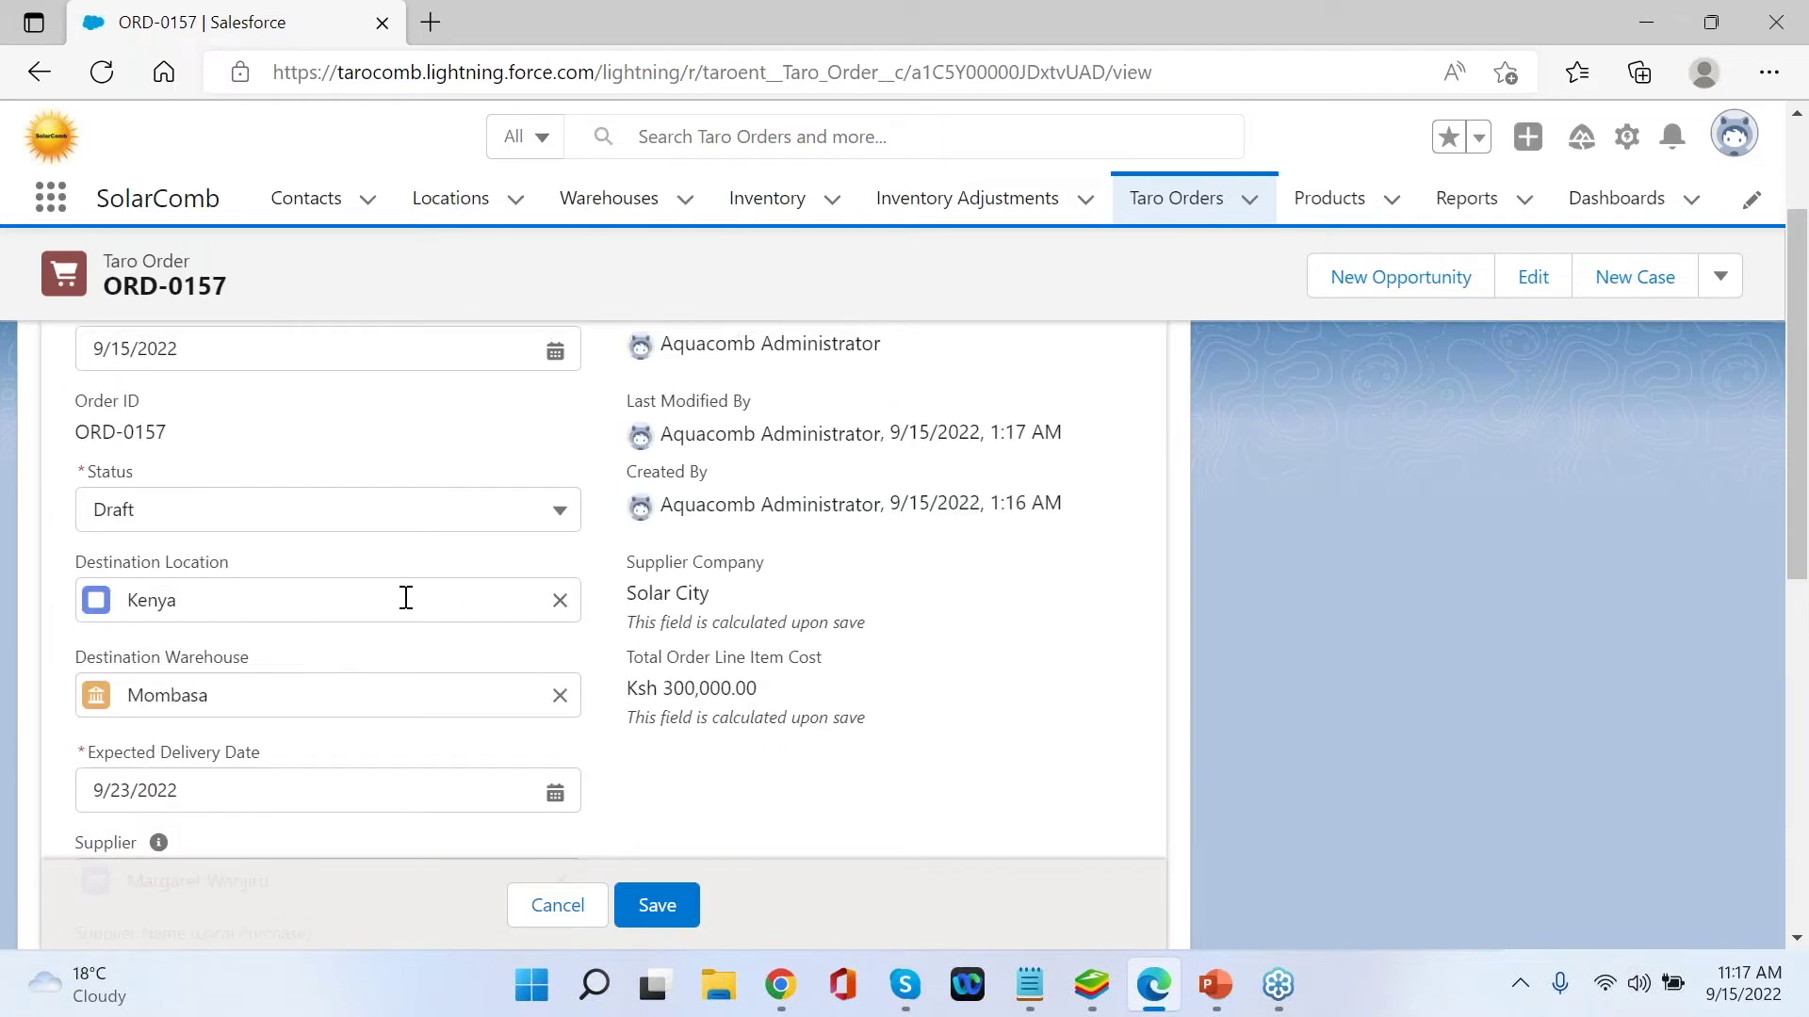
{"action": "left_click", "coordinate": [302, 517]}
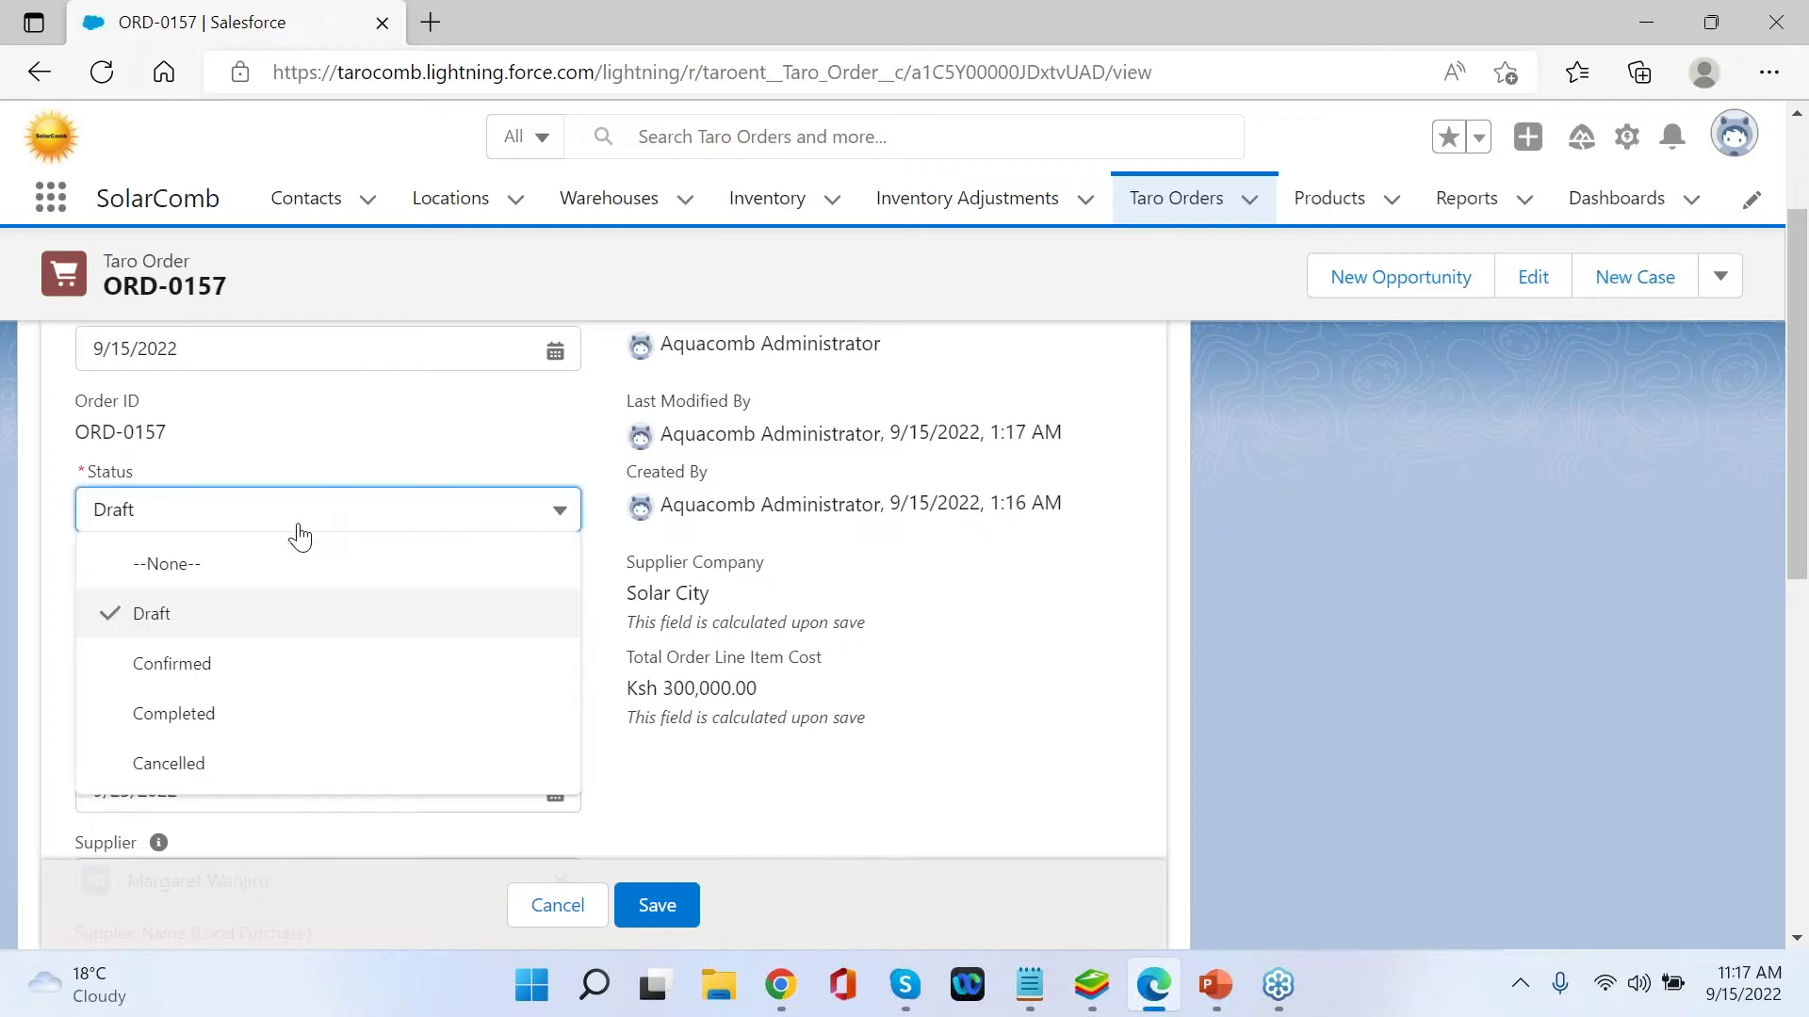
{"action": "left_click", "coordinate": [222, 665]}
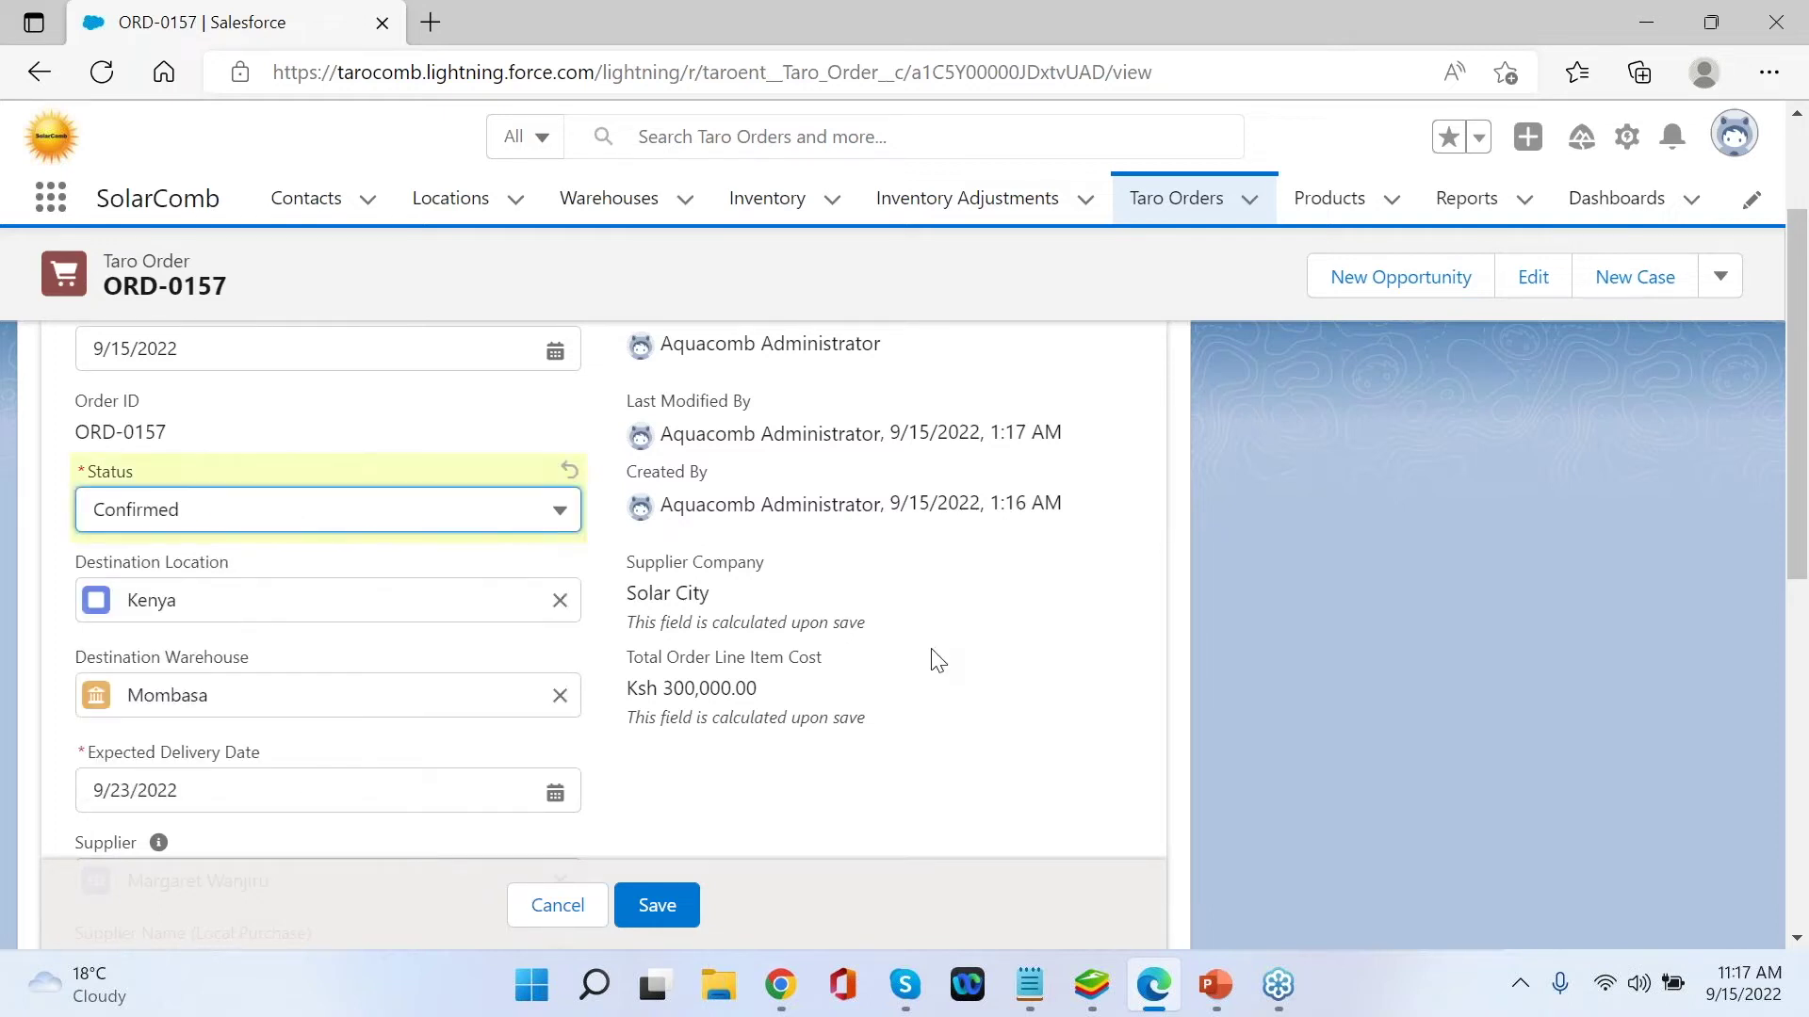
{"action": "left_click", "coordinate": [659, 904]}
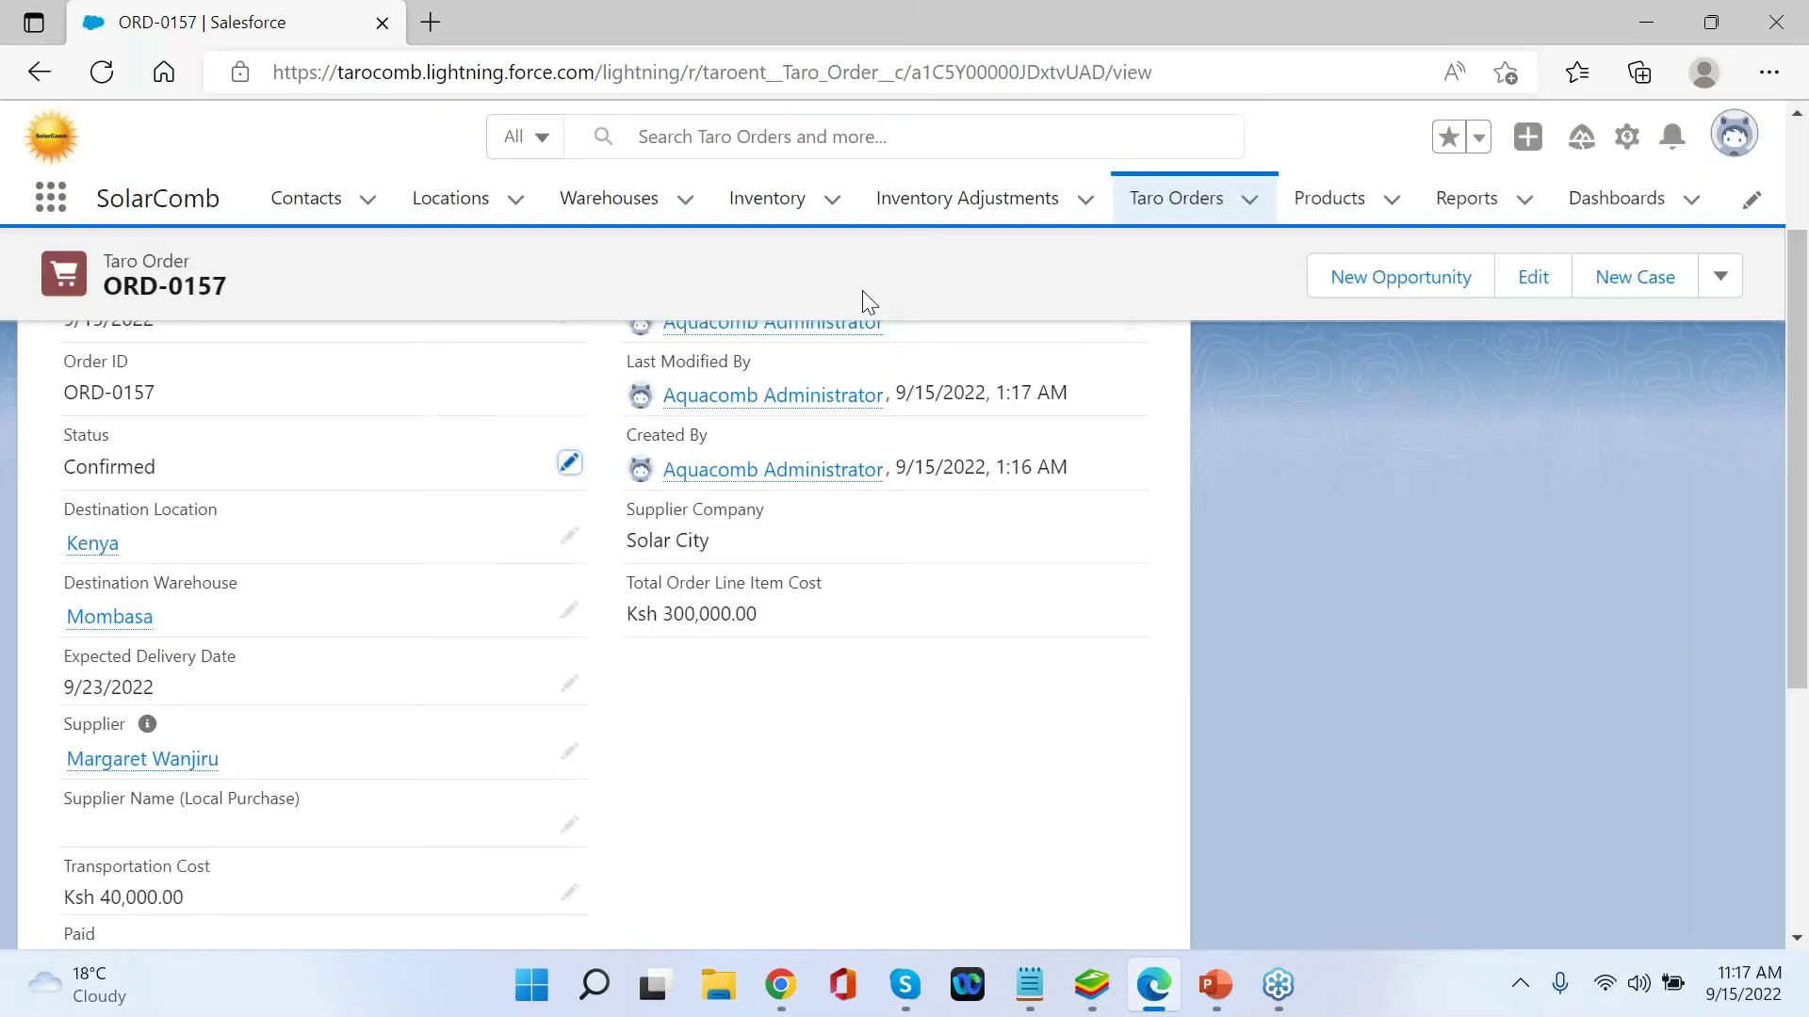
- Bring up the Salesforce inventory list, and sync the TaroWorks mobile app in the BlueStacks emulator
{"action": "left_click", "coordinate": [767, 207]}
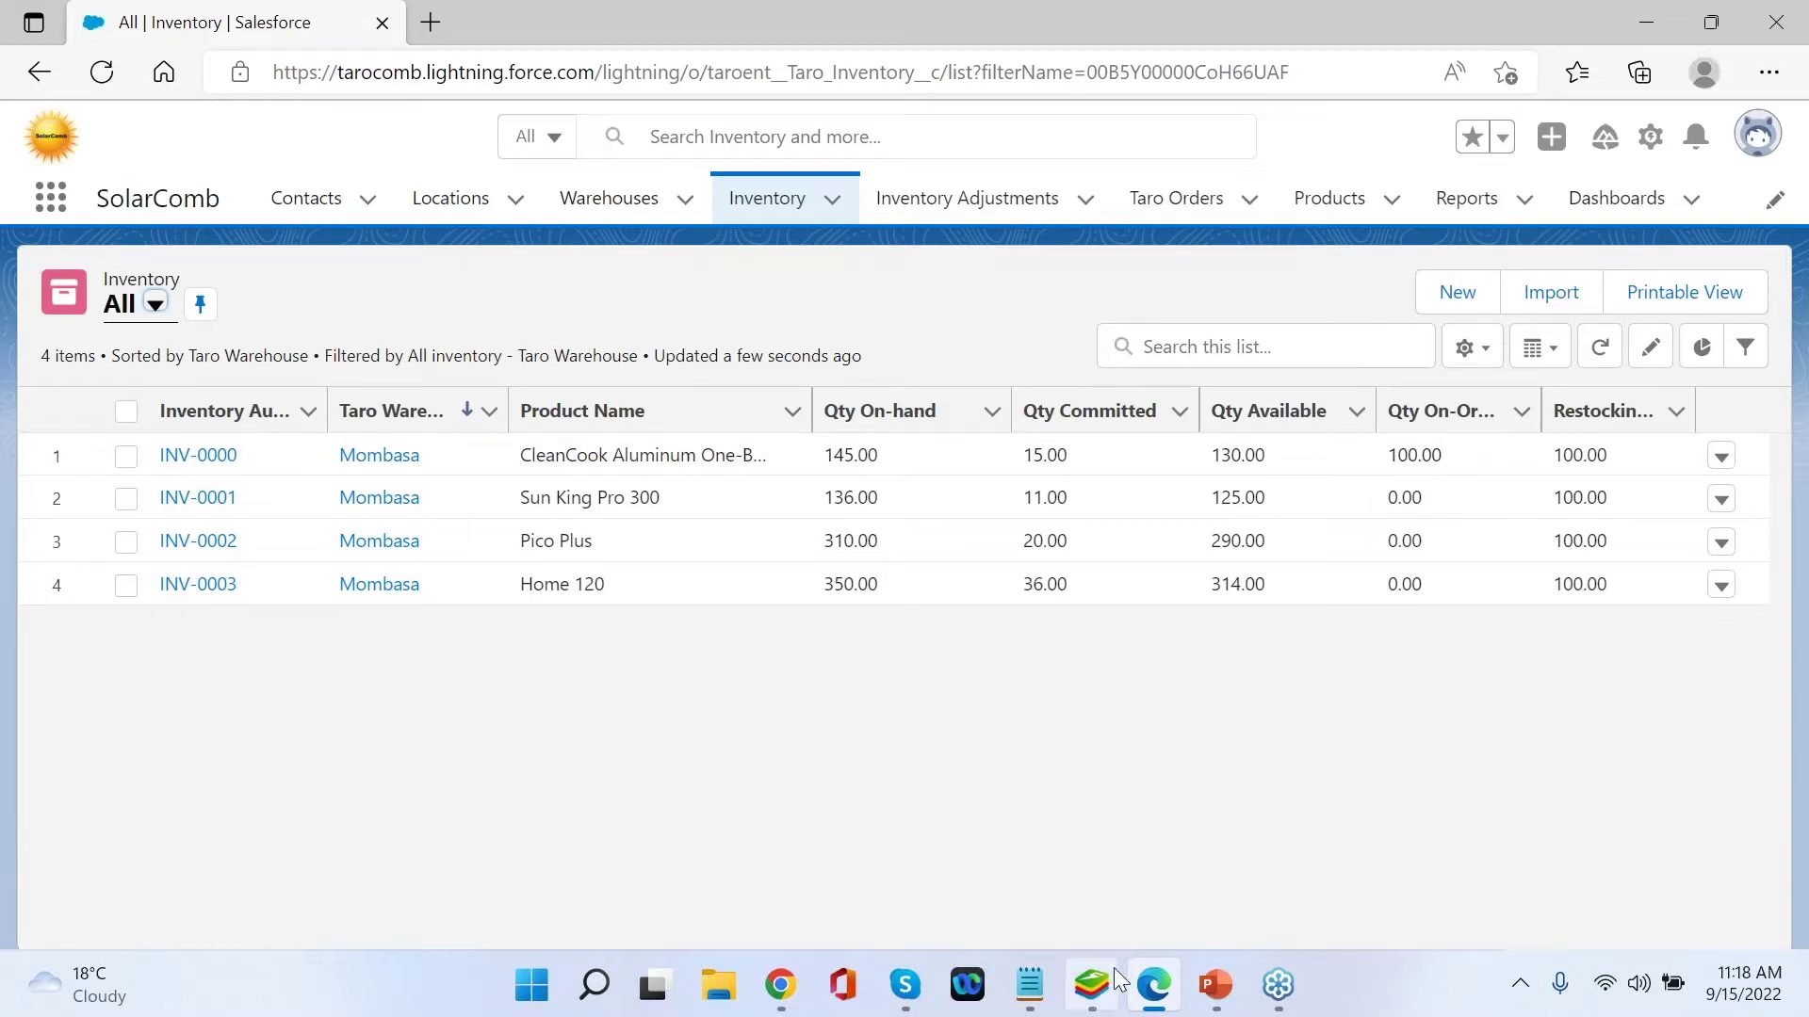
{"action": "left_click", "coordinate": [1093, 990]}
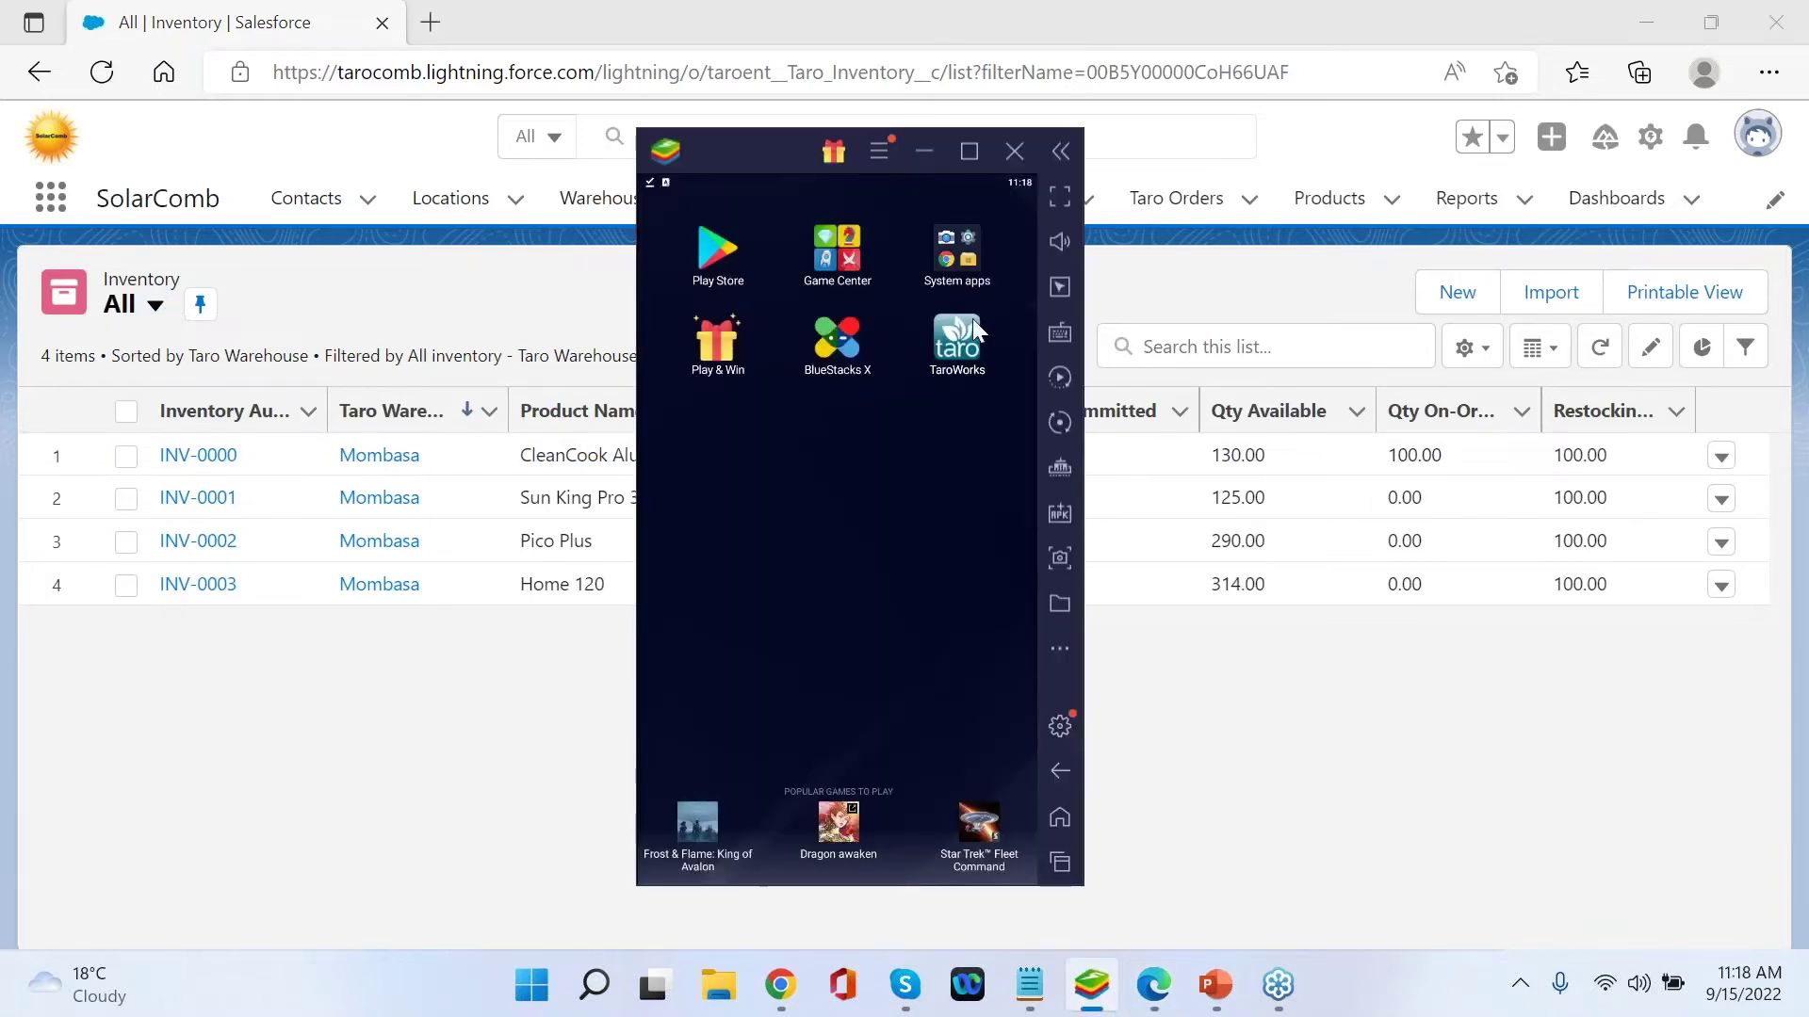
{"action": "left_click", "coordinate": [965, 335]}
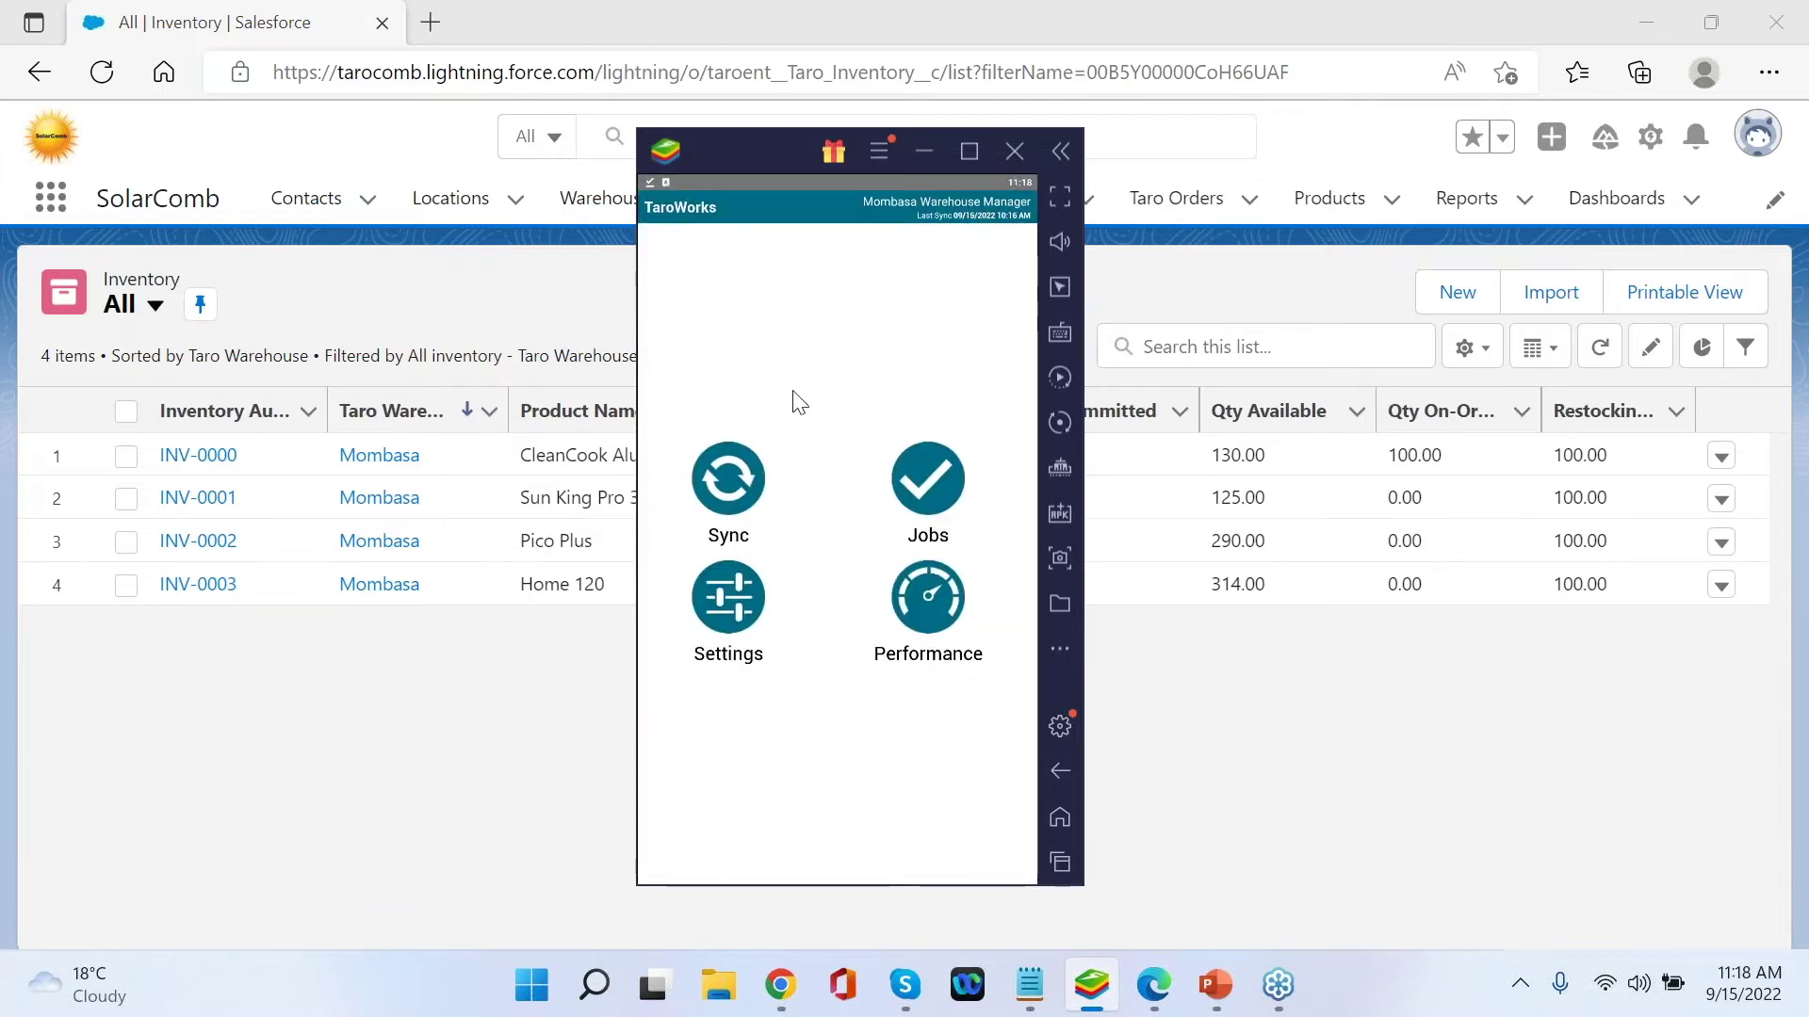
{"action": "left_click", "coordinate": [719, 480]}
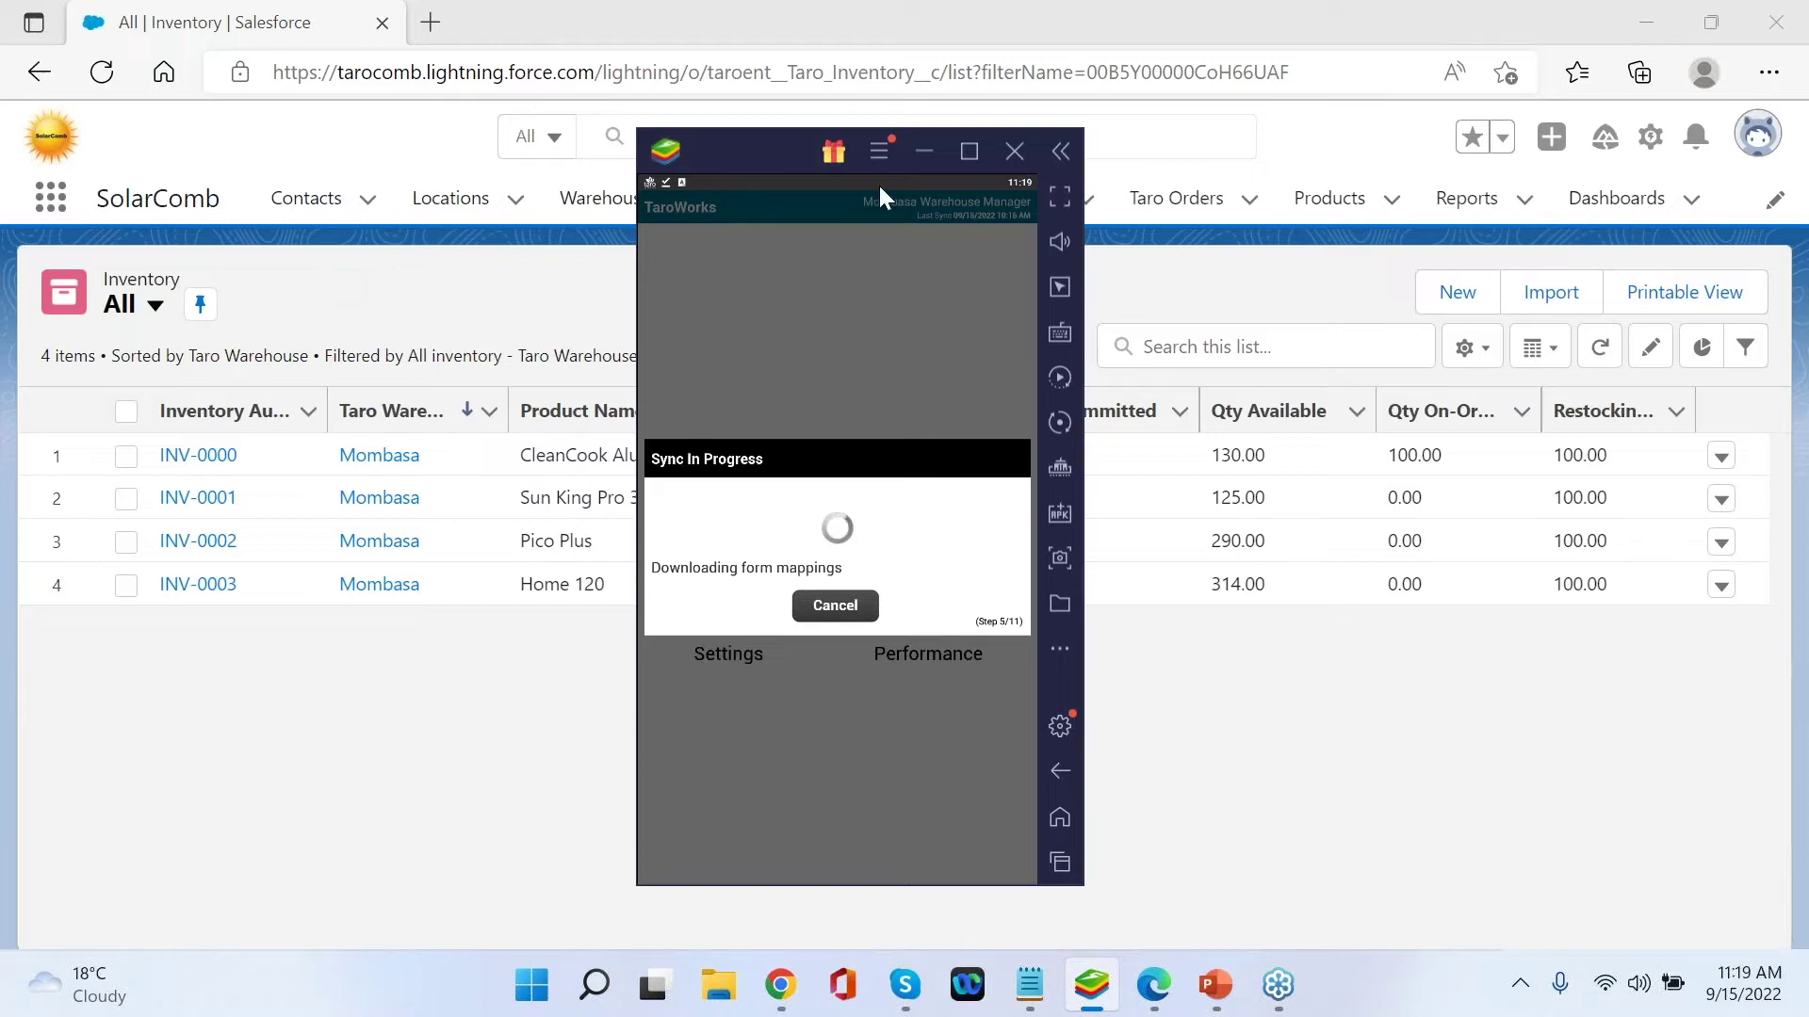
{"action": "left_click_drag", "start_coordinate": [766, 145], "coordinate": [498, 219]}
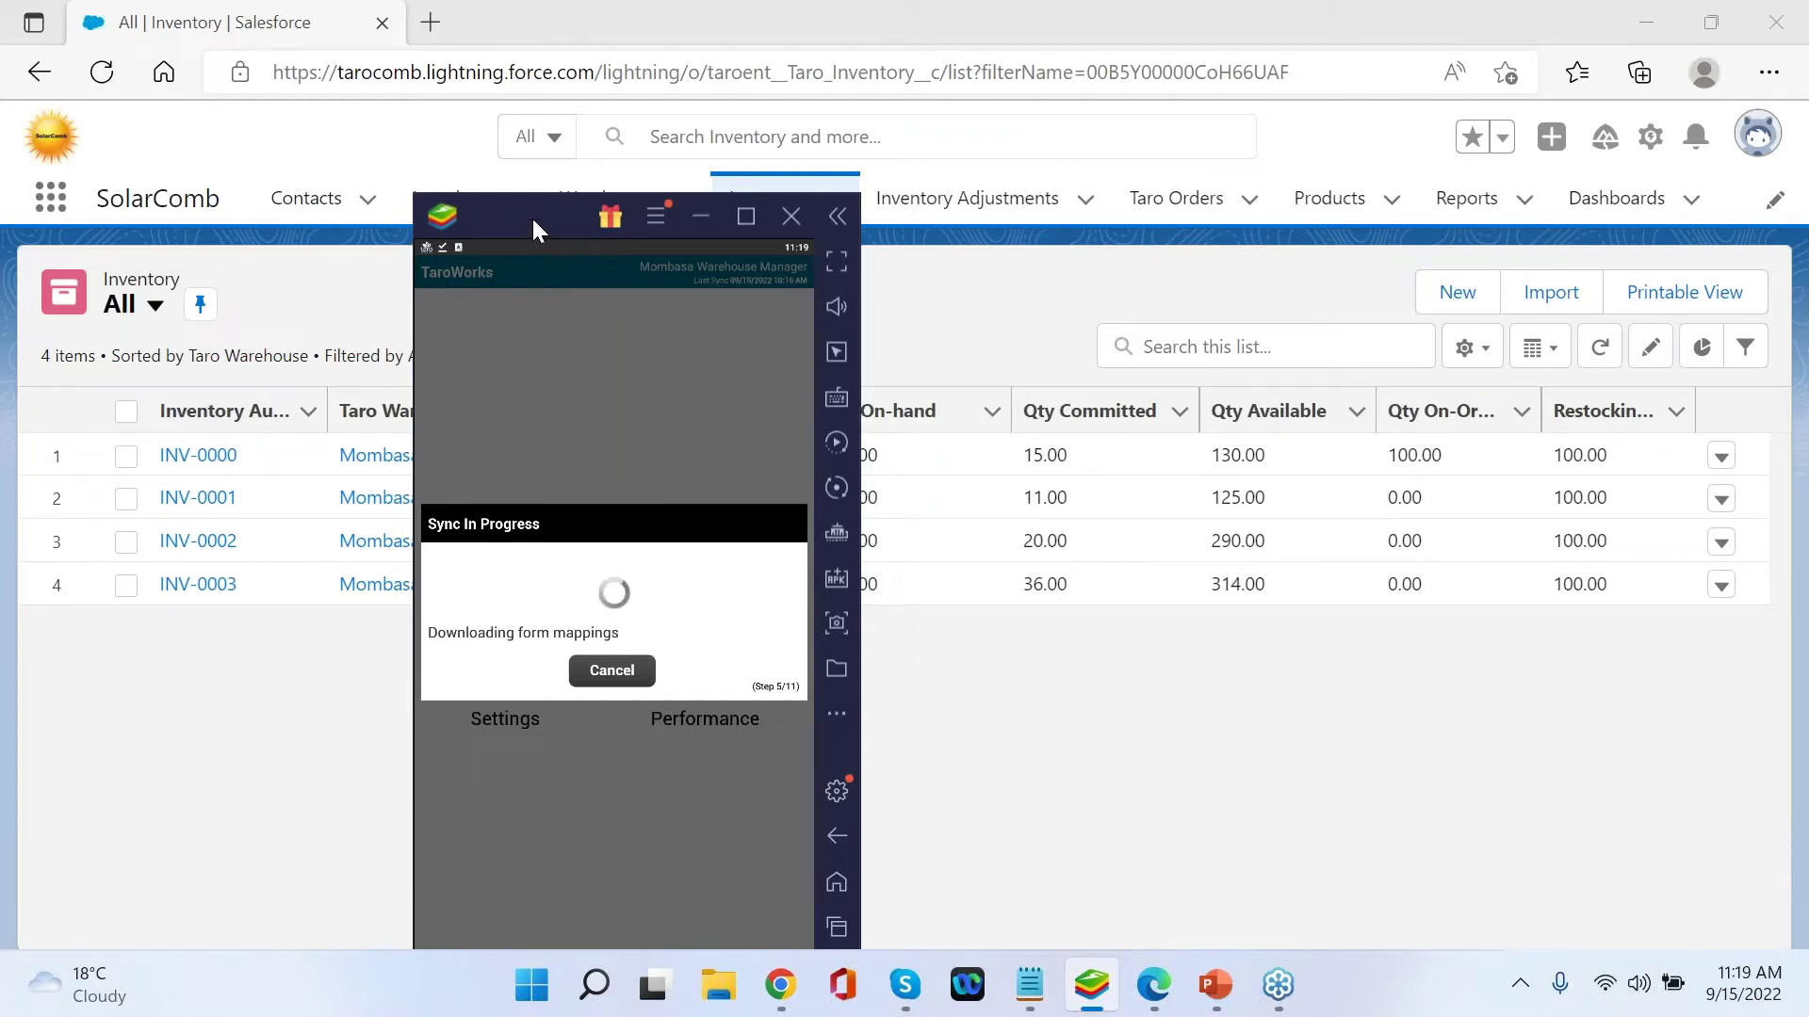
{"action": "left_click_drag", "start_coordinate": [537, 202], "coordinate": [604, 102]}
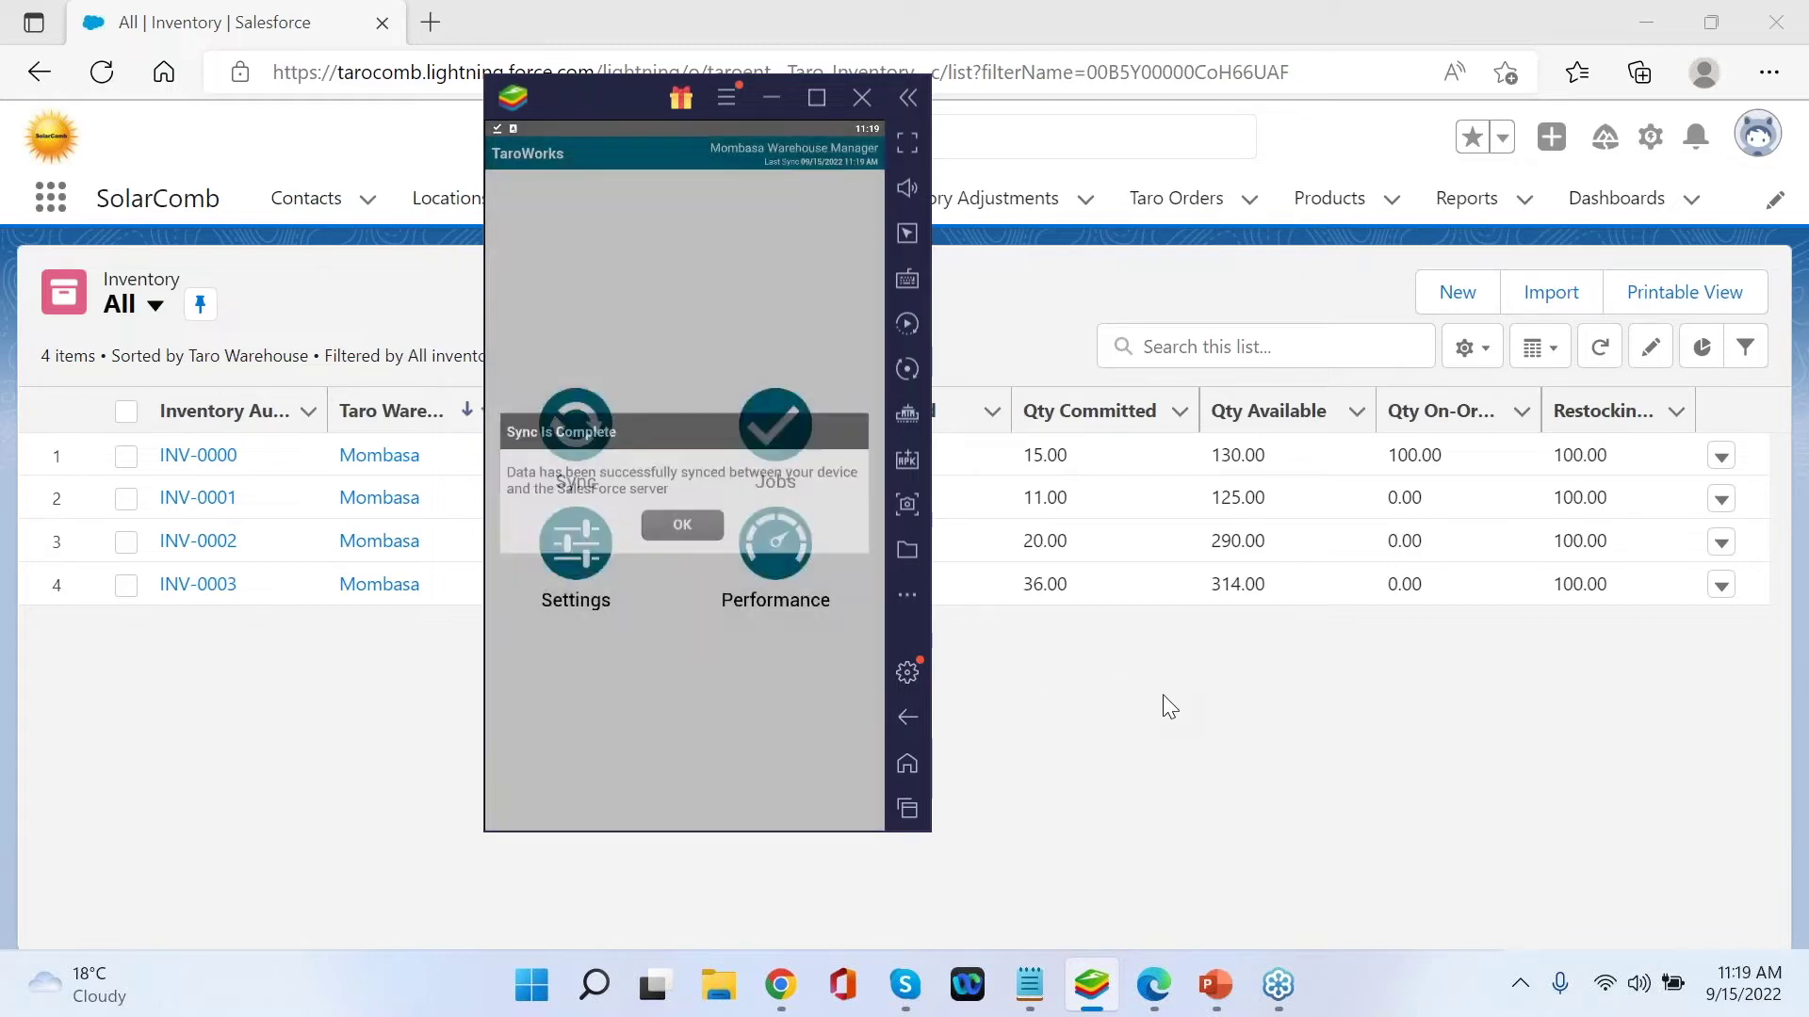
{"action": "left_click", "coordinate": [682, 528]}
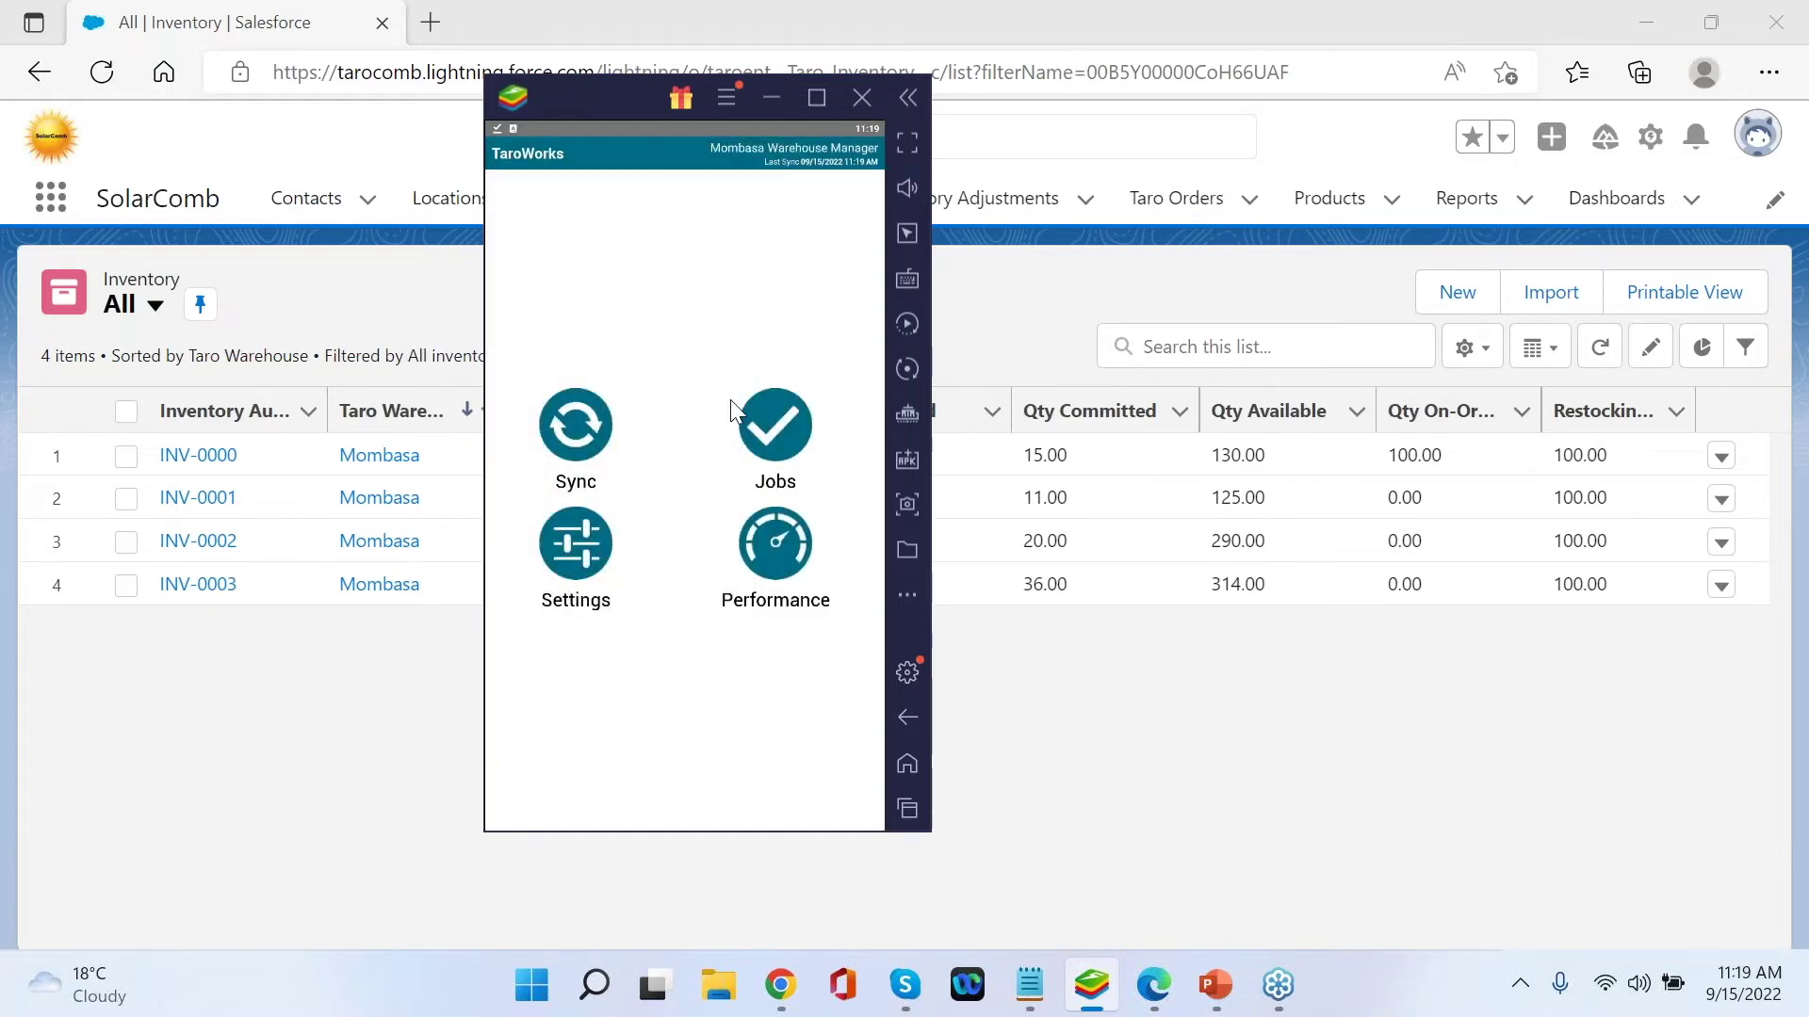
- Start a new WH05. Receive Order job for the Mombasa warehouse's 2022-09-23-Solar City order
{"action": "left_click", "coordinate": [778, 424]}
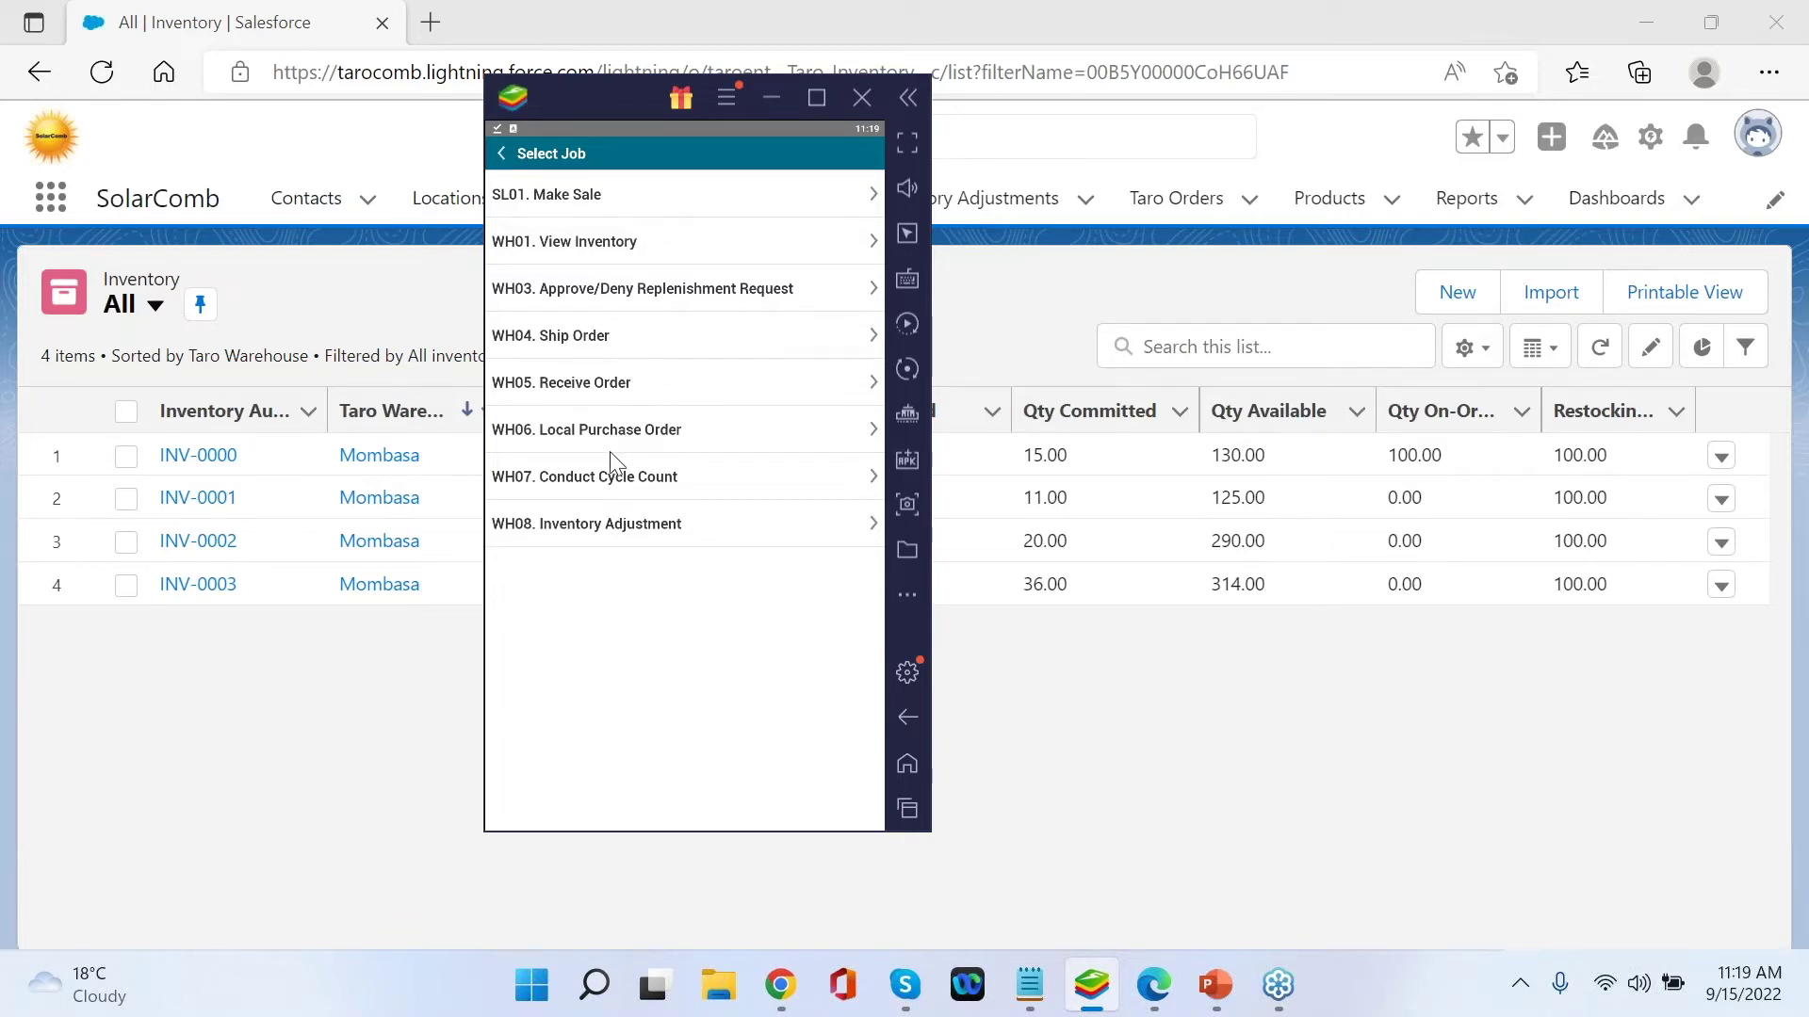
{"action": "left_click", "coordinate": [580, 388]}
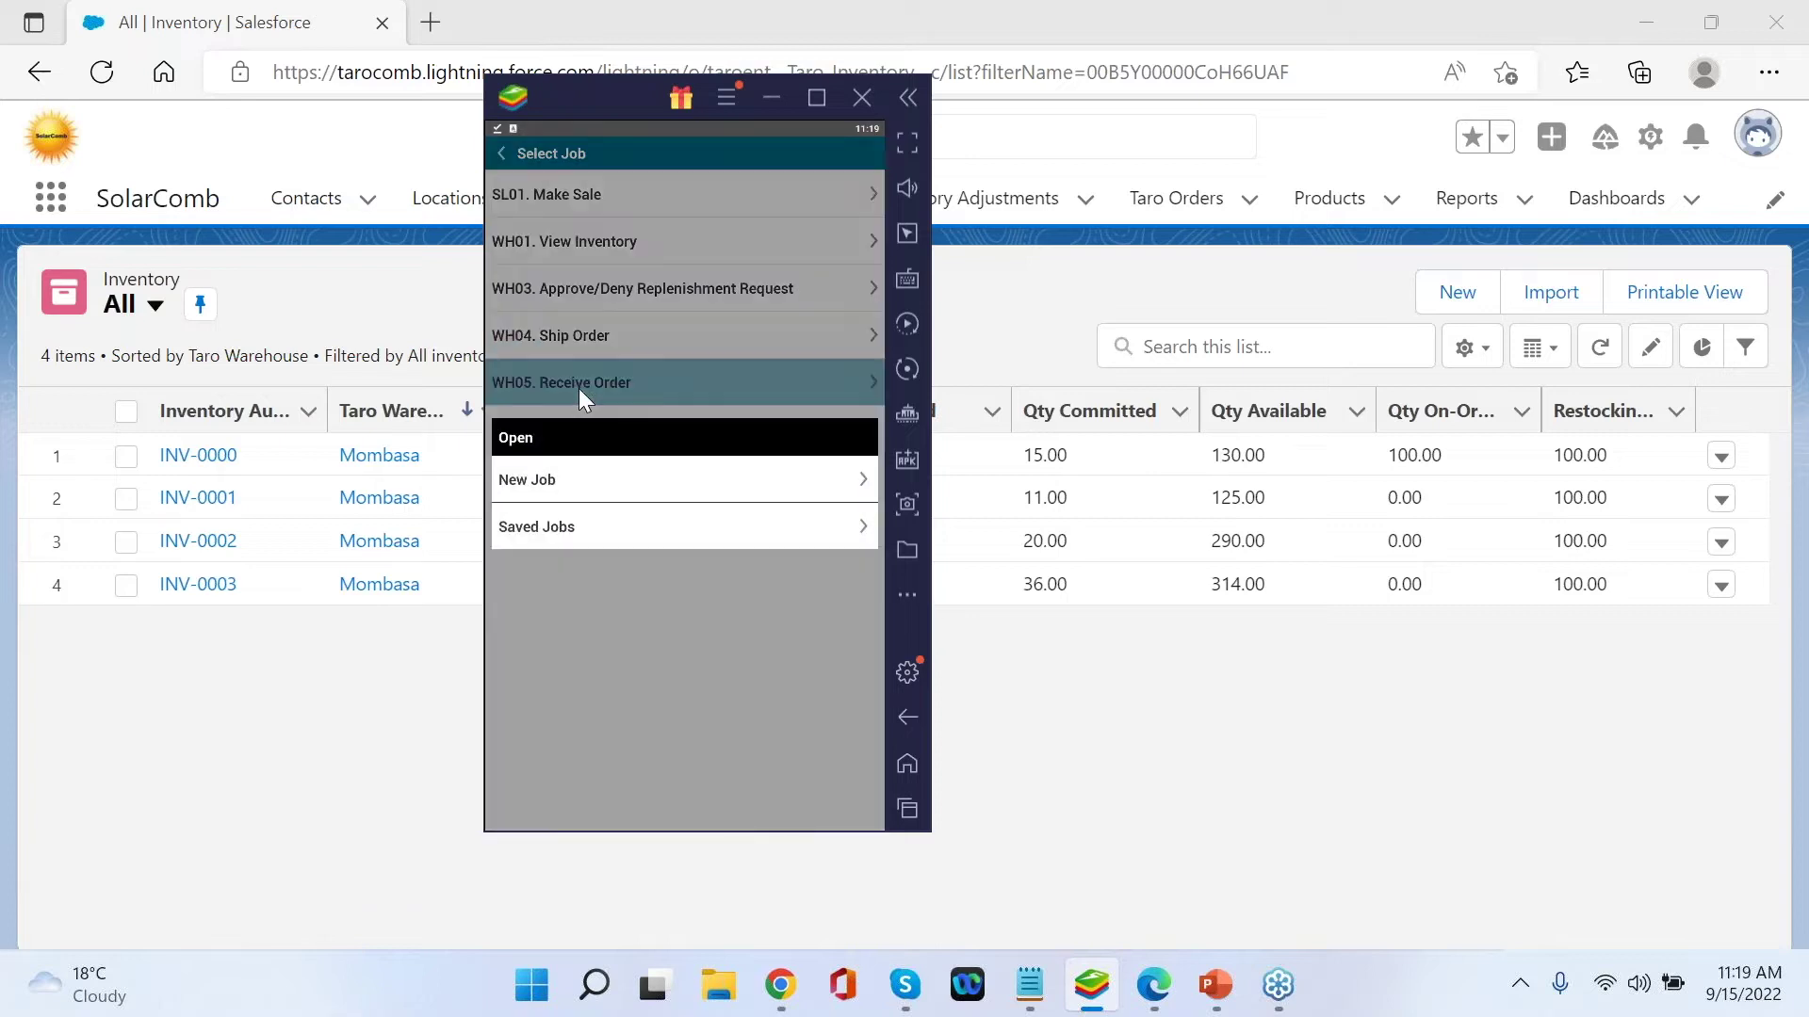
{"action": "left_click", "coordinate": [603, 481]}
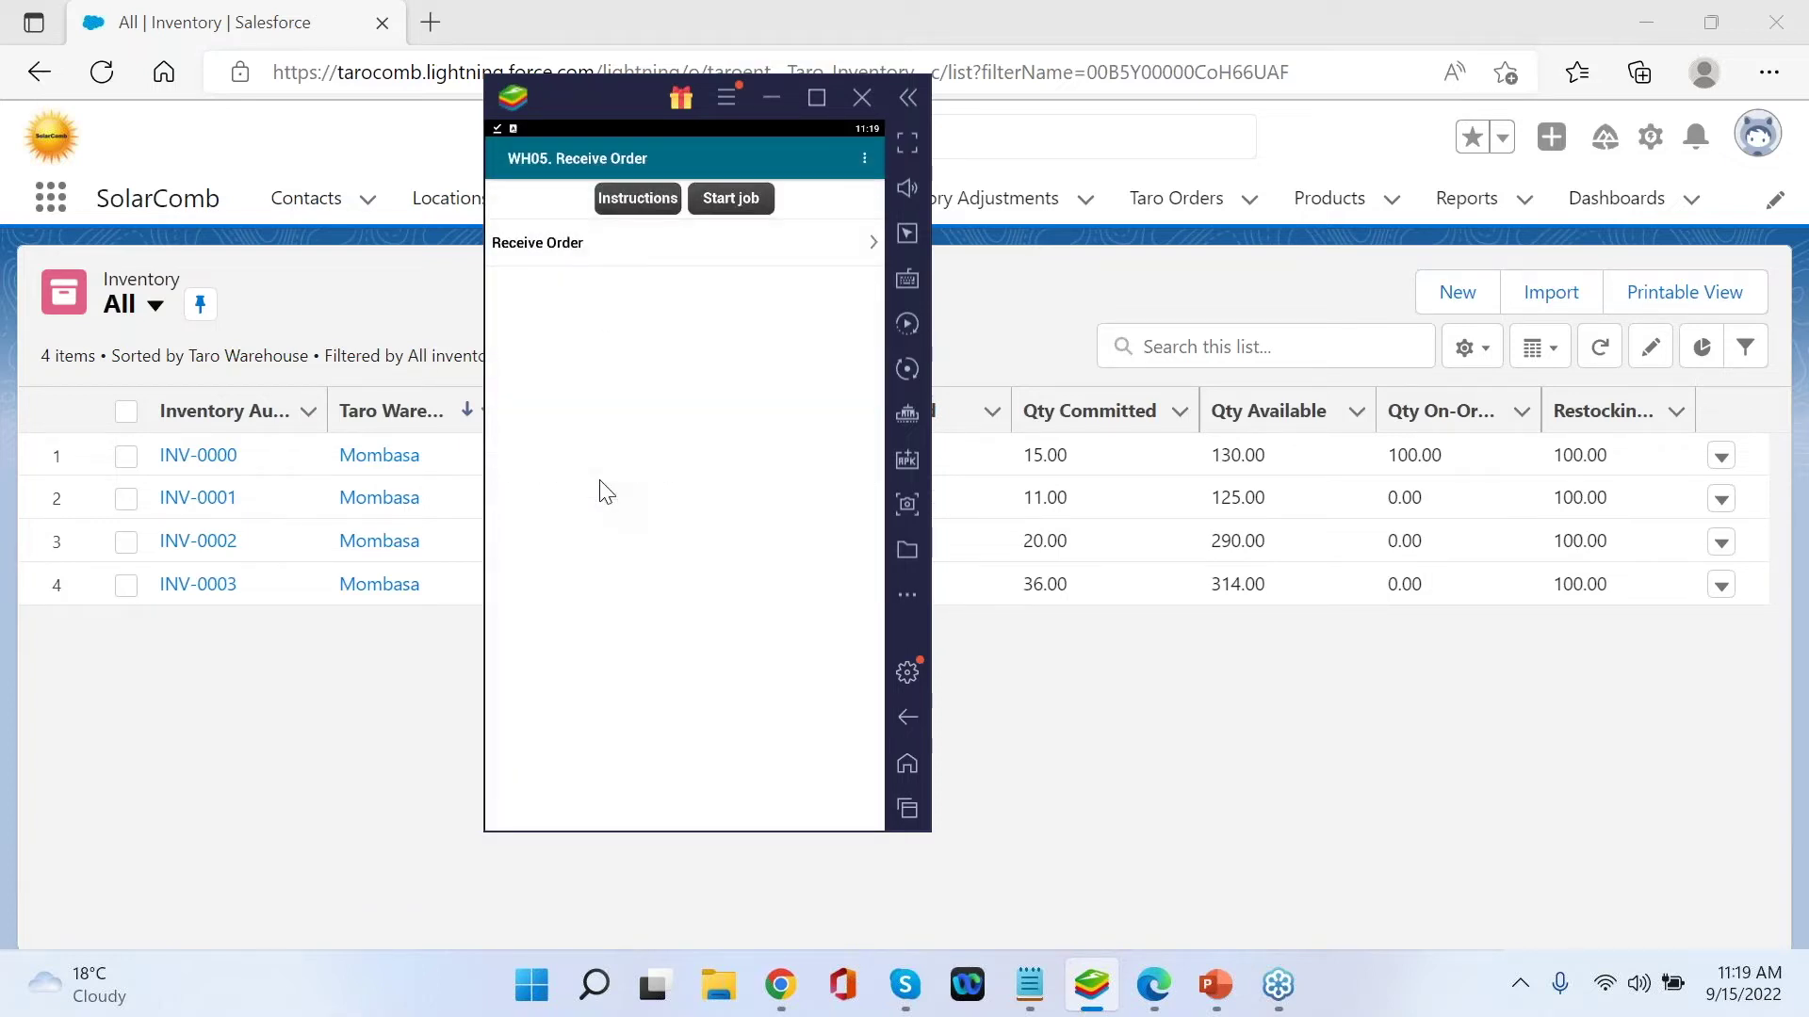
{"action": "left_click", "coordinate": [730, 200]}
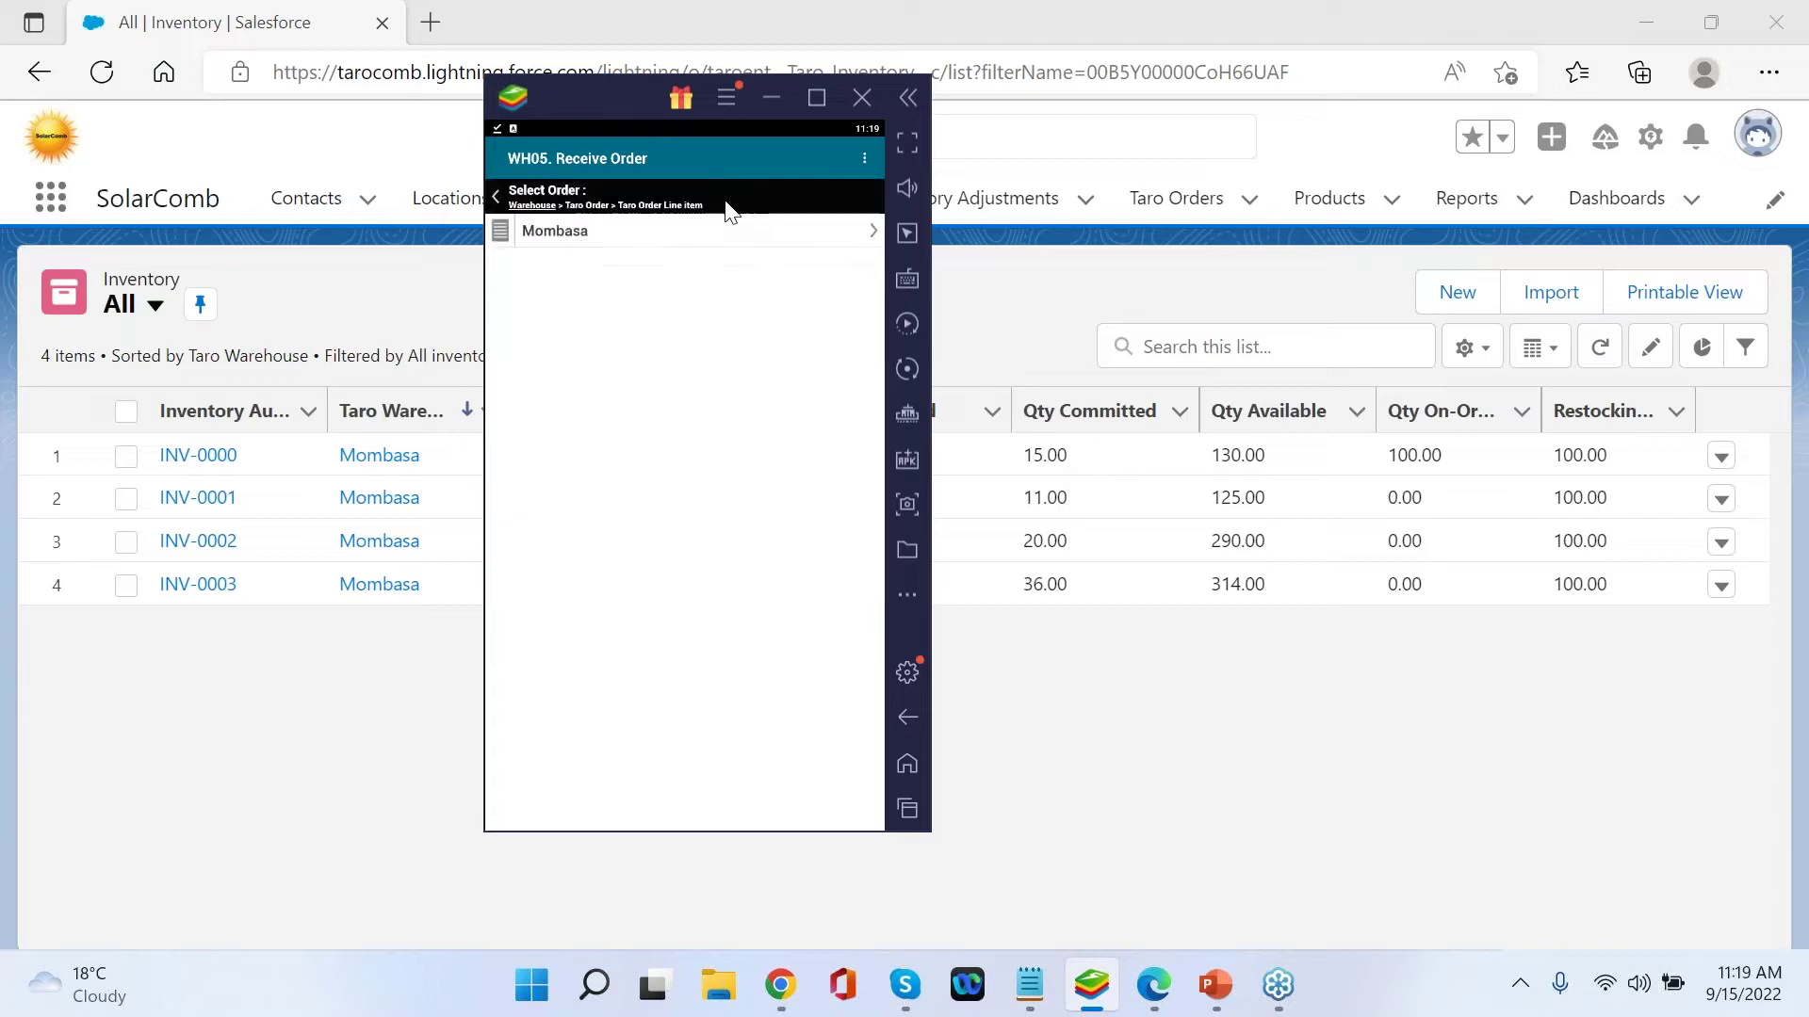
{"action": "left_click", "coordinate": [572, 237]}
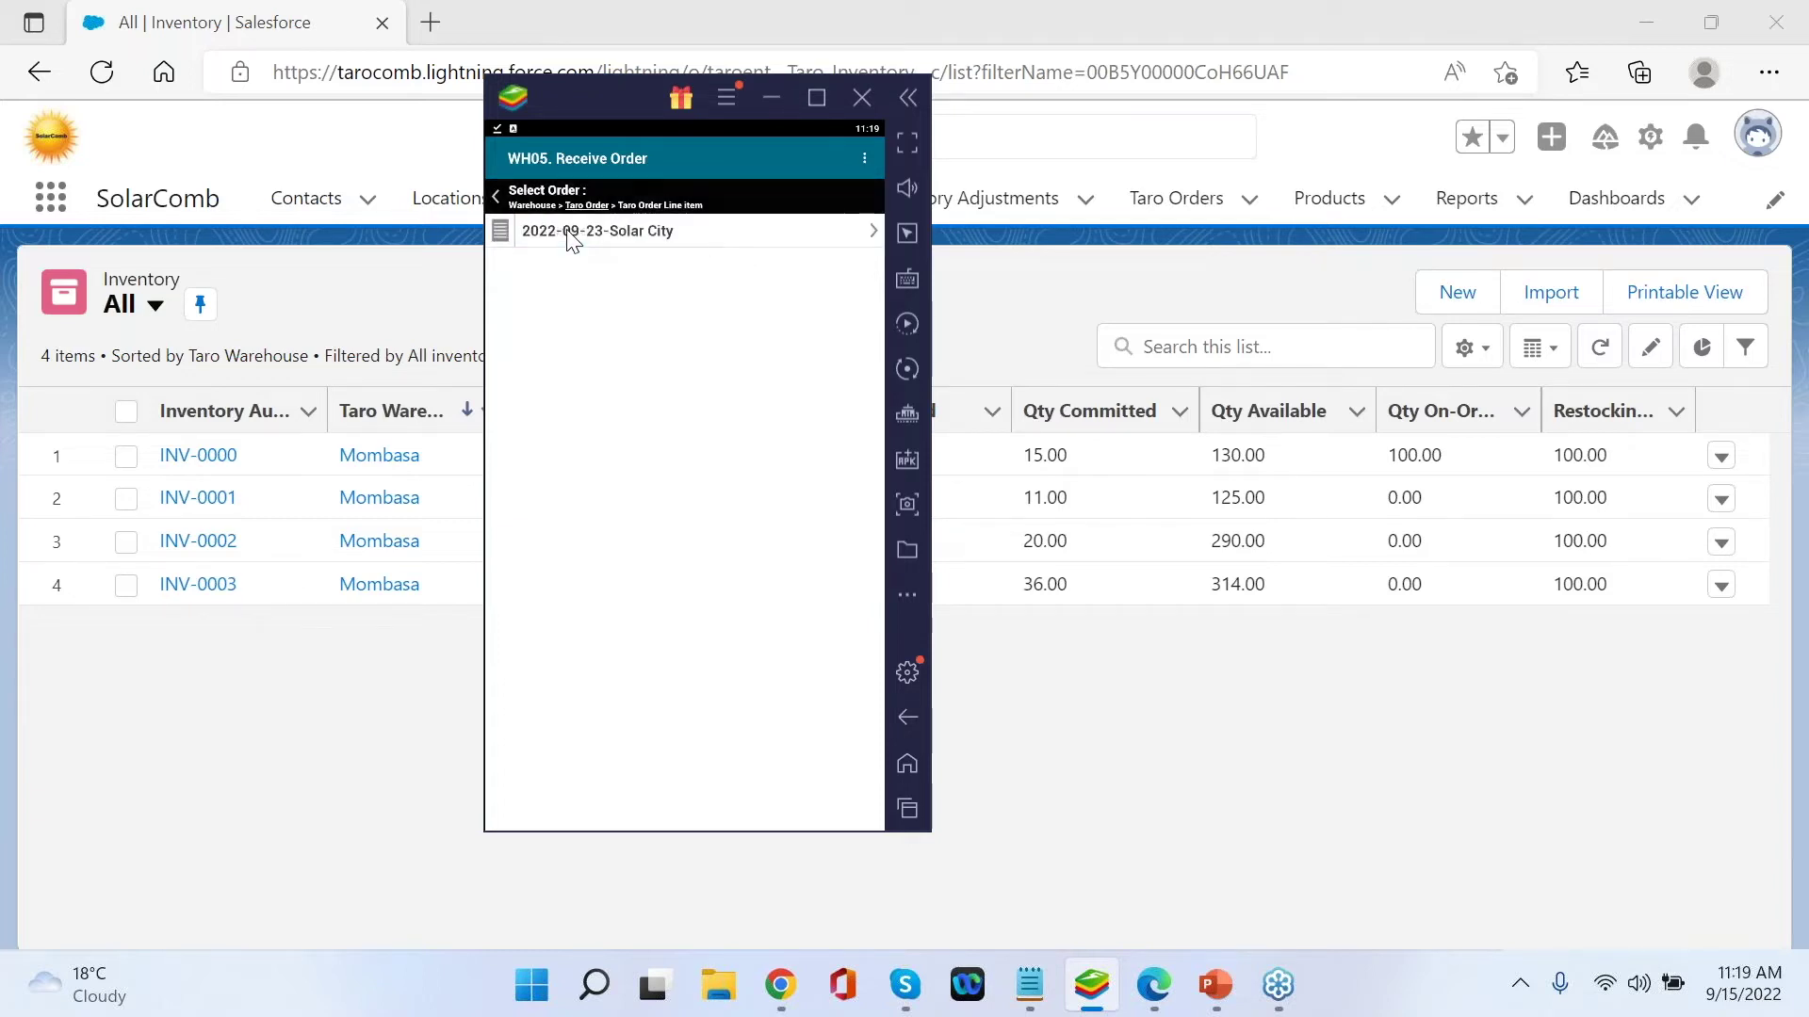
{"action": "left_click", "coordinate": [638, 240]}
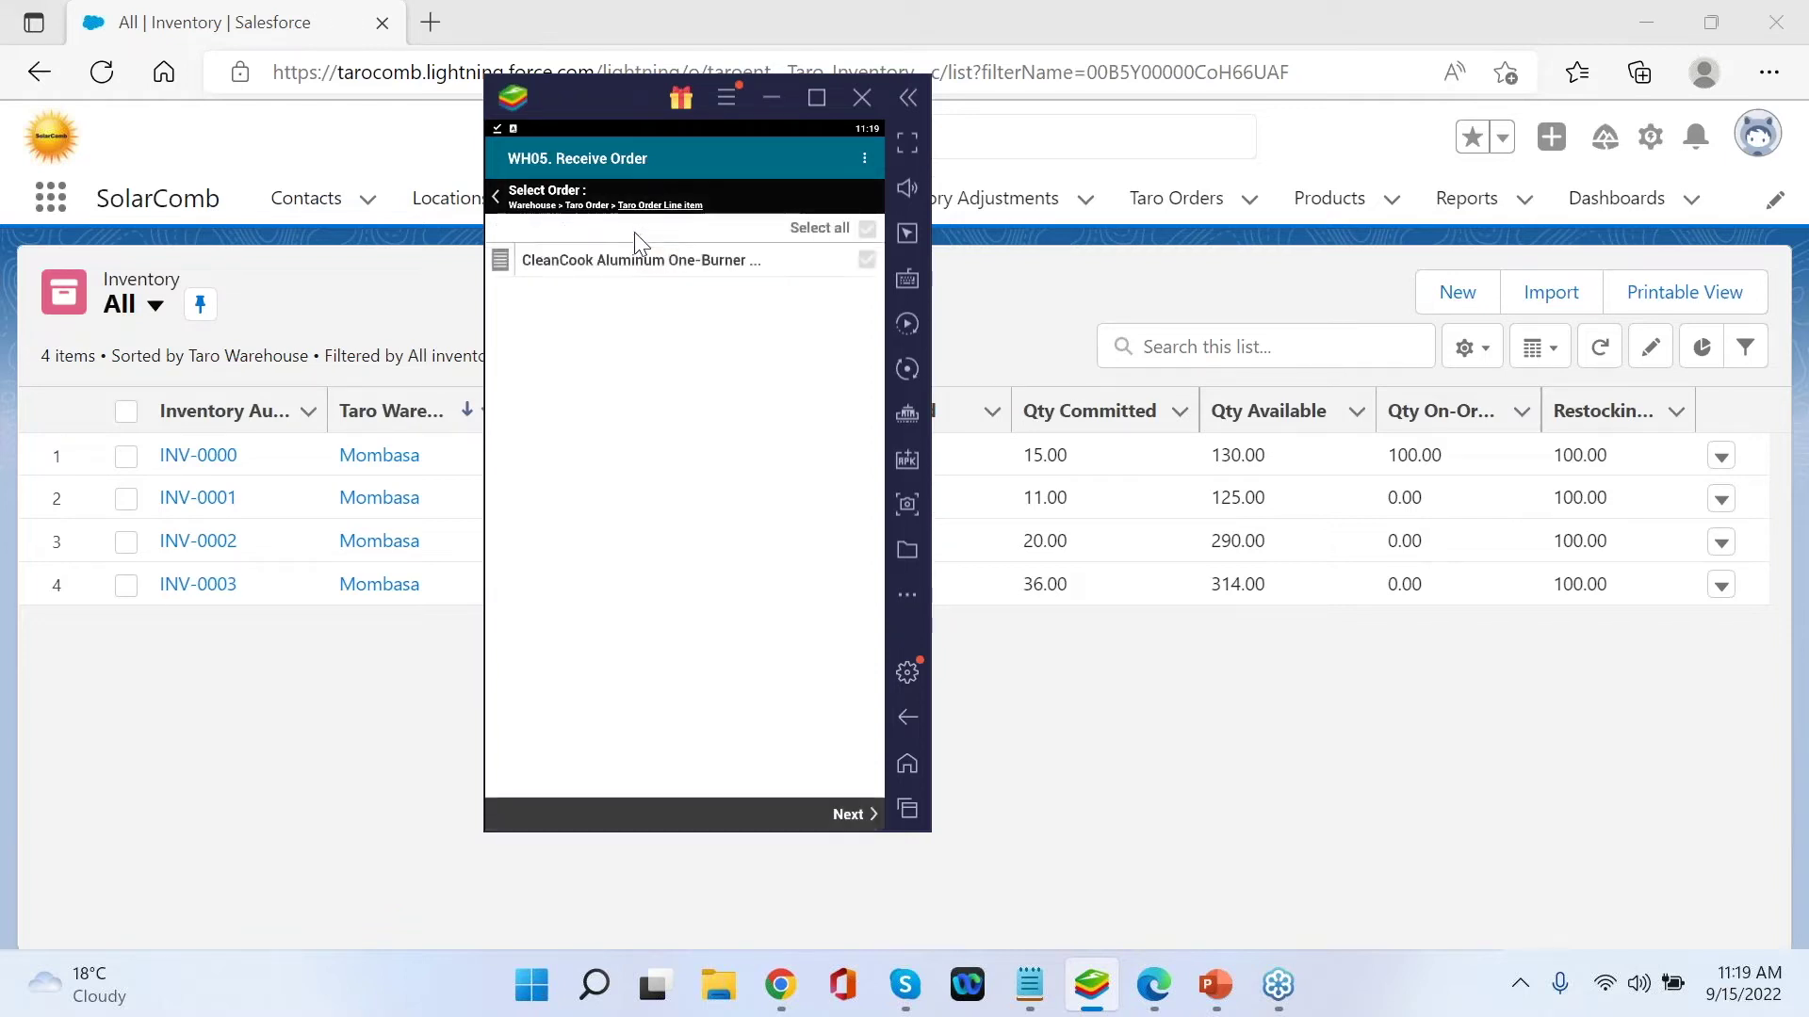
- Review the CleanCook Aluminum One-Burner line item's details and continue to its Receive Order form
{"action": "left_click", "coordinate": [691, 270]}
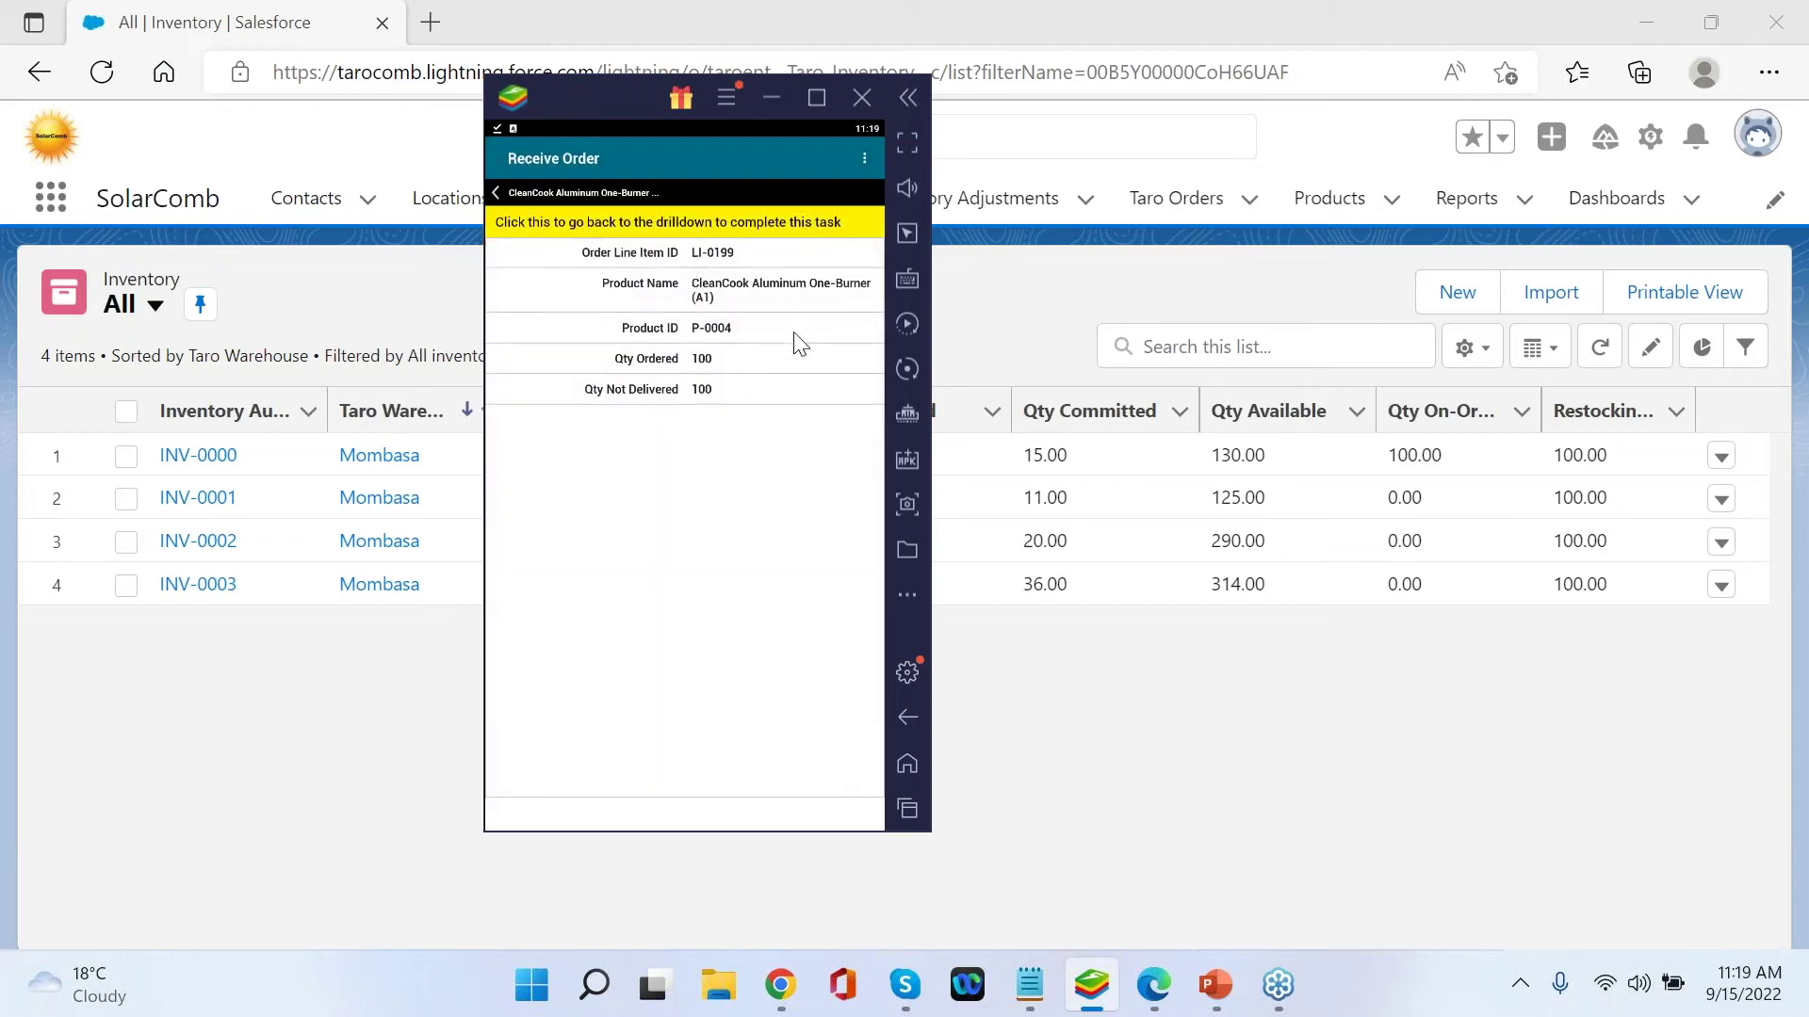
{"action": "left_click", "coordinate": [496, 194]}
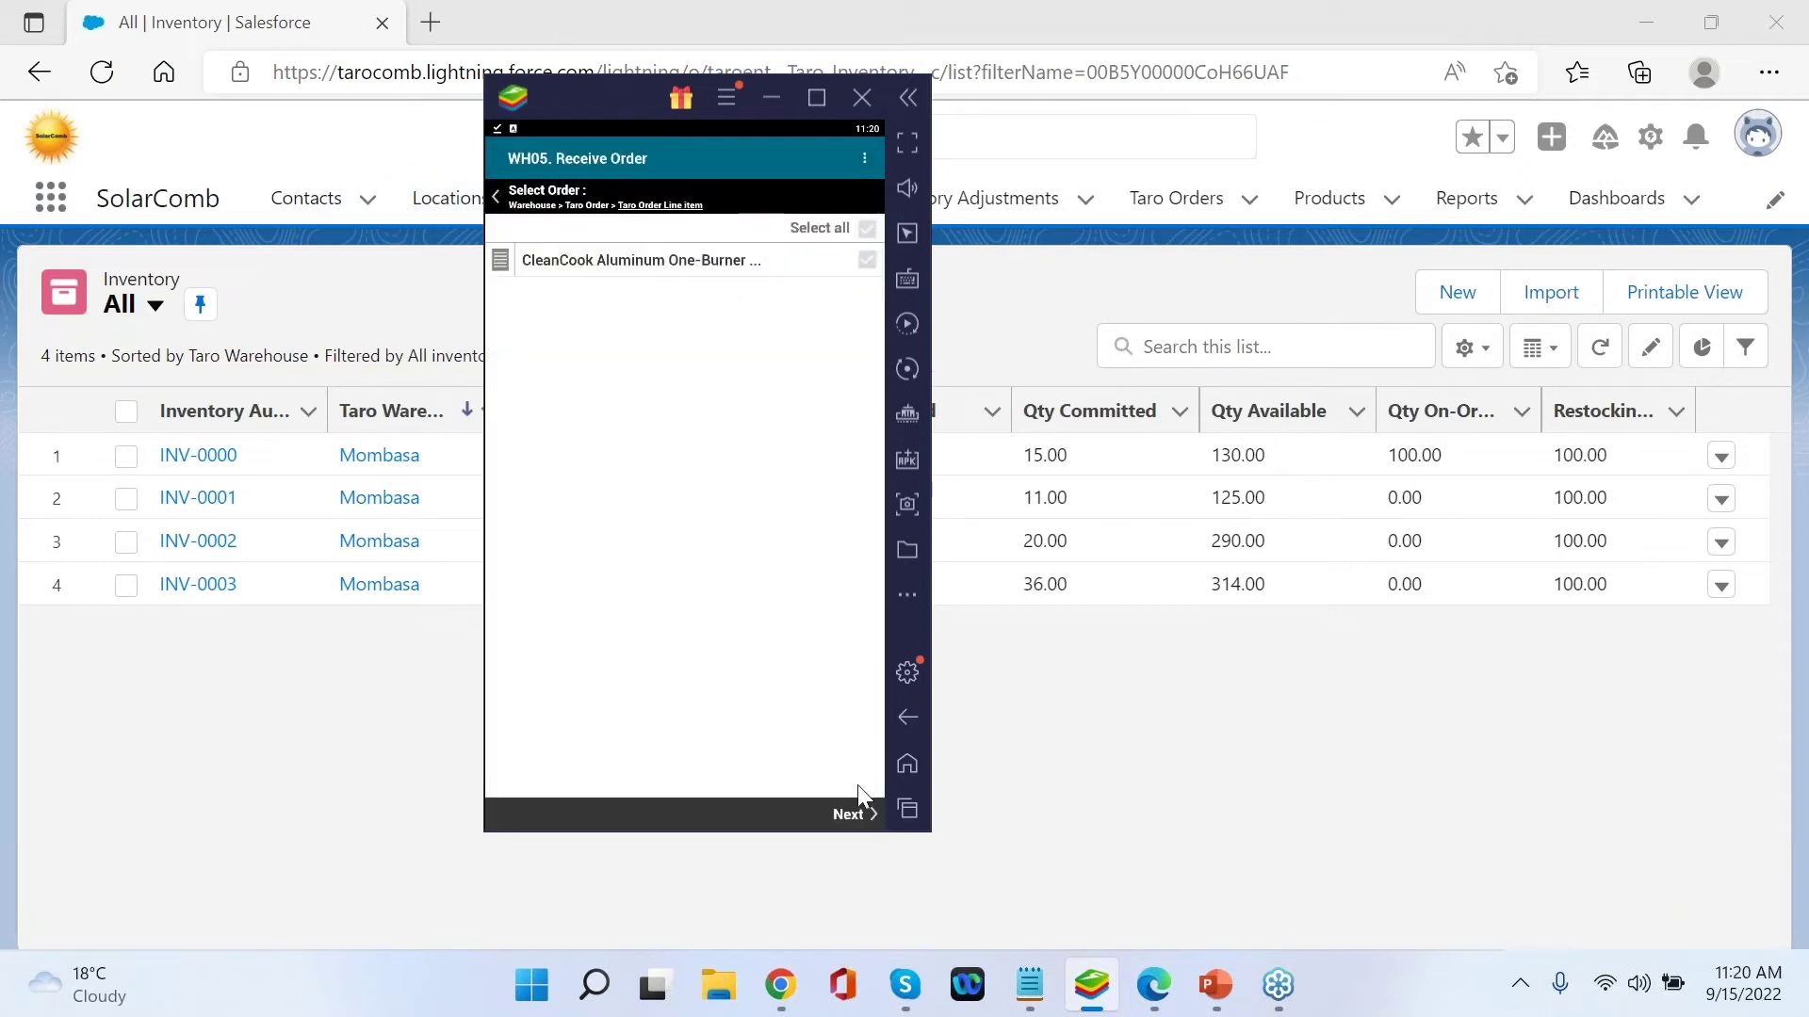
{"action": "left_click", "coordinate": [848, 815]}
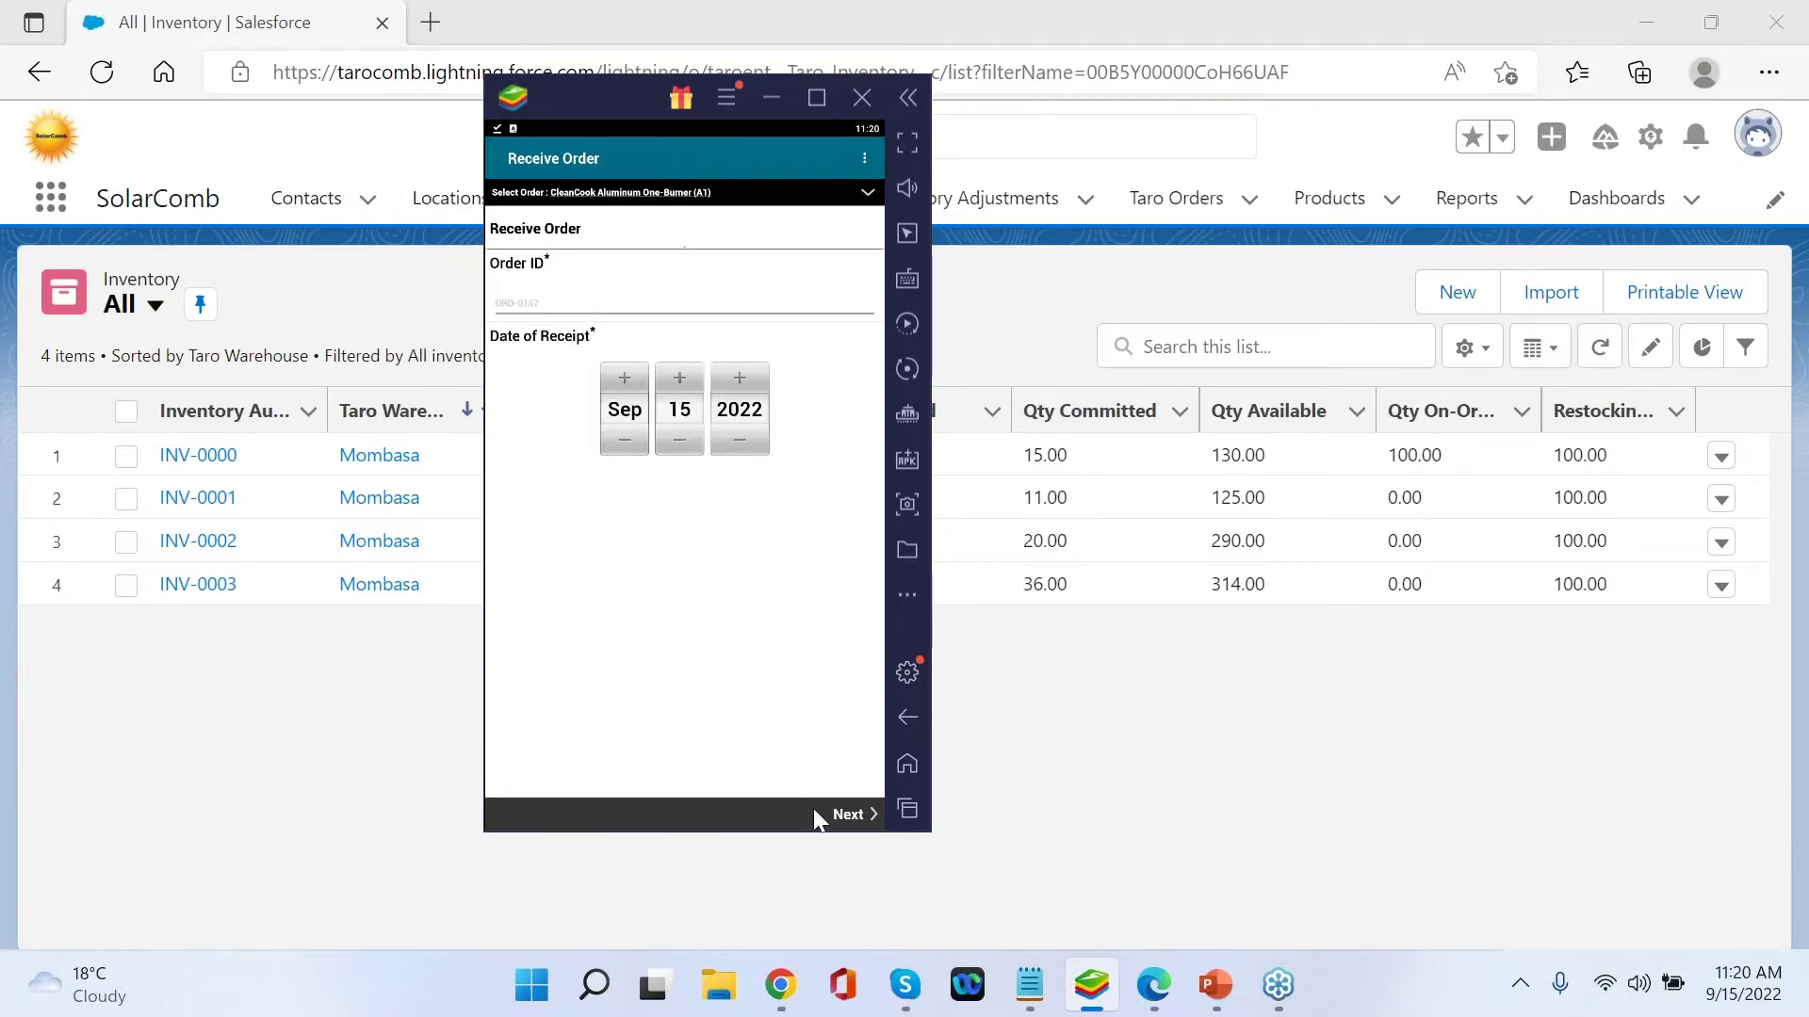
- Accept Sep 15 2022 as the date of receipt and set the CleanCook quantity received to 100
{"action": "left_click", "coordinate": [848, 816]}
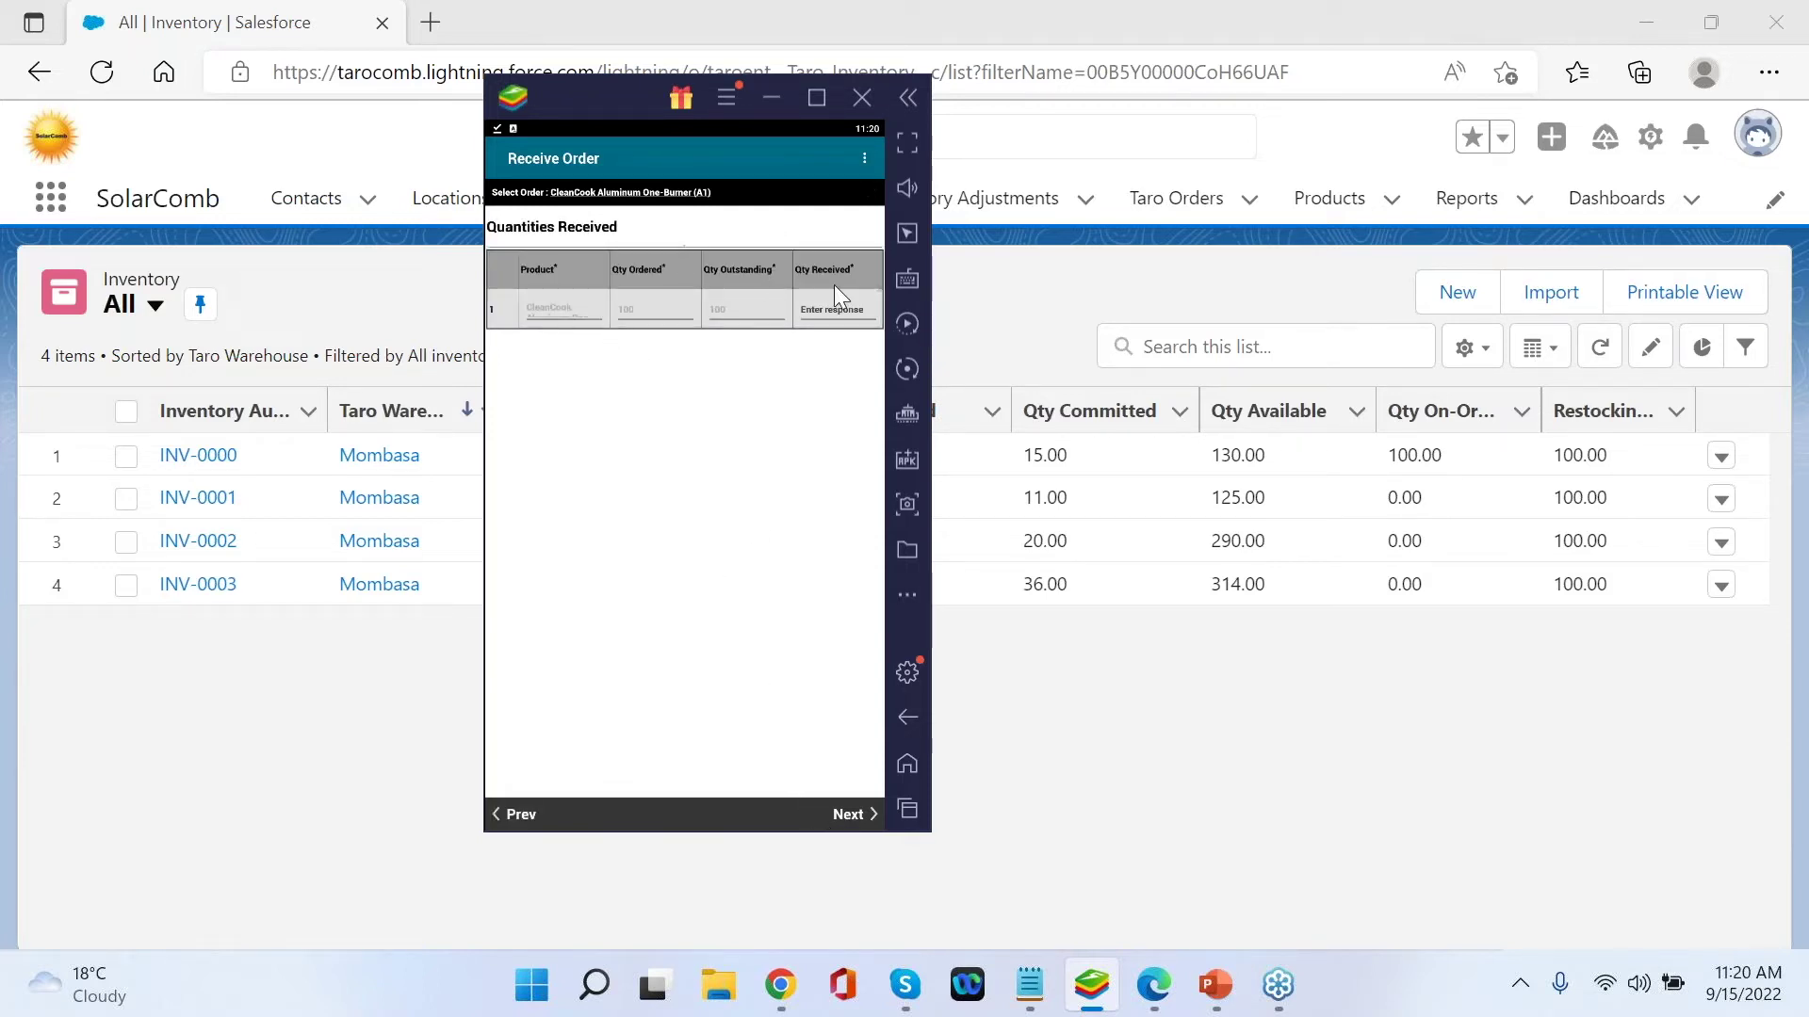
{"action": "left_click", "coordinate": [836, 310]}
{"action": "left_click", "coordinate": [851, 812]}
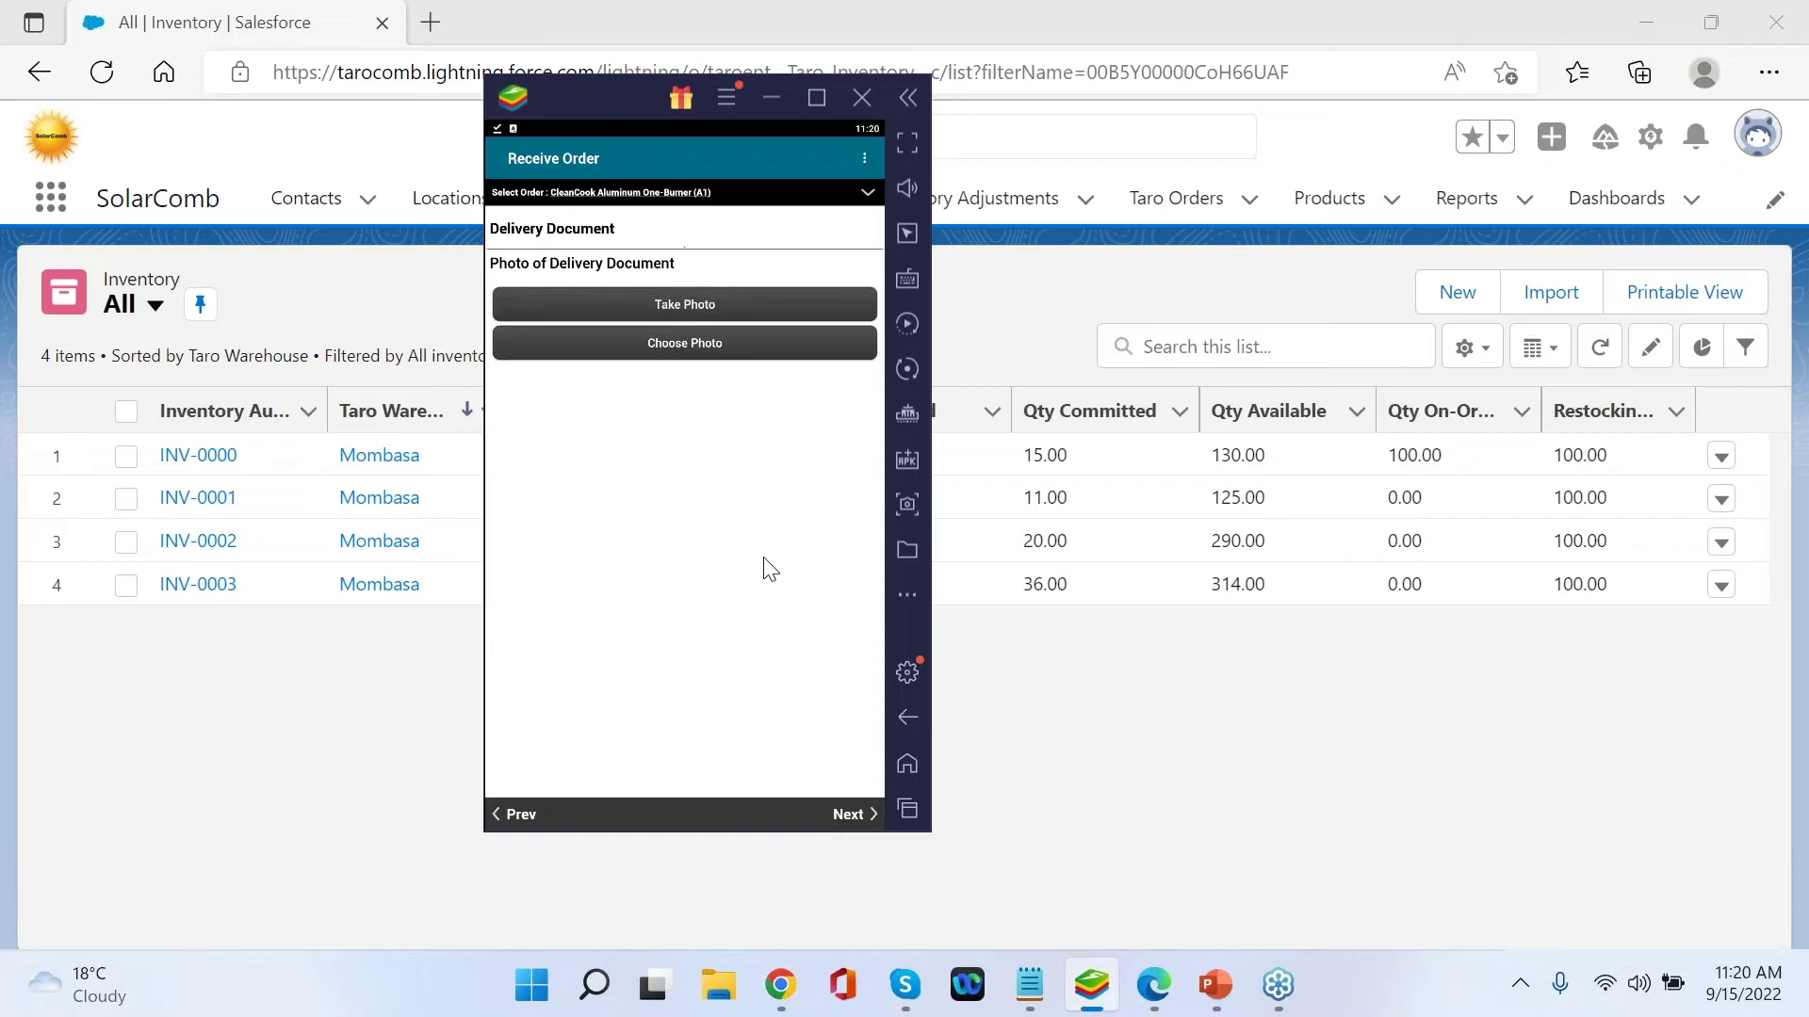
- Skip the delivery document photo and answer No to expecting additional deliveries on this order
{"action": "left_click", "coordinate": [848, 815]}
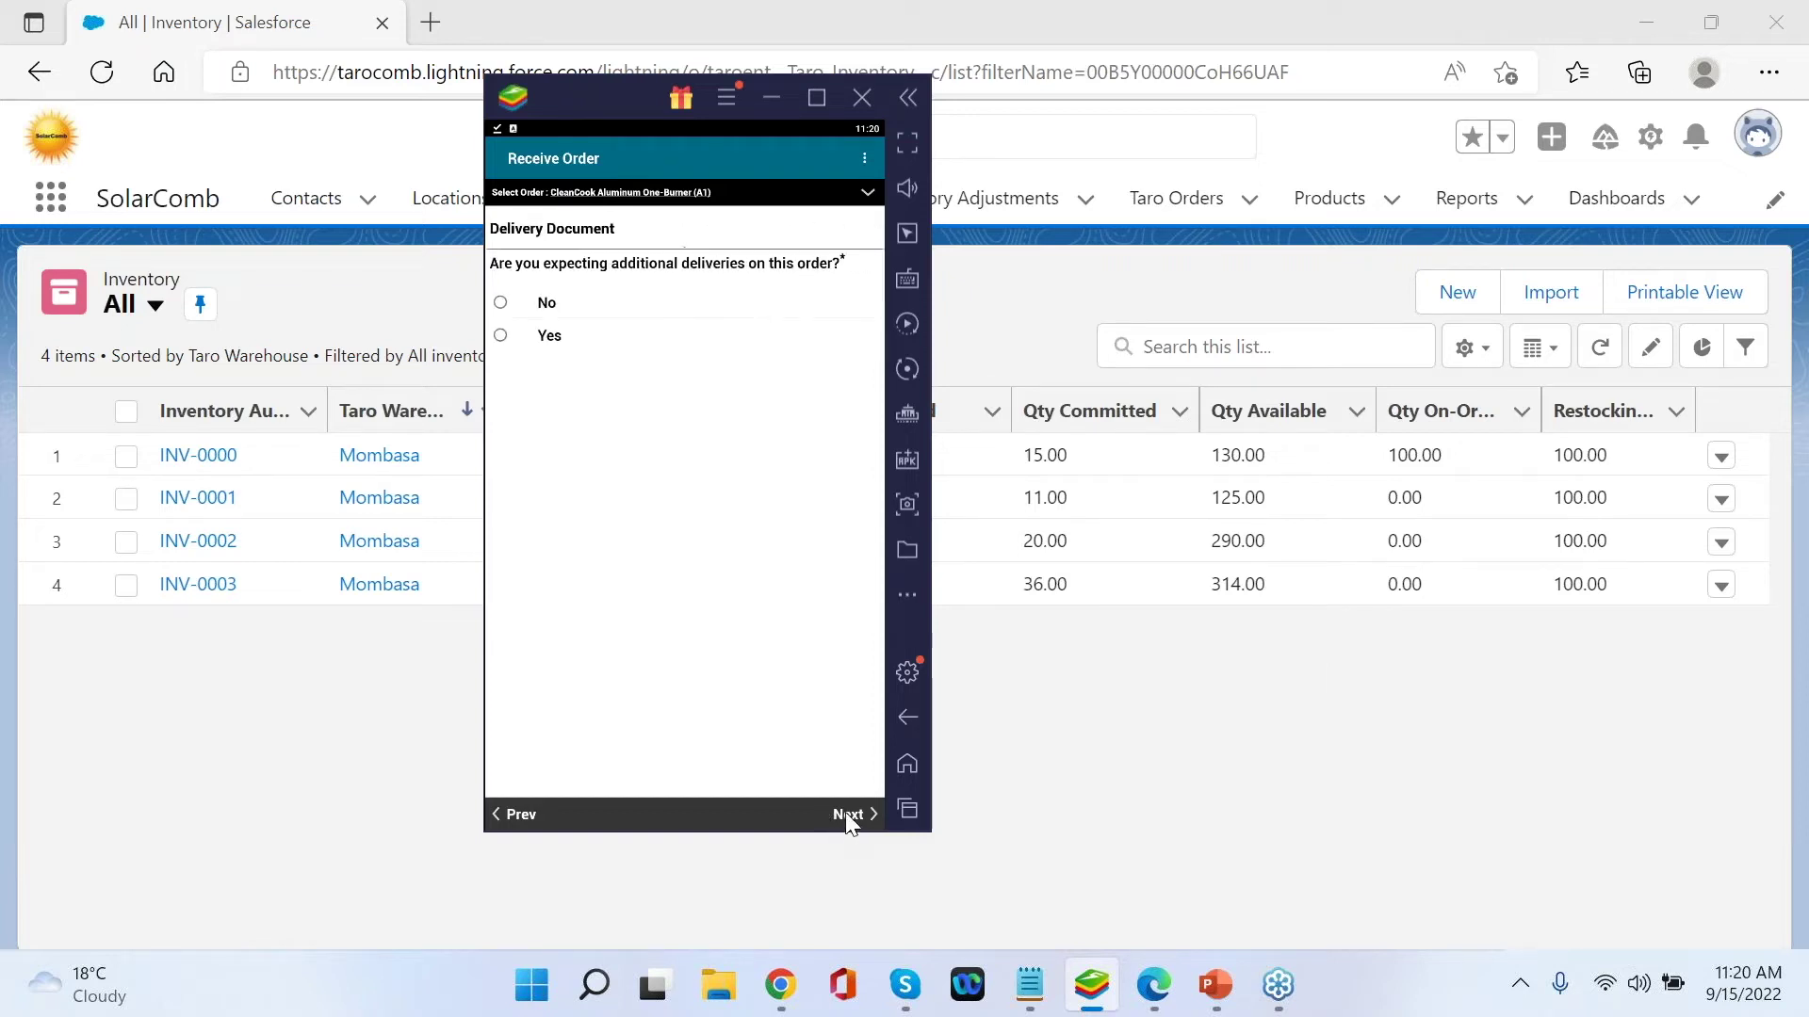
{"action": "left_click", "coordinate": [504, 303]}
{"action": "left_click", "coordinate": [847, 816]}
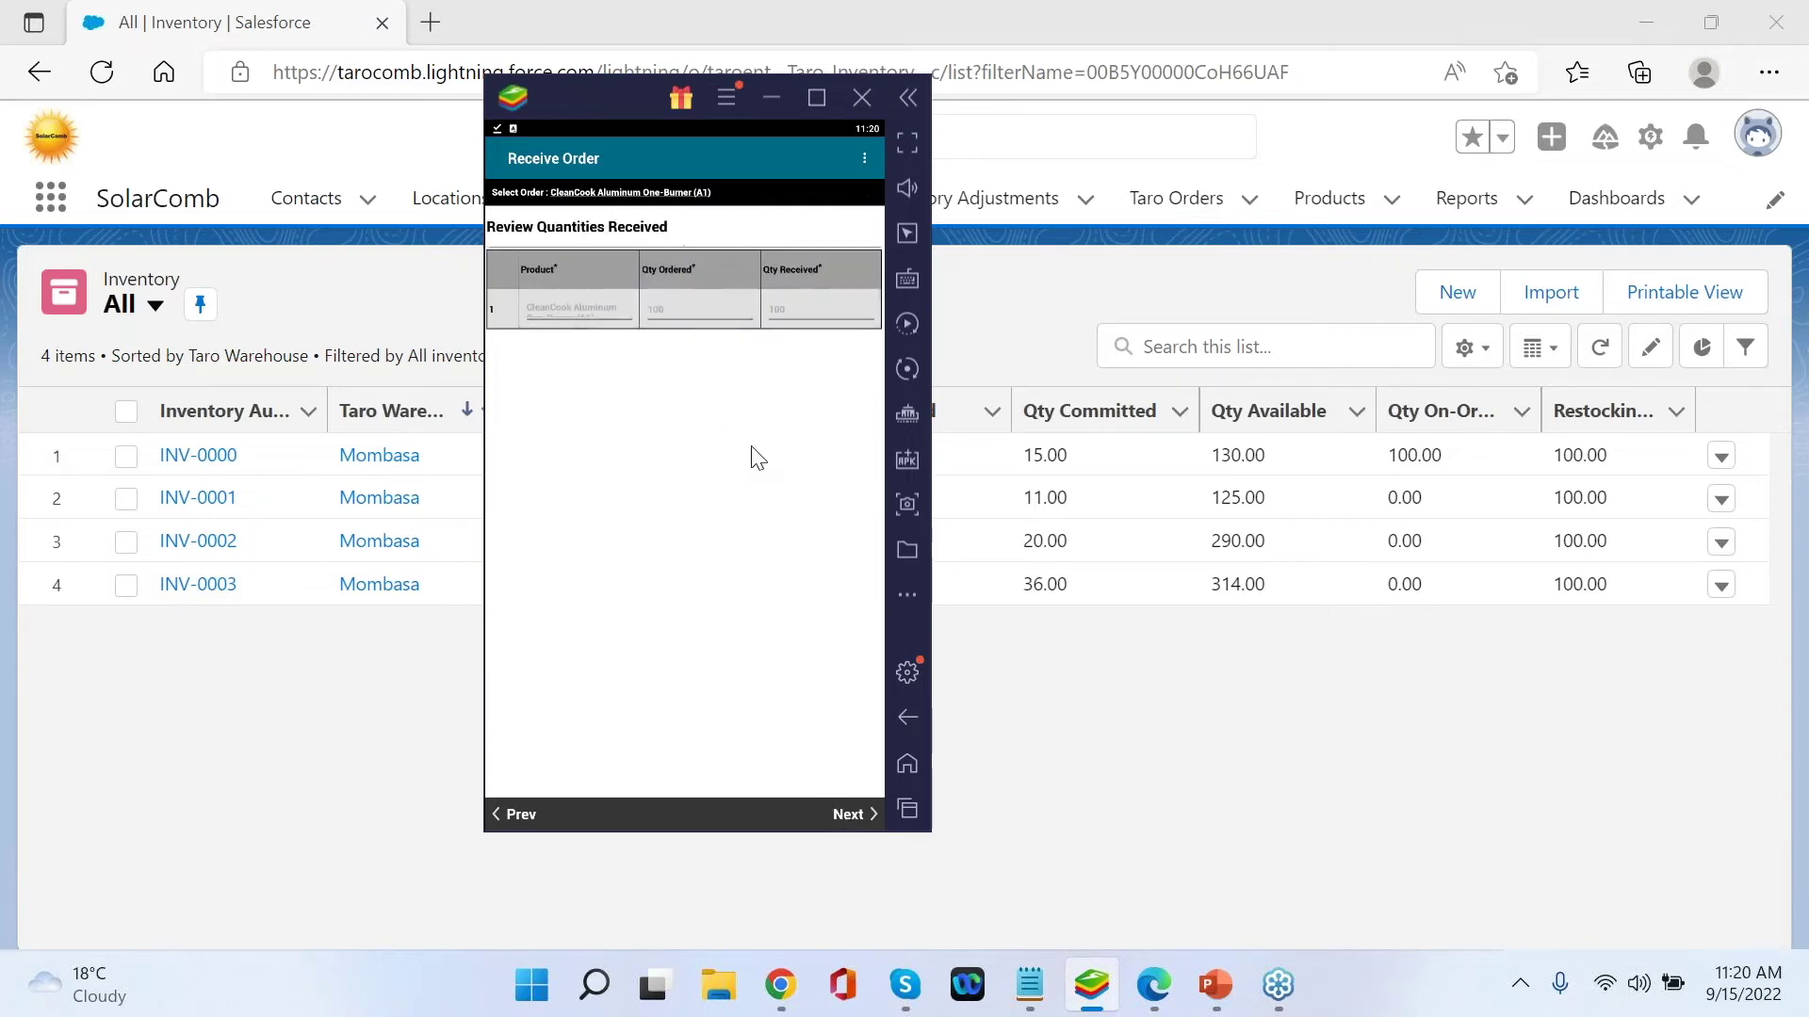
- Accept the reviewed quantities to mark the Receive Order task complete, and sync the job immediately
{"action": "left_click", "coordinate": [851, 815]}
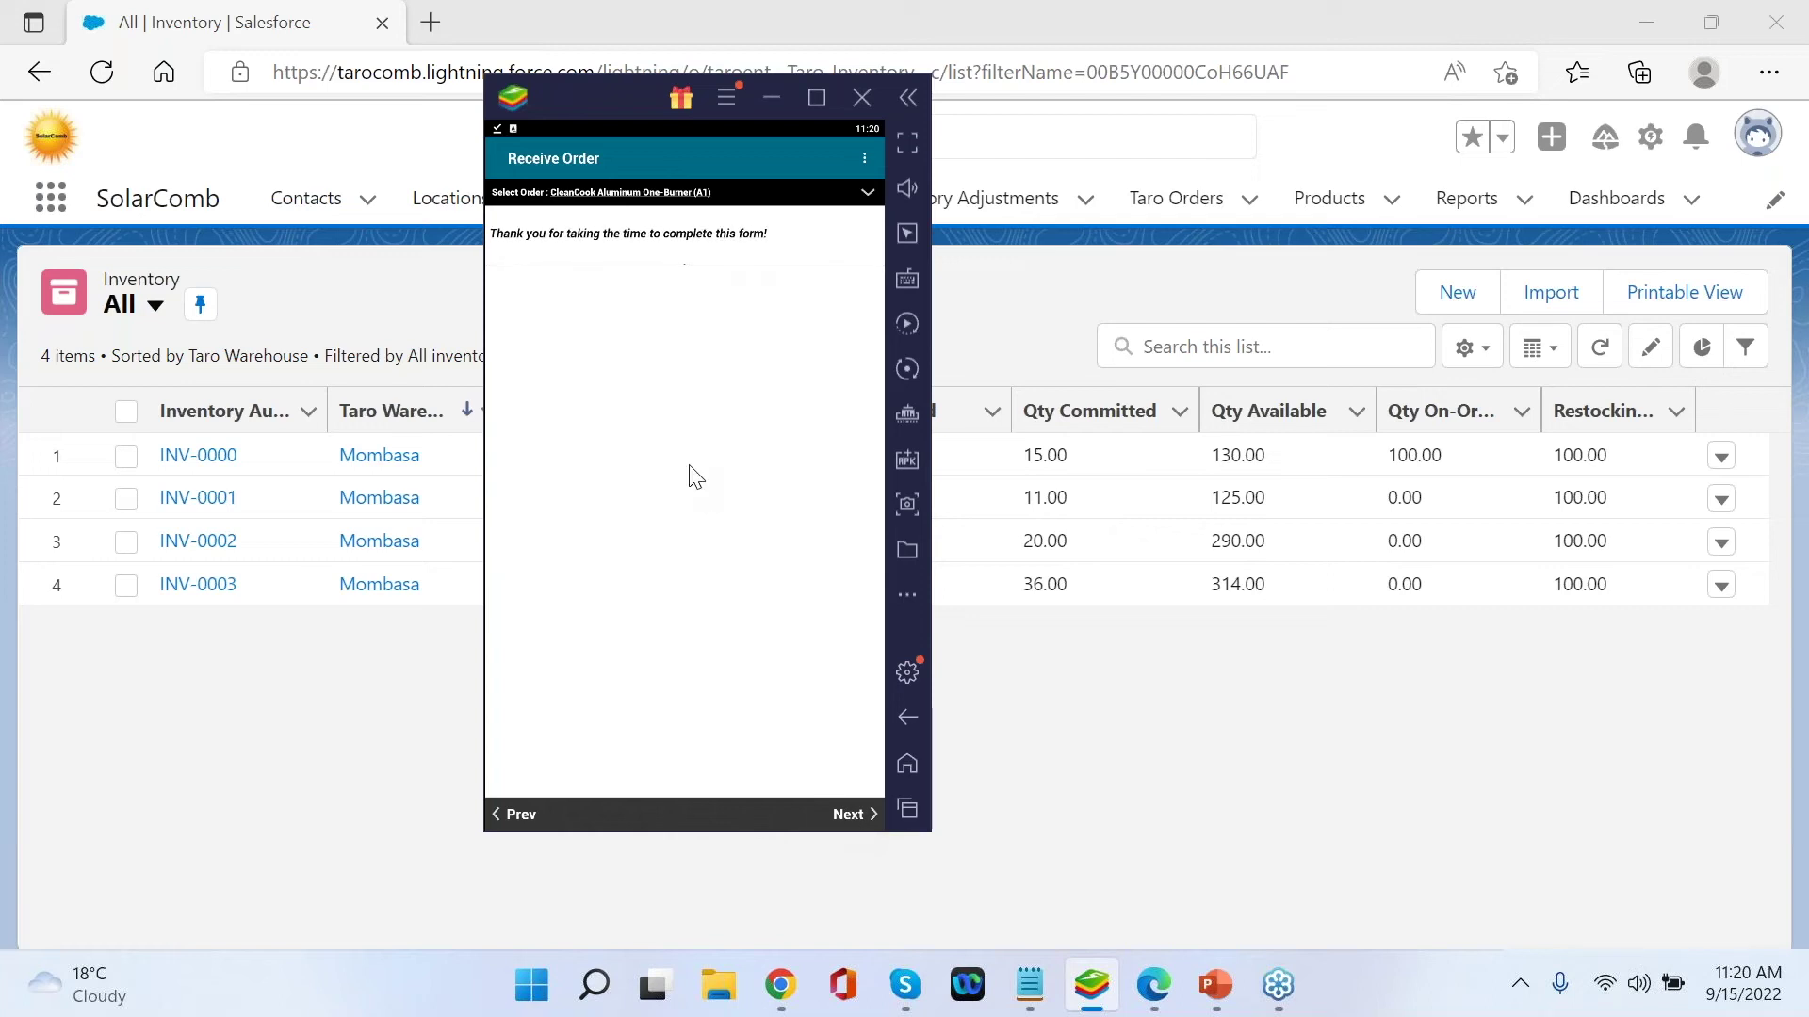
{"action": "left_click", "coordinate": [848, 814]}
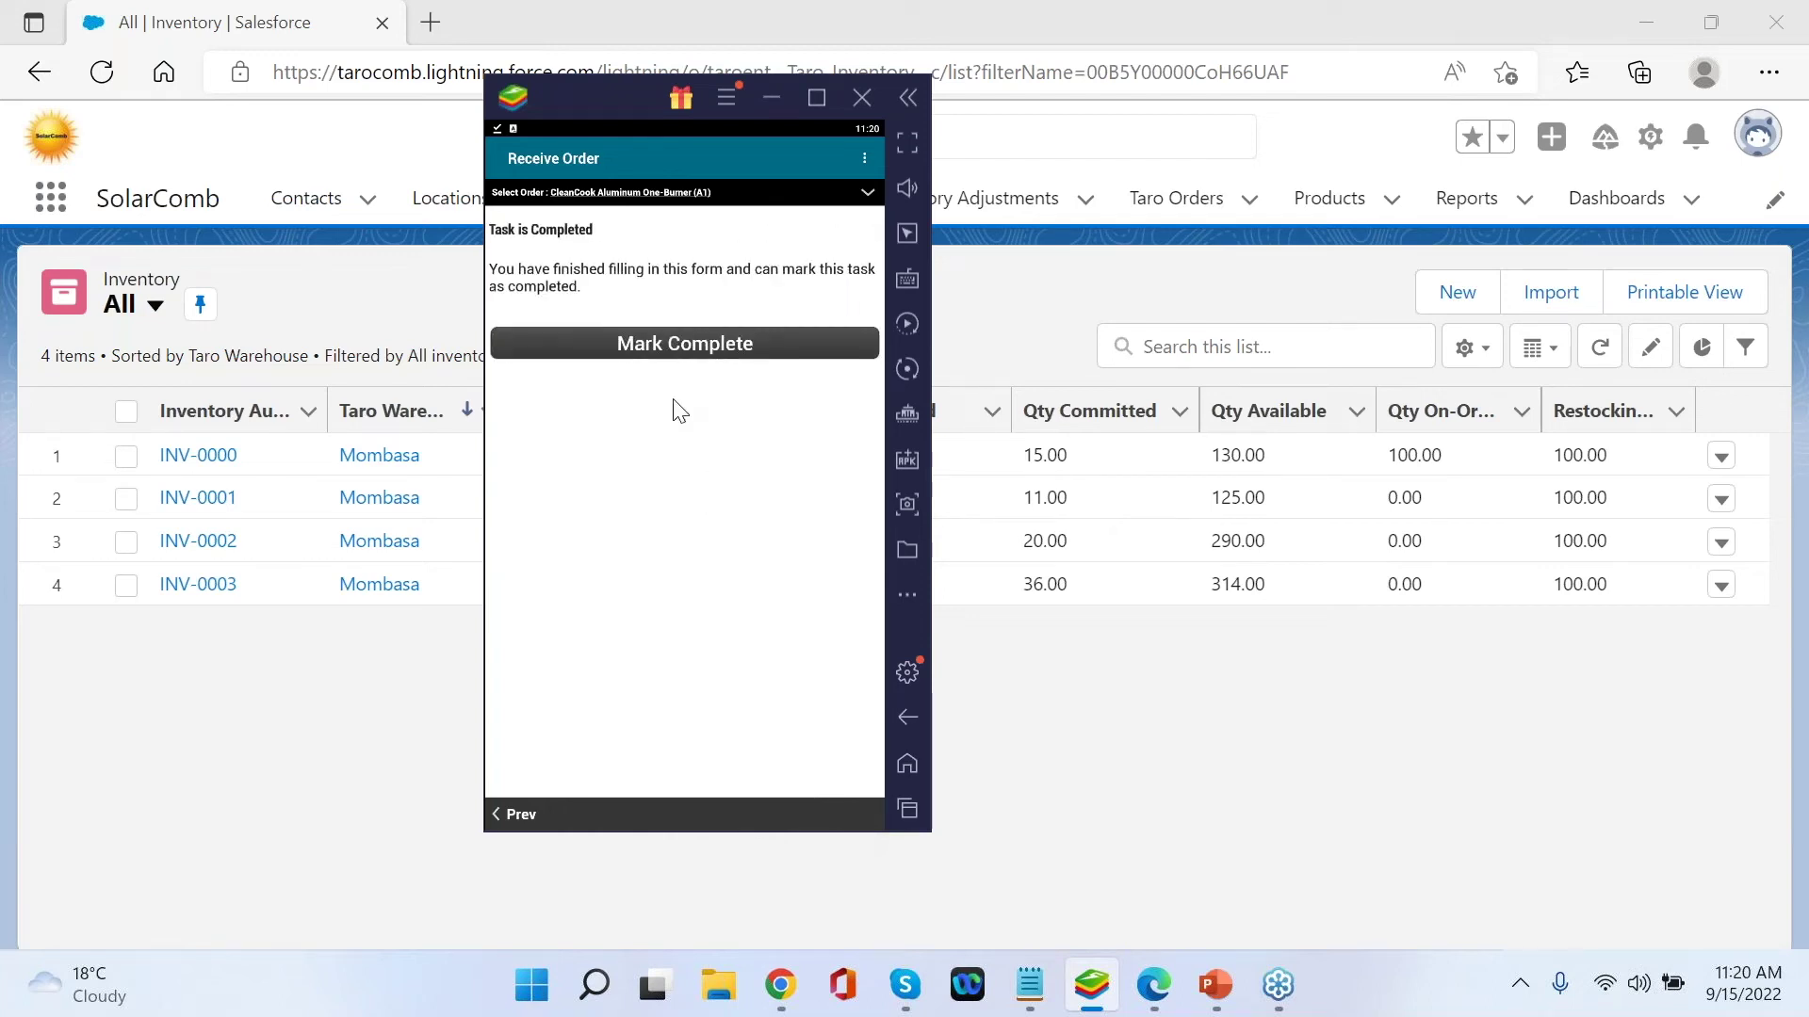
{"action": "left_click", "coordinate": [644, 341]}
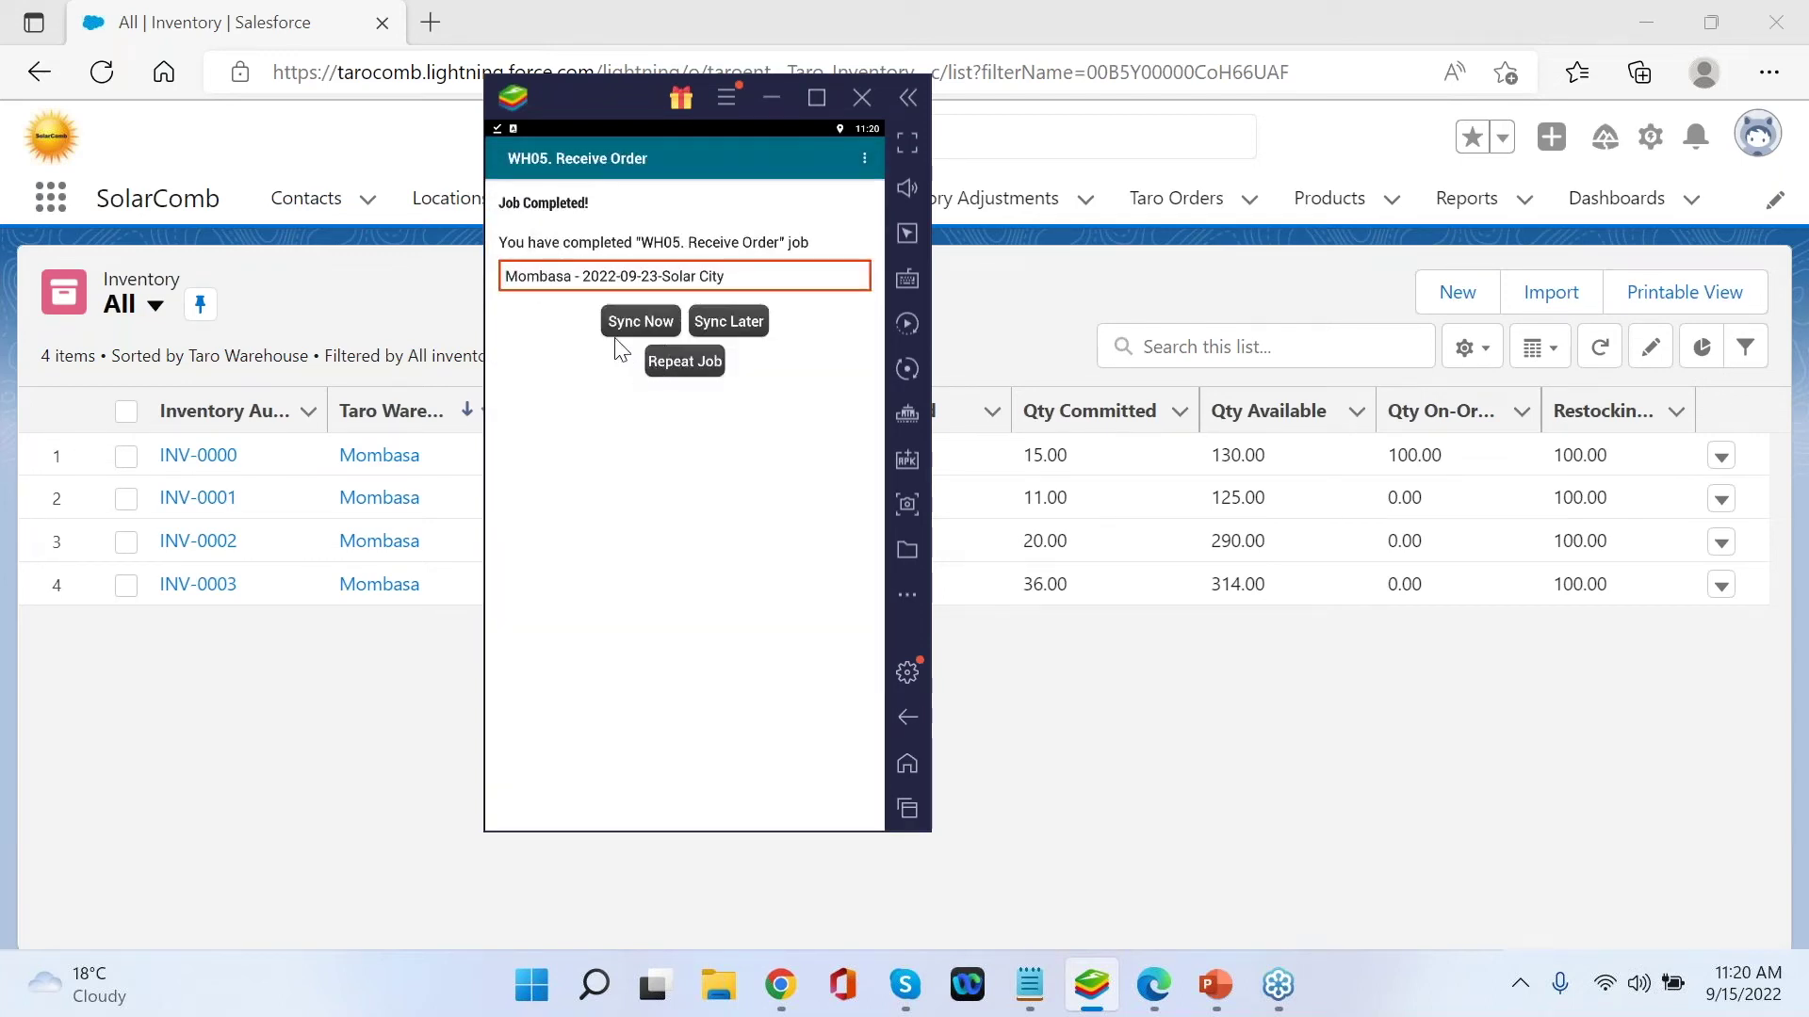
{"action": "left_click", "coordinate": [636, 324]}
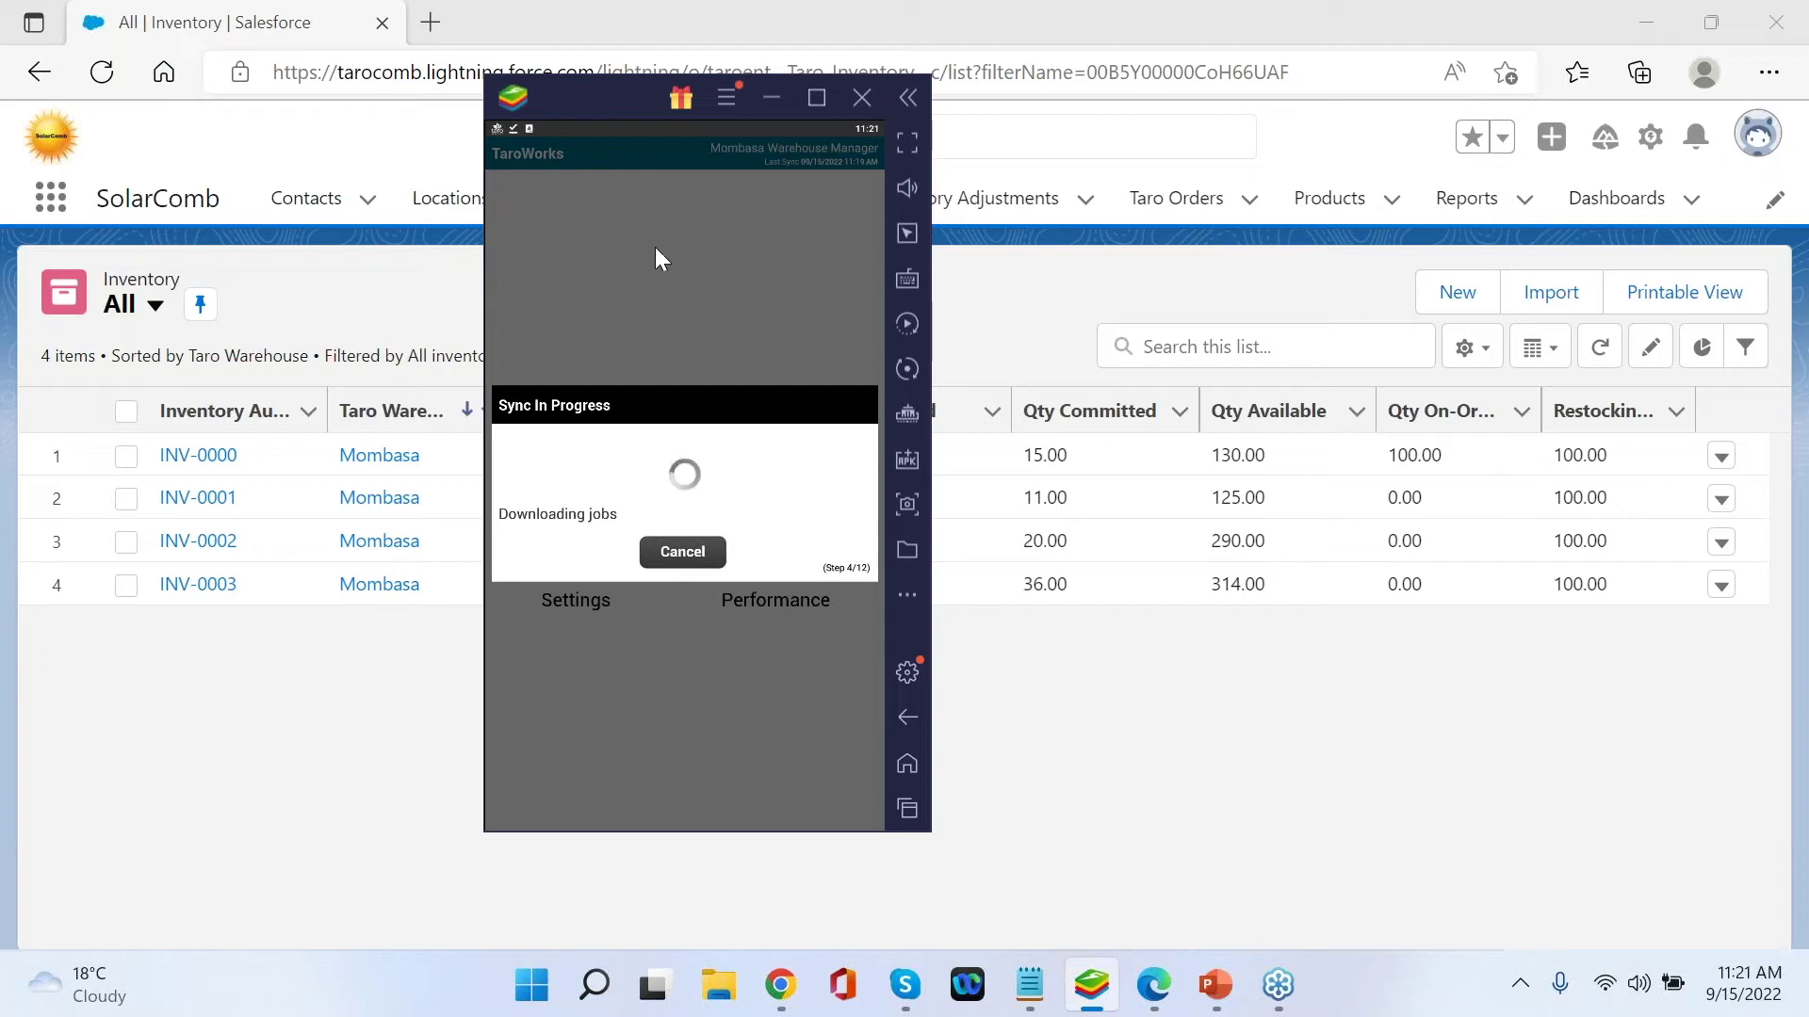
- Return to Salesforce in the browser and refresh the inventory list to check the Mombasa stock
{"action": "left_click", "coordinate": [771, 98]}
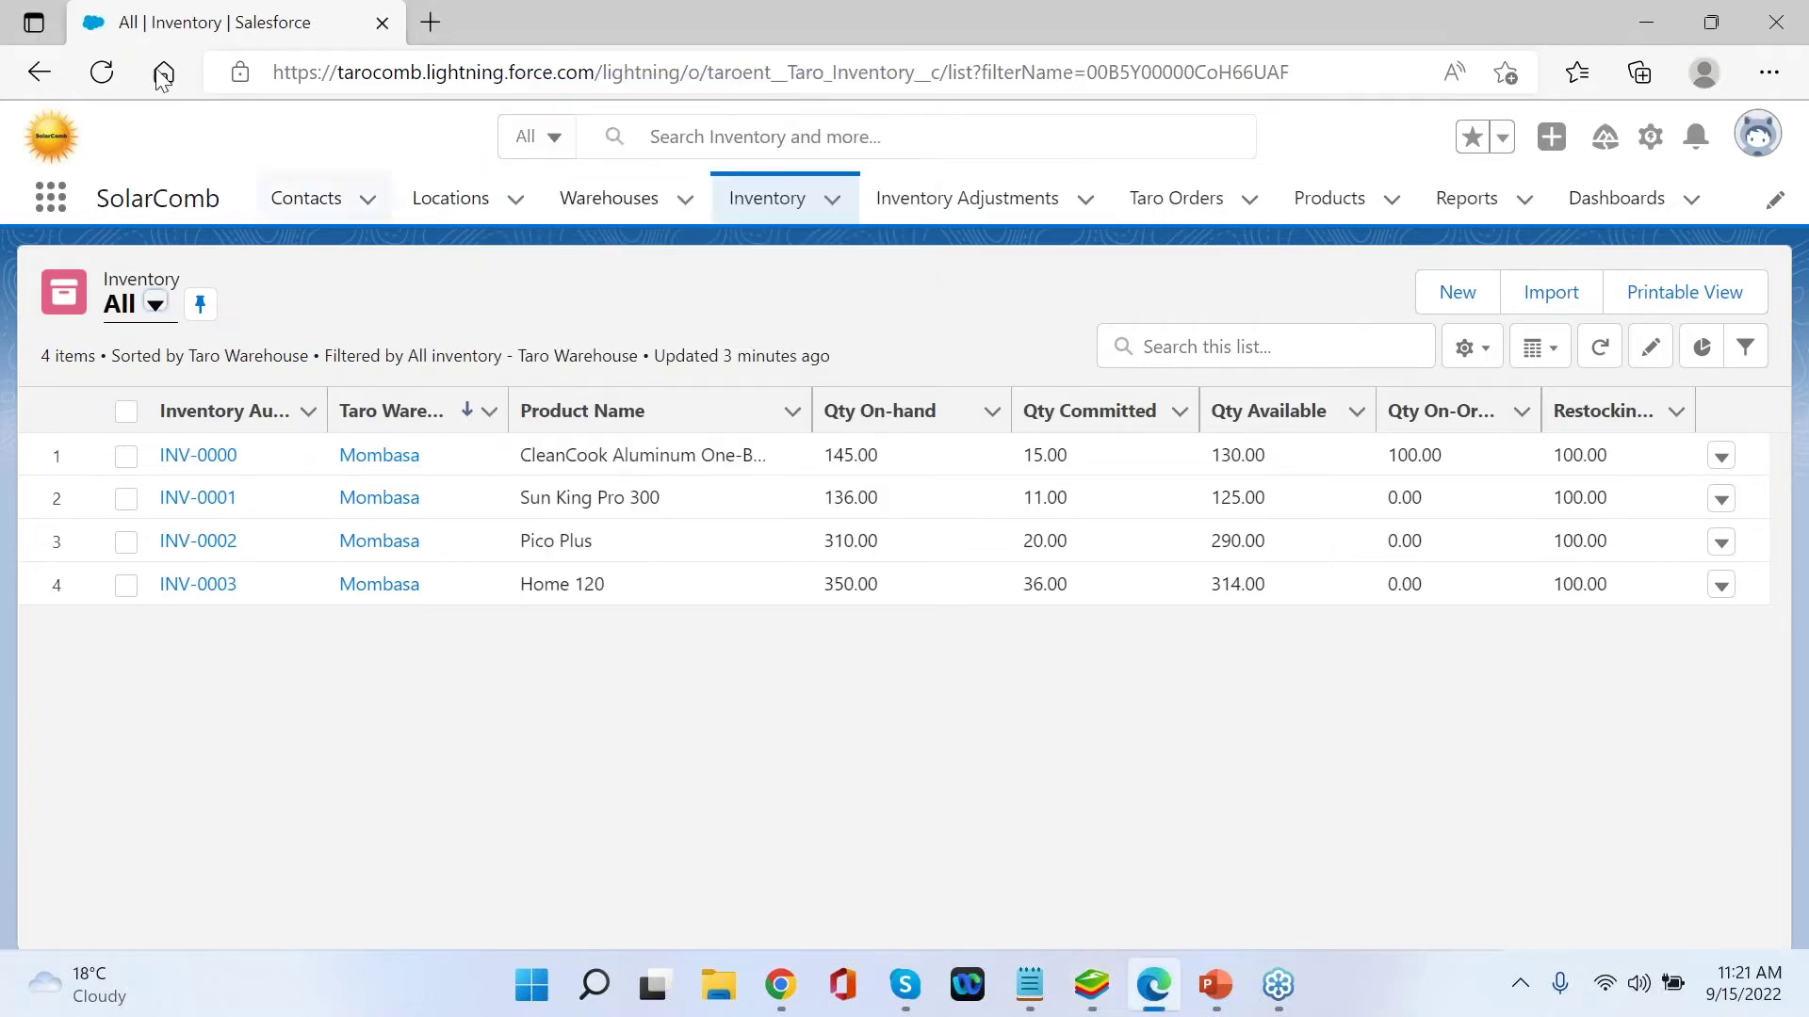
{"action": "left_click", "coordinate": [107, 76]}
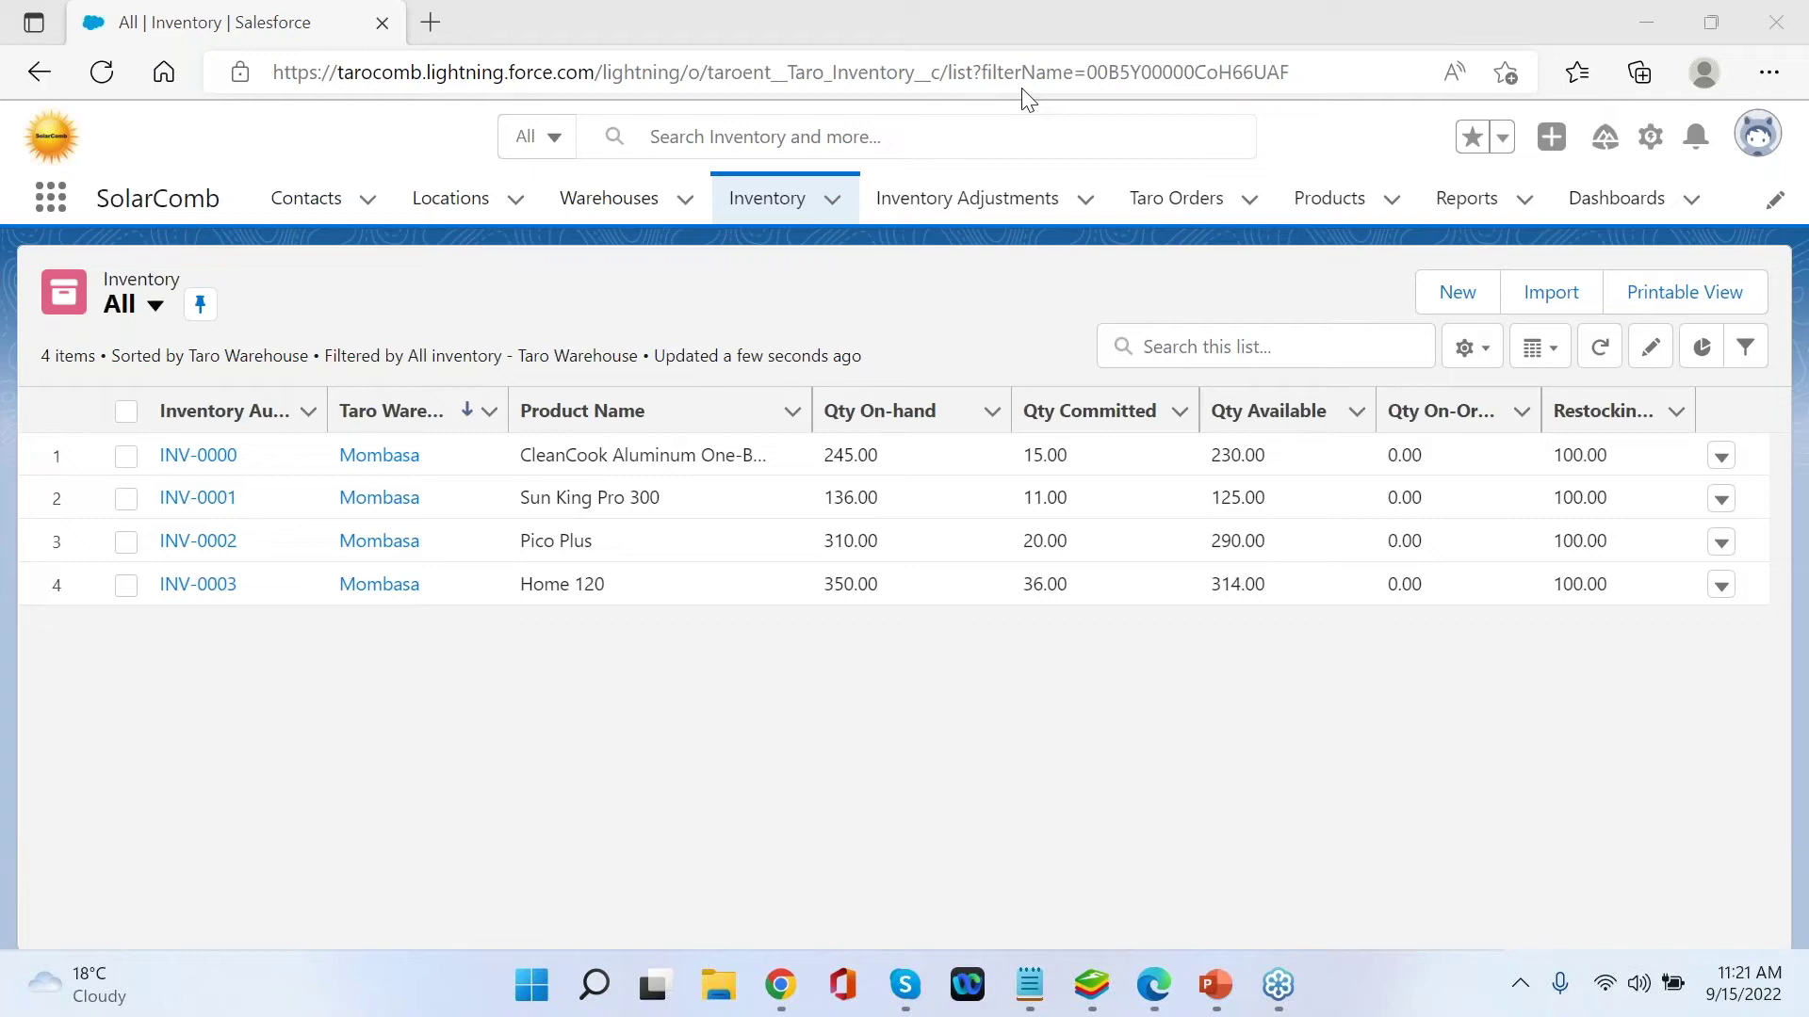
- Remove the Mombasa Taro Warehouse filter from the inventory list view and save the view
{"action": "left_click", "coordinate": [1748, 358]}
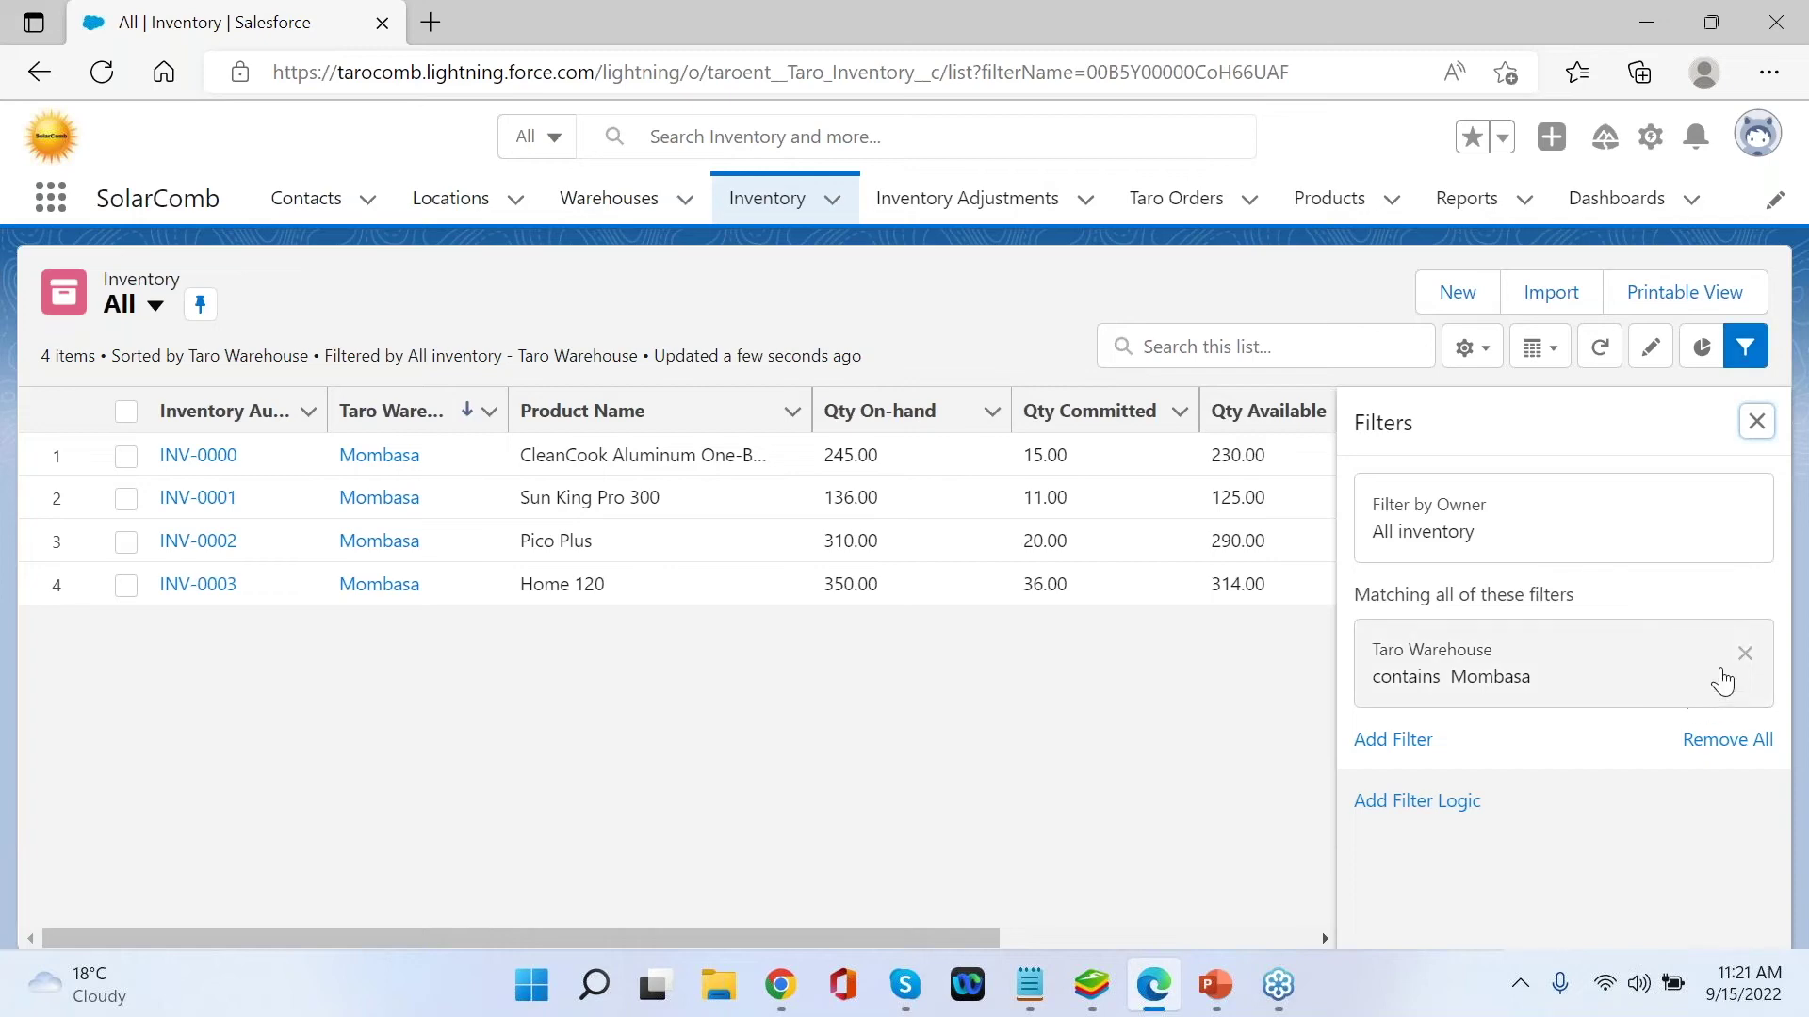
{"action": "left_click", "coordinate": [1745, 653]}
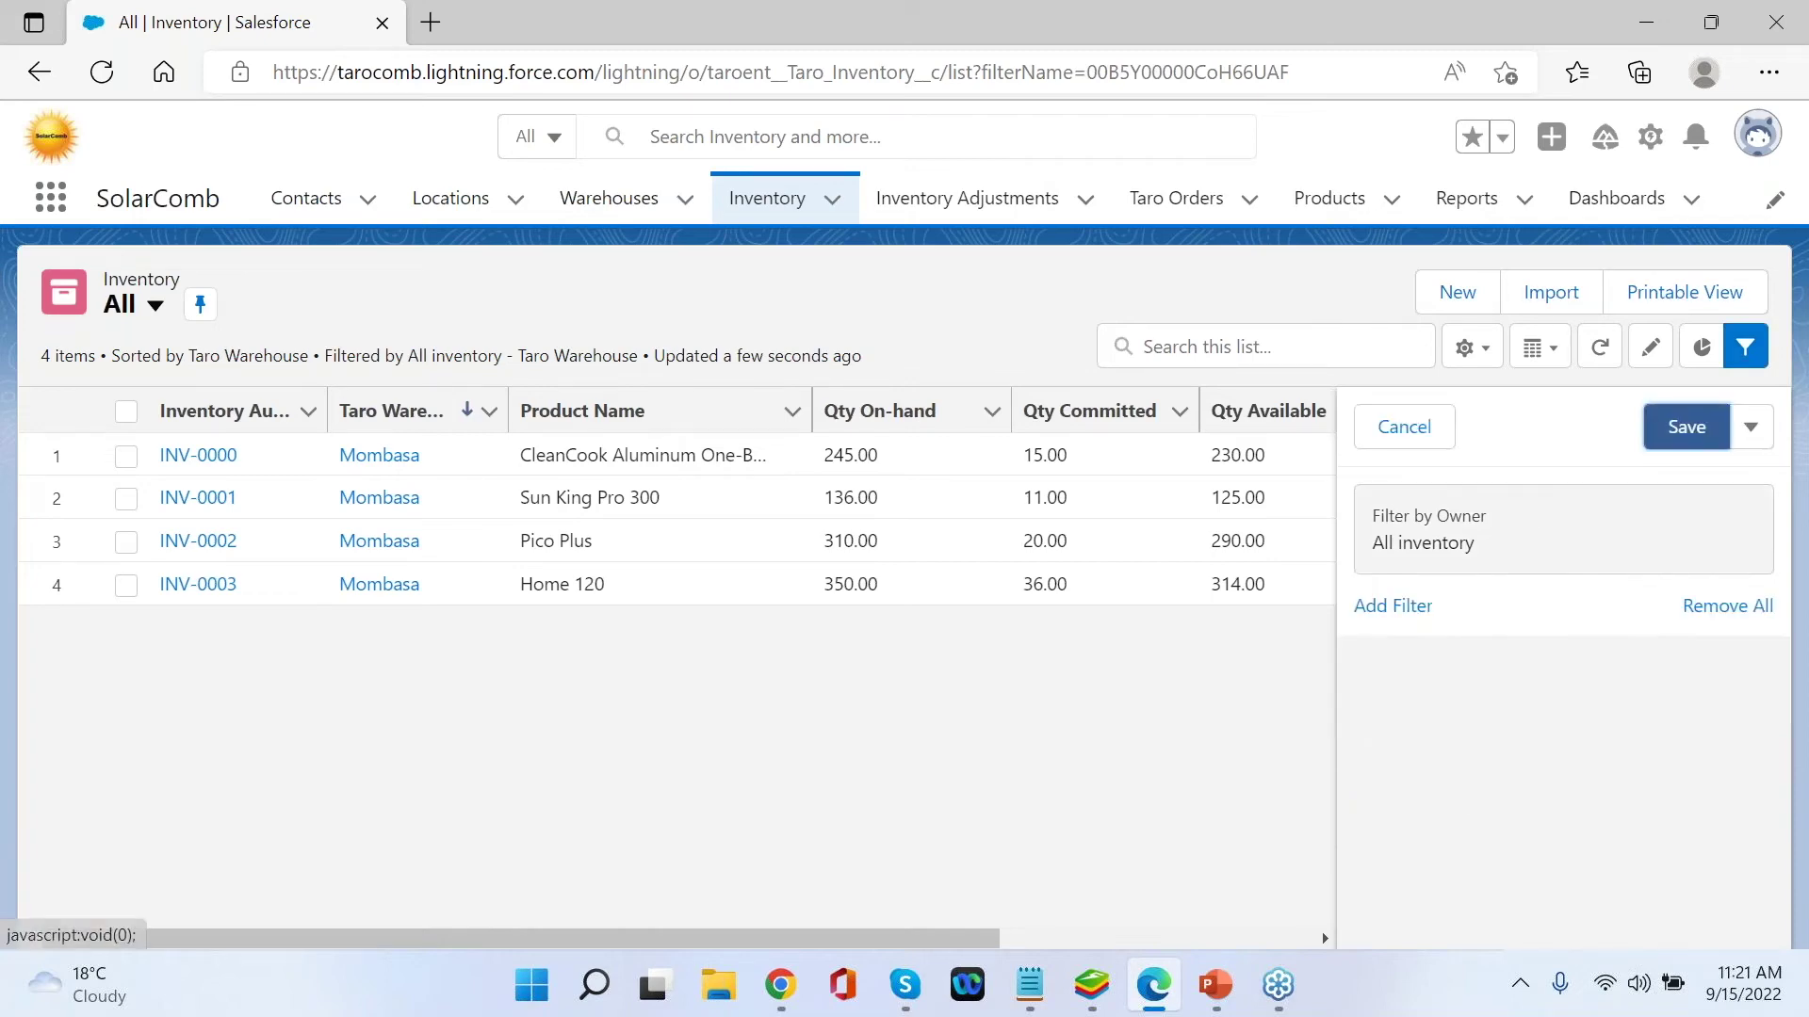
{"action": "left_click", "coordinate": [1686, 428]}
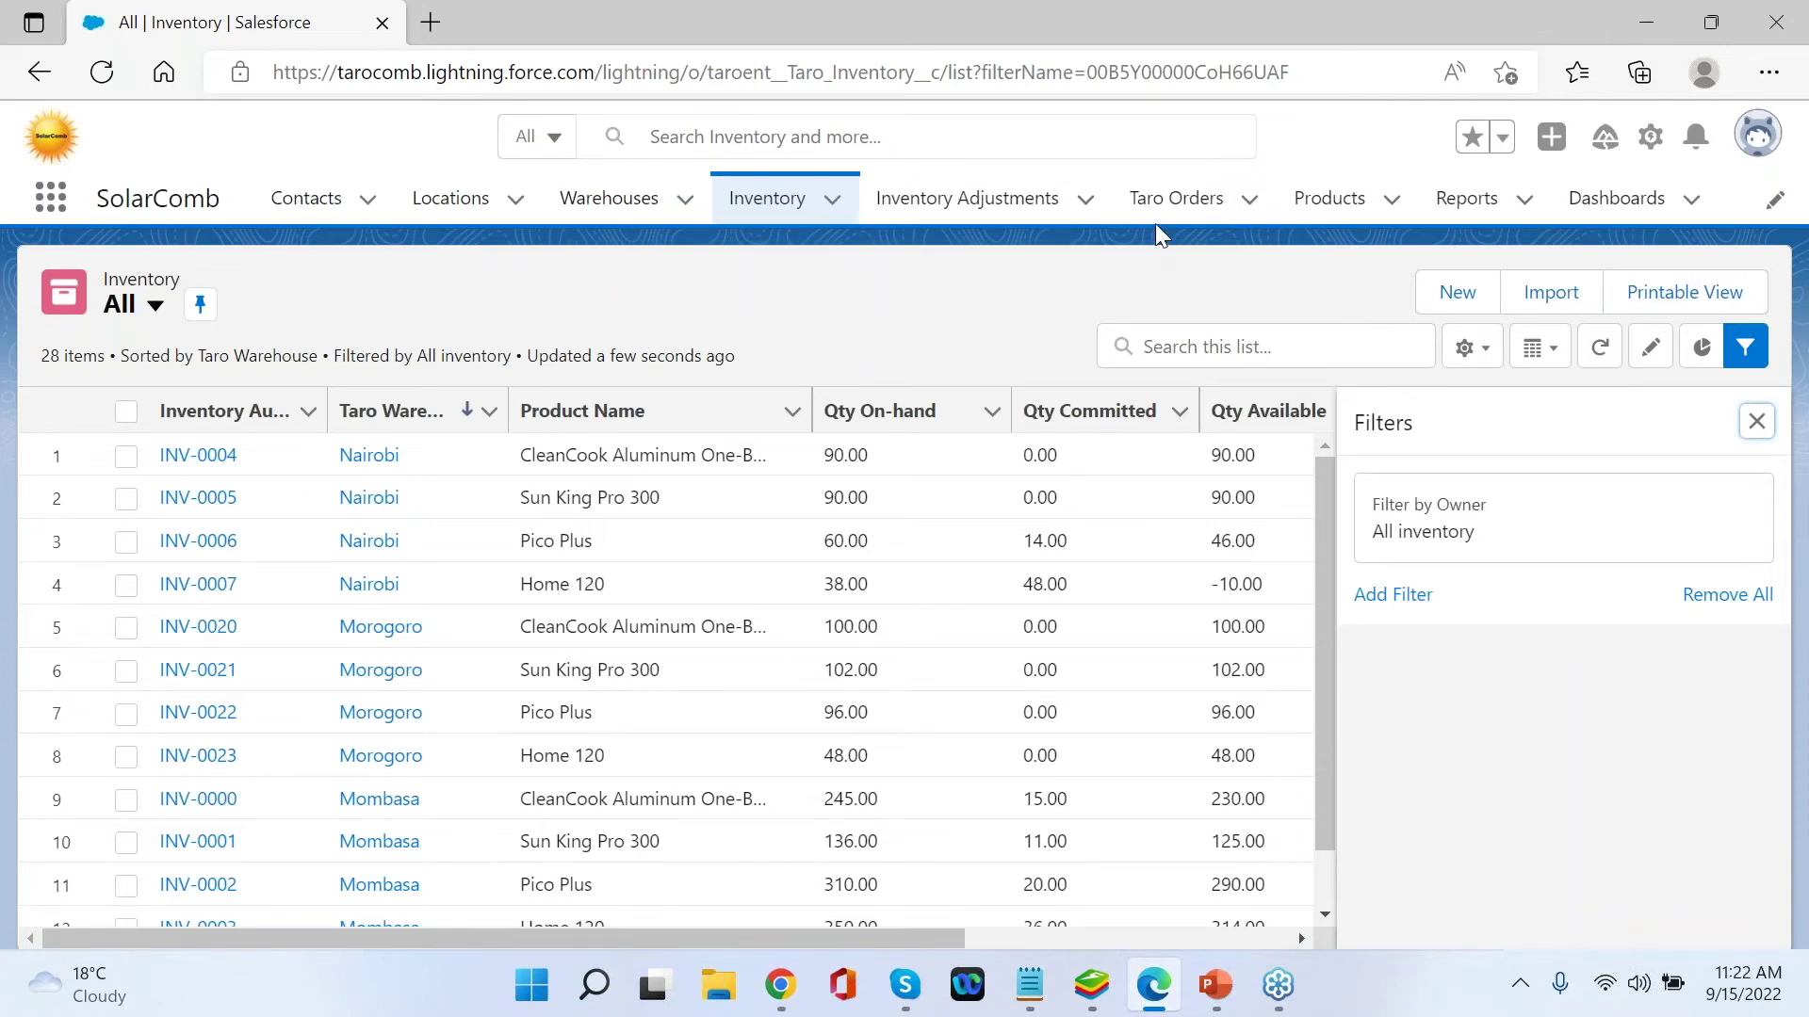
- Start a new Taro order in Salesforce and select the Sales Order record type
{"action": "left_click", "coordinate": [1177, 211]}
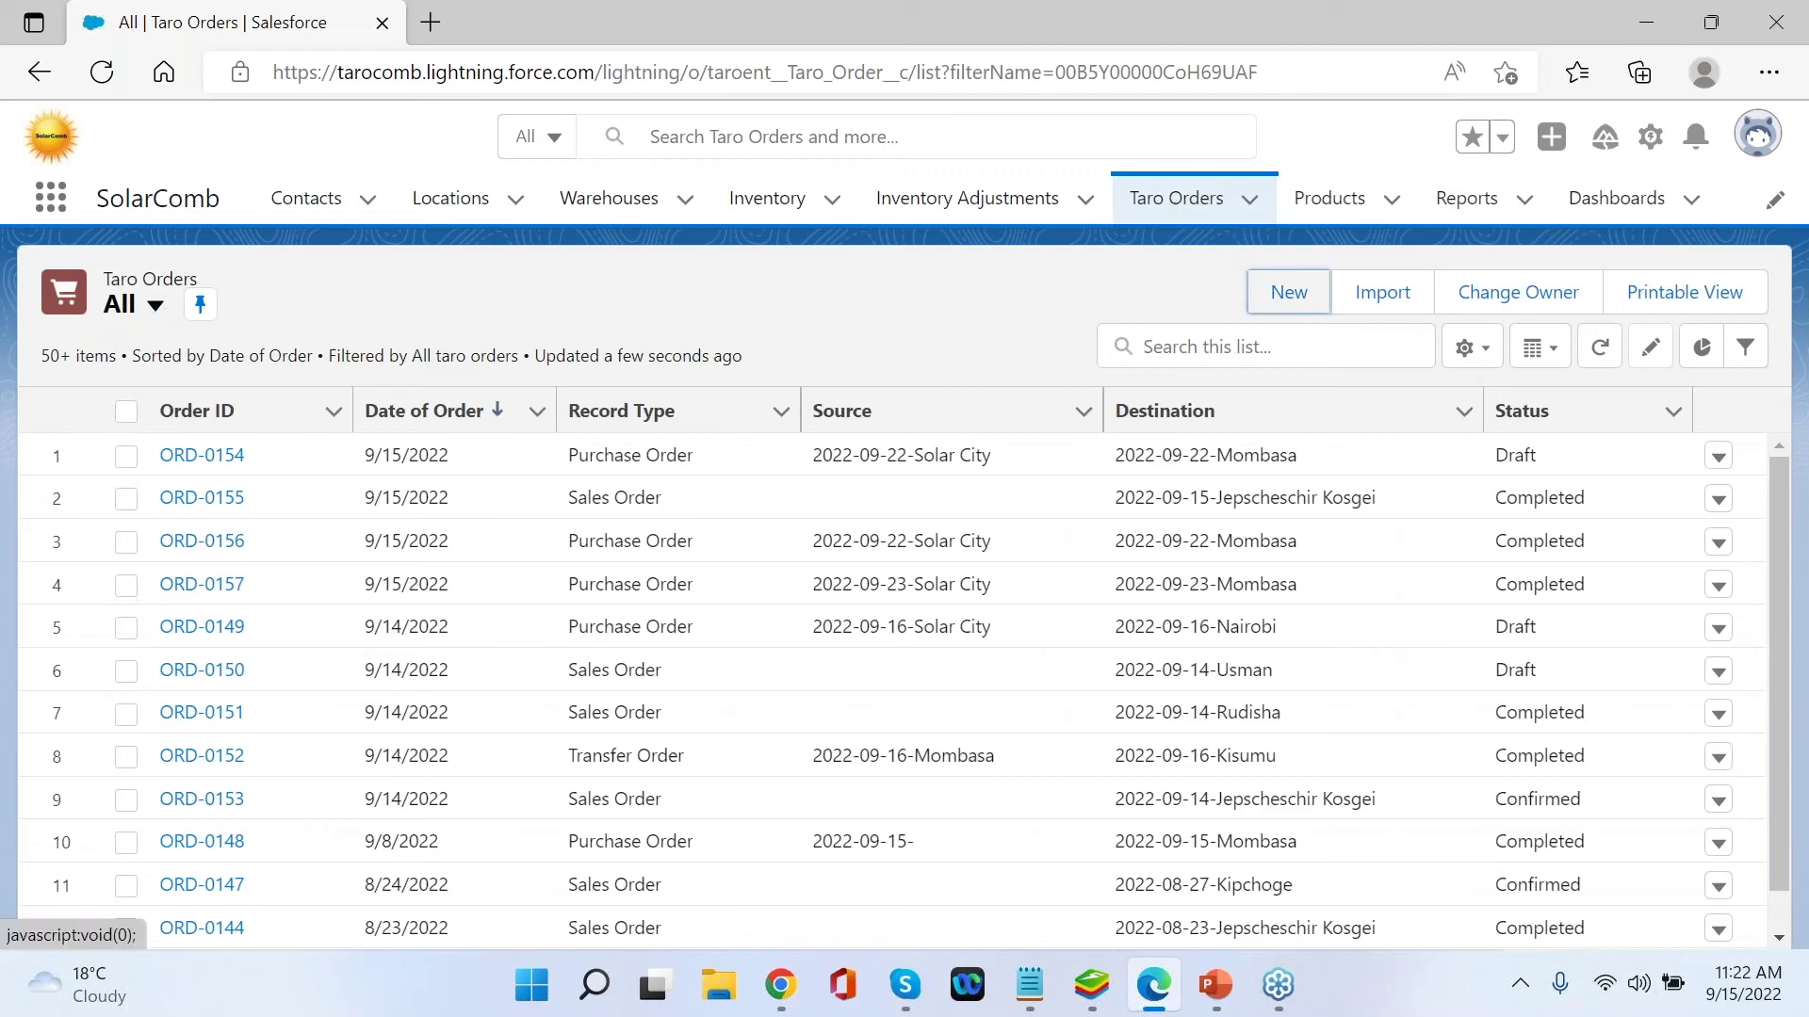
{"action": "left_click", "coordinate": [1289, 292]}
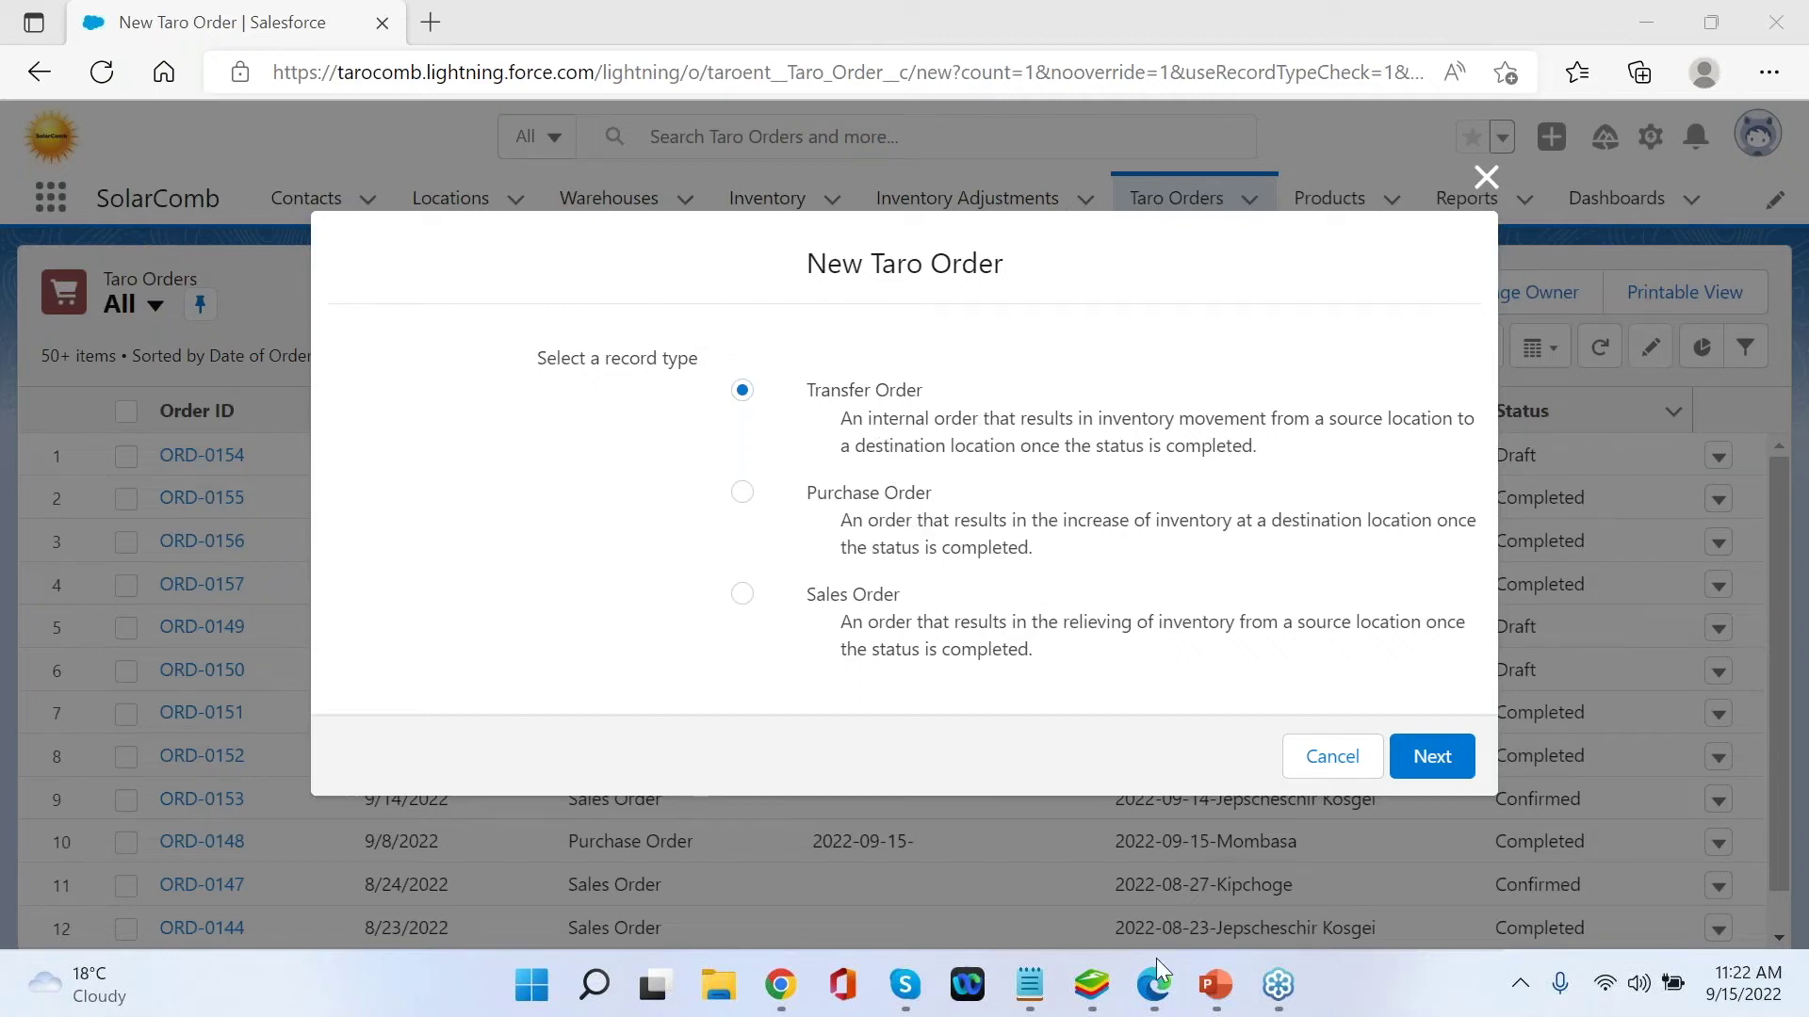
{"action": "mouse_move", "coordinate": [1094, 995]}
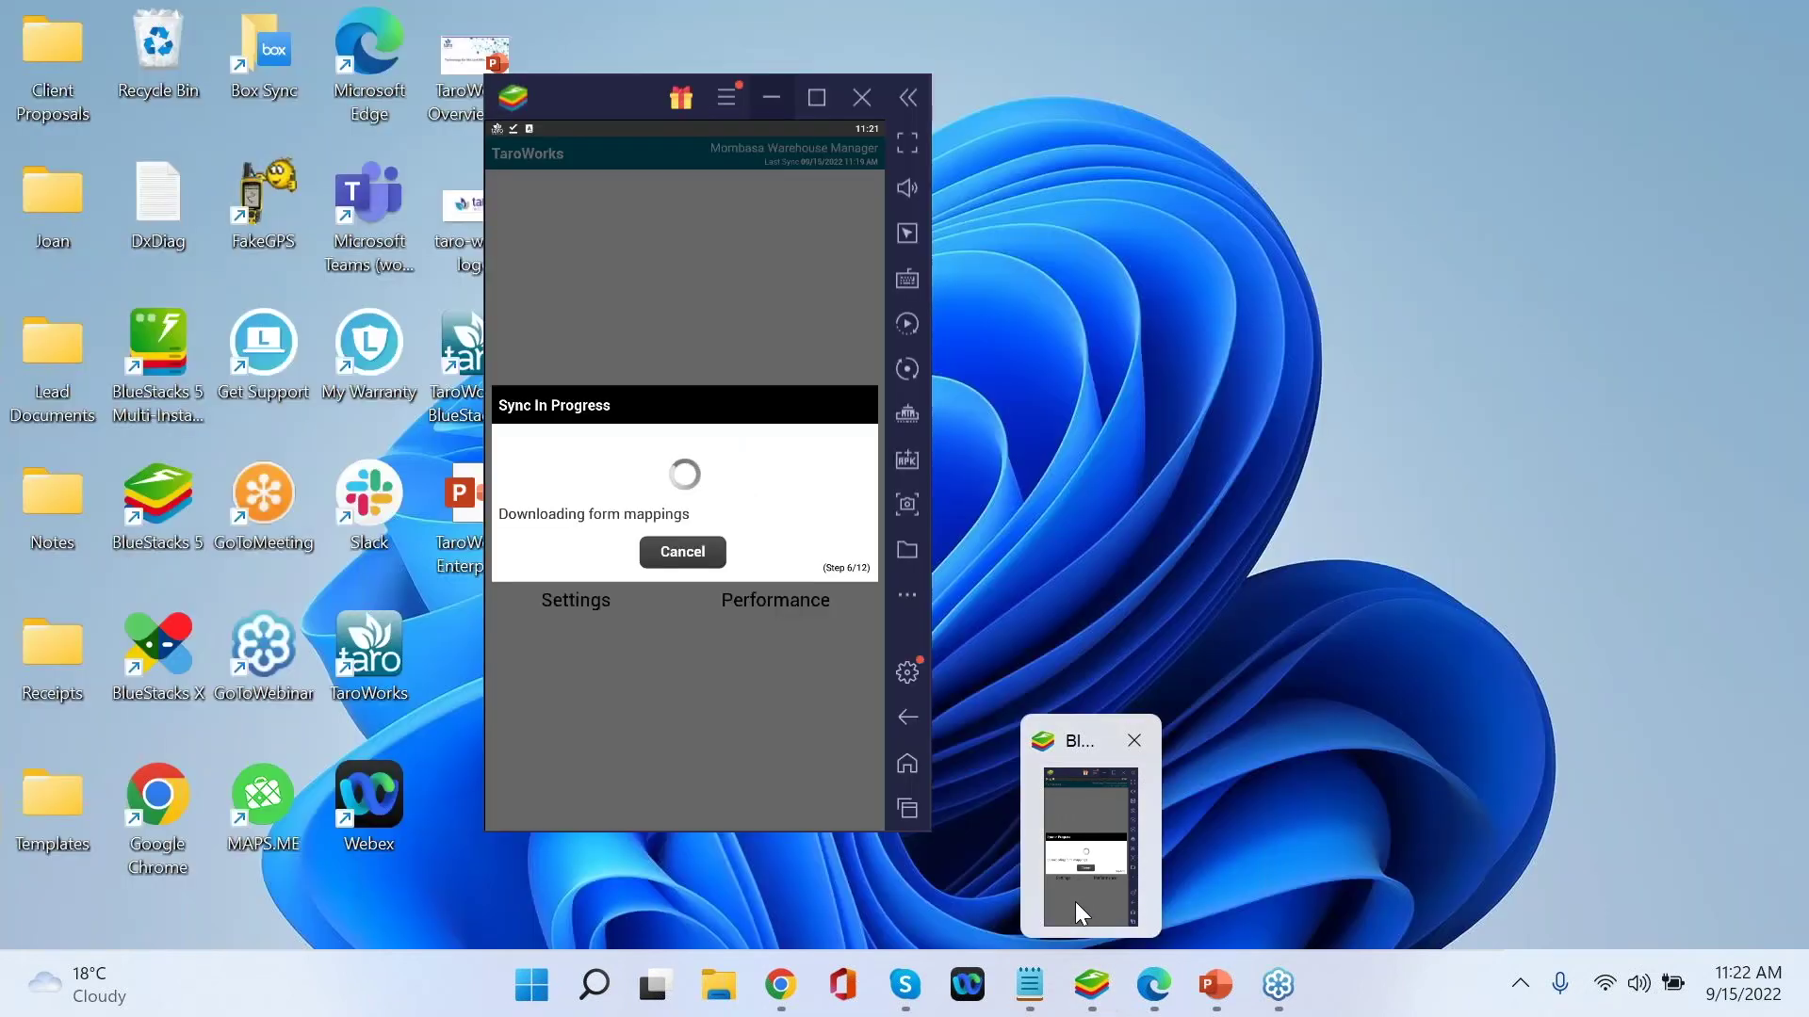
{"action": "left_click", "coordinate": [1076, 902]}
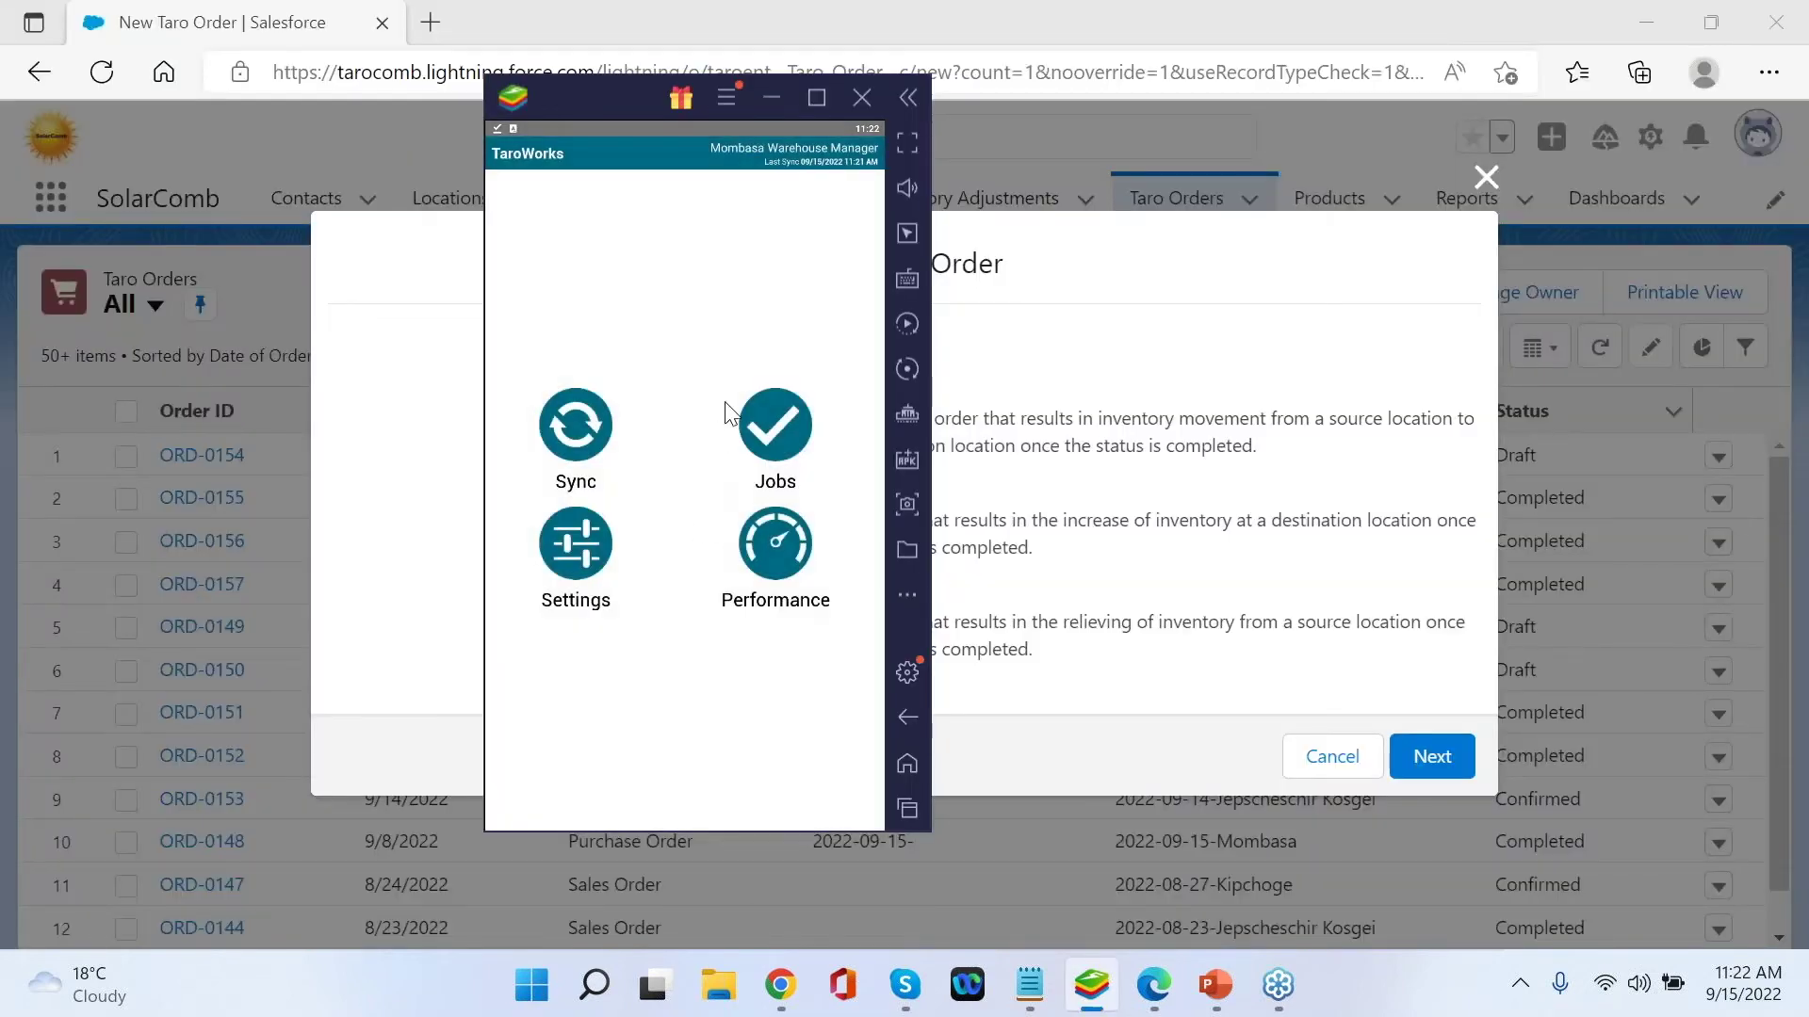
{"action": "left_click", "coordinate": [771, 98]}
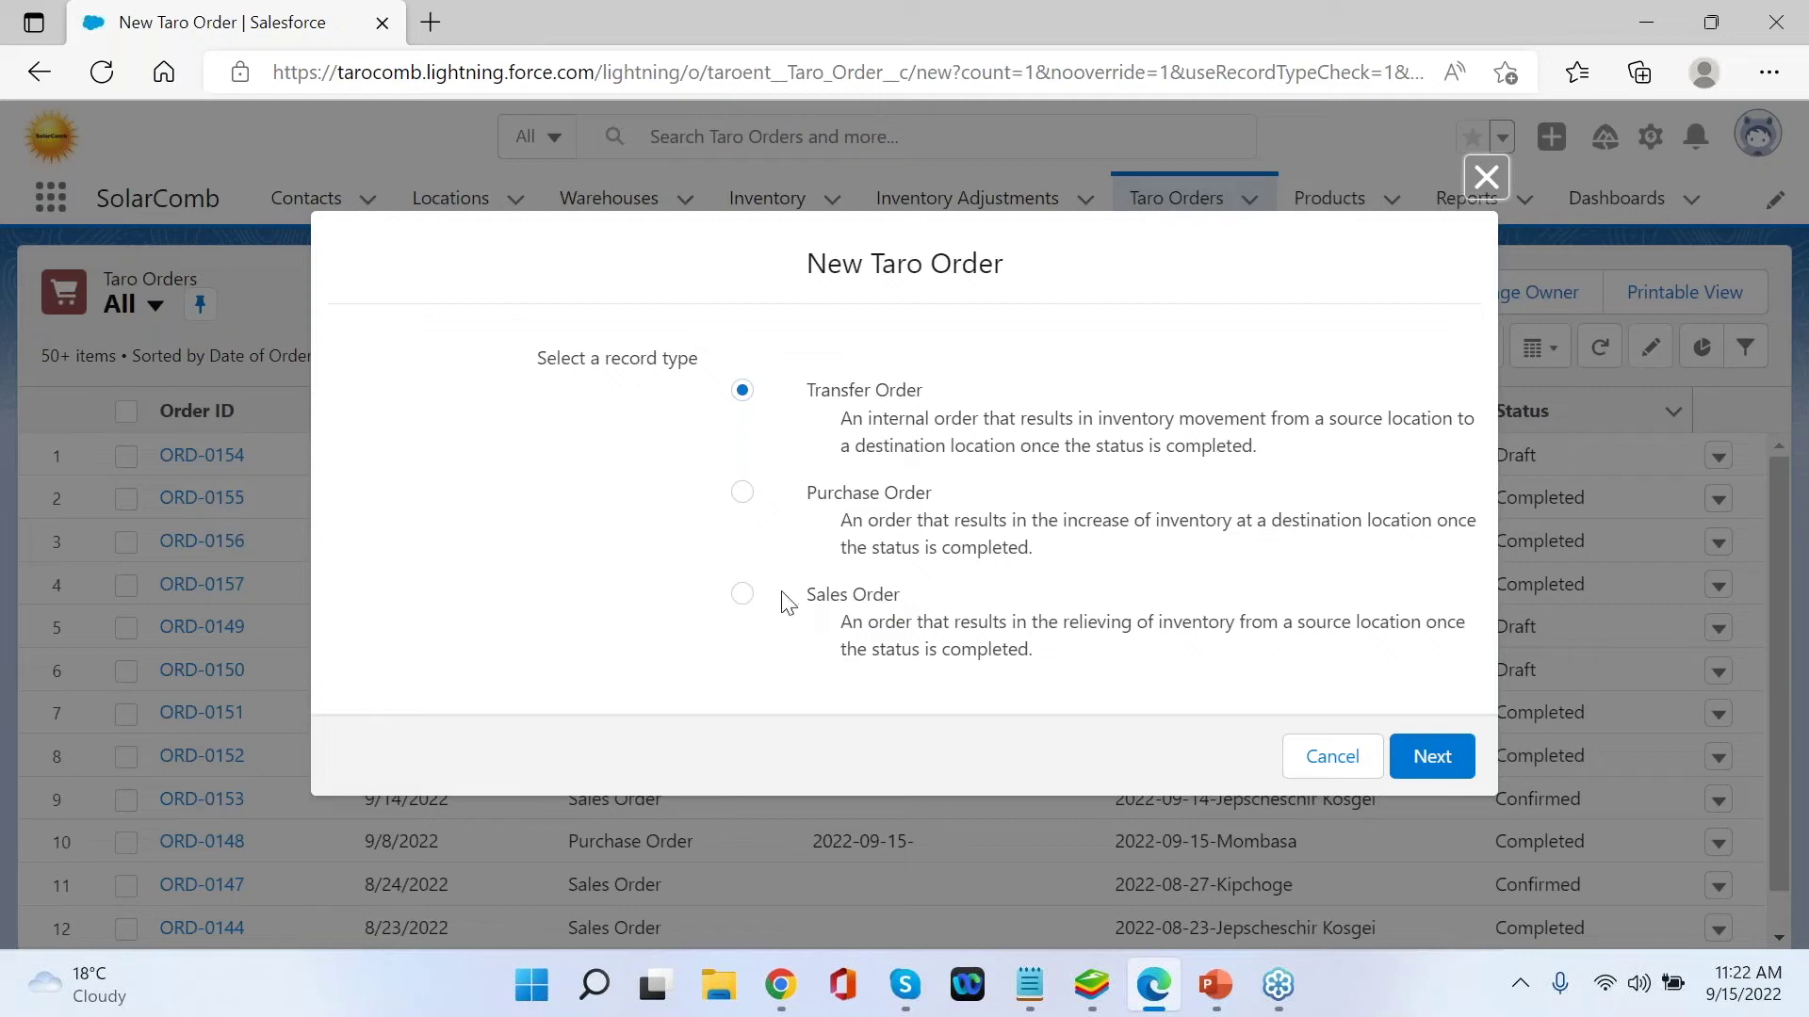
{"action": "left_click", "coordinate": [742, 594]}
- Switch to the TaroWorks mobile app and log out of the Mombasa Warehouse Manager account, syncing its data
{"action": "left_click", "coordinate": [1091, 984]}
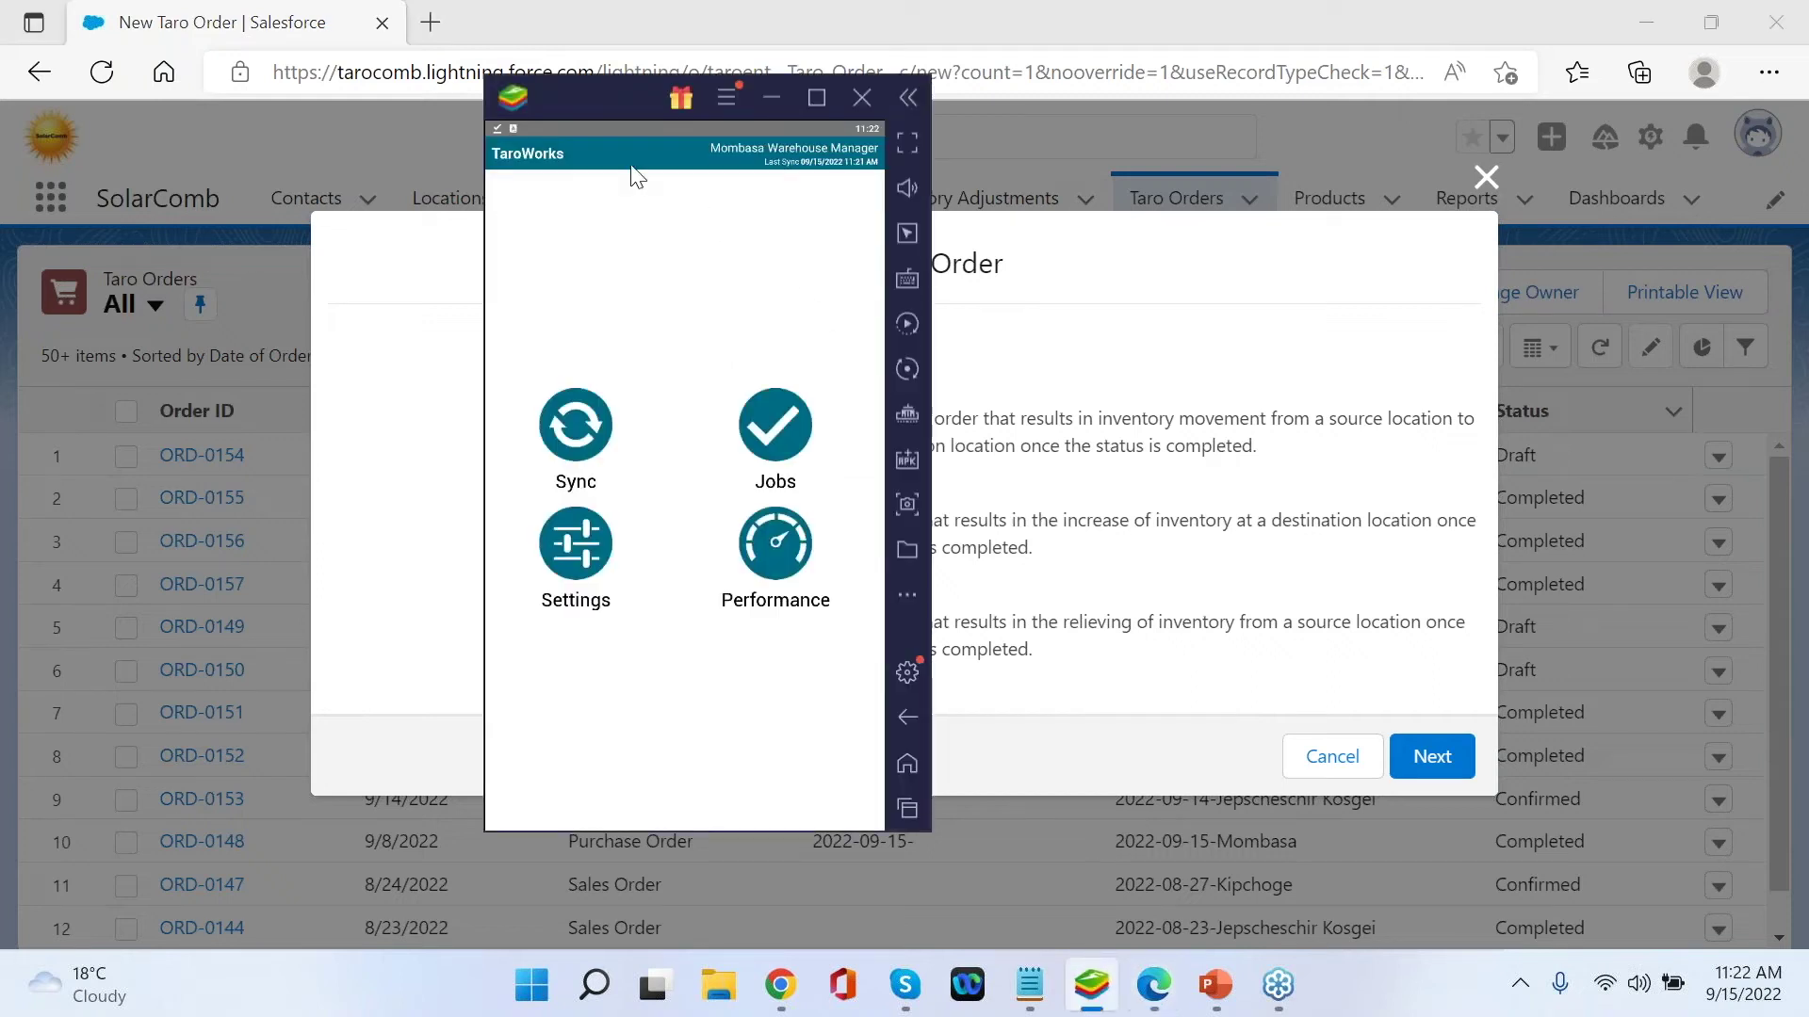
{"action": "left_click_drag", "start_coordinate": [608, 92], "coordinate": [793, 100]}
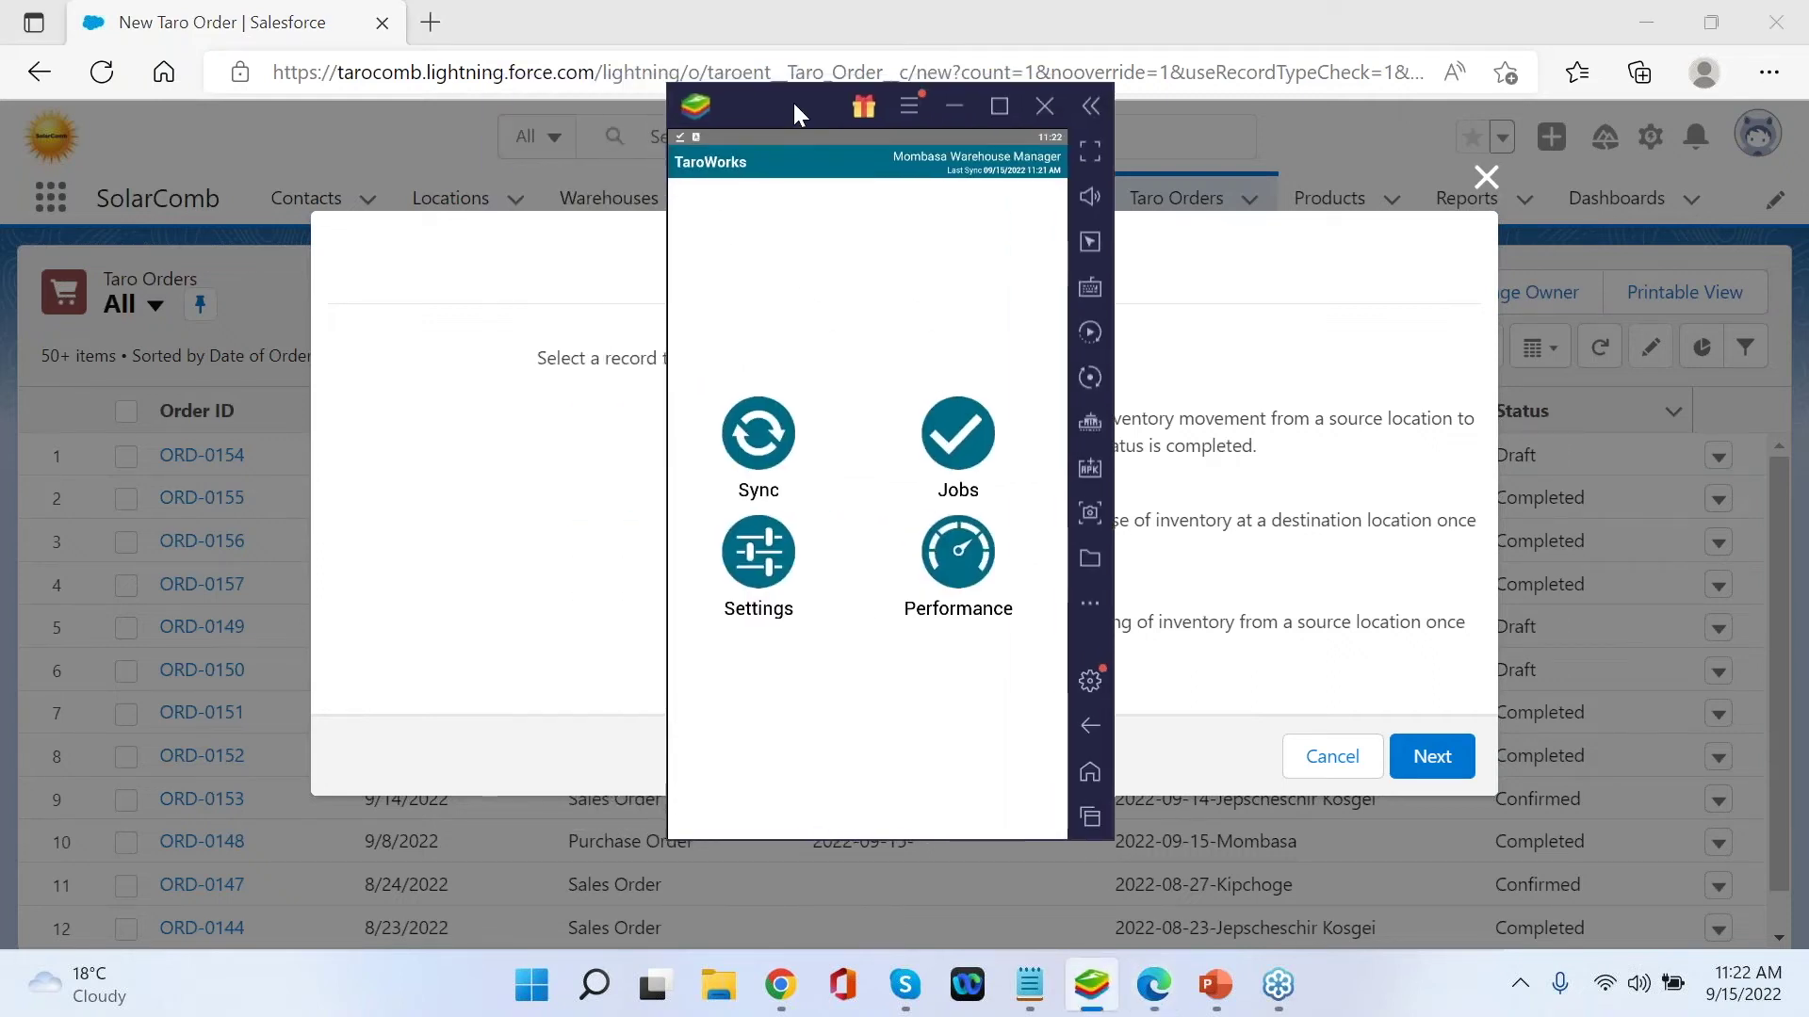
{"action": "left_click", "coordinate": [760, 534]}
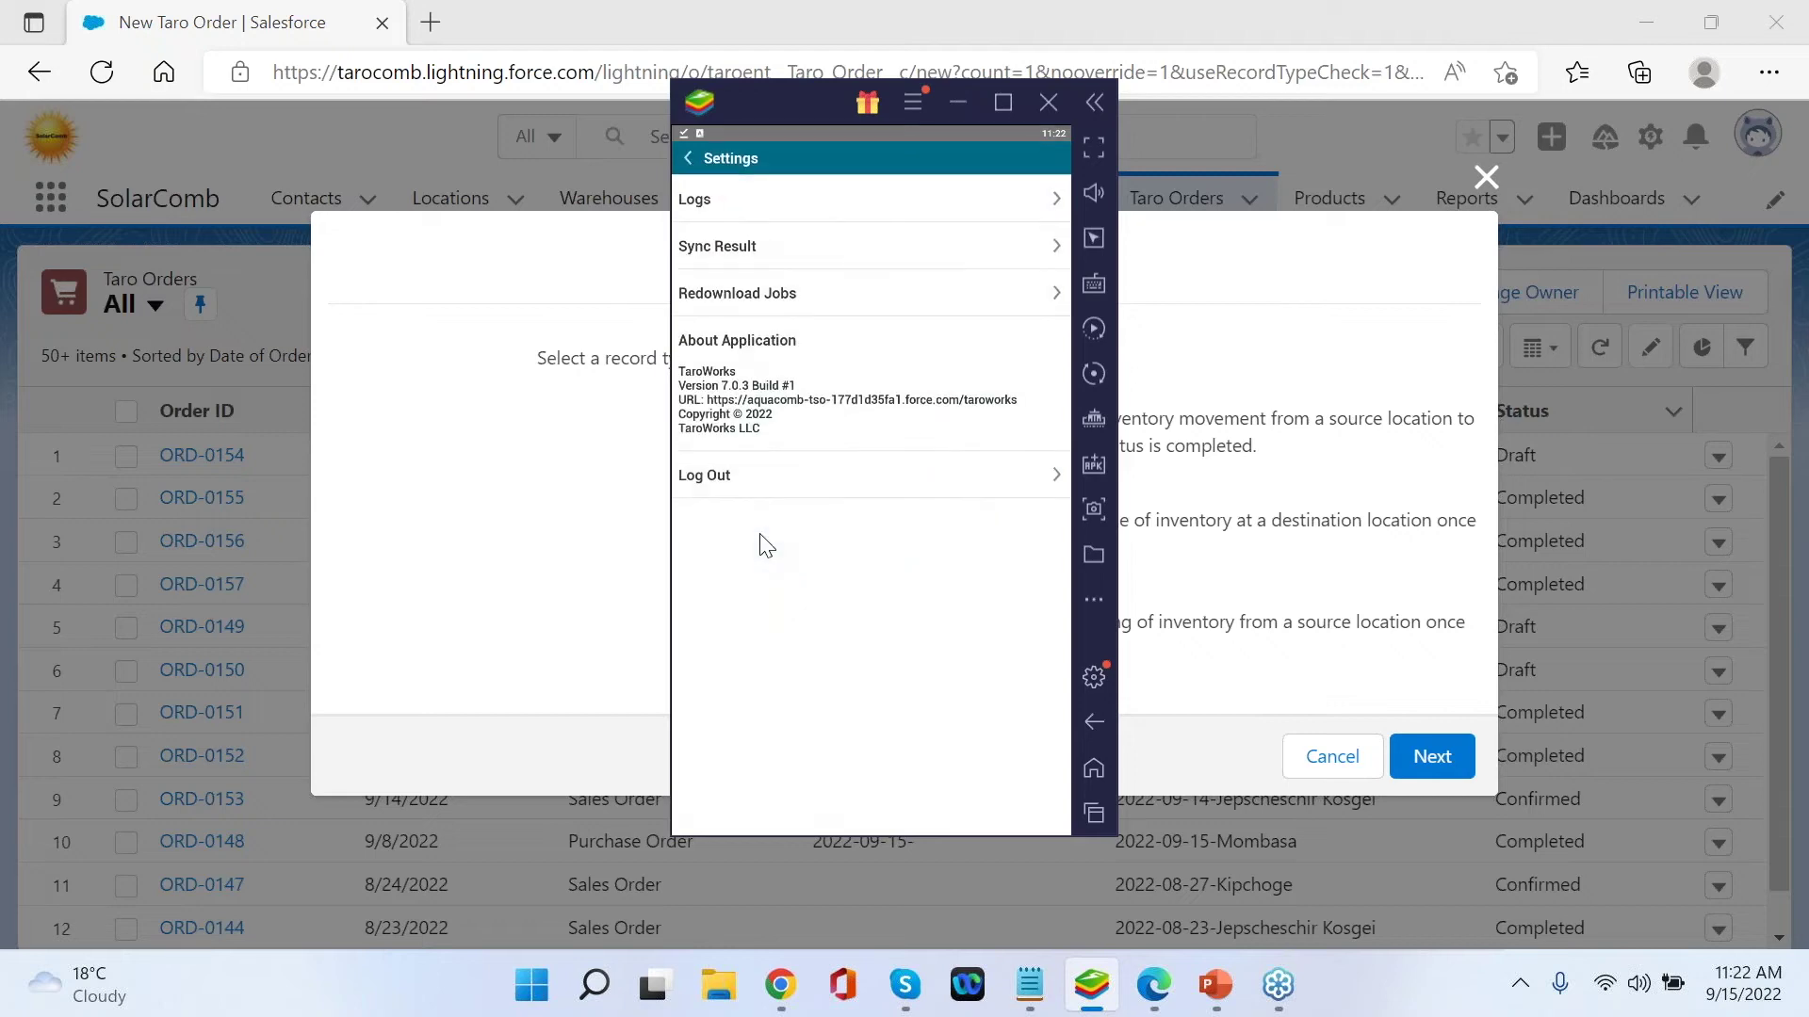
{"action": "left_click", "coordinate": [742, 487]}
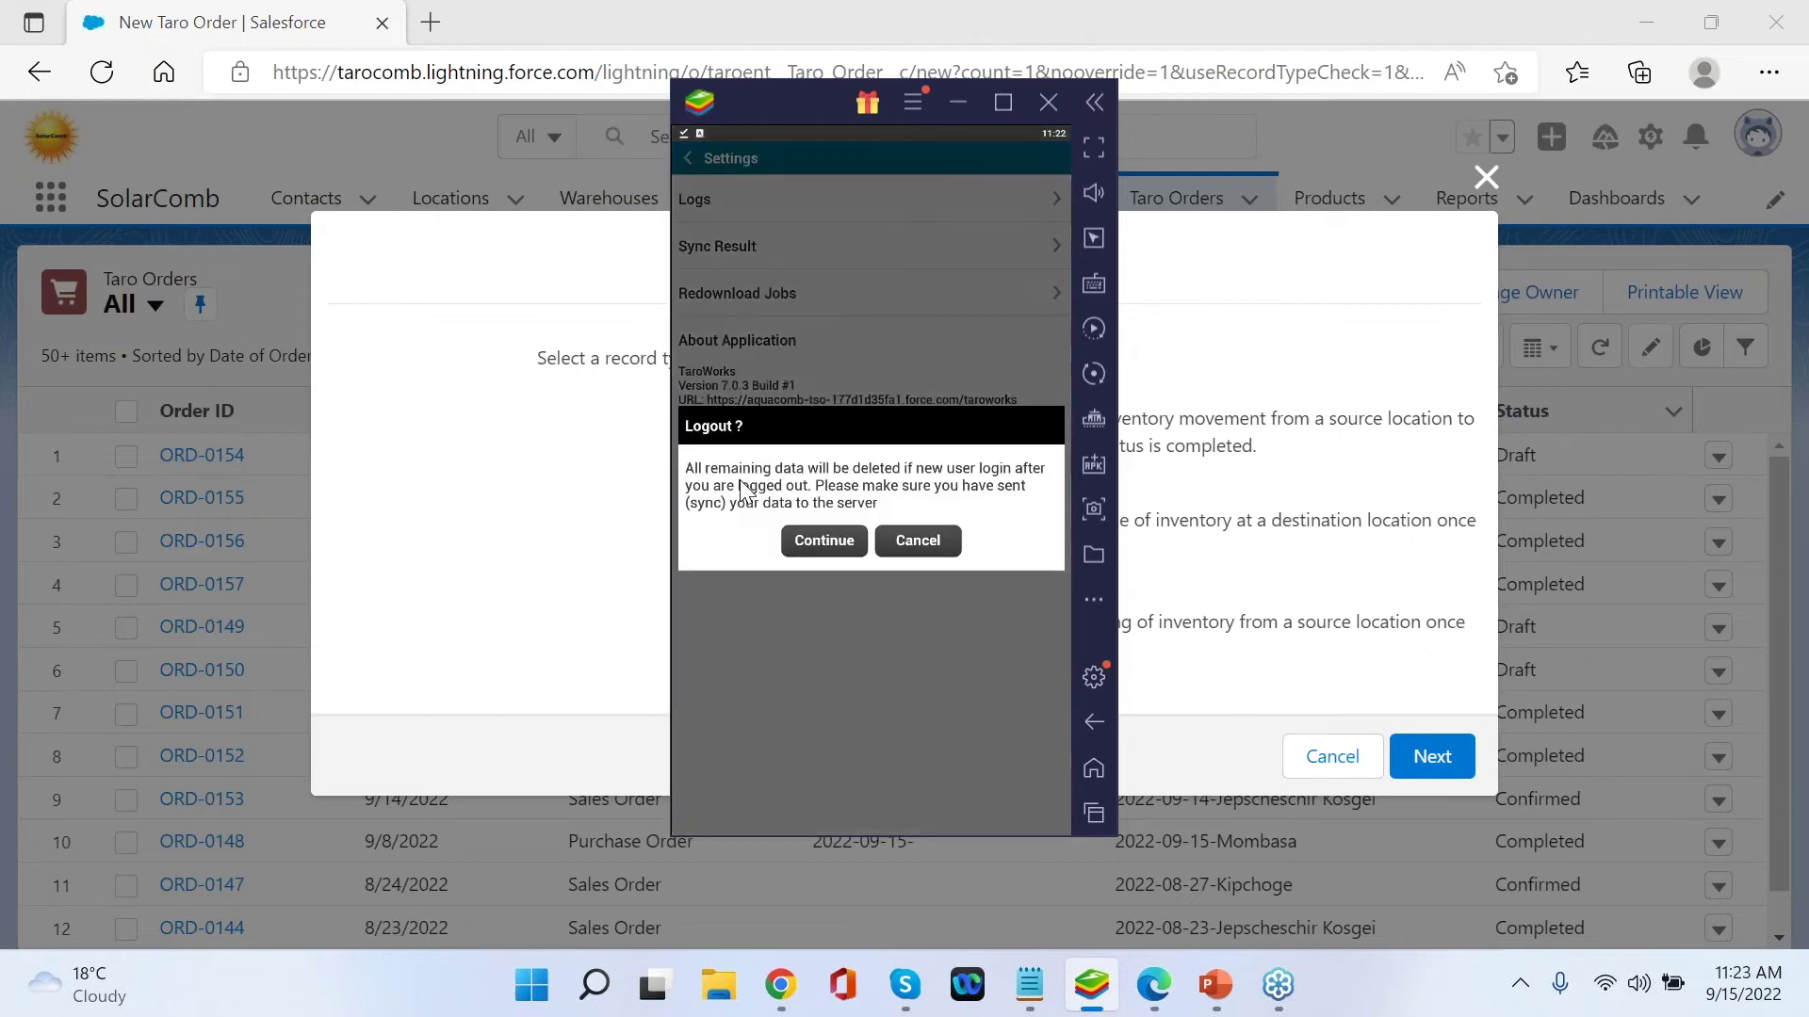
{"action": "left_click", "coordinate": [816, 543]}
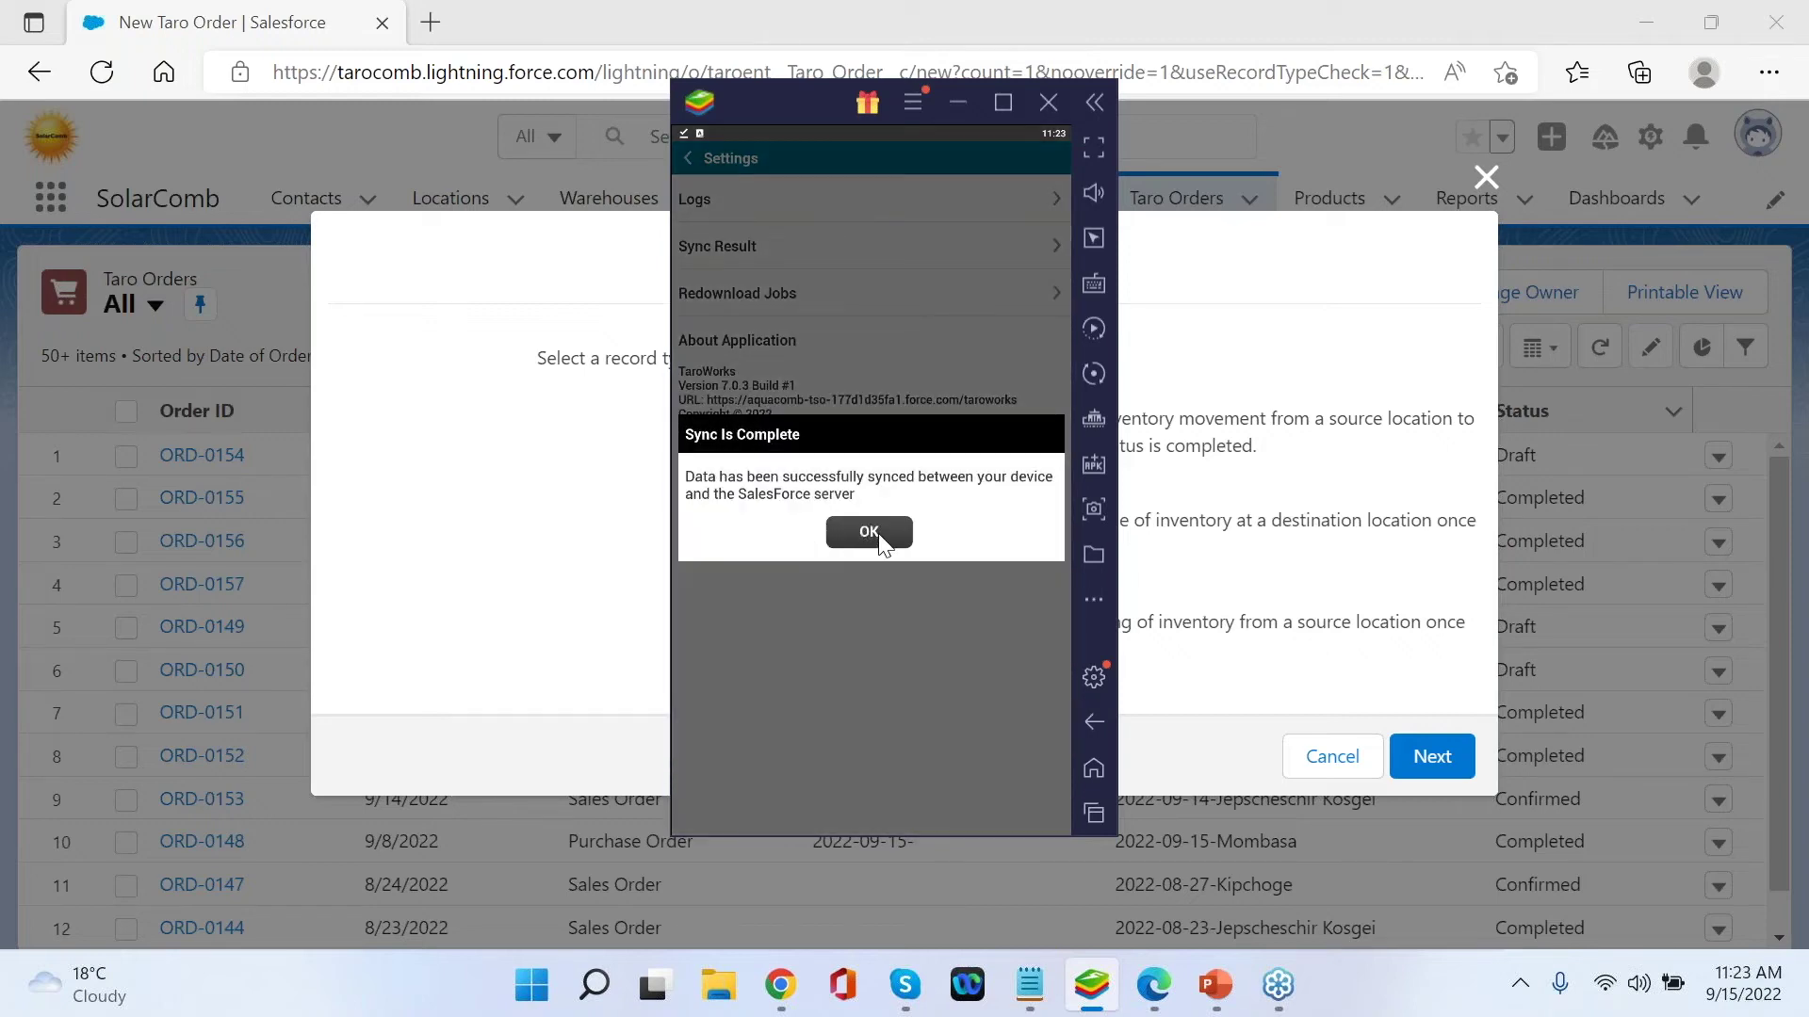
{"action": "left_click", "coordinate": [869, 532]}
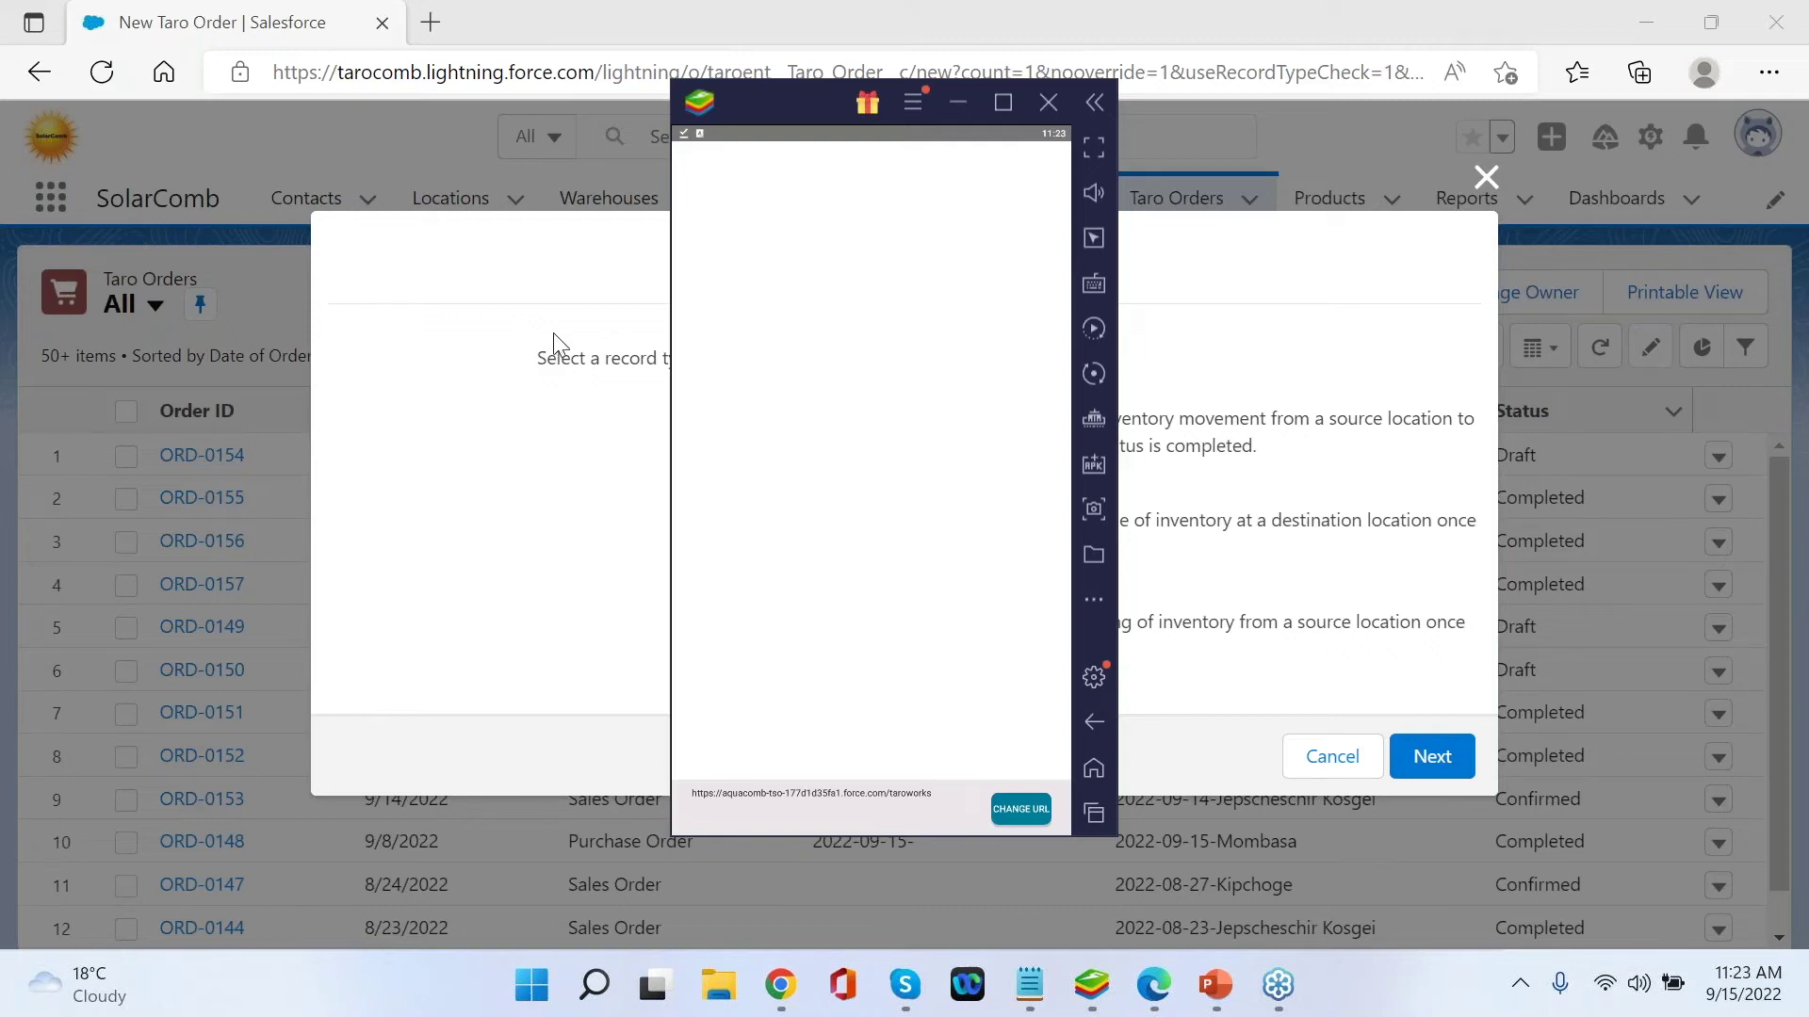
- Log in to the mobile app with the Kisumu sales agent's username and password, allow TaroWorks access and acknowledge the completed sync
{"action": "left_click", "coordinate": [803, 372]}
{"action": "key", "text": "ctrl+v"}
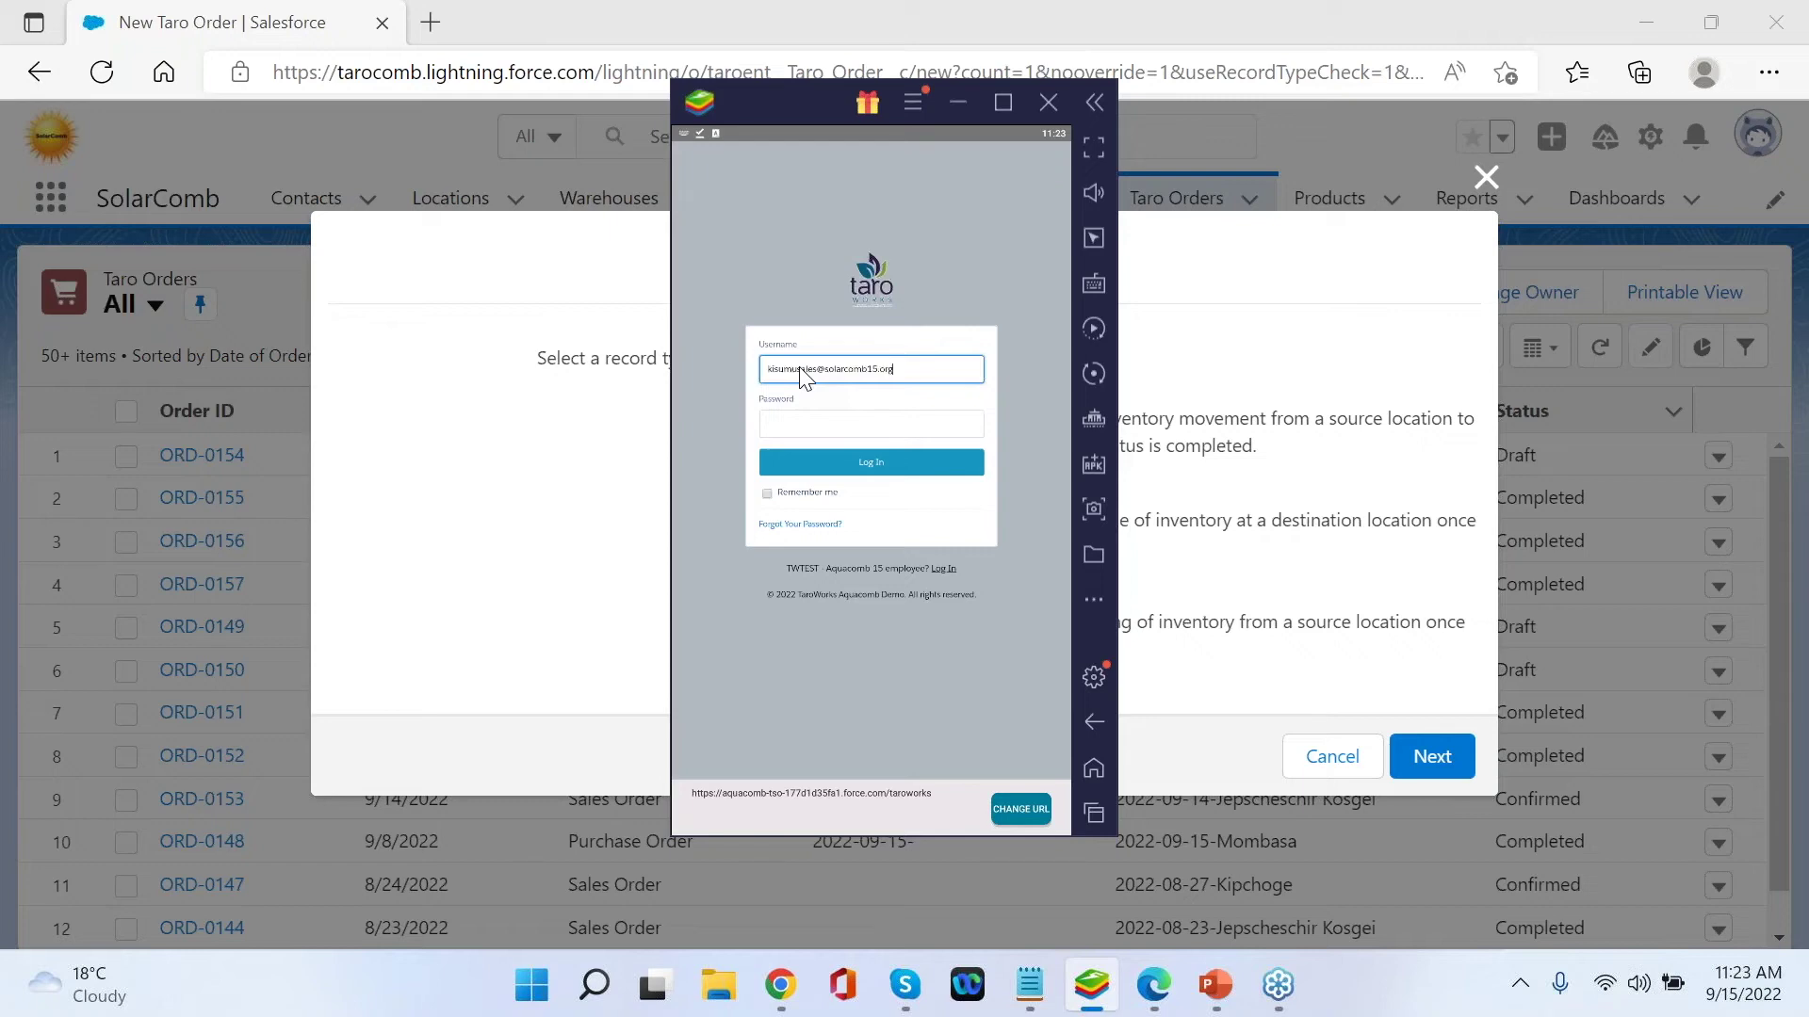
{"action": "left_click", "coordinate": [832, 426]}
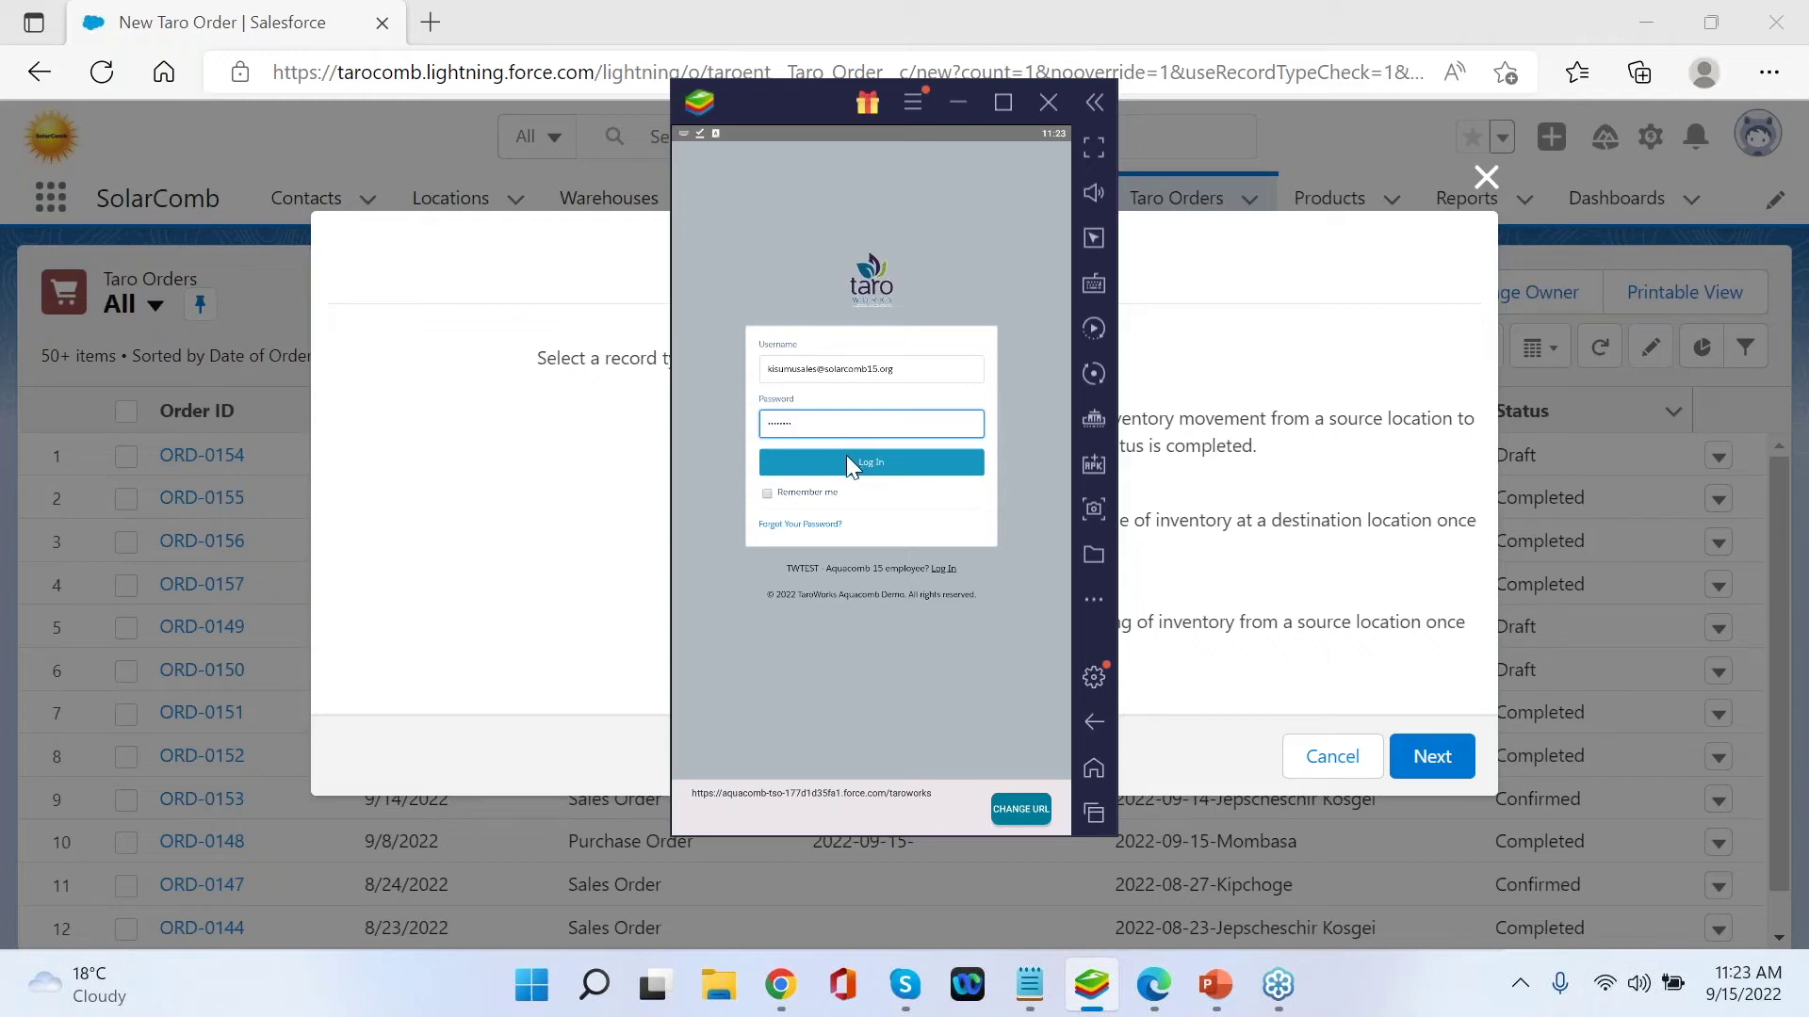
{"action": "left_click", "coordinate": [850, 463]}
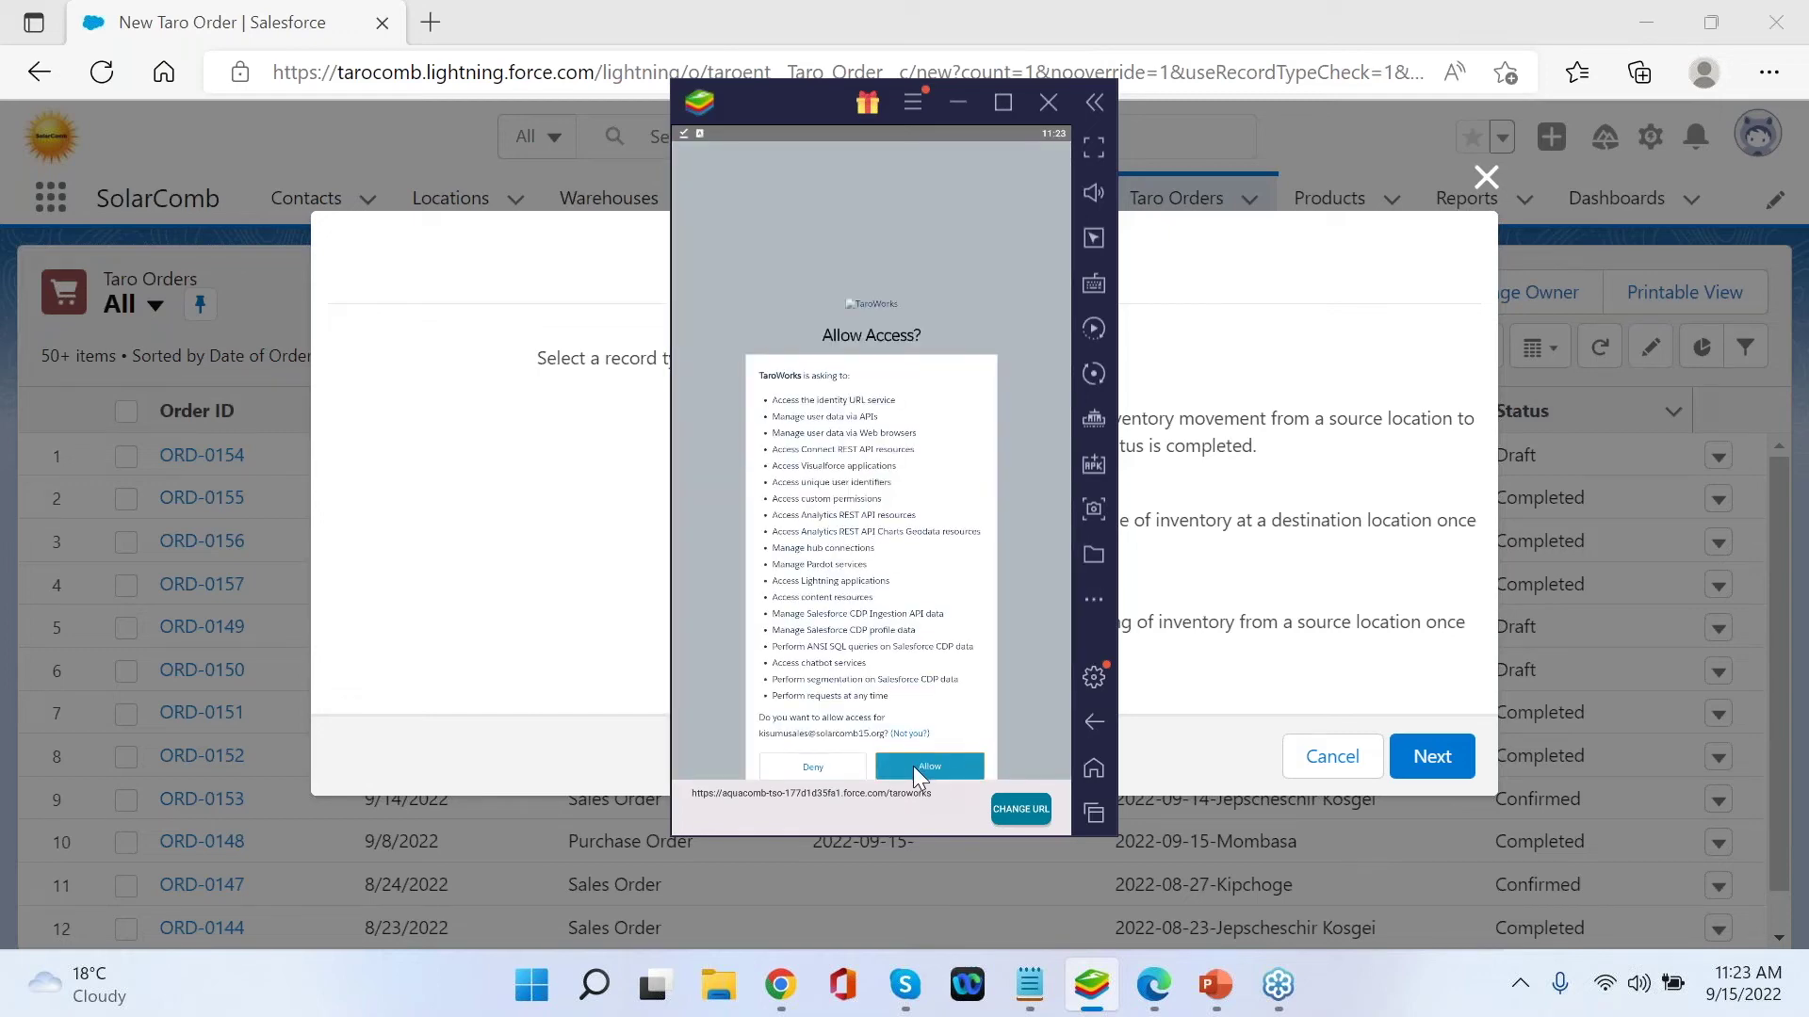
{"action": "left_click", "coordinate": [913, 766]}
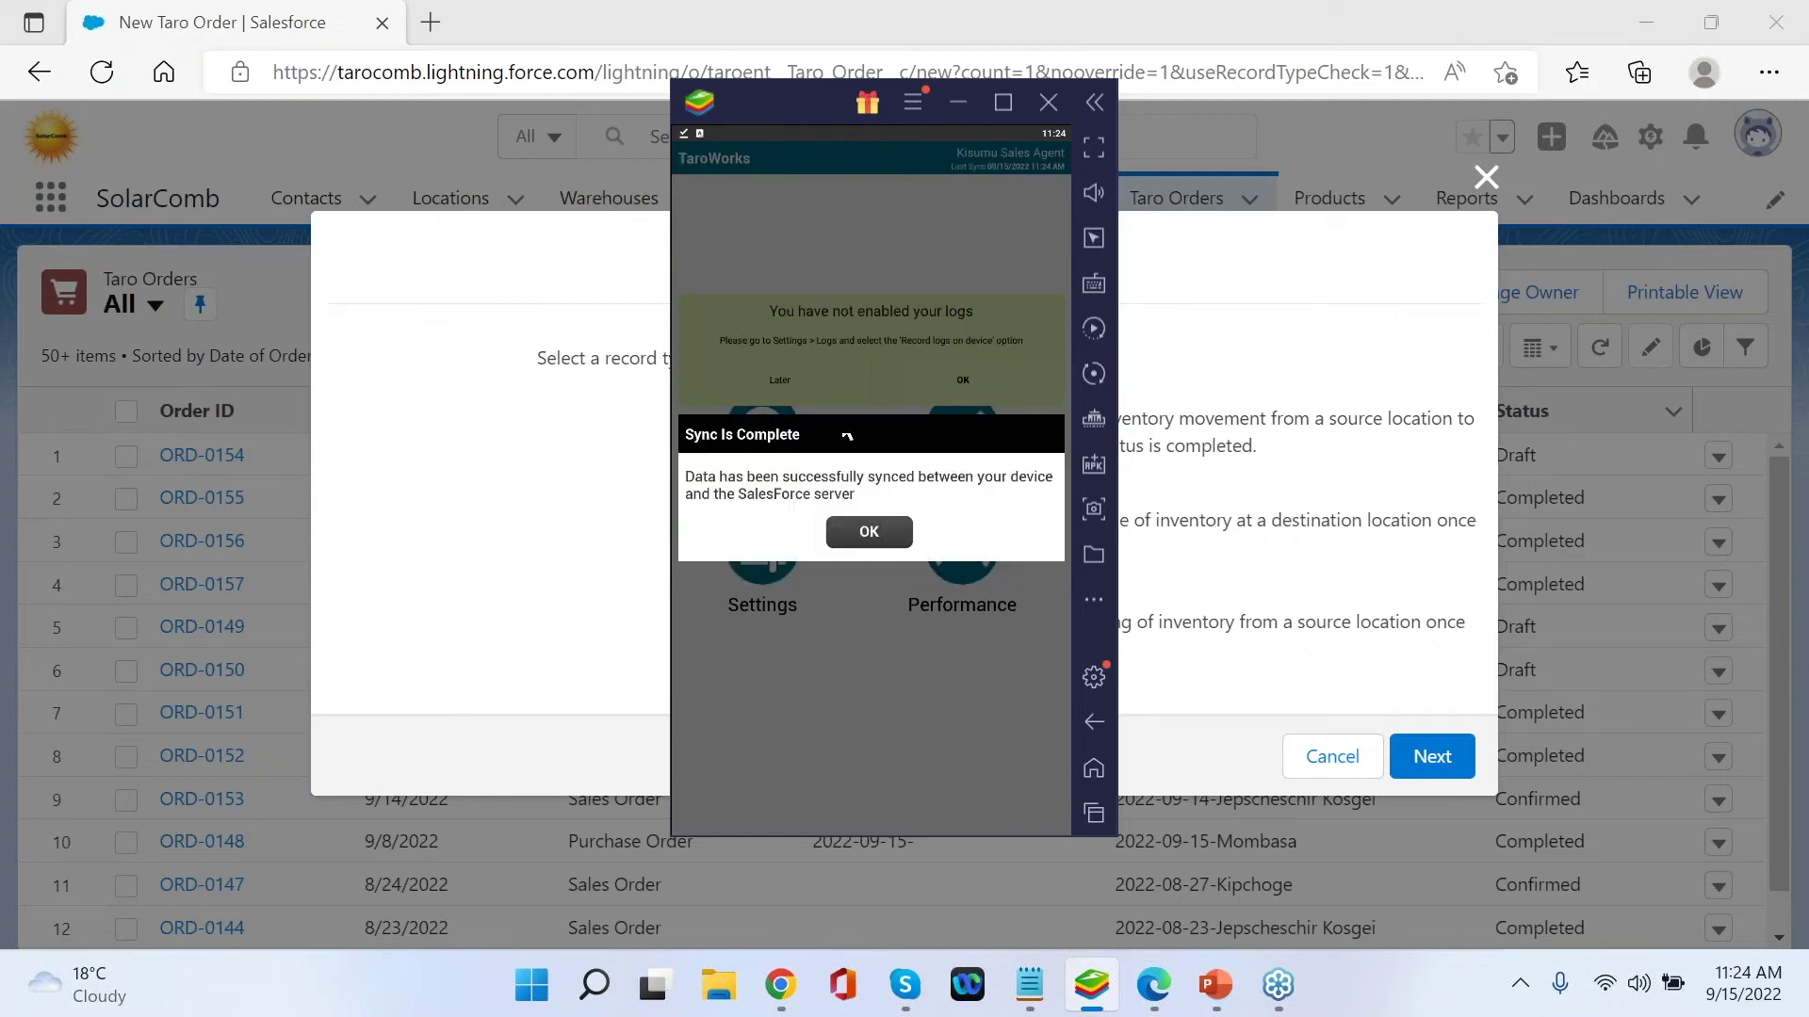
{"action": "left_click", "coordinate": [869, 530]}
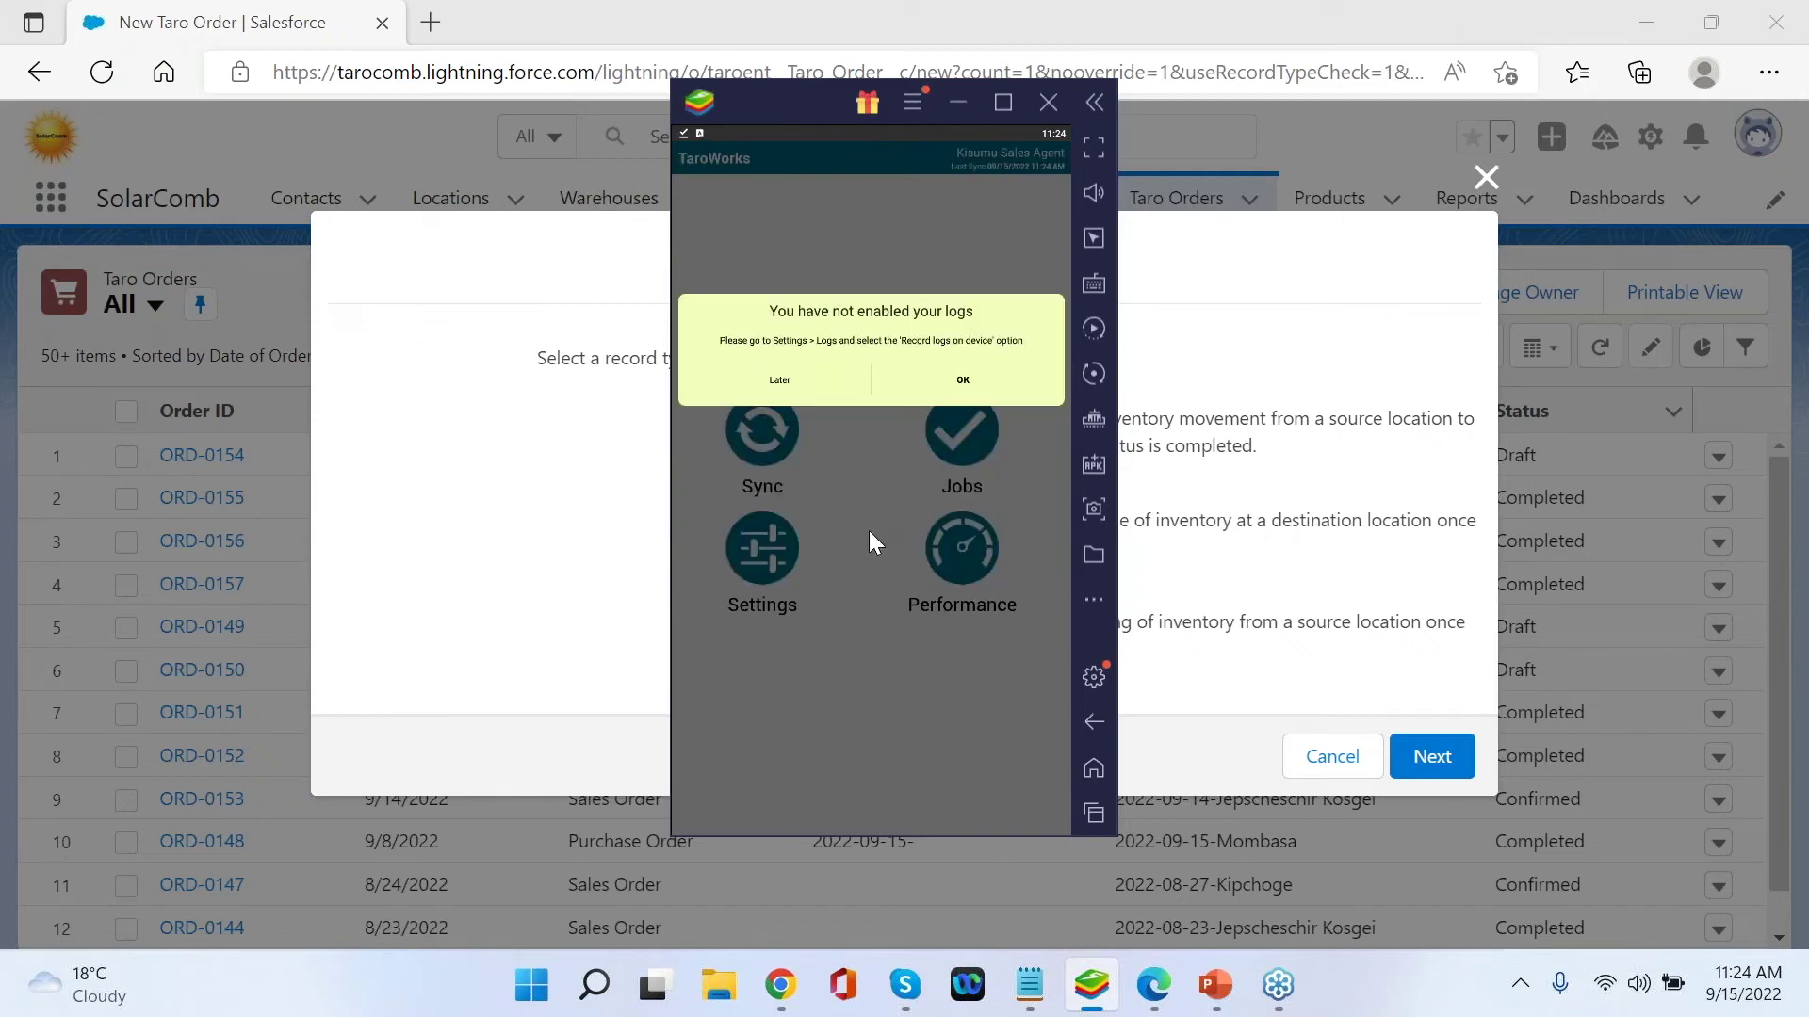
- Enable recording logs on the device and return to the TaroWorks home screen
{"action": "left_click", "coordinate": [961, 381]}
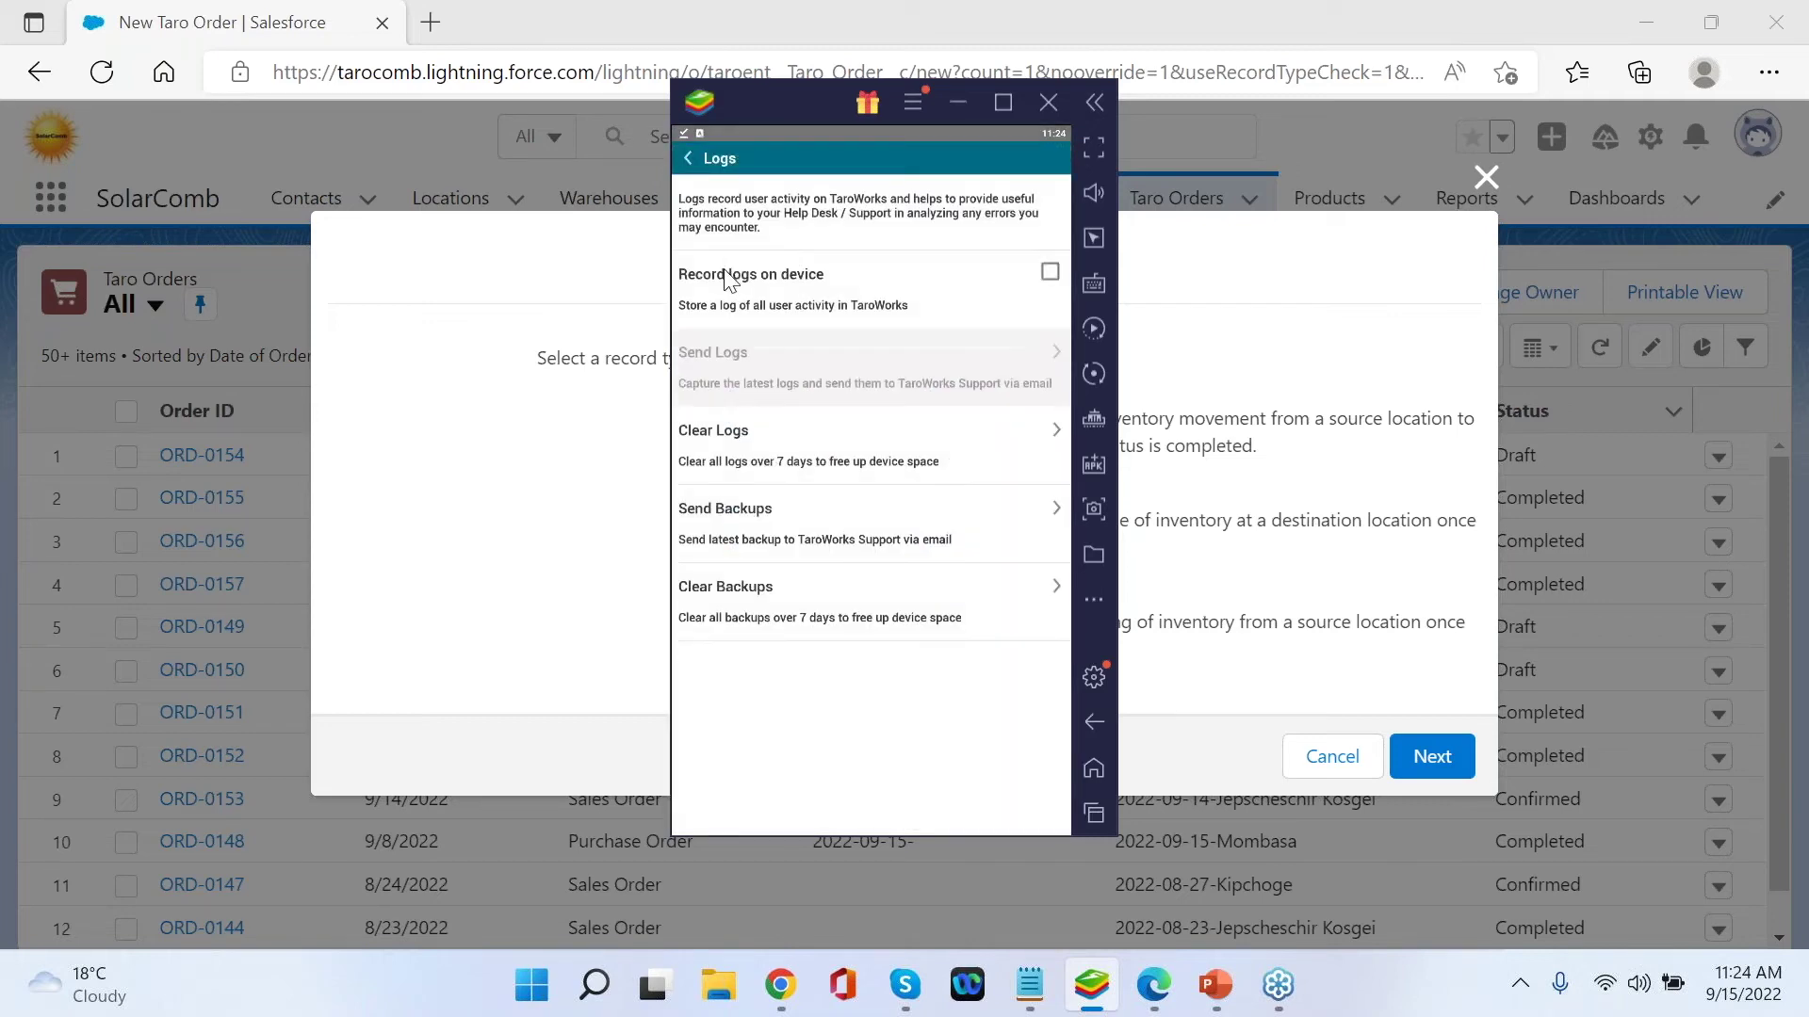
{"action": "left_click", "coordinate": [1053, 275]}
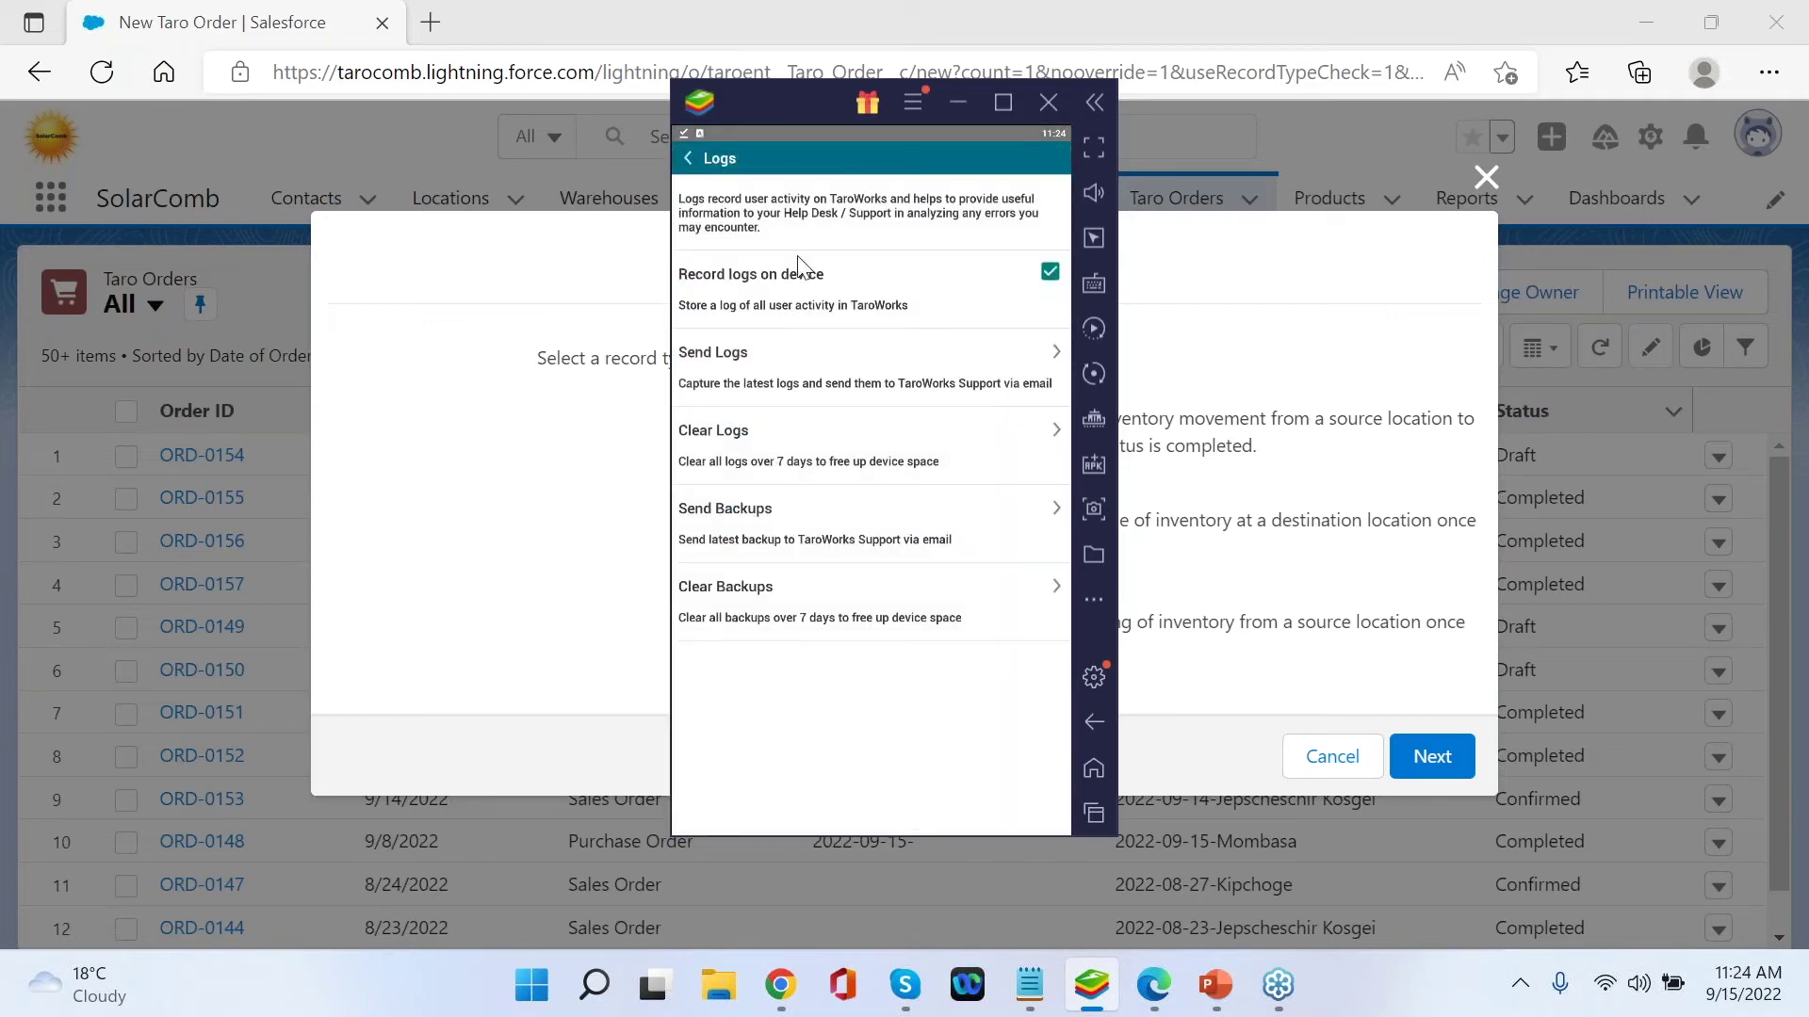
{"action": "left_click", "coordinate": [692, 164]}
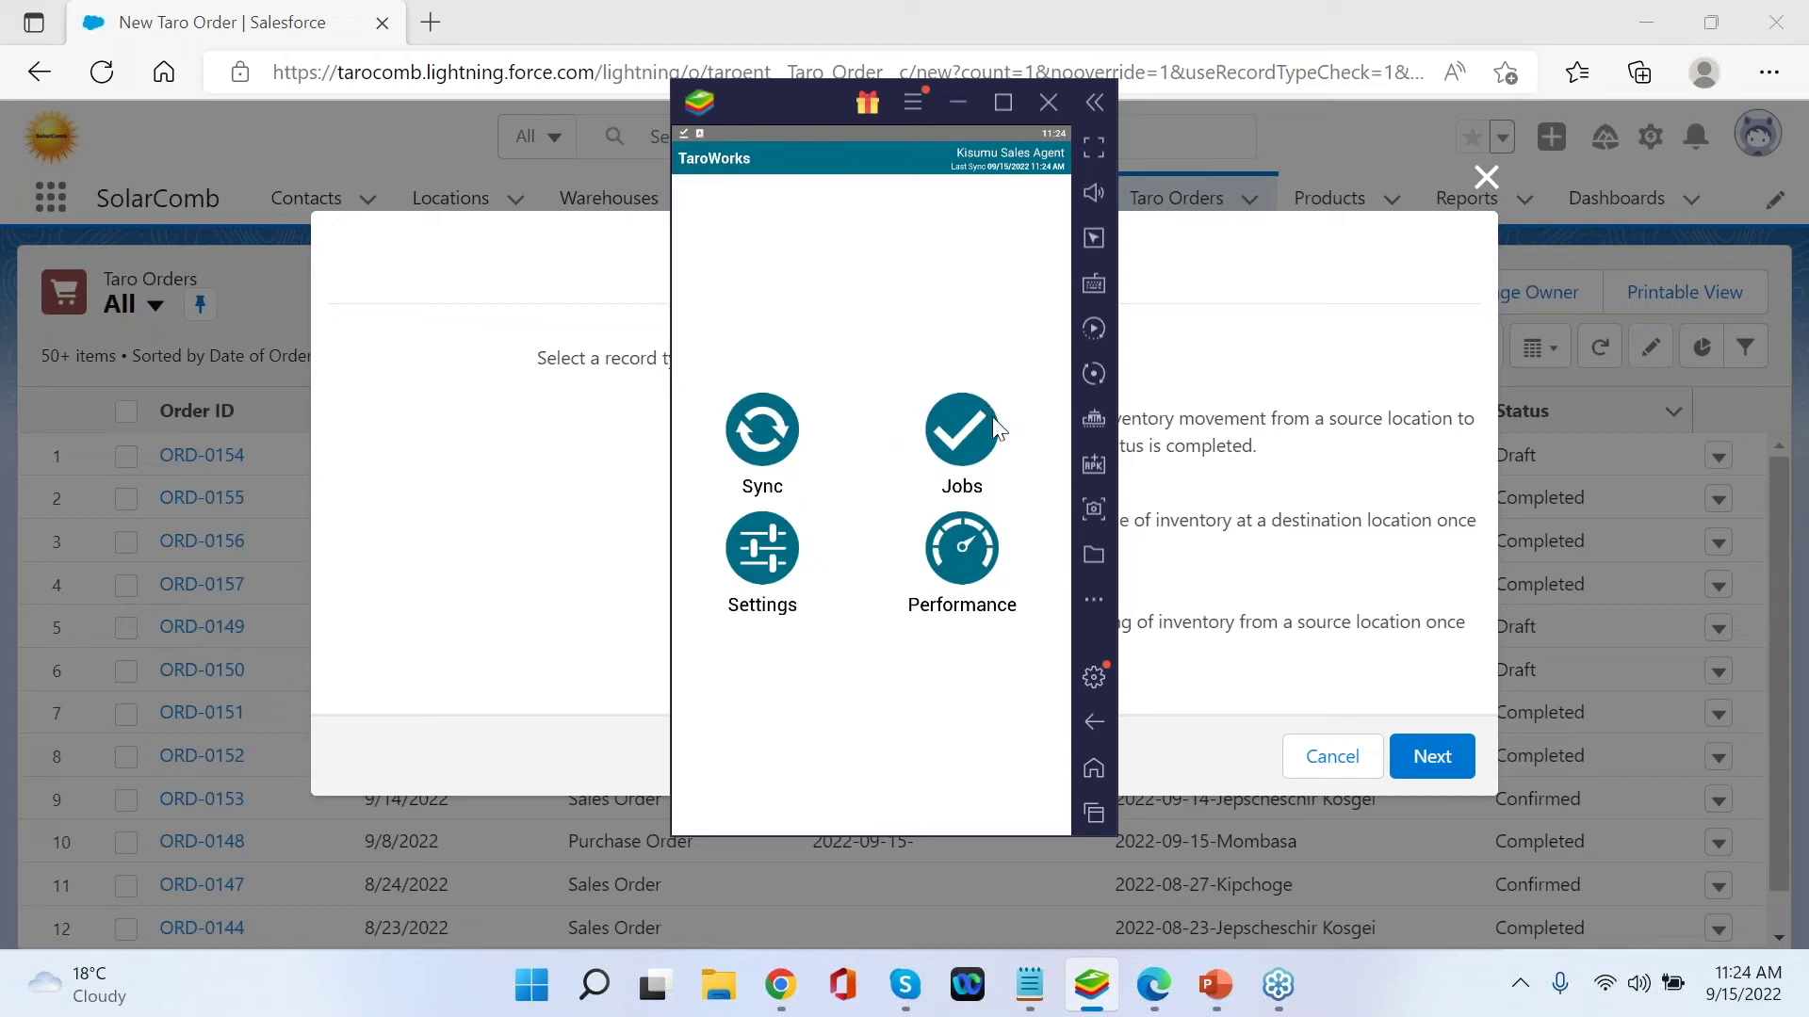
- Start a new WH01. View Inventory job for CleanCook Aluminum One-Burner (A1) in the Kisumu warehouse
{"action": "left_click", "coordinate": [987, 421]}
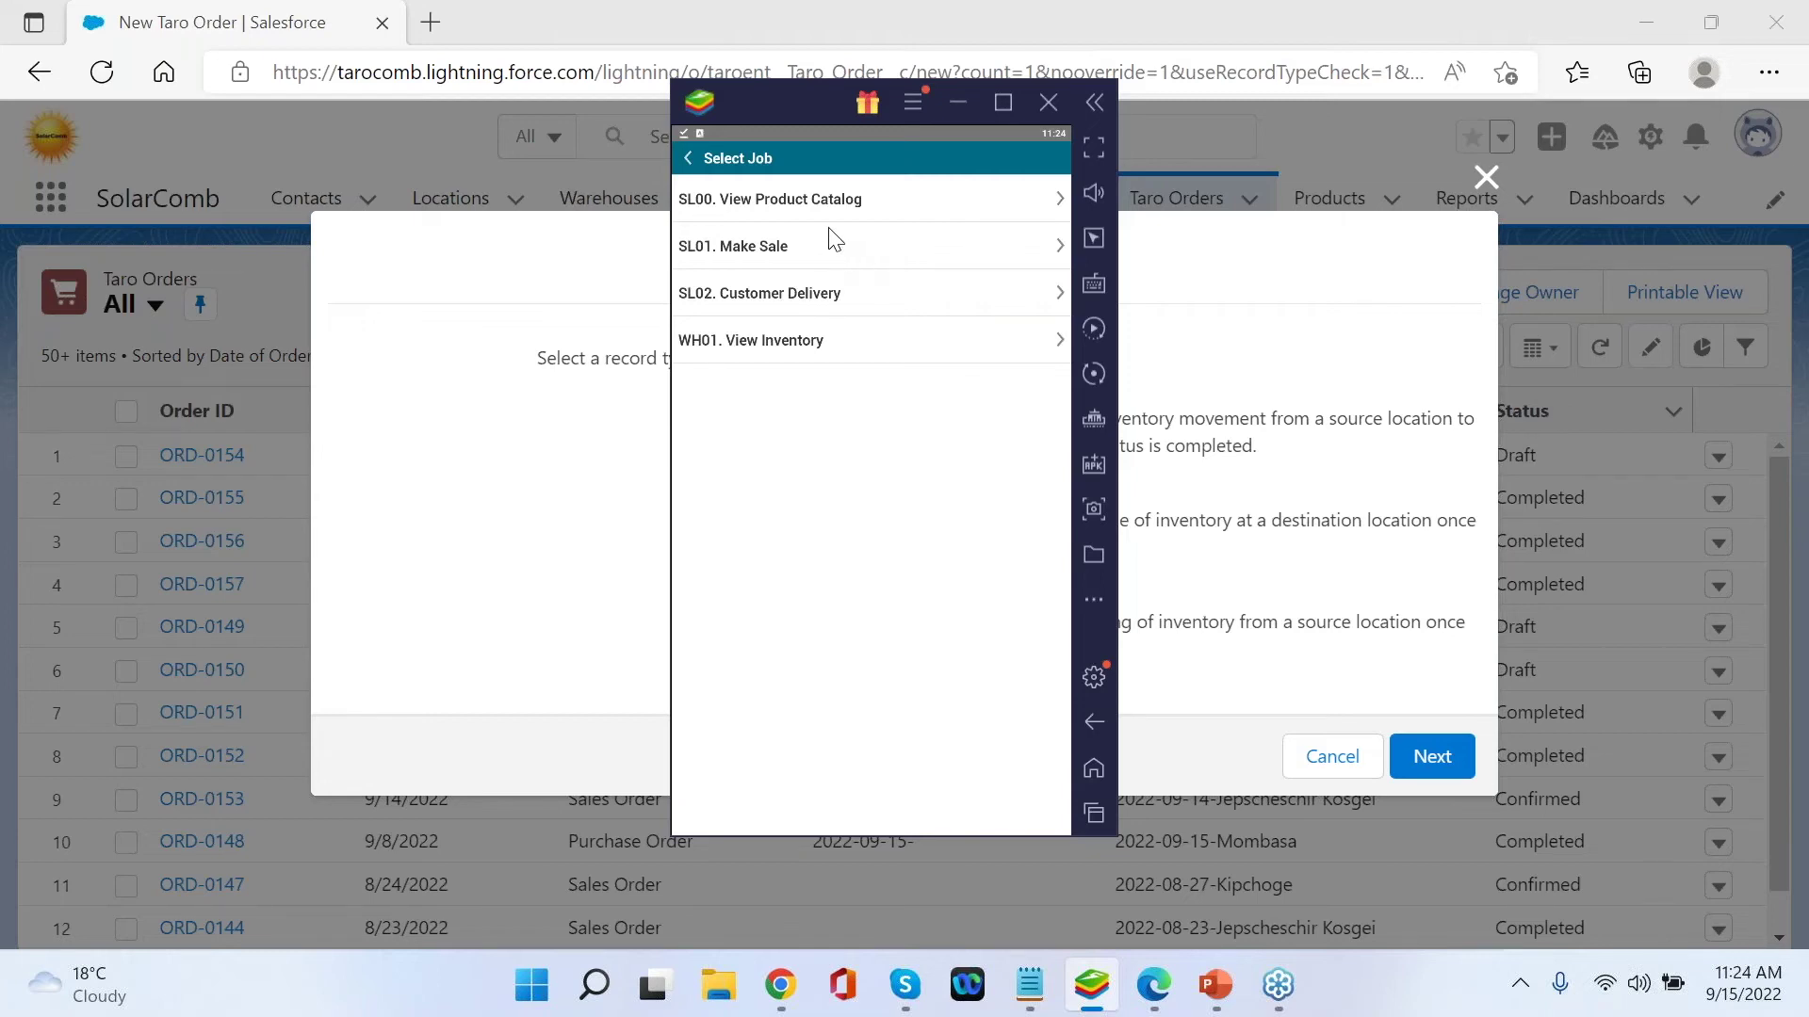
{"action": "left_click", "coordinate": [817, 332]}
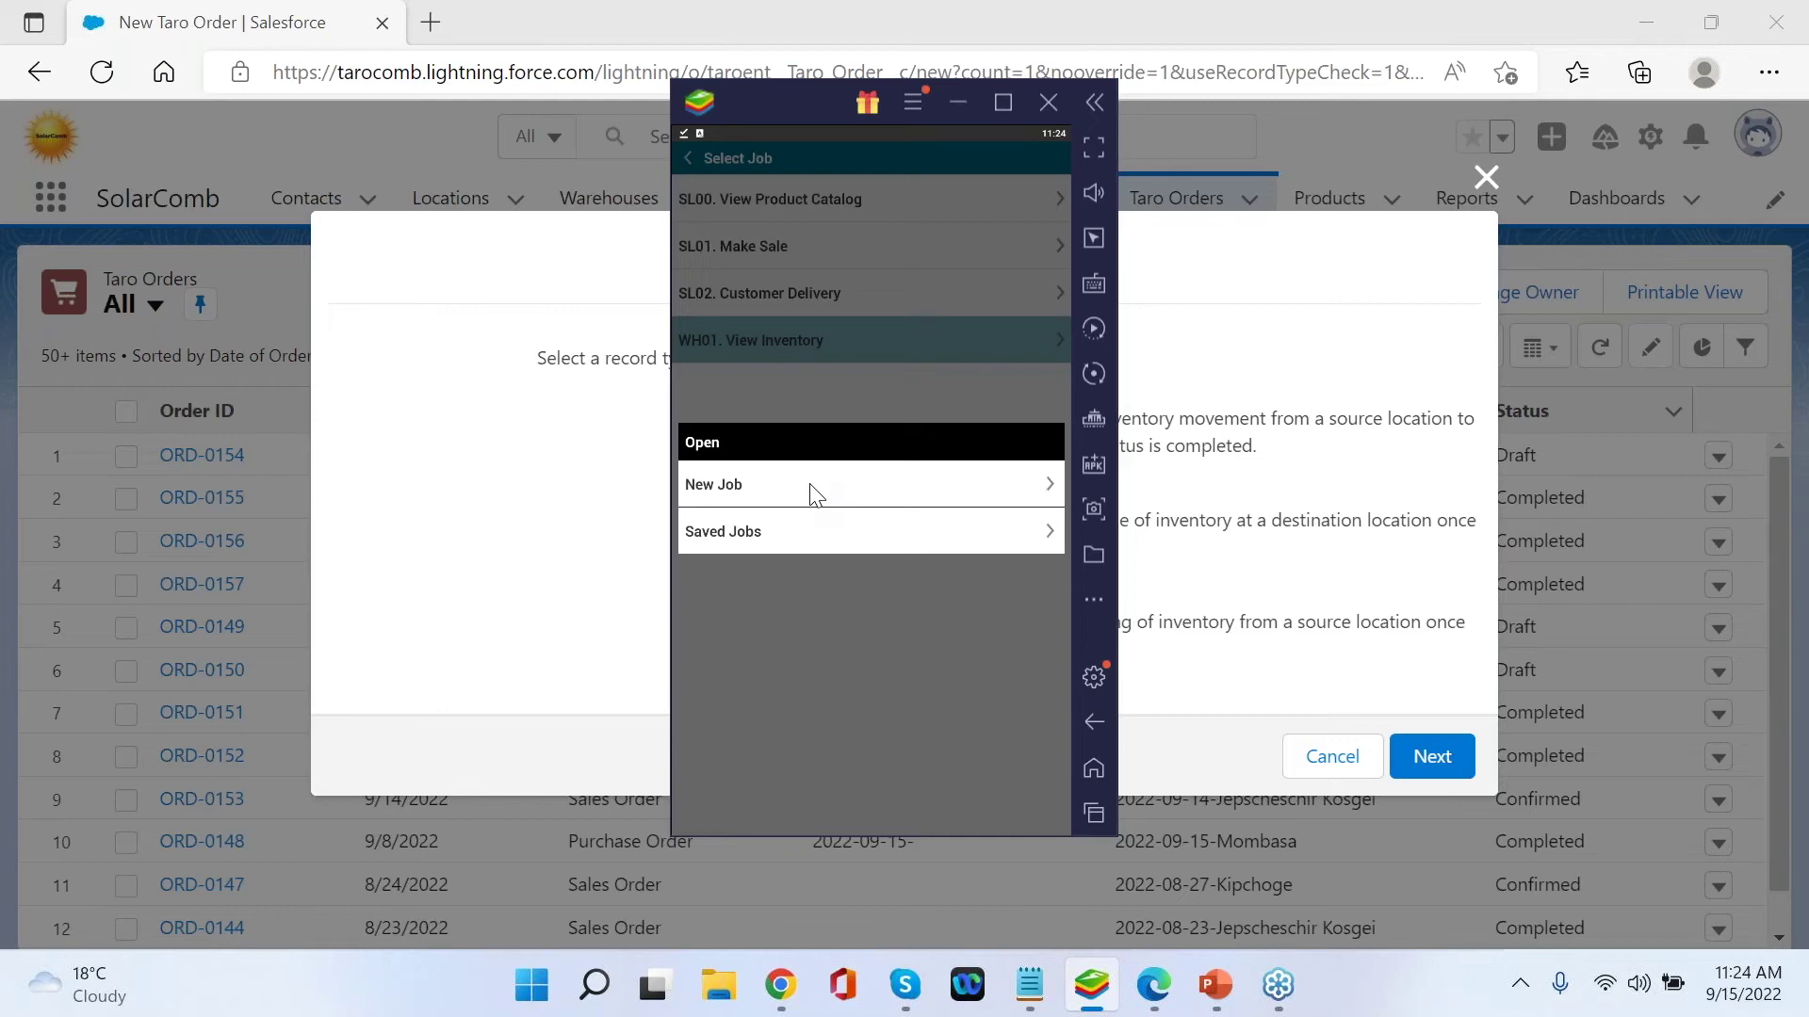
{"action": "left_click", "coordinate": [816, 483]}
{"action": "left_click", "coordinate": [773, 249]}
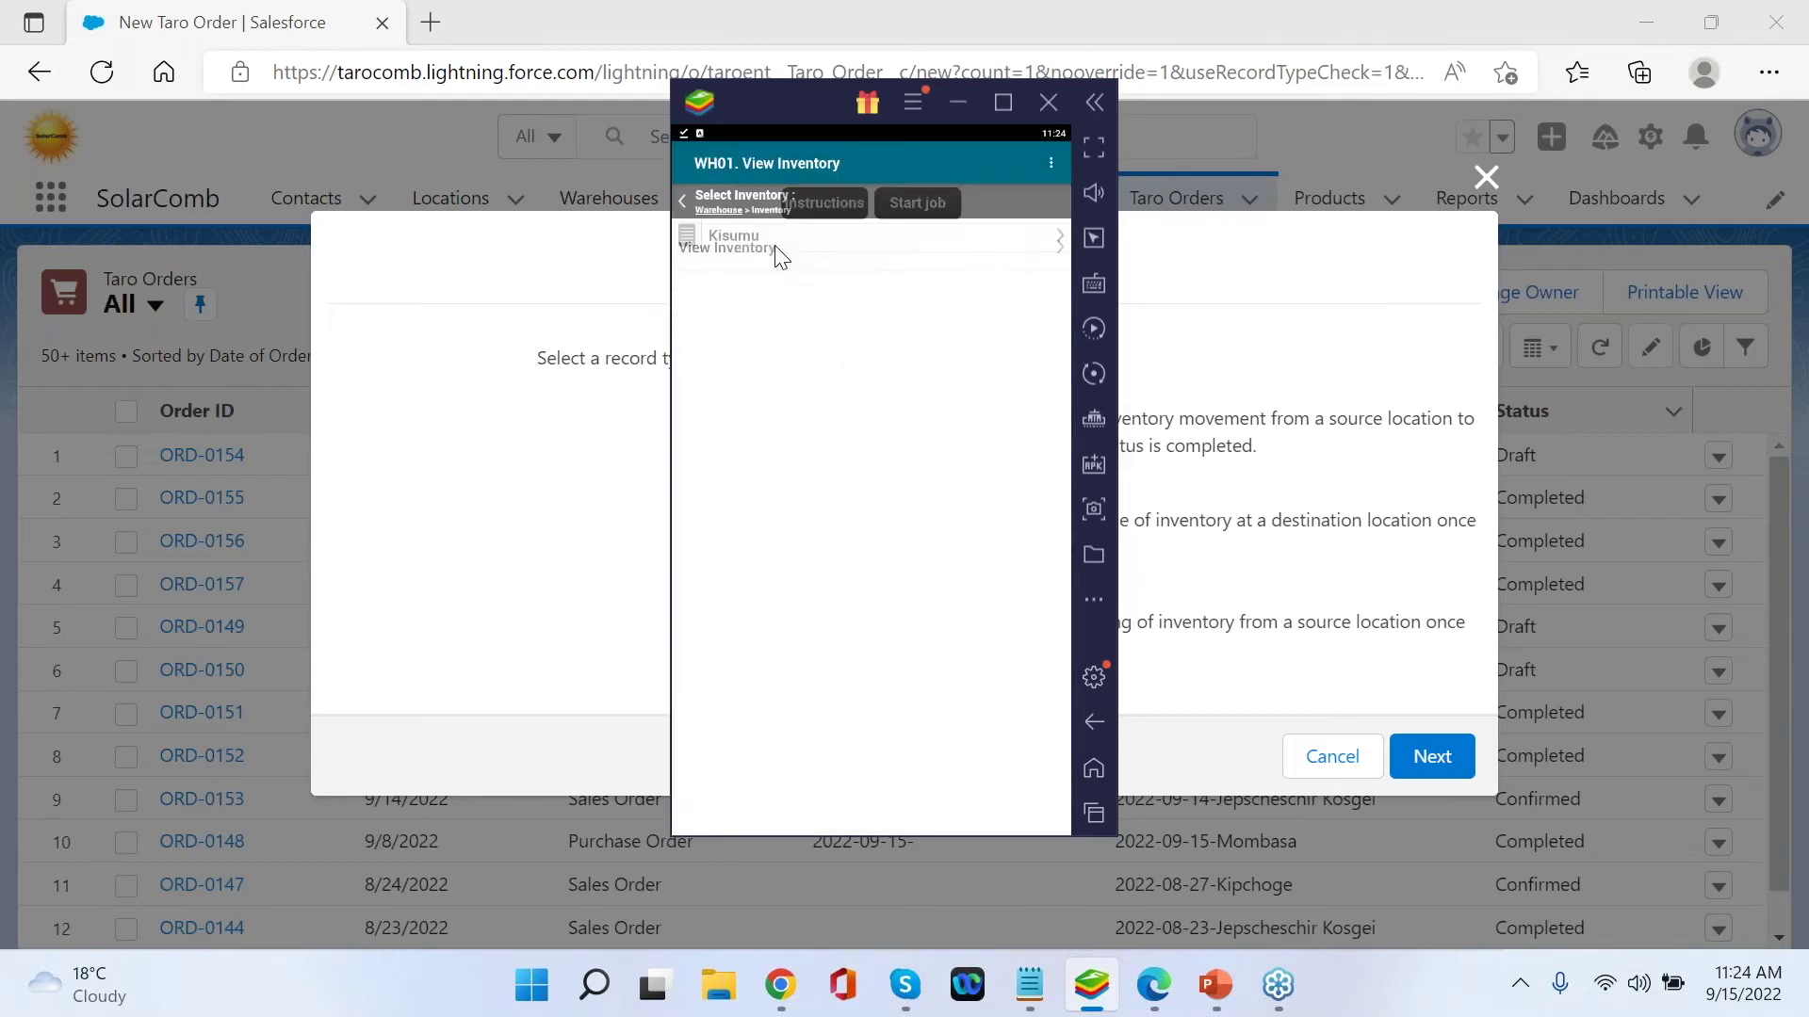
{"action": "left_click", "coordinate": [777, 280]}
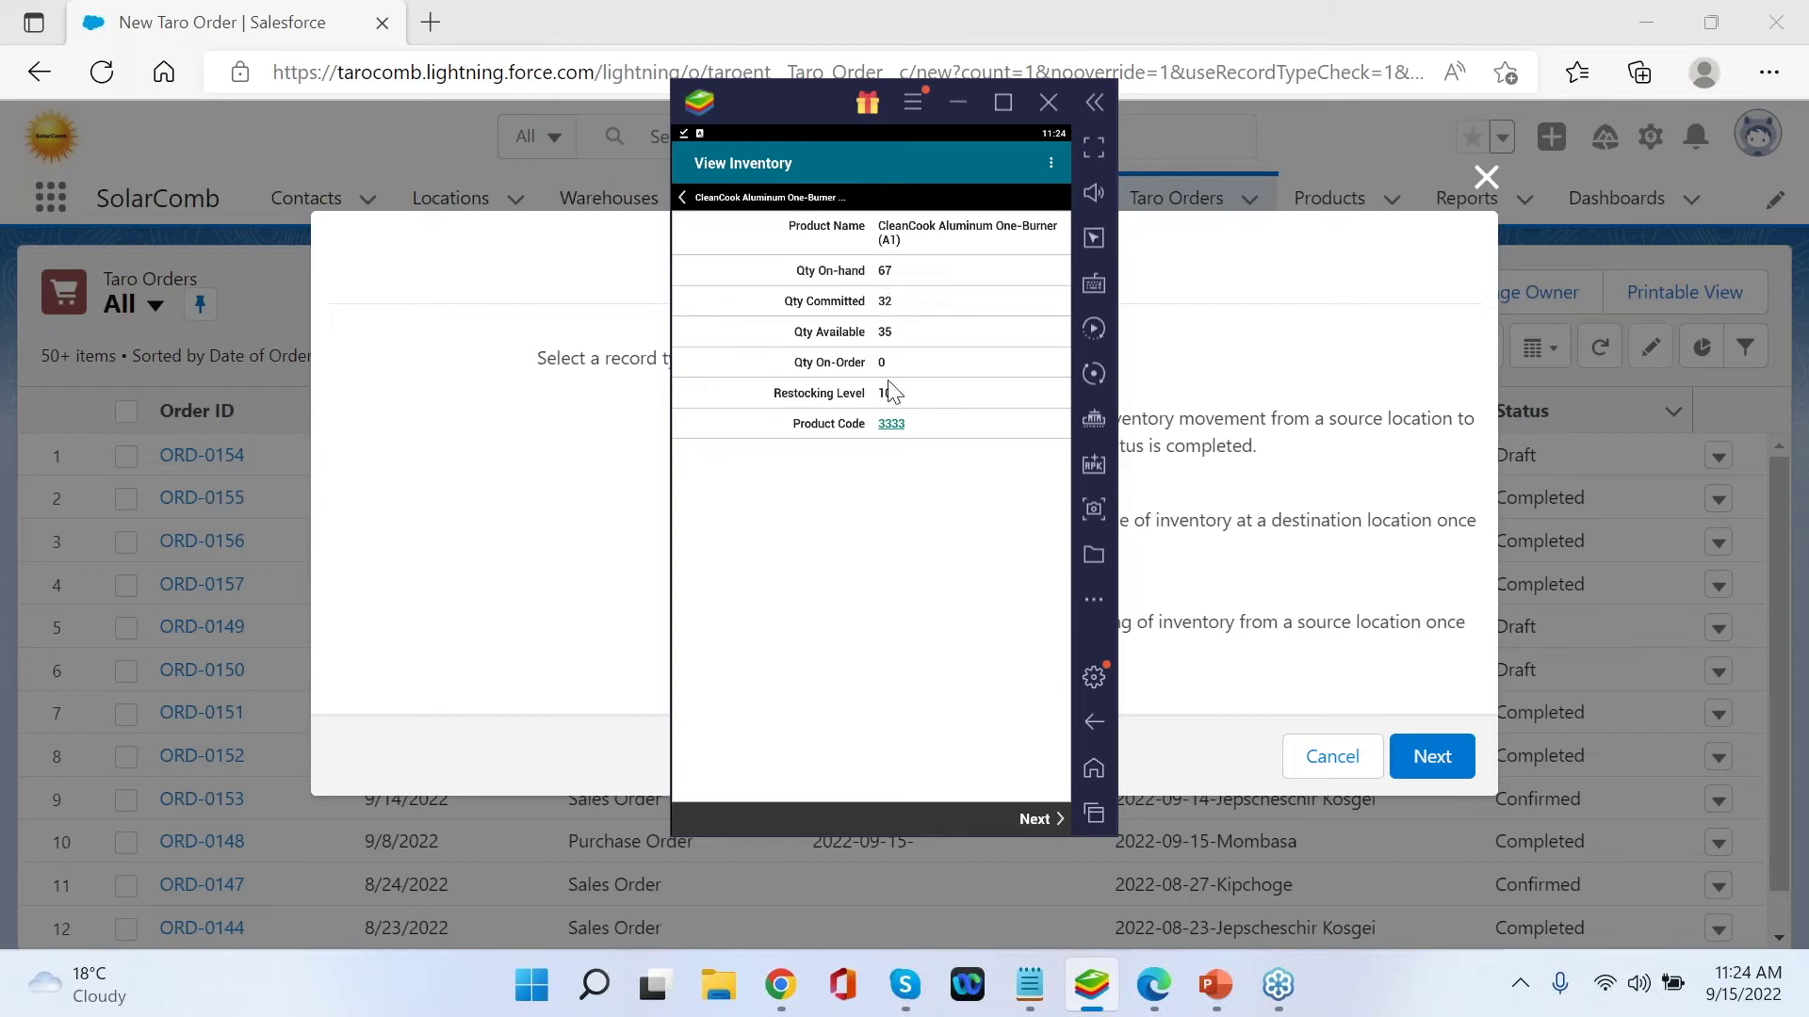
- Return to Salesforce, discard the new order, and check the Kisumu stock in the inventory list
{"action": "left_click", "coordinate": [1489, 179]}
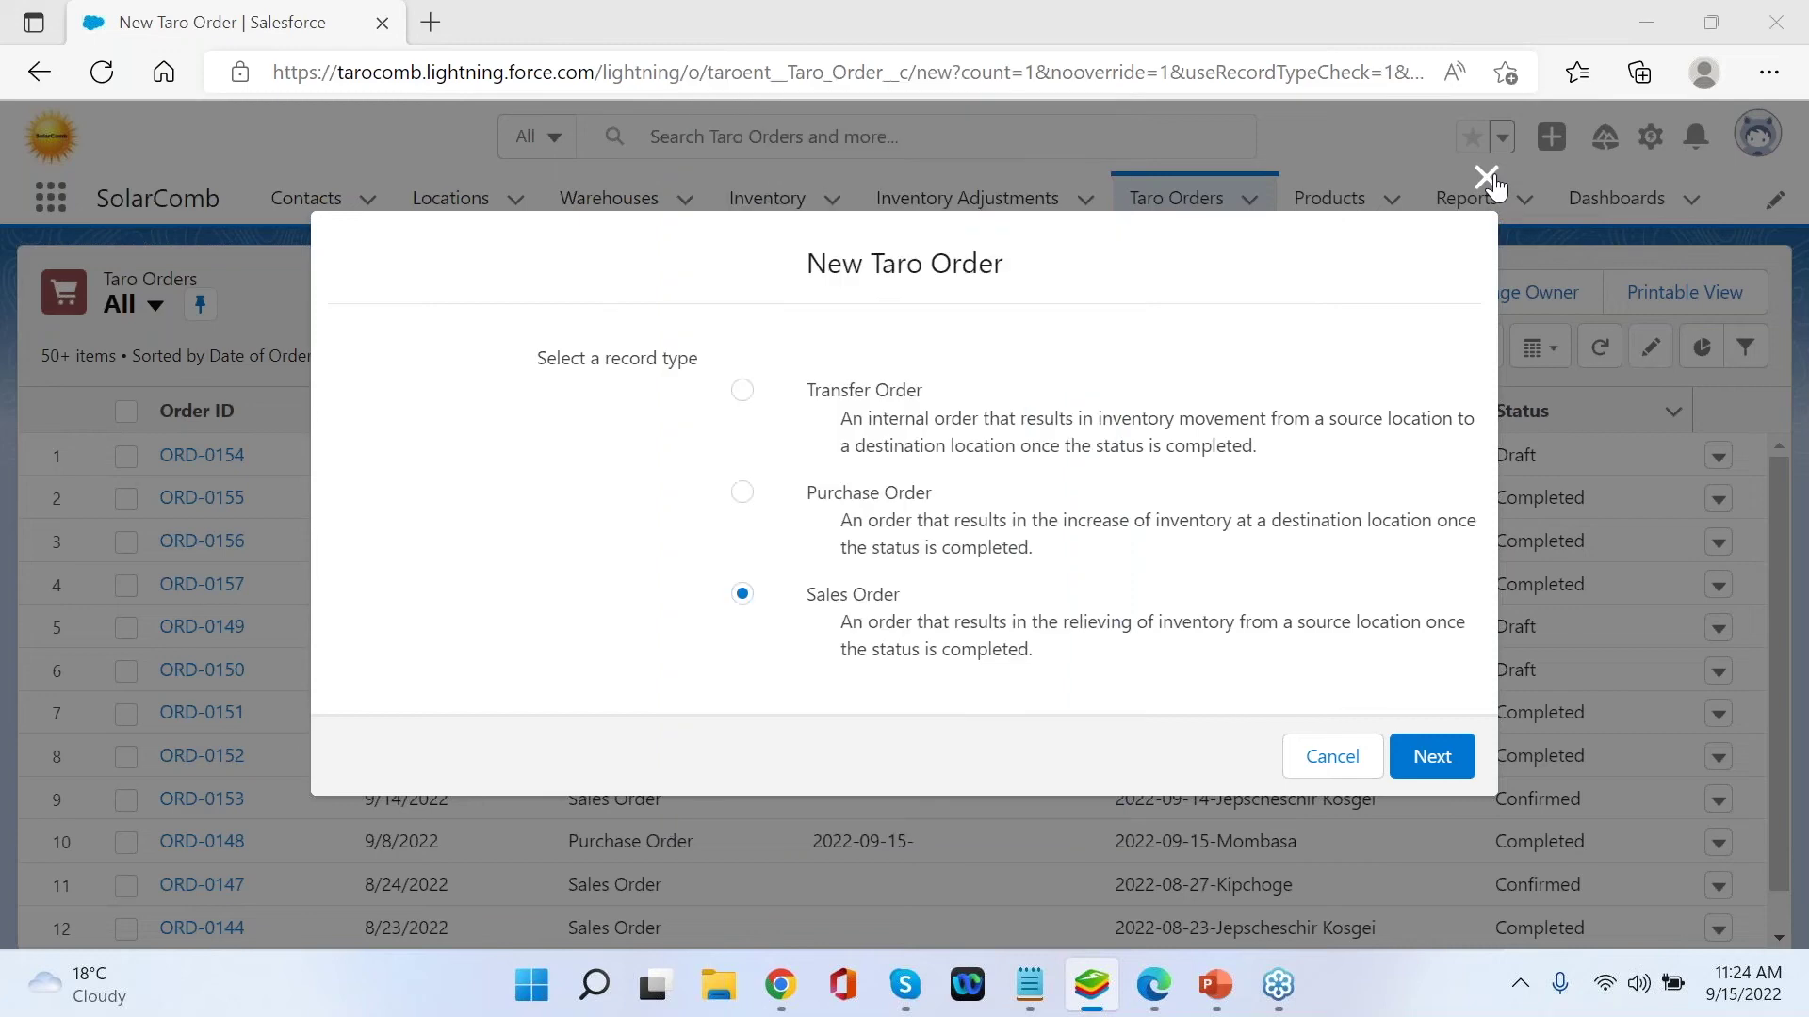
{"action": "left_click", "coordinate": [1486, 178]}
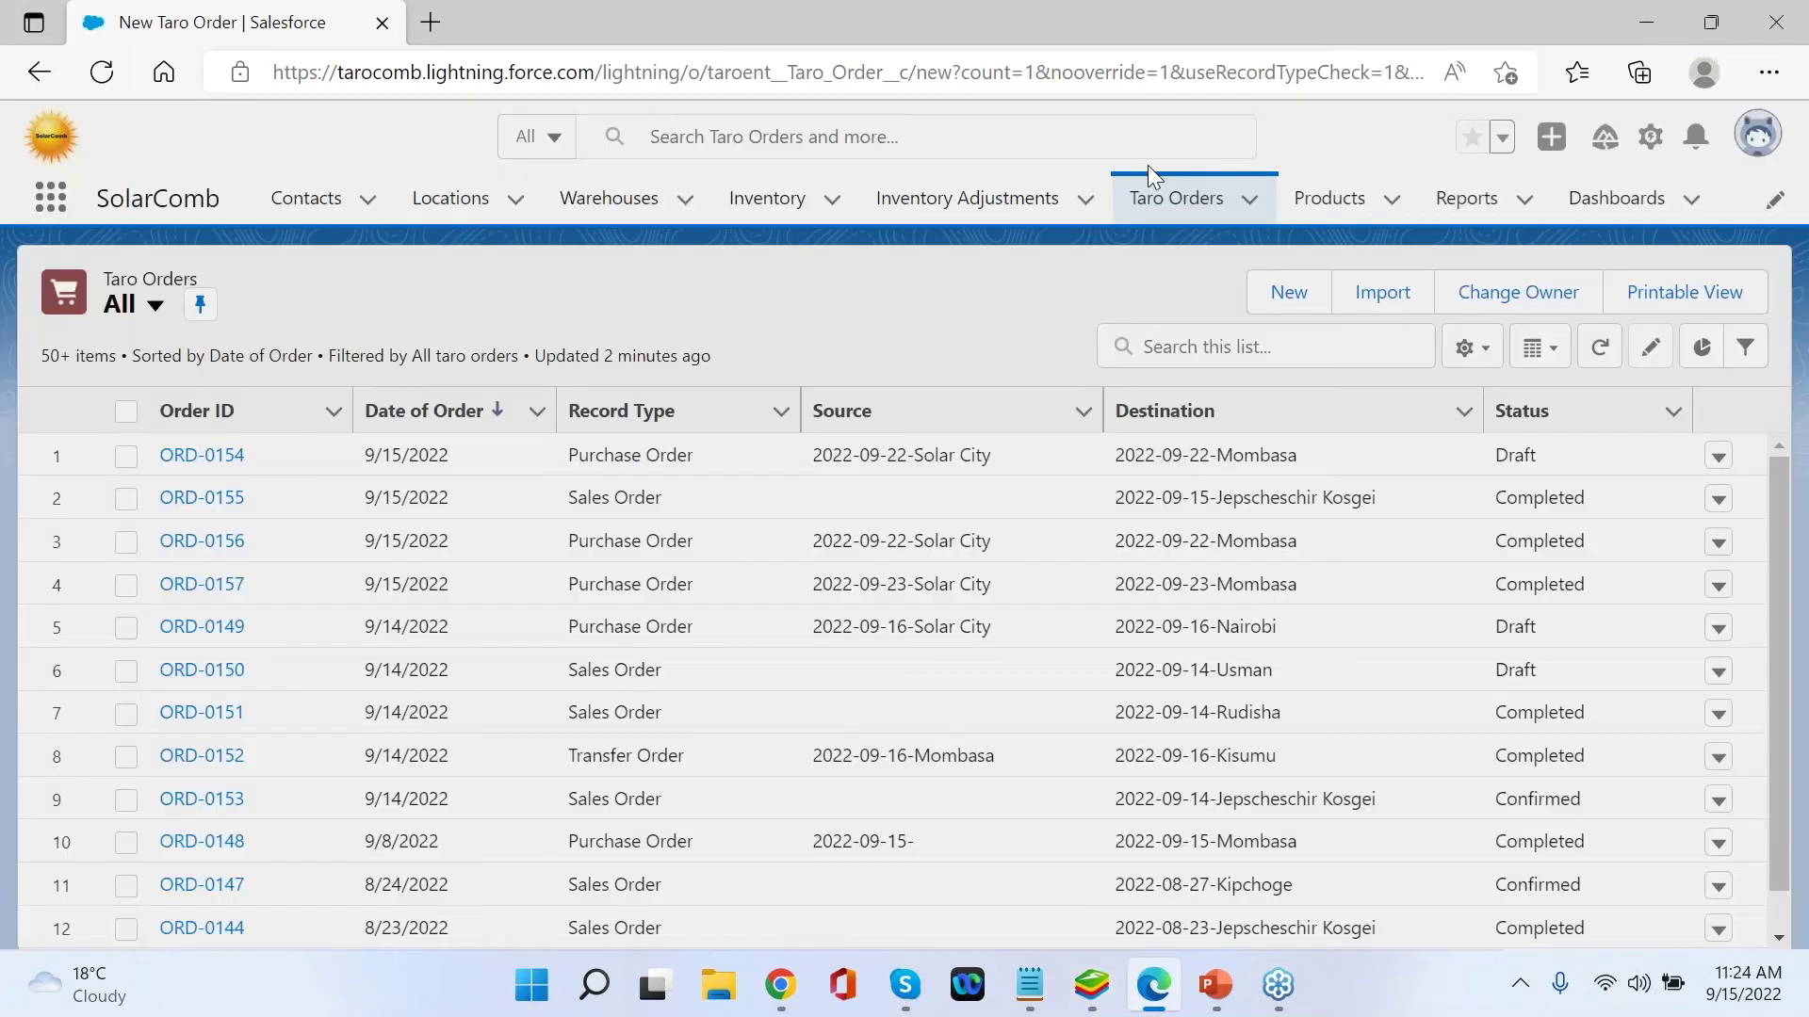
{"action": "left_click", "coordinate": [766, 198]}
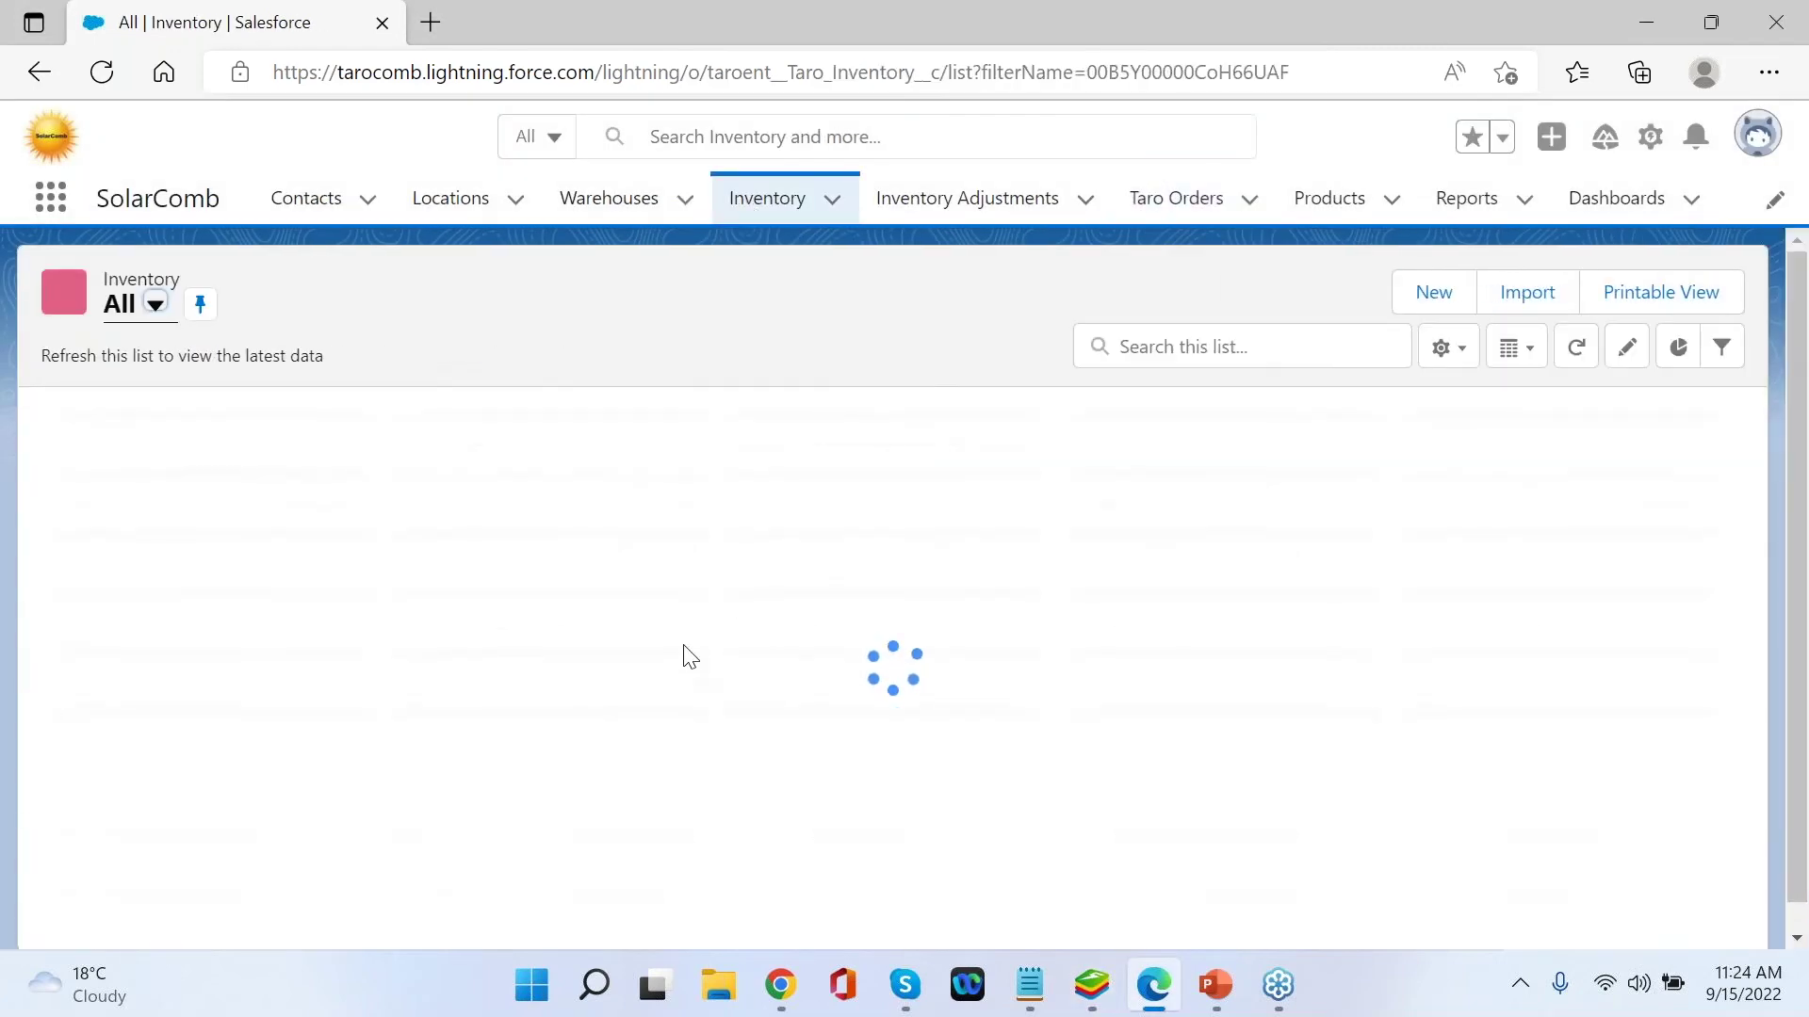
{"action": "scroll", "coordinate": [606, 657], "scroll_direction": "down", "scroll_amount": 8}
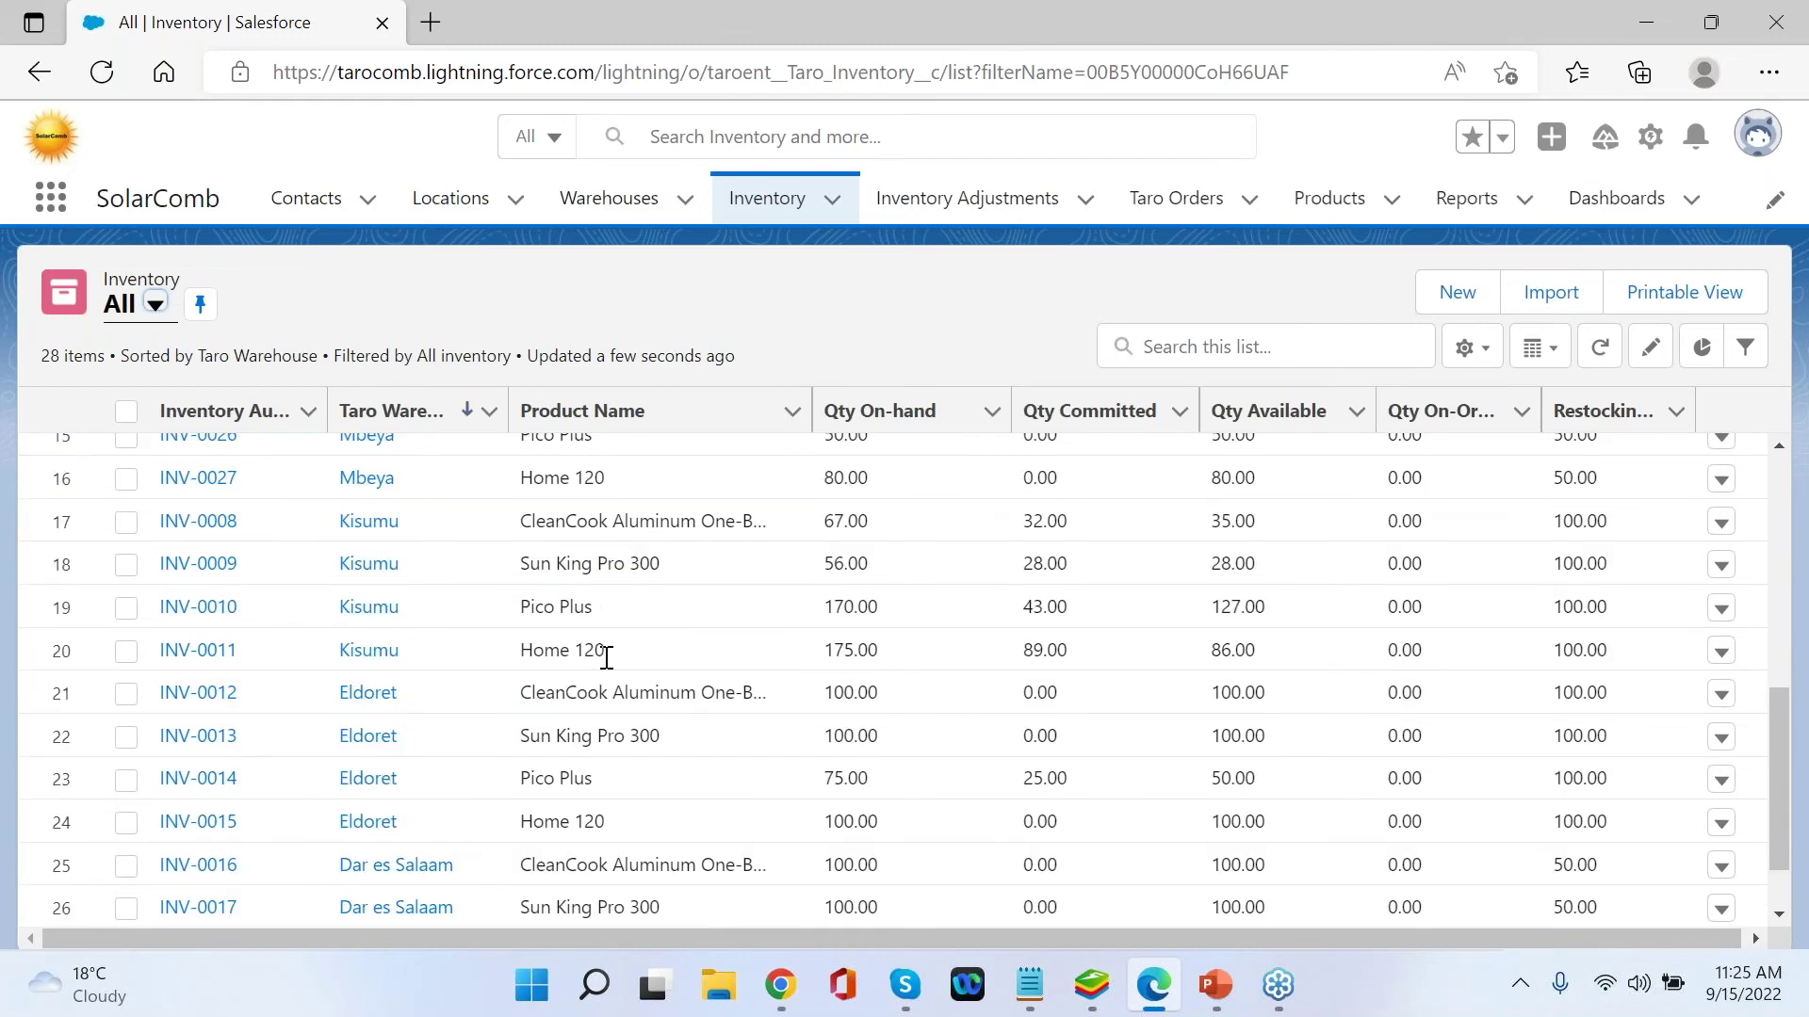
{"action": "scroll", "coordinate": [607, 657], "scroll_direction": "down", "scroll_amount": 1}
{"action": "scroll", "coordinate": [607, 659], "scroll_direction": "up", "scroll_amount": 5}
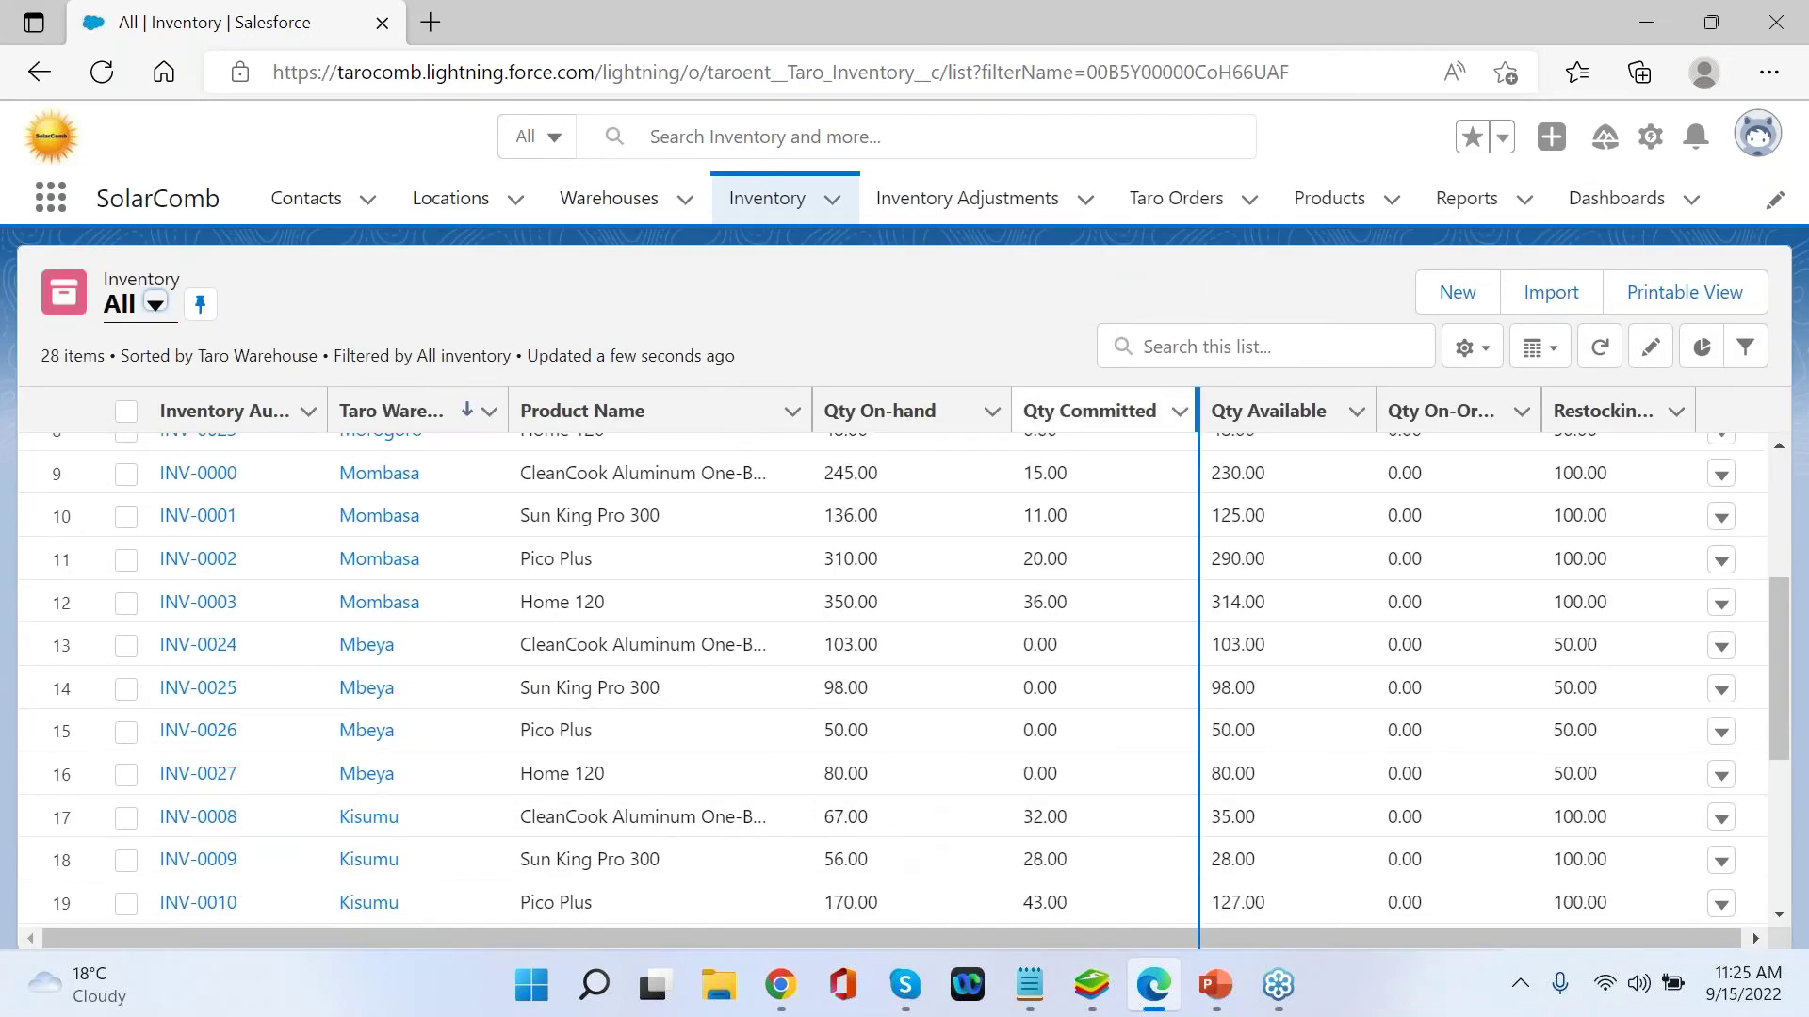
- Return to the mobile app, complete the View Inventory job, and sync it immediately
{"action": "left_click", "coordinate": [1092, 988]}
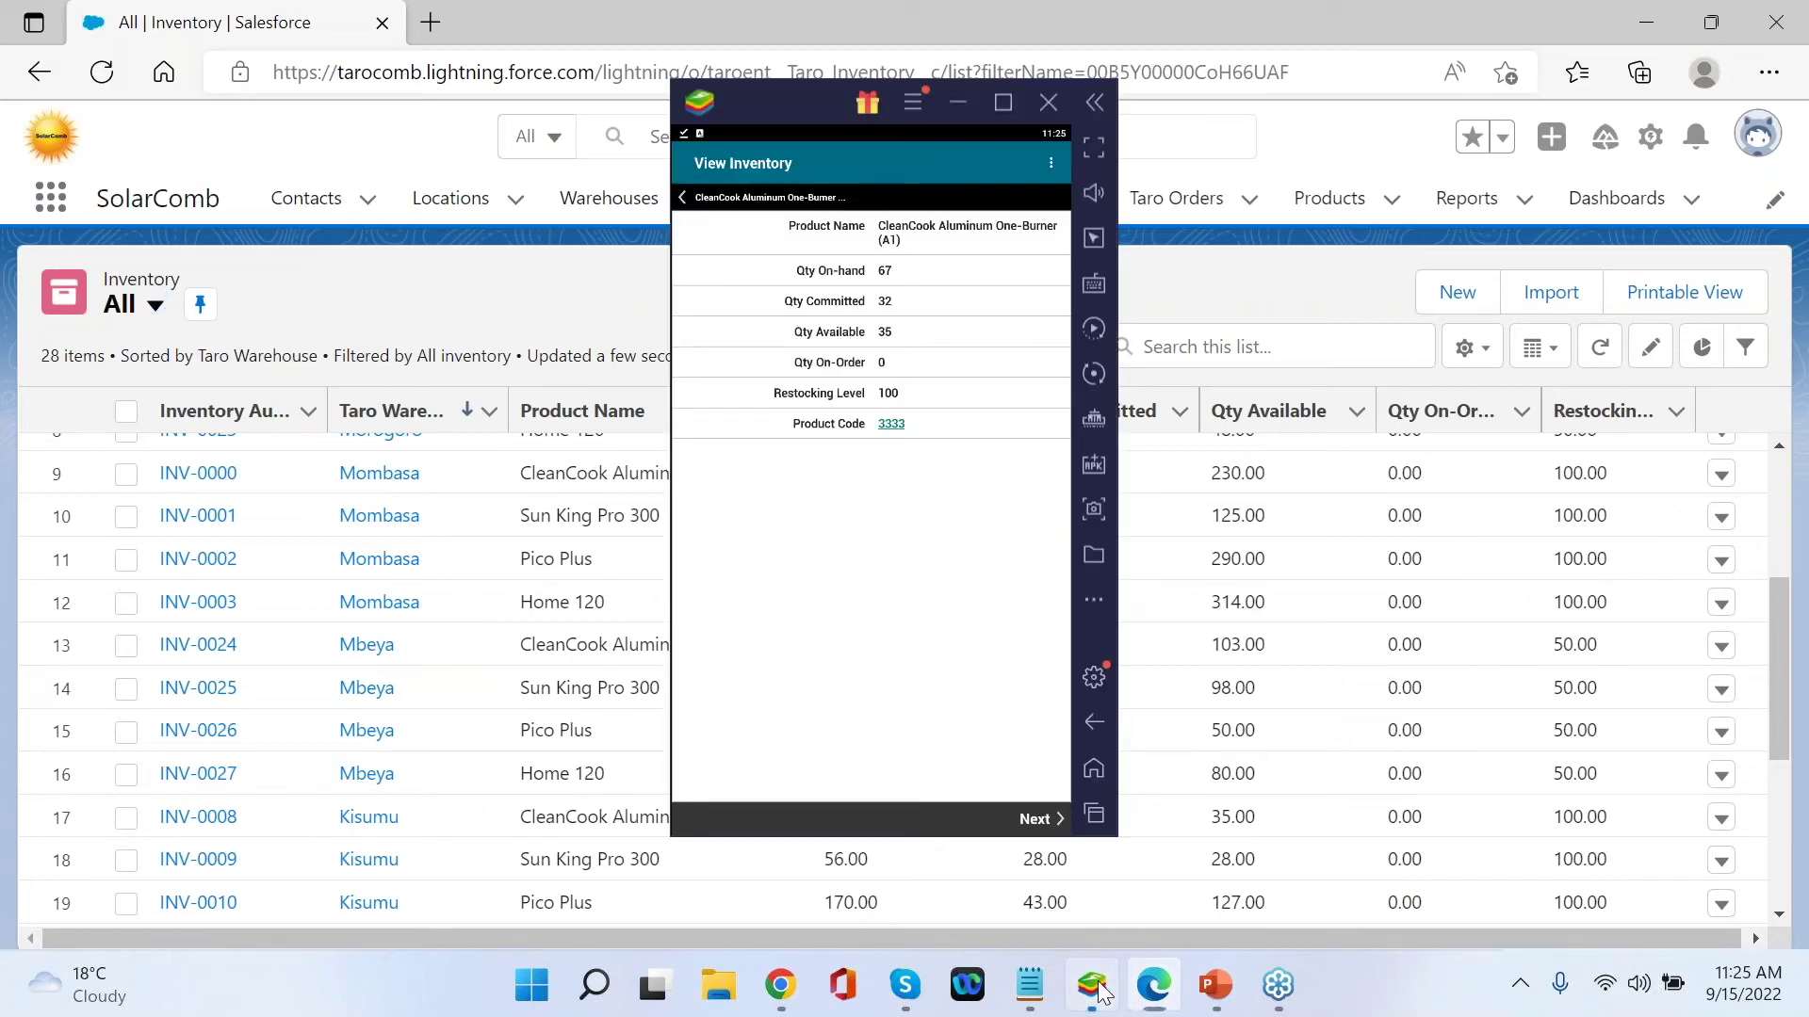
{"action": "left_click", "coordinate": [1044, 819]}
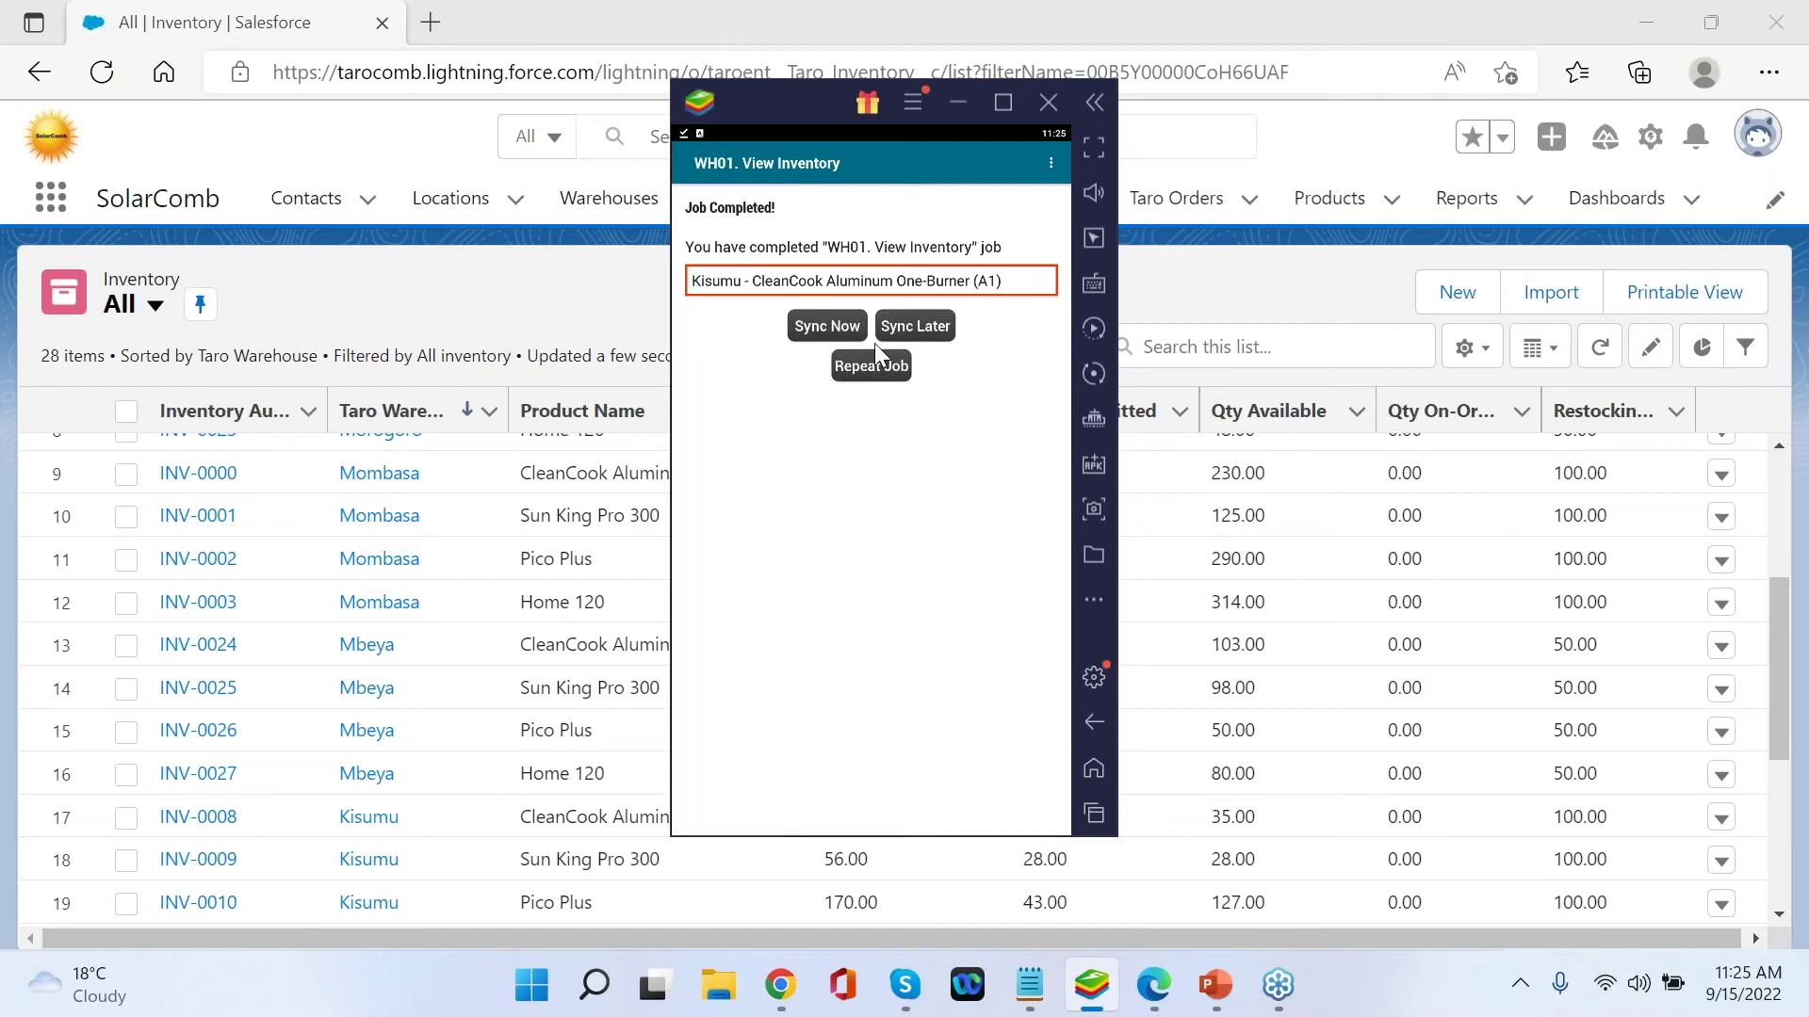
{"action": "left_click", "coordinate": [839, 324]}
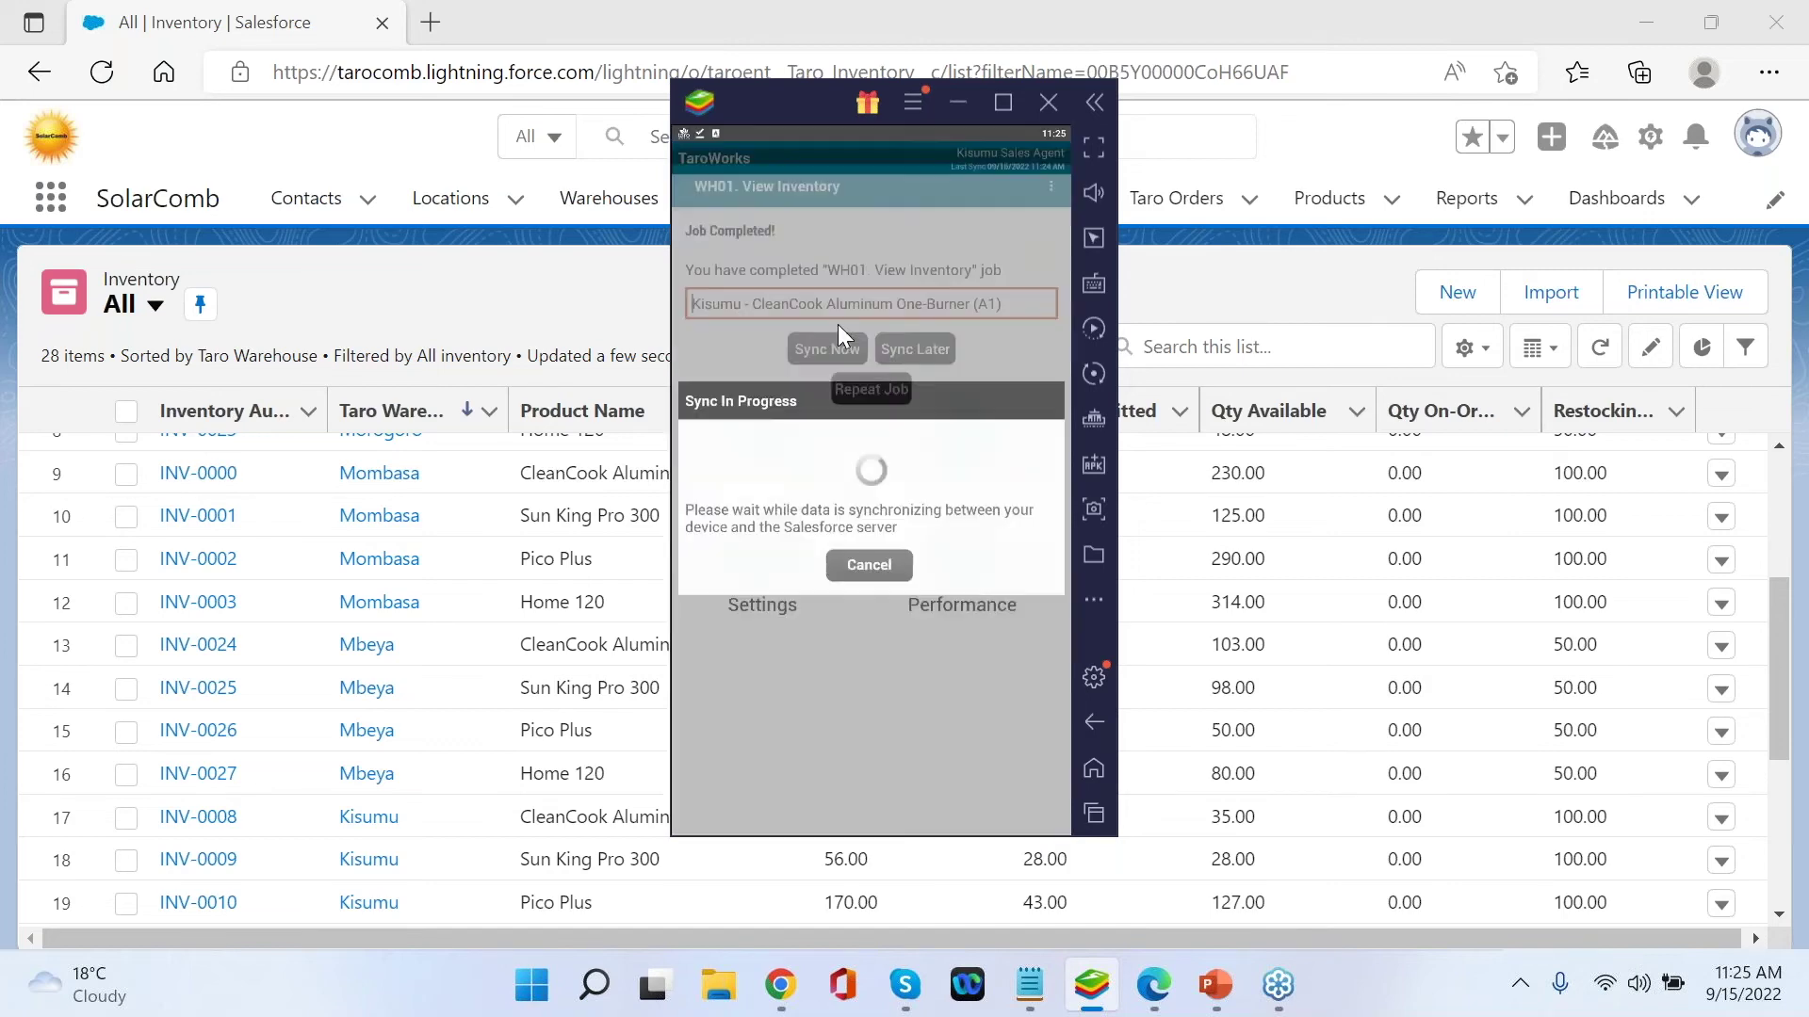
{"action": "left_click", "coordinate": [969, 98]}
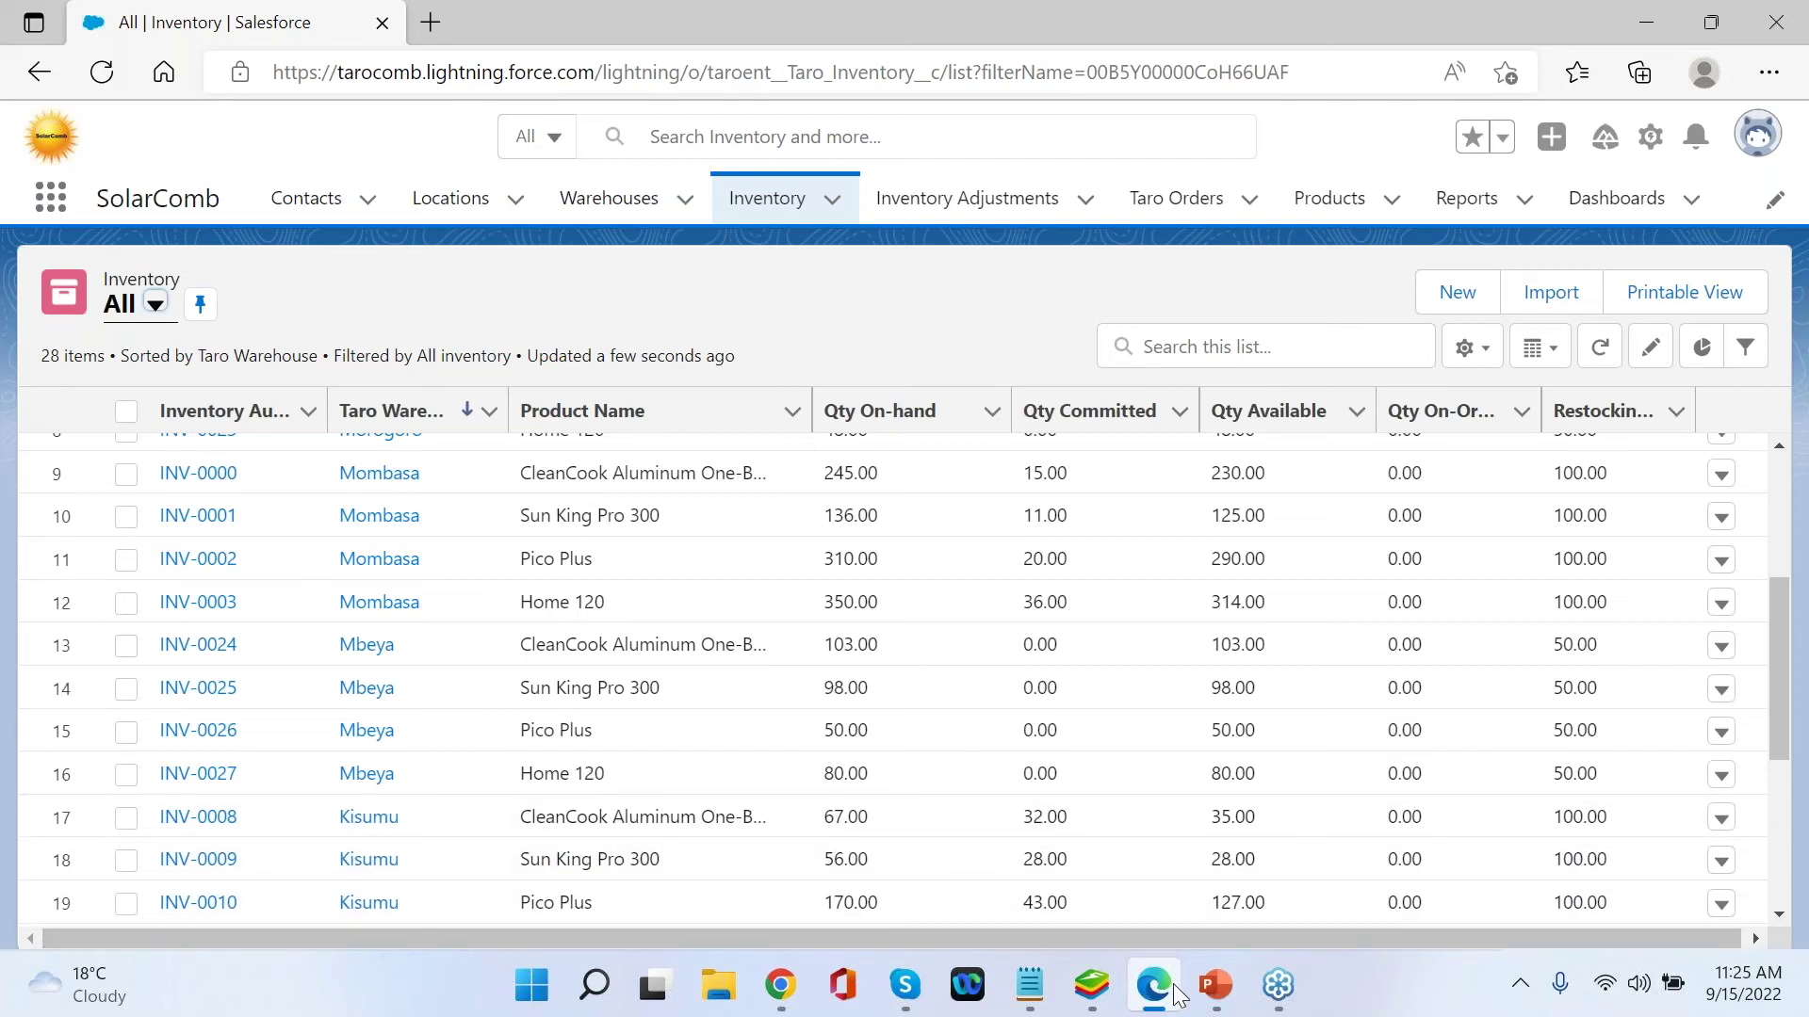
{"action": "left_click", "coordinate": [1097, 991]}
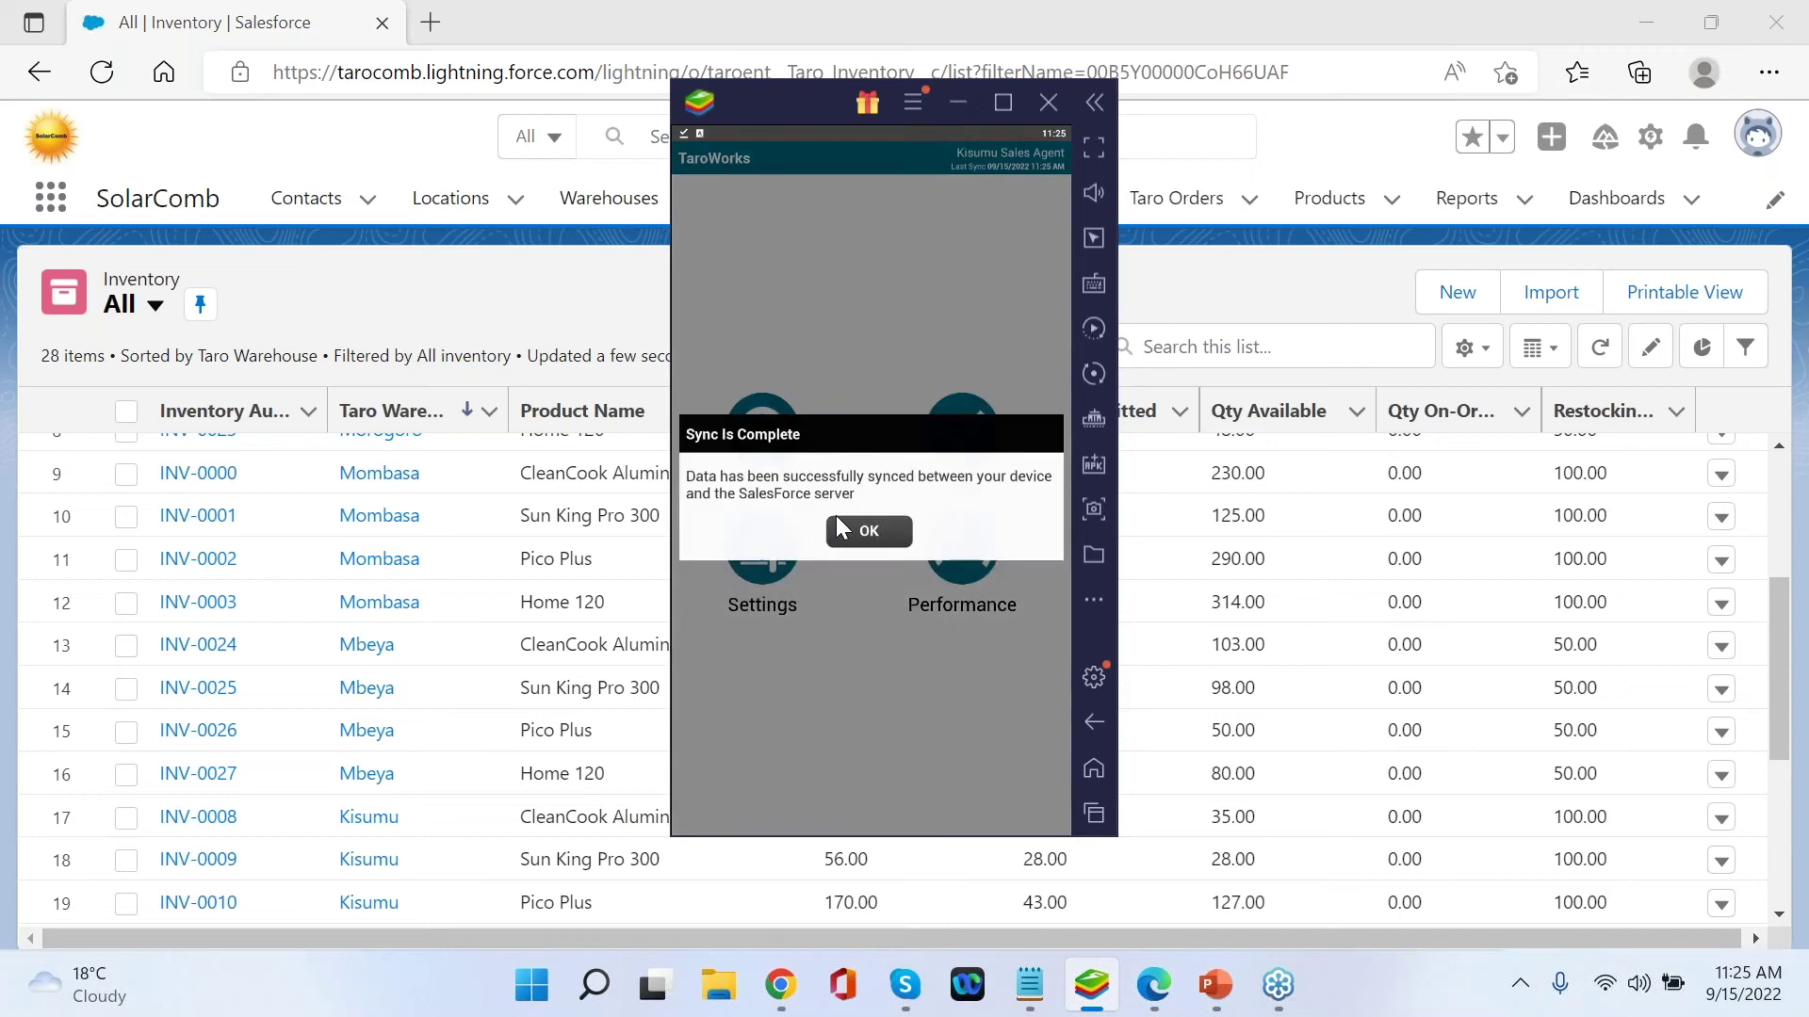
{"action": "left_click", "coordinate": [868, 531]}
- Start a new SL01. Make Sale job for the first listed customer in the Kisumu warehouse
{"action": "left_click", "coordinate": [962, 426]}
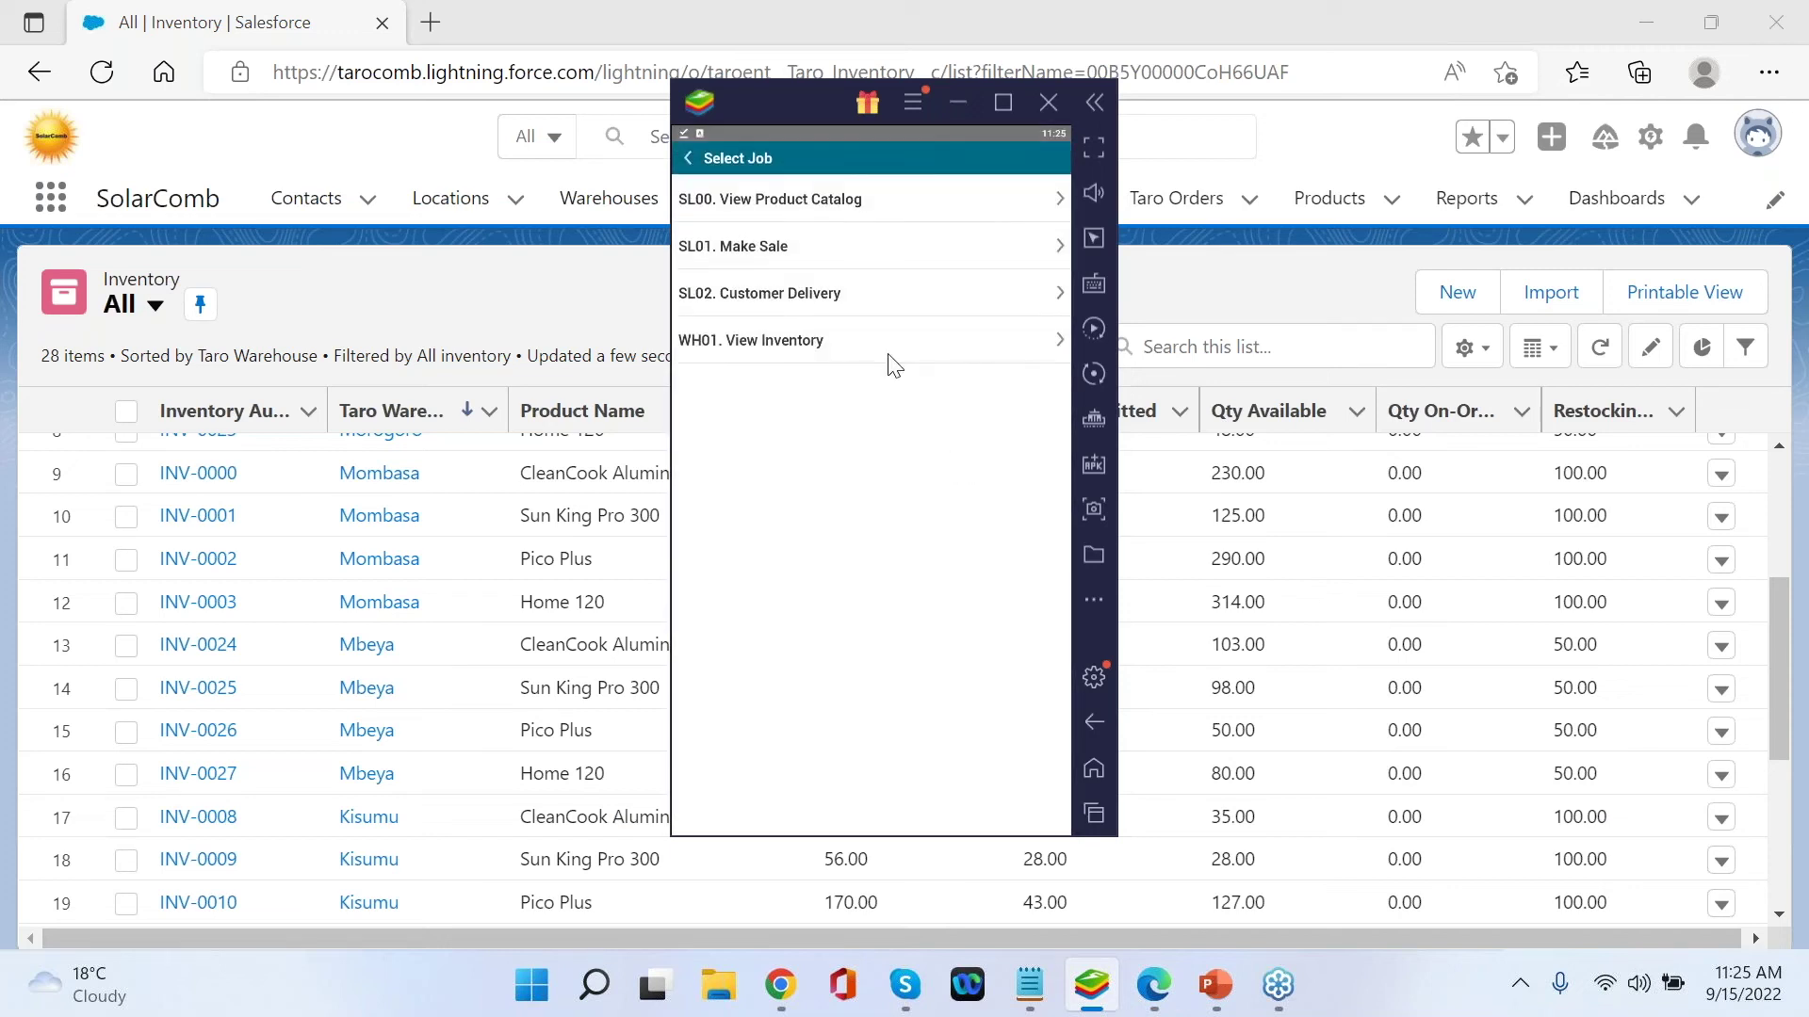
{"action": "left_click", "coordinate": [862, 254]}
{"action": "left_click", "coordinate": [839, 482]}
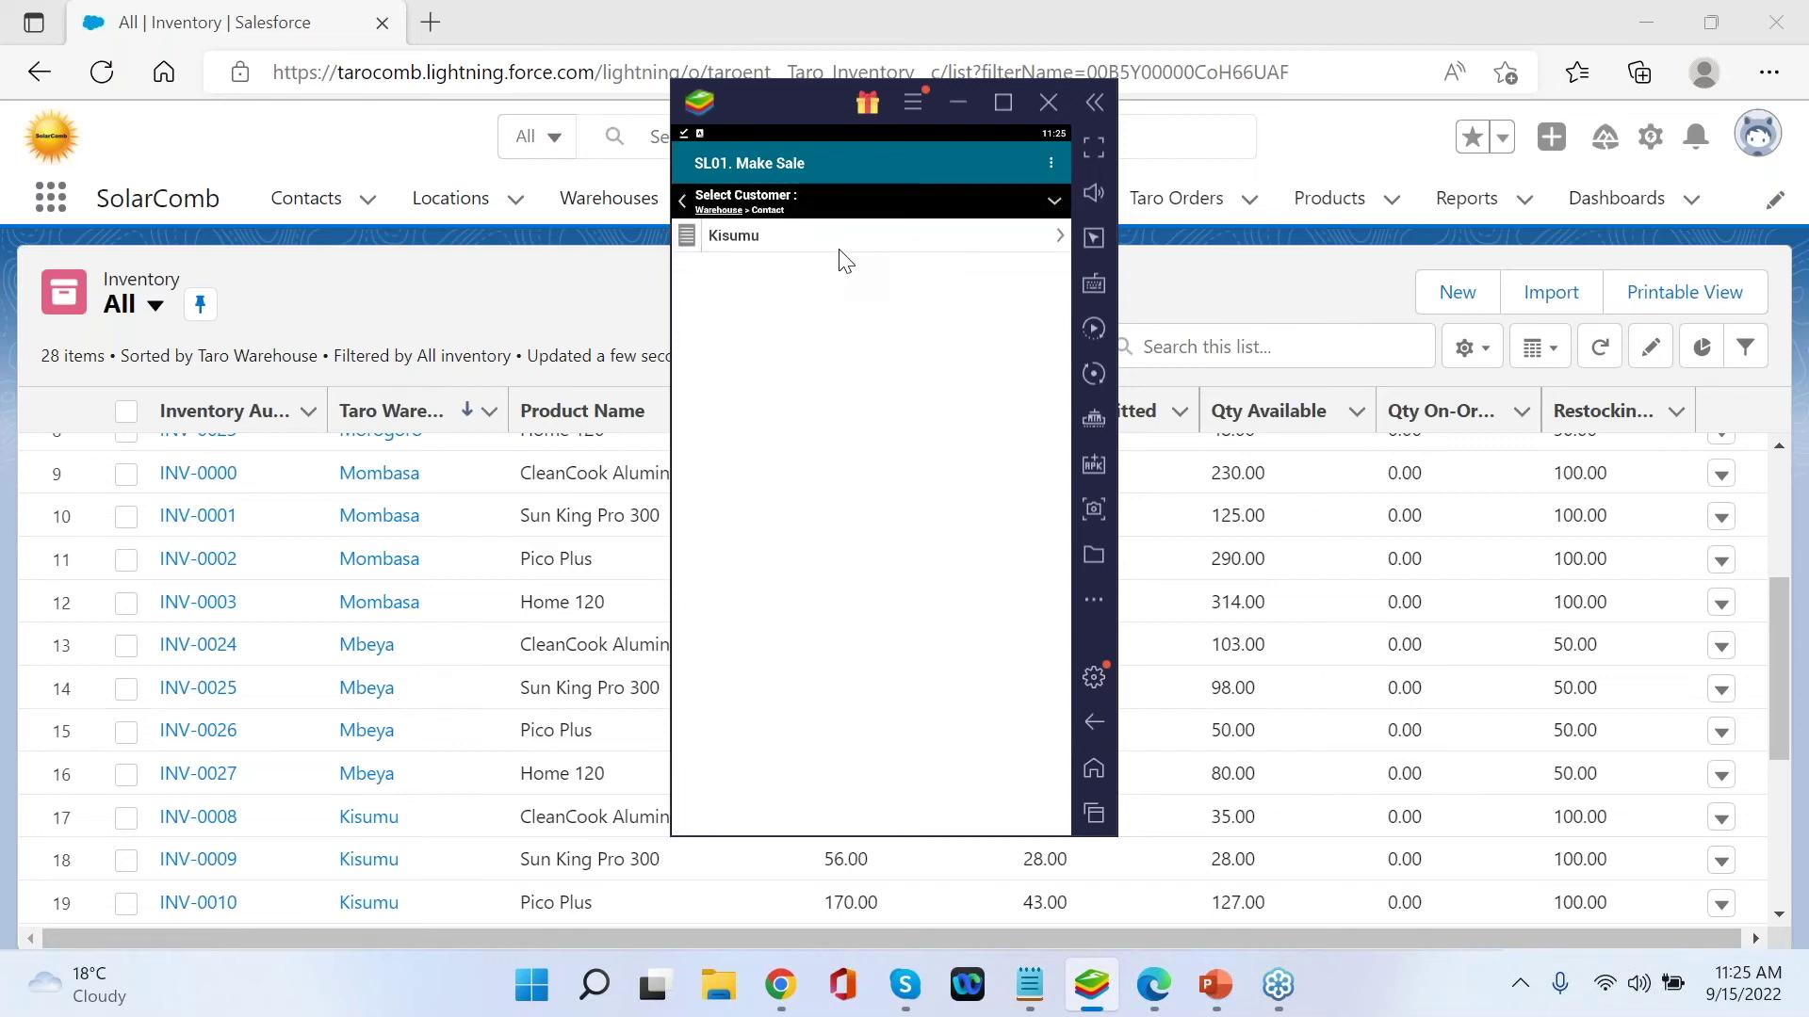
{"action": "left_click", "coordinate": [839, 247]}
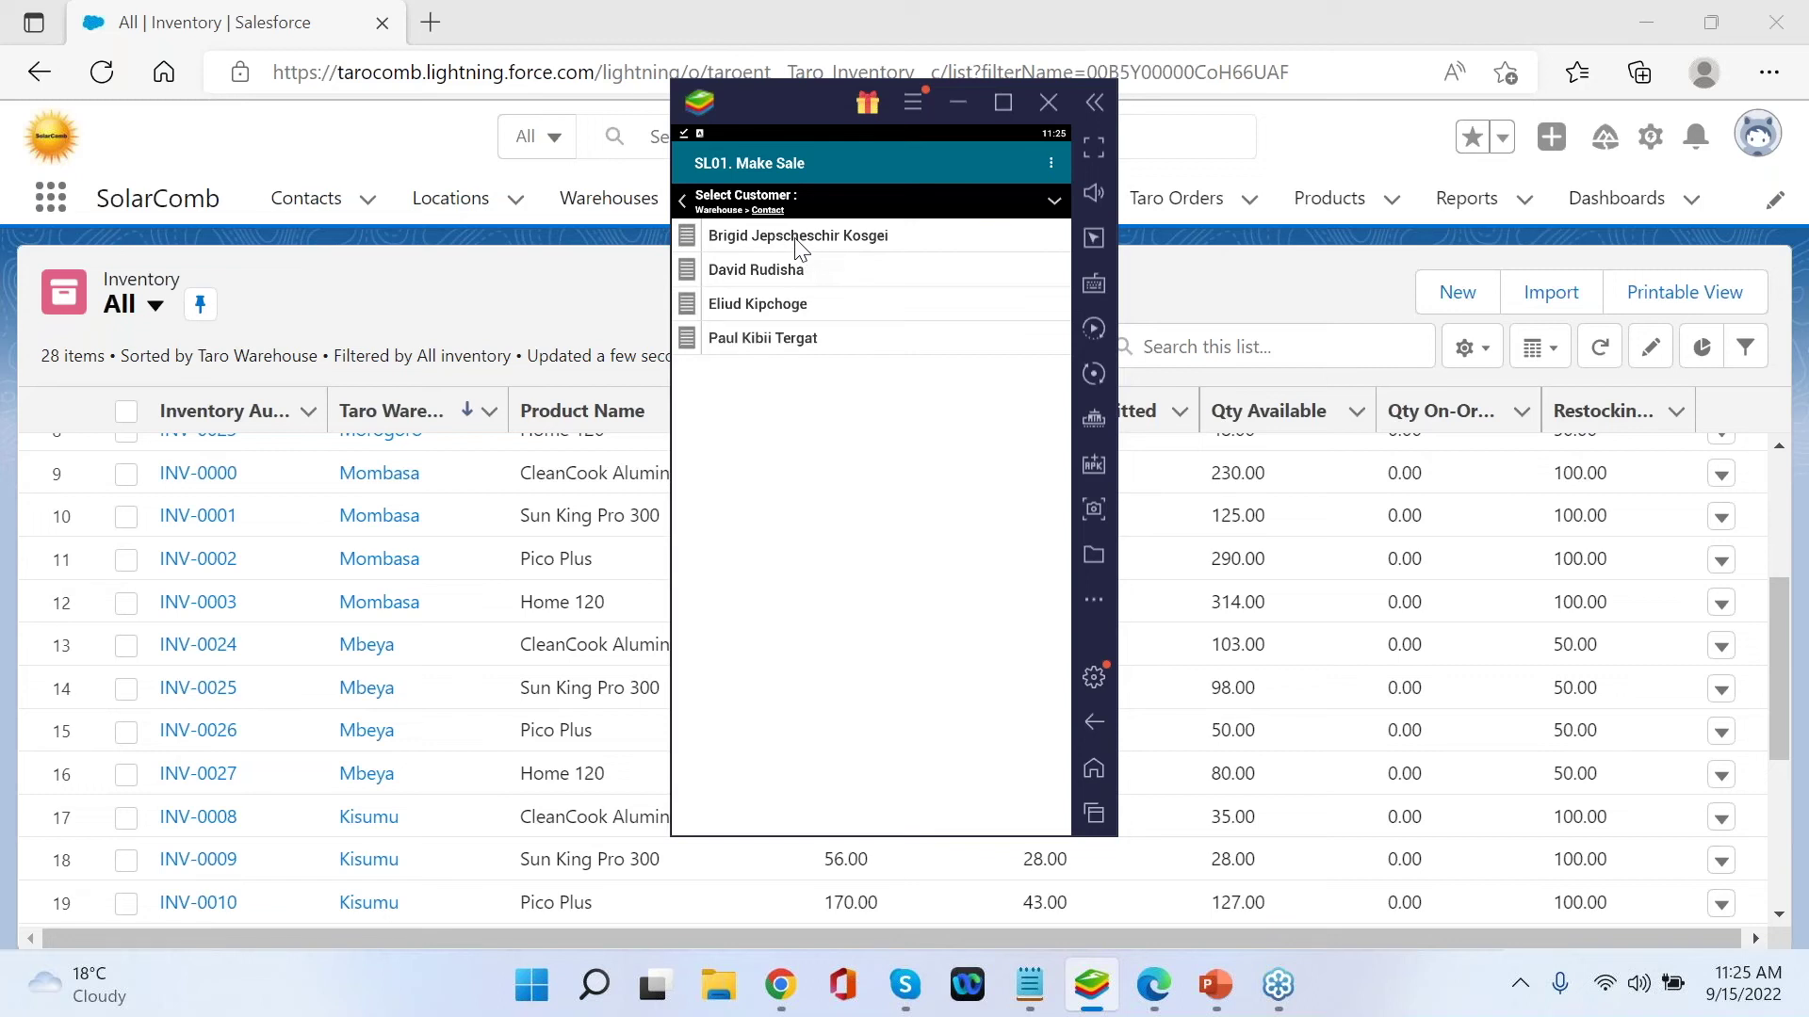
{"action": "left_click", "coordinate": [799, 237]}
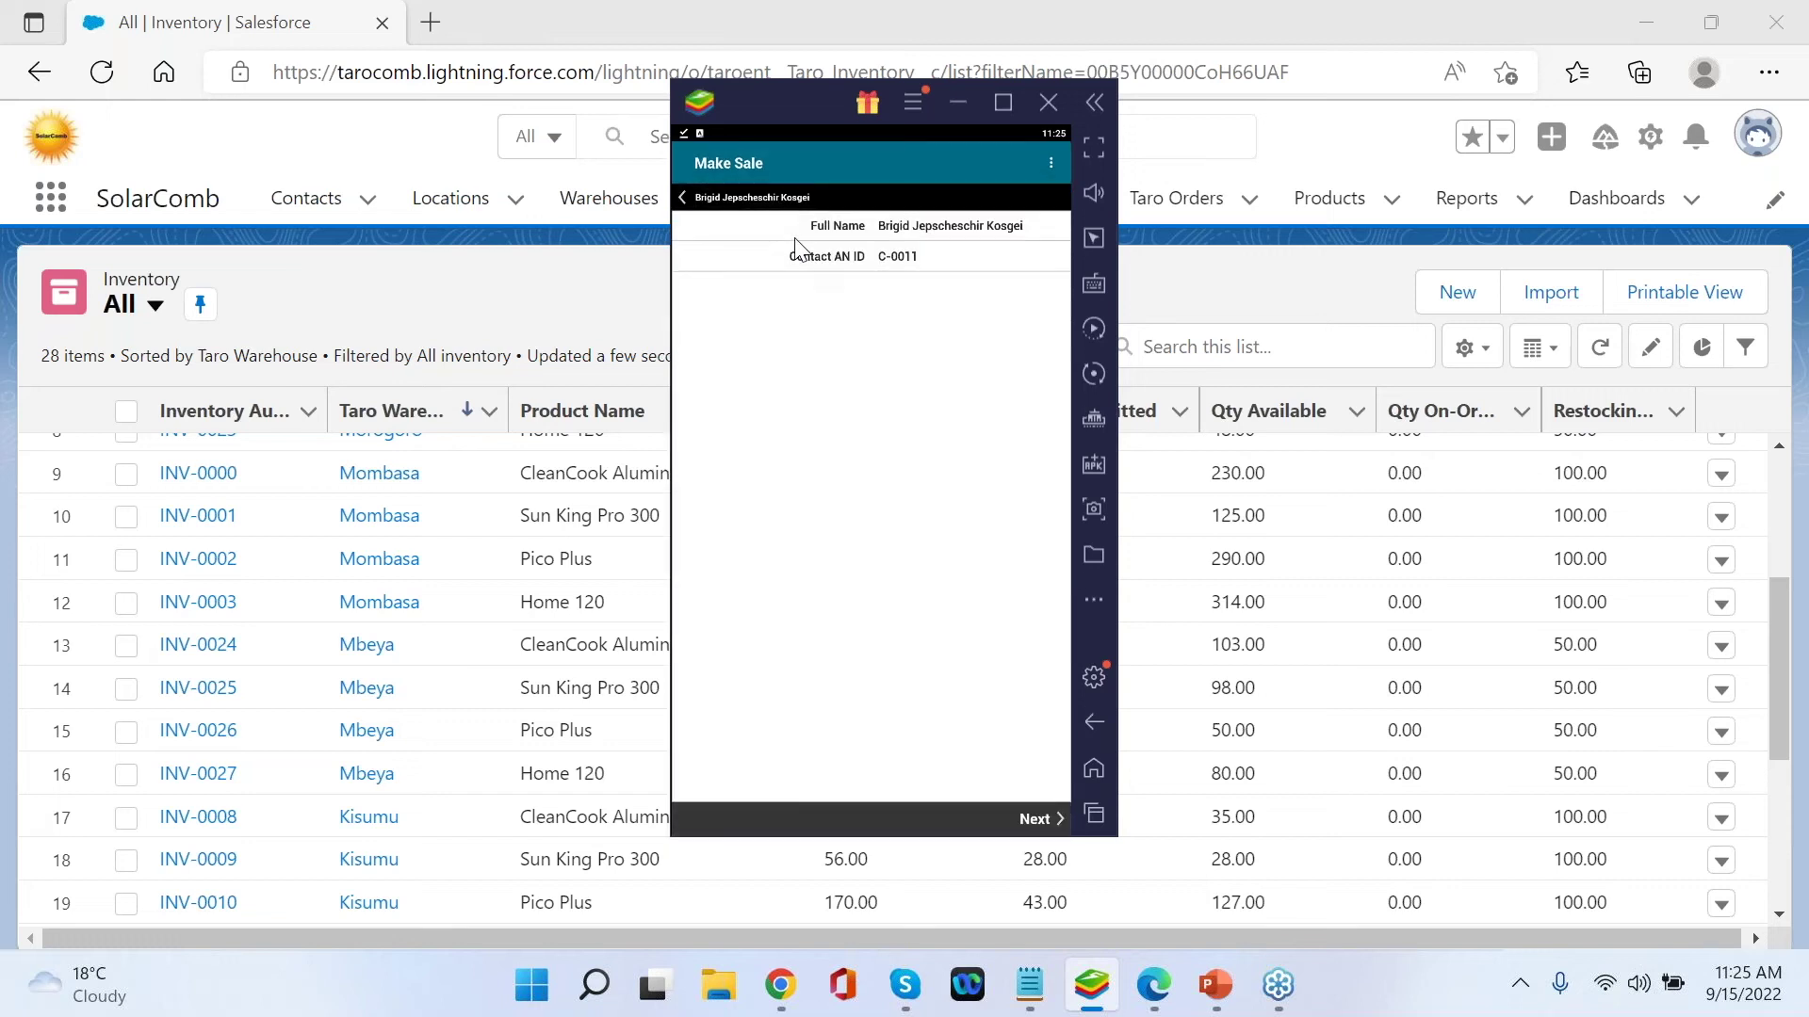
{"action": "left_click", "coordinate": [1050, 825]}
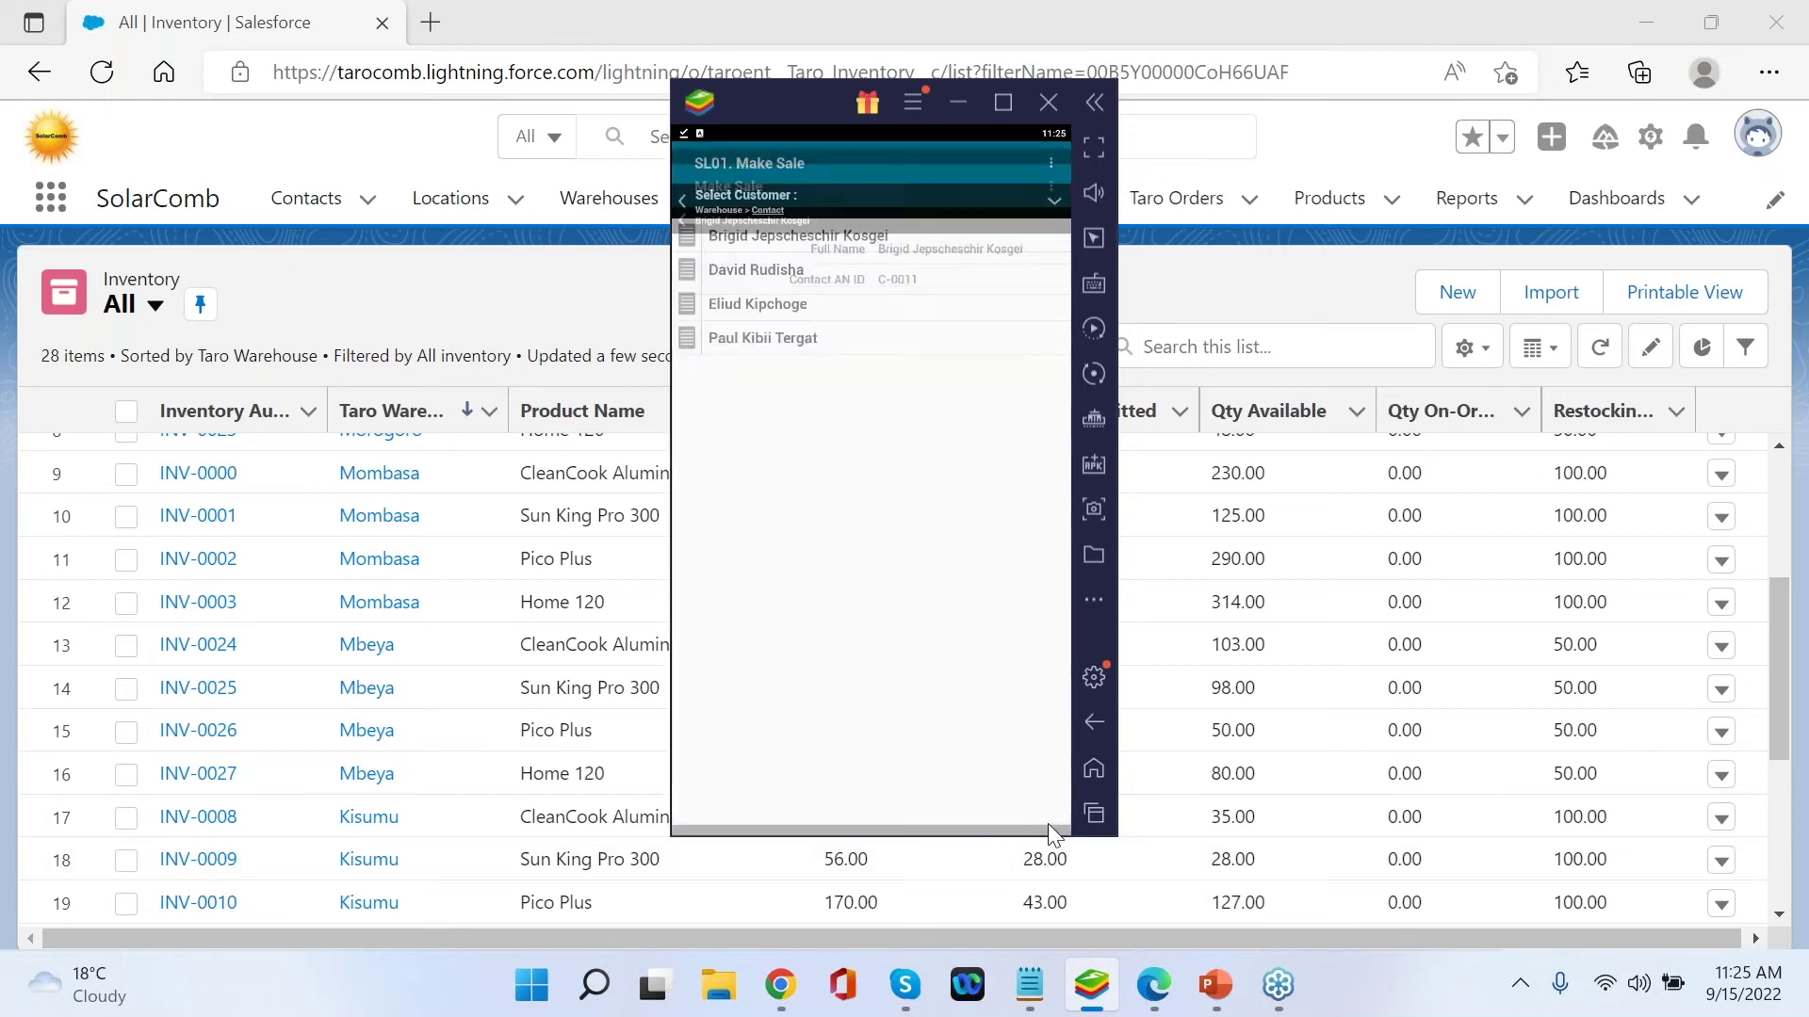
- Choose CleanCook Aluminum One-Burner (A1) from the price book as the product for the sale
{"action": "left_click", "coordinate": [782, 235]}
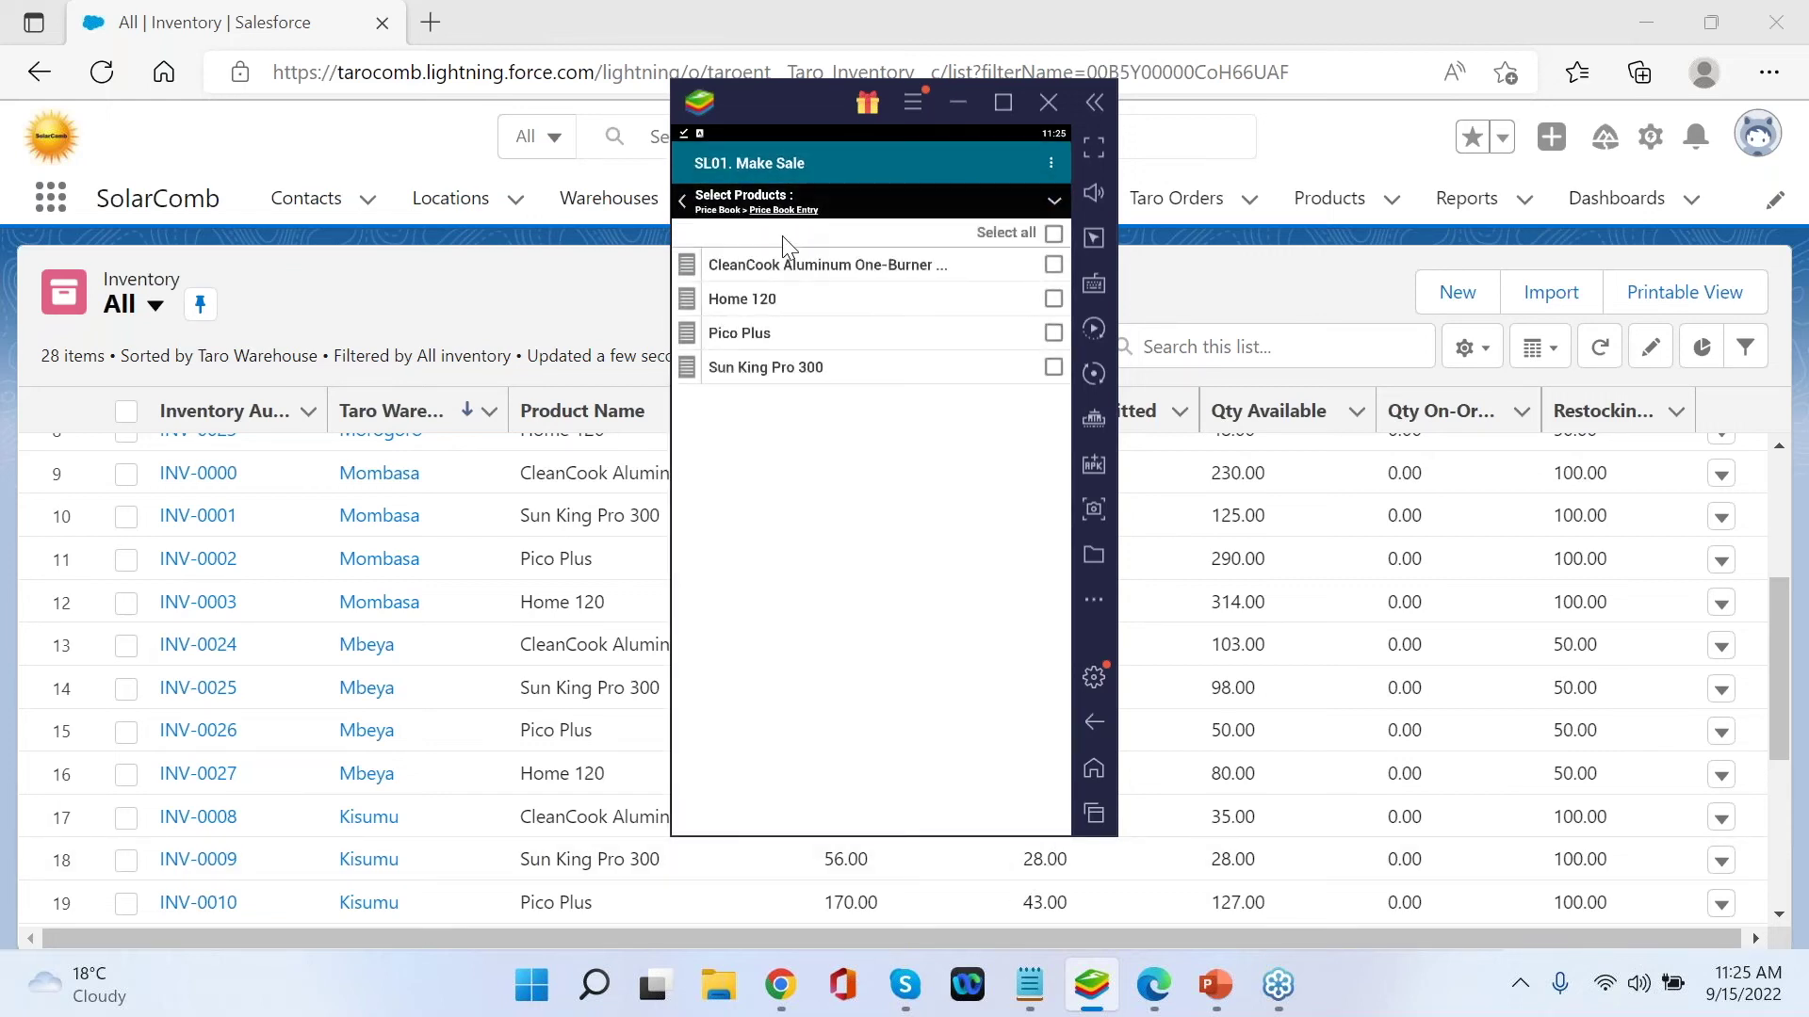
{"action": "left_click", "coordinate": [1053, 265]}
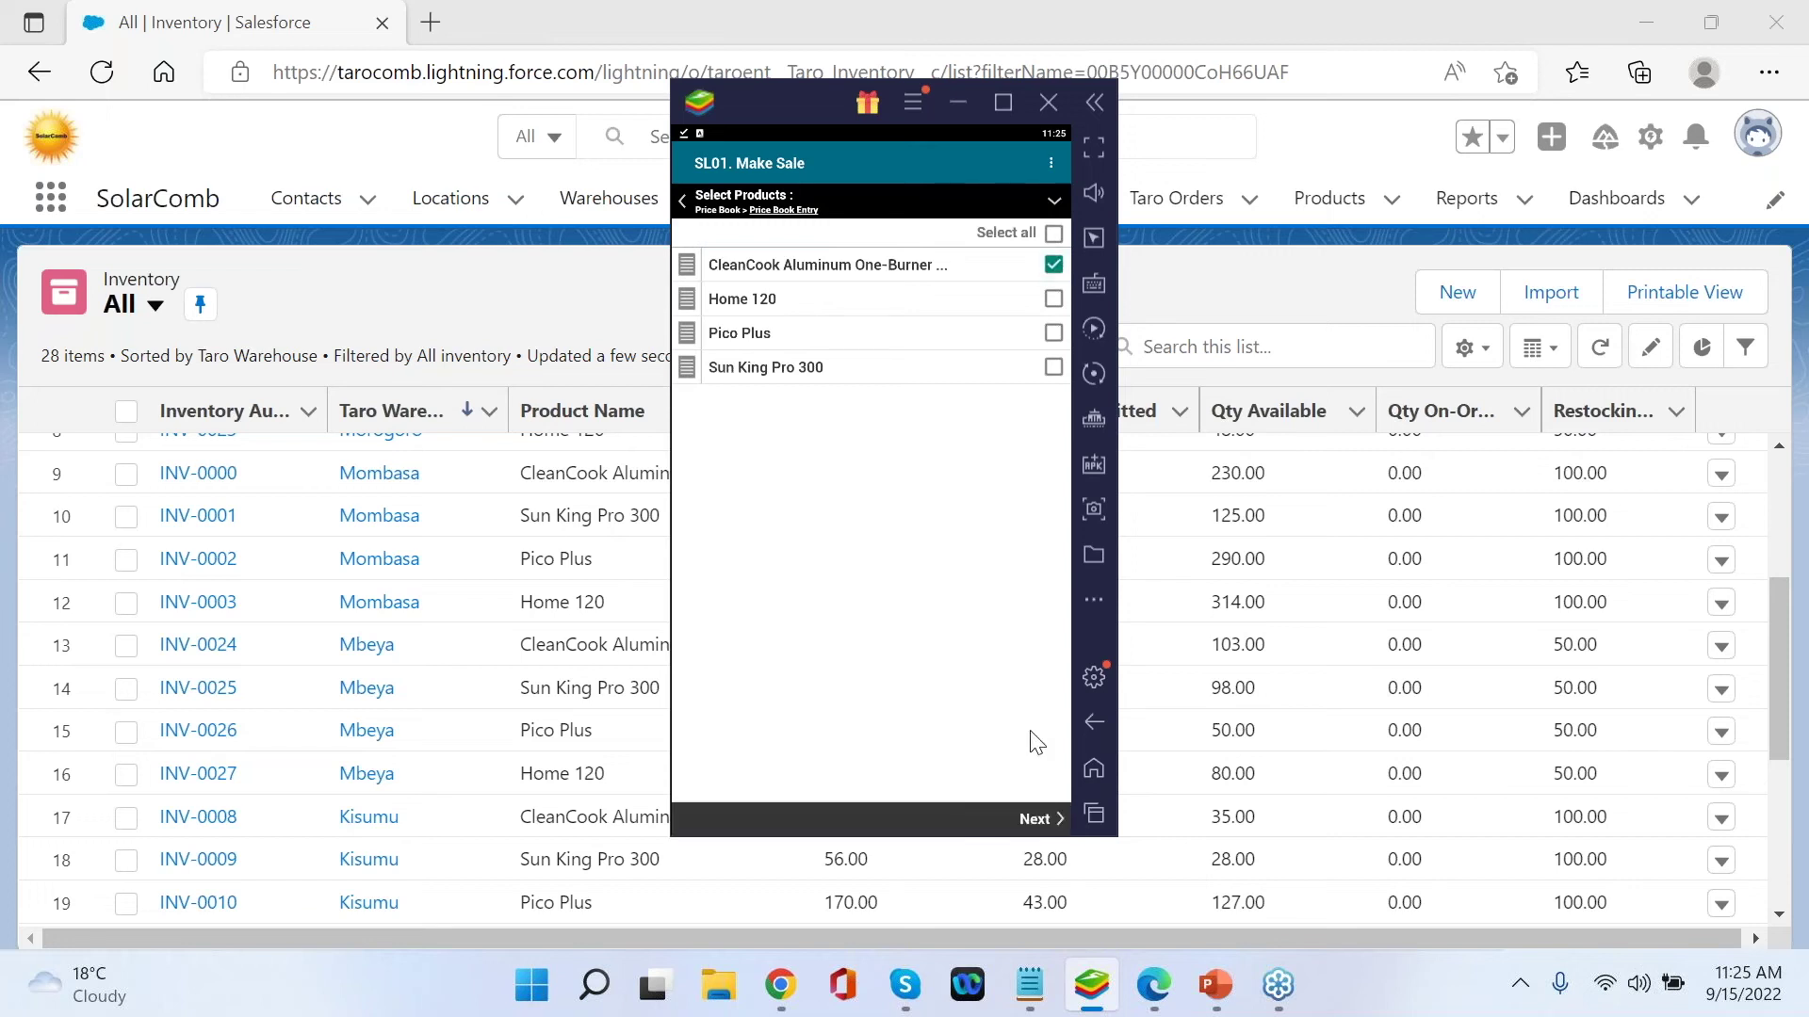
{"action": "left_click", "coordinate": [1040, 821]}
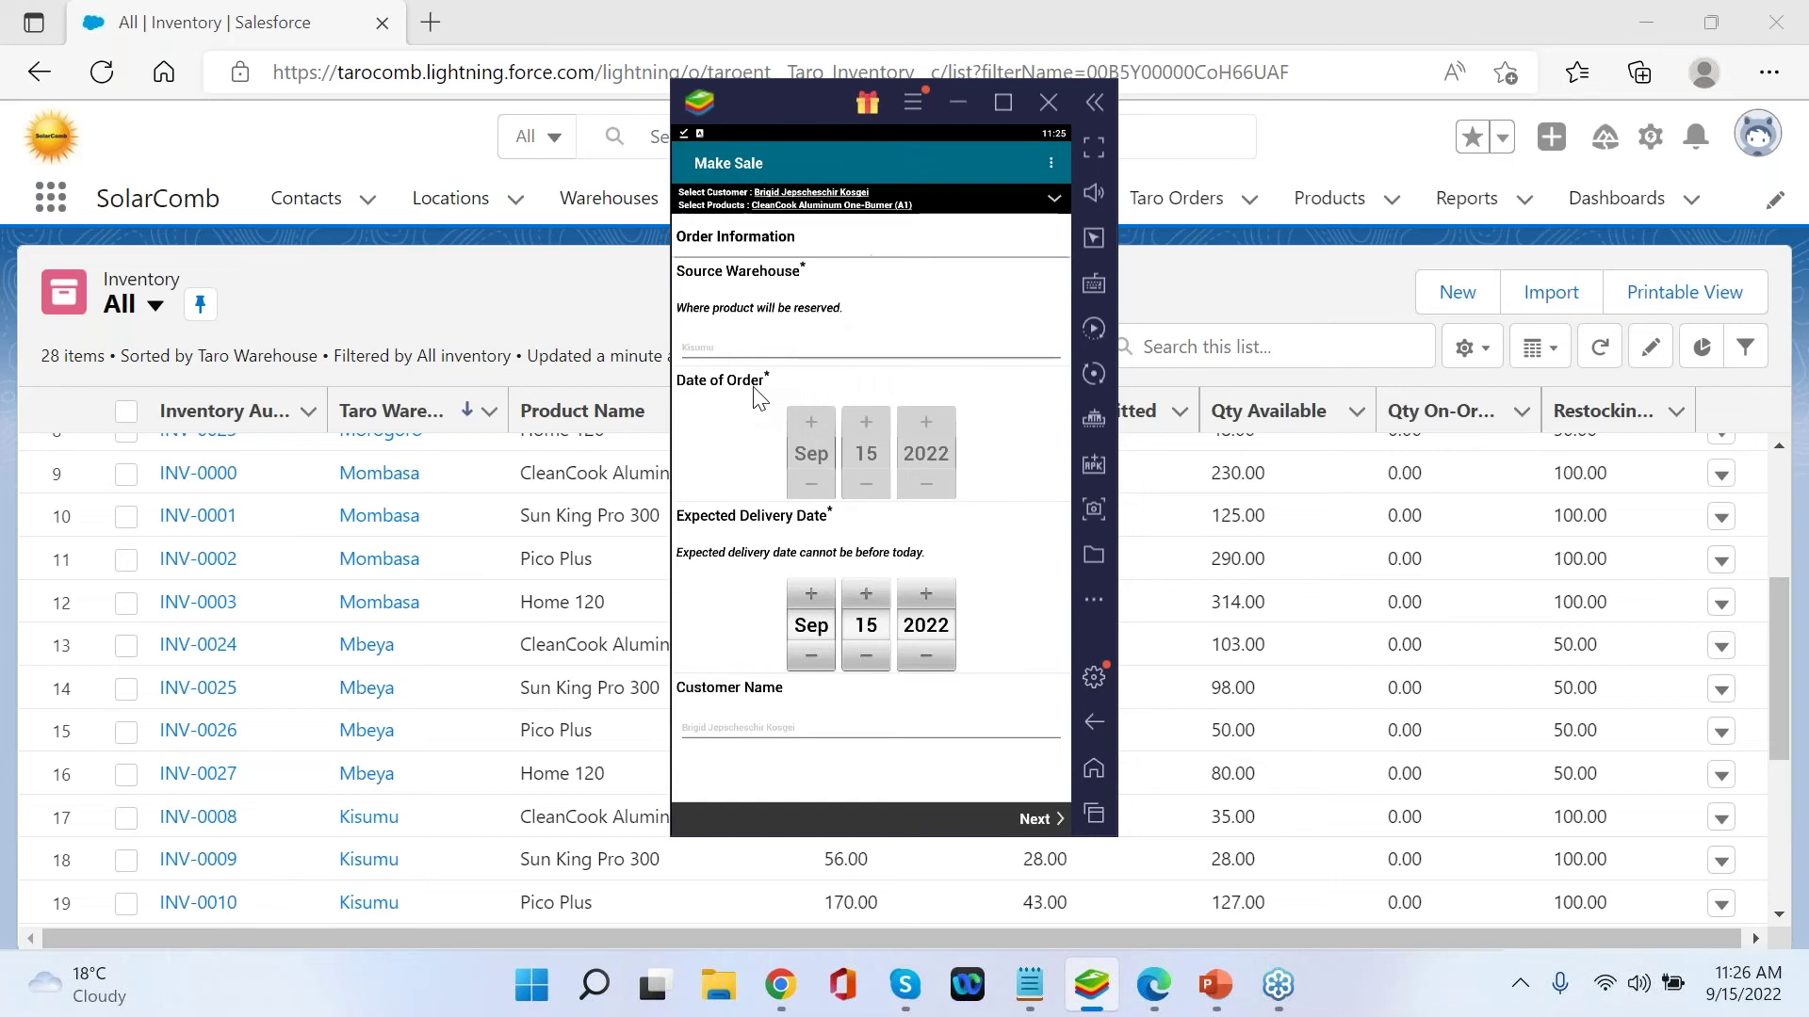
- Set the sale's expected delivery date to September 16, 2022 and the ordered quantity to 10
{"action": "left_click", "coordinate": [872, 593]}
{"action": "left_click", "coordinate": [1037, 824]}
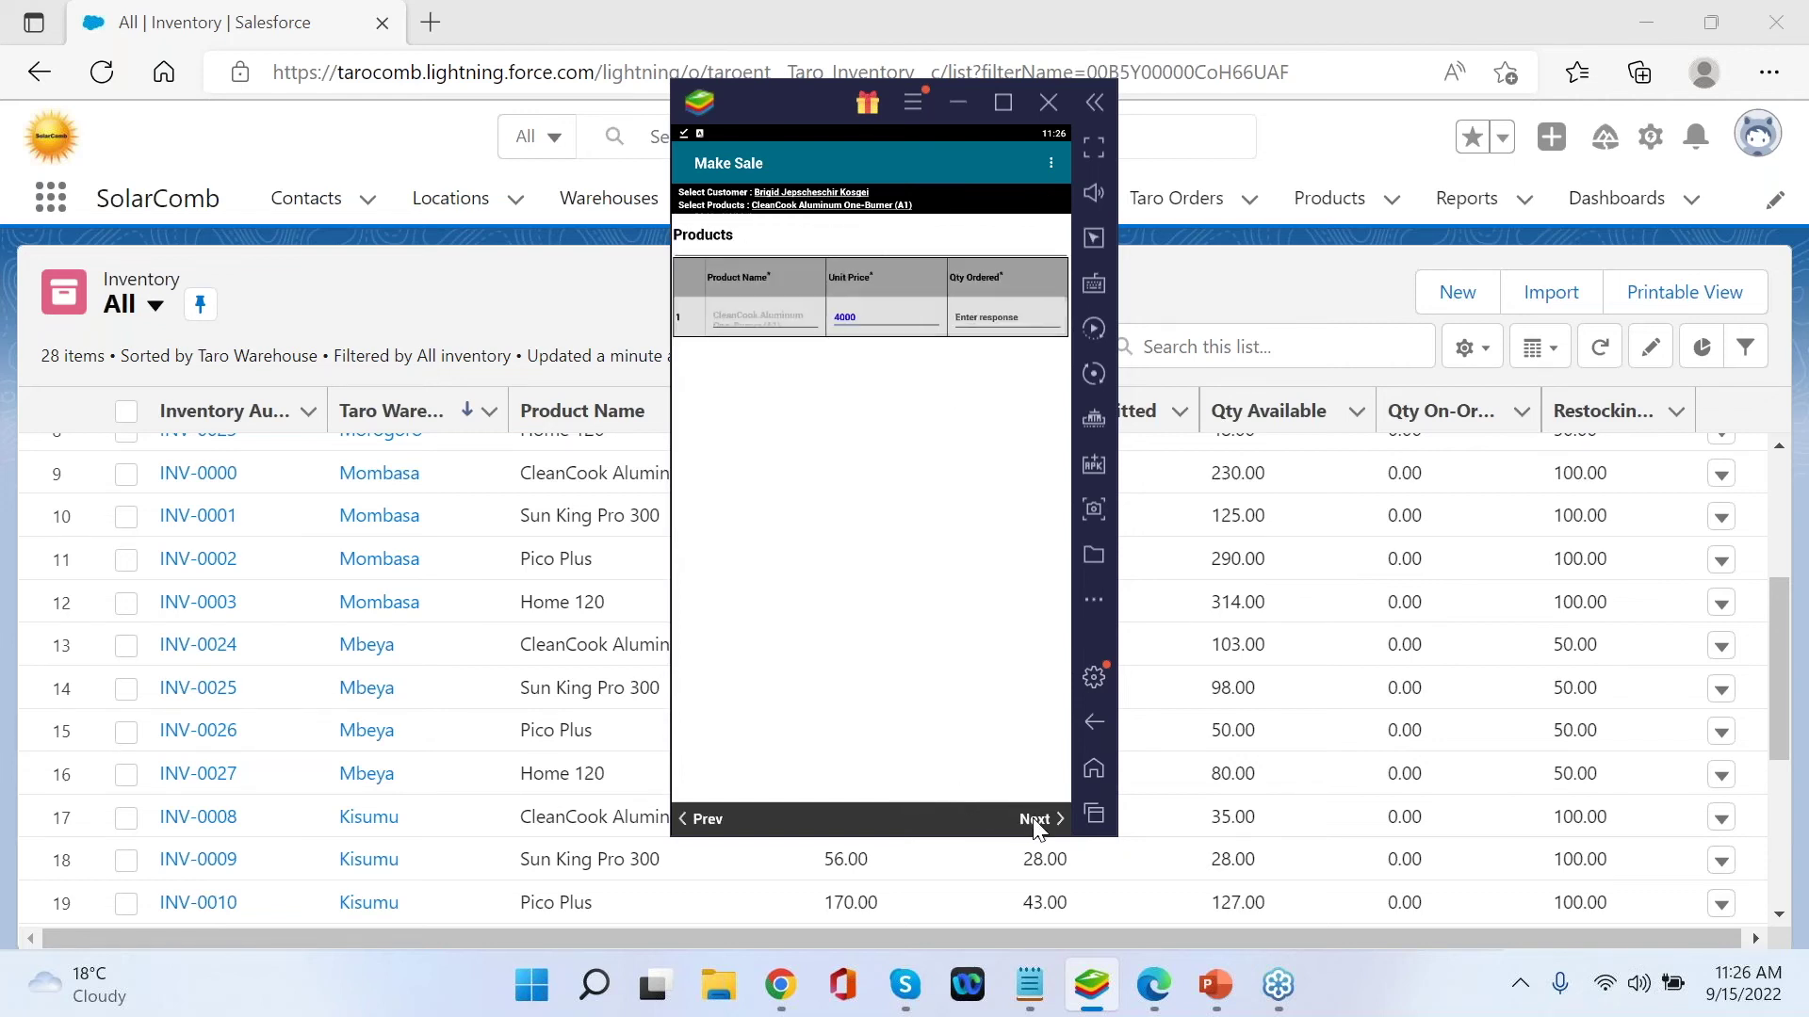
{"action": "left_click", "coordinate": [978, 330]}
{"action": "type", "text": "10"}
{"action": "left_click", "coordinate": [1034, 819]}
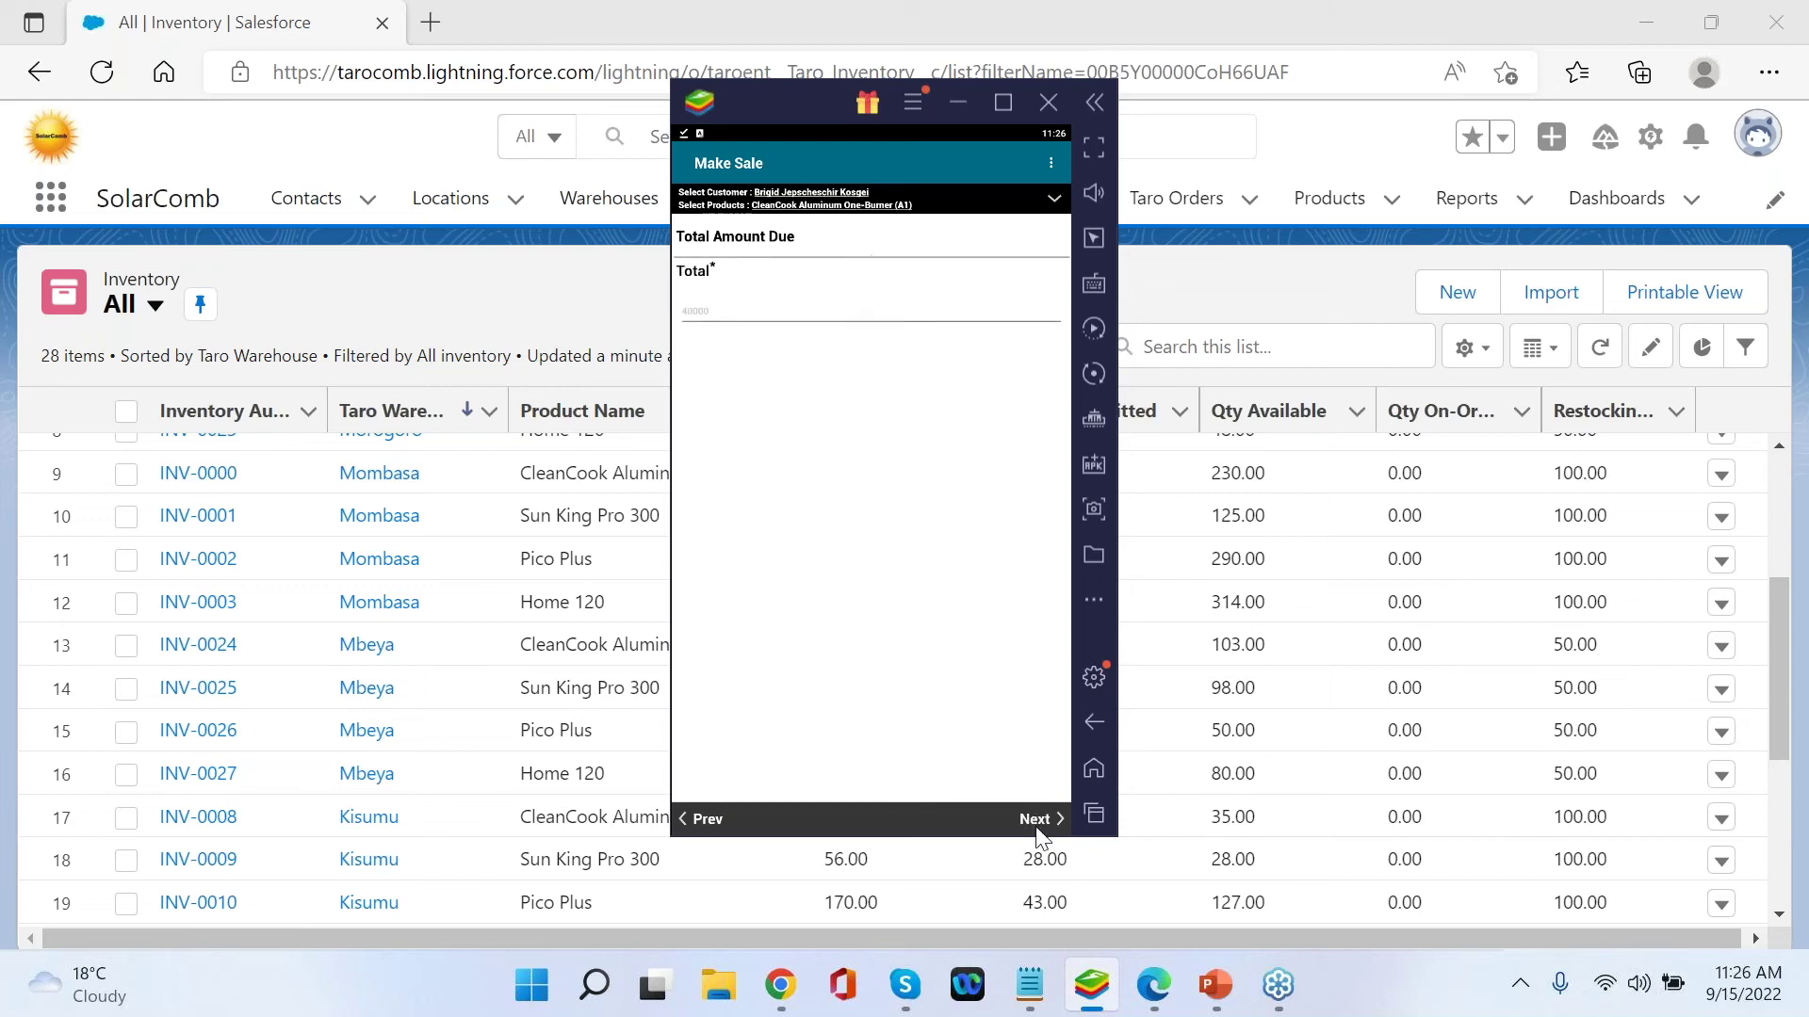
- Complete the Make Sale job, sync it immediately, and dismiss the sync notice
{"action": "left_click", "coordinate": [1037, 823]}
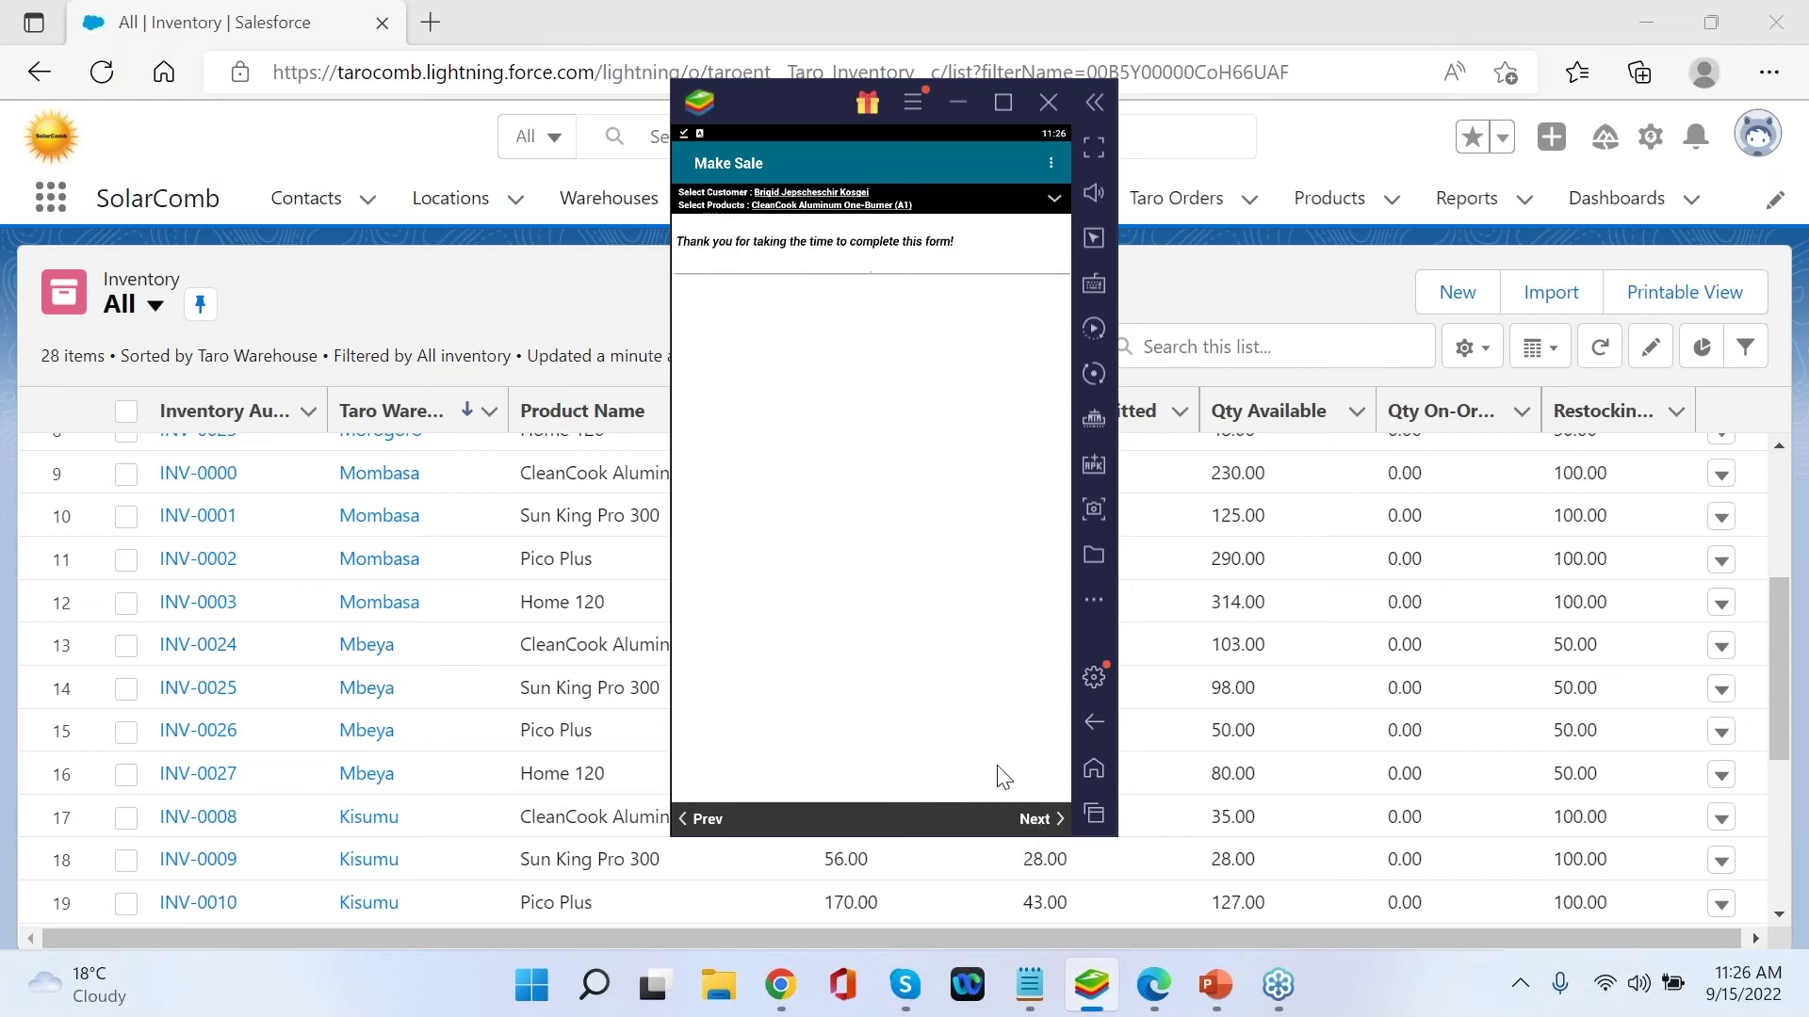
{"action": "left_click", "coordinate": [1037, 821]}
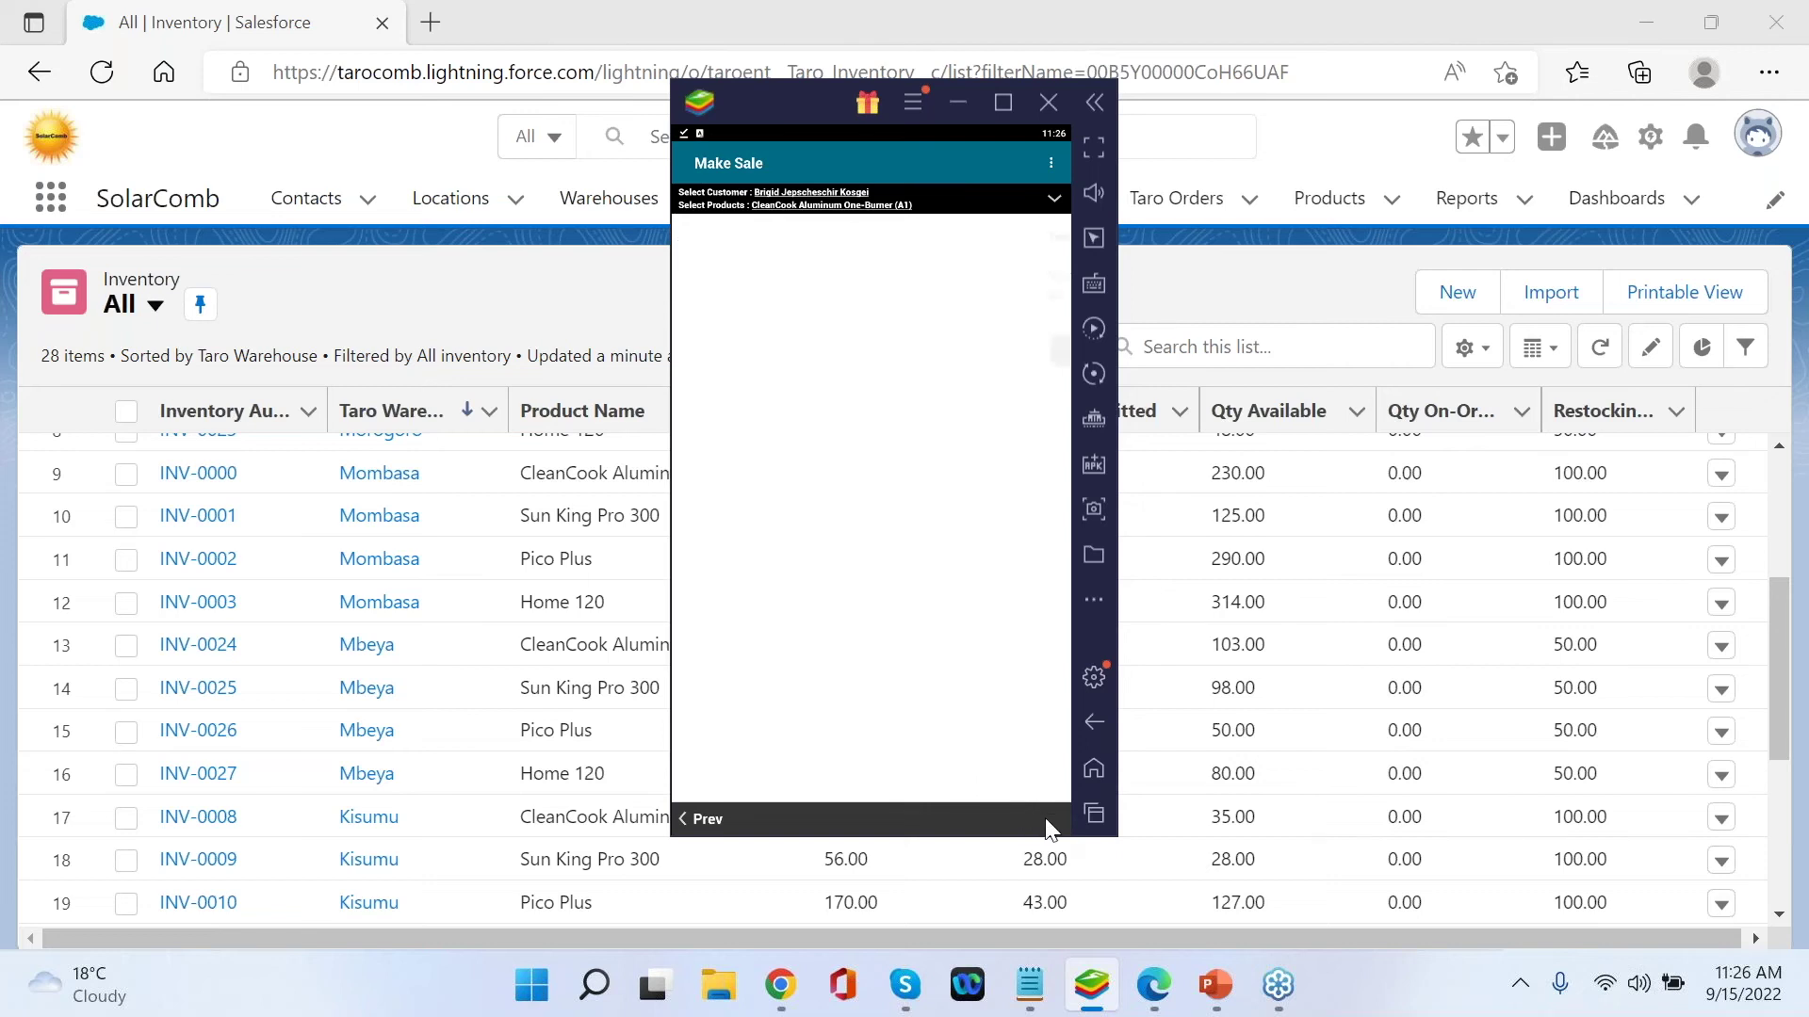
{"action": "left_click", "coordinate": [835, 354]}
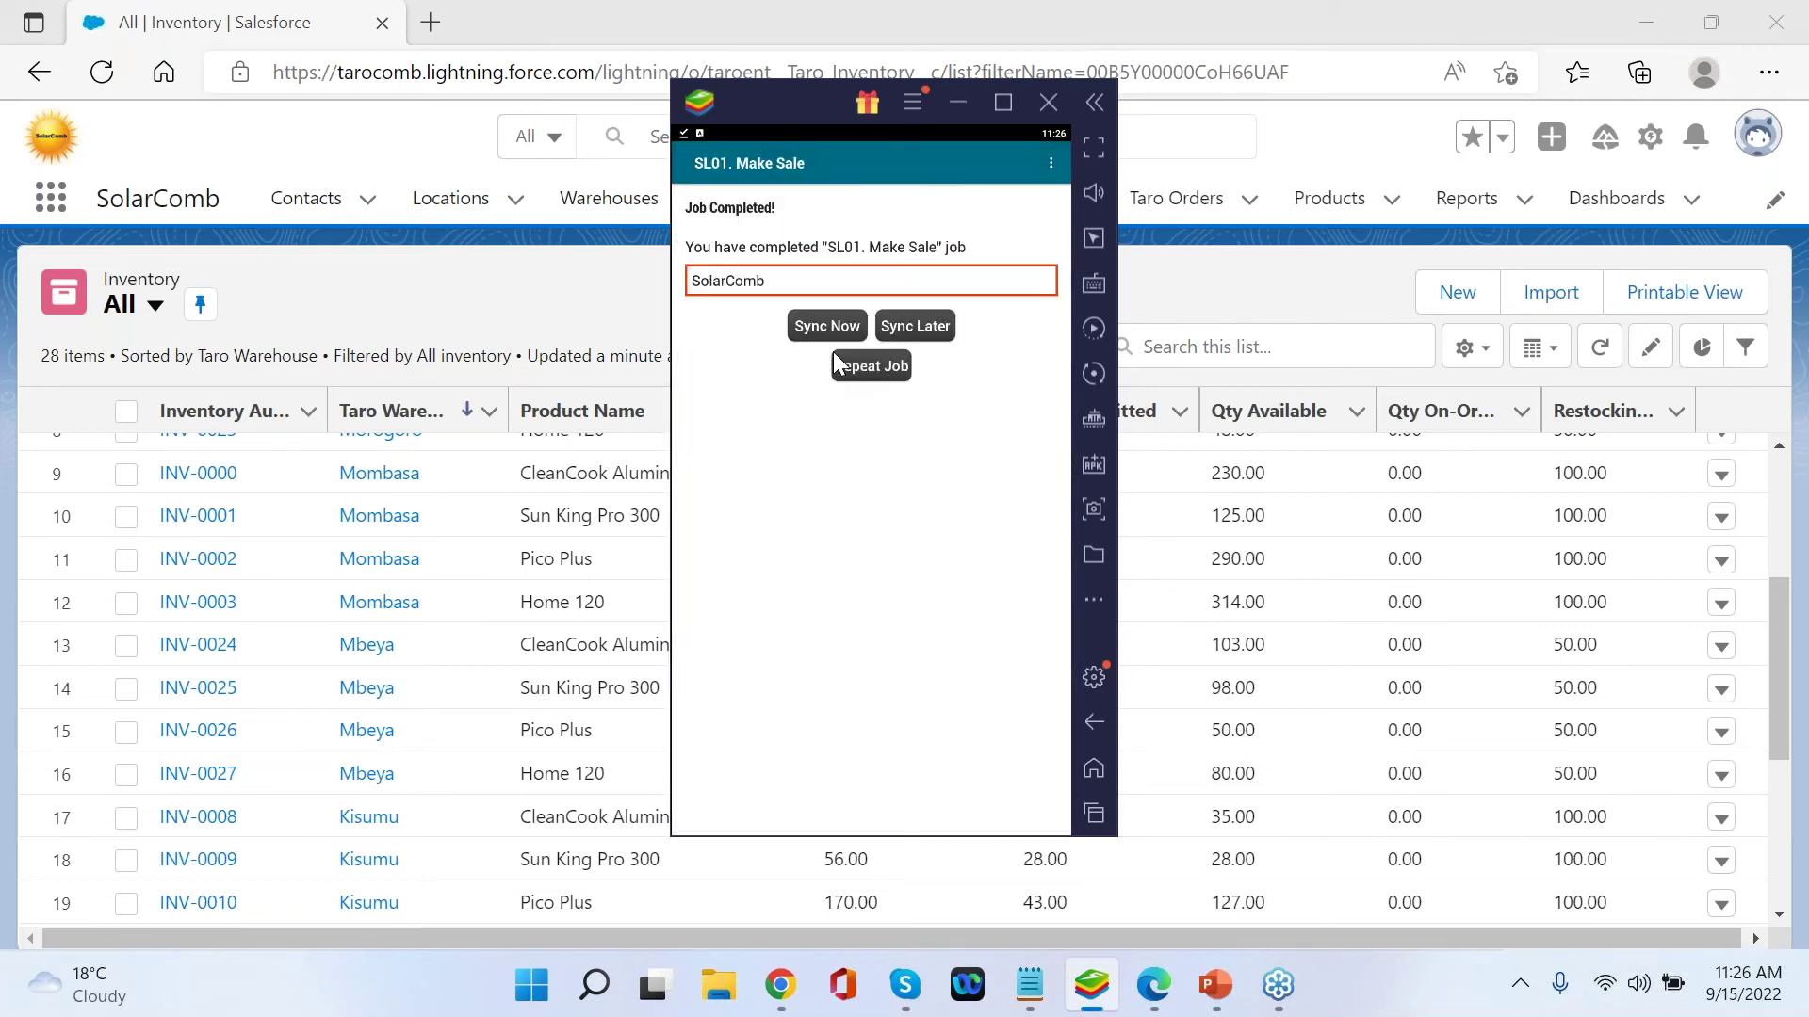
{"action": "left_click", "coordinate": [815, 329]}
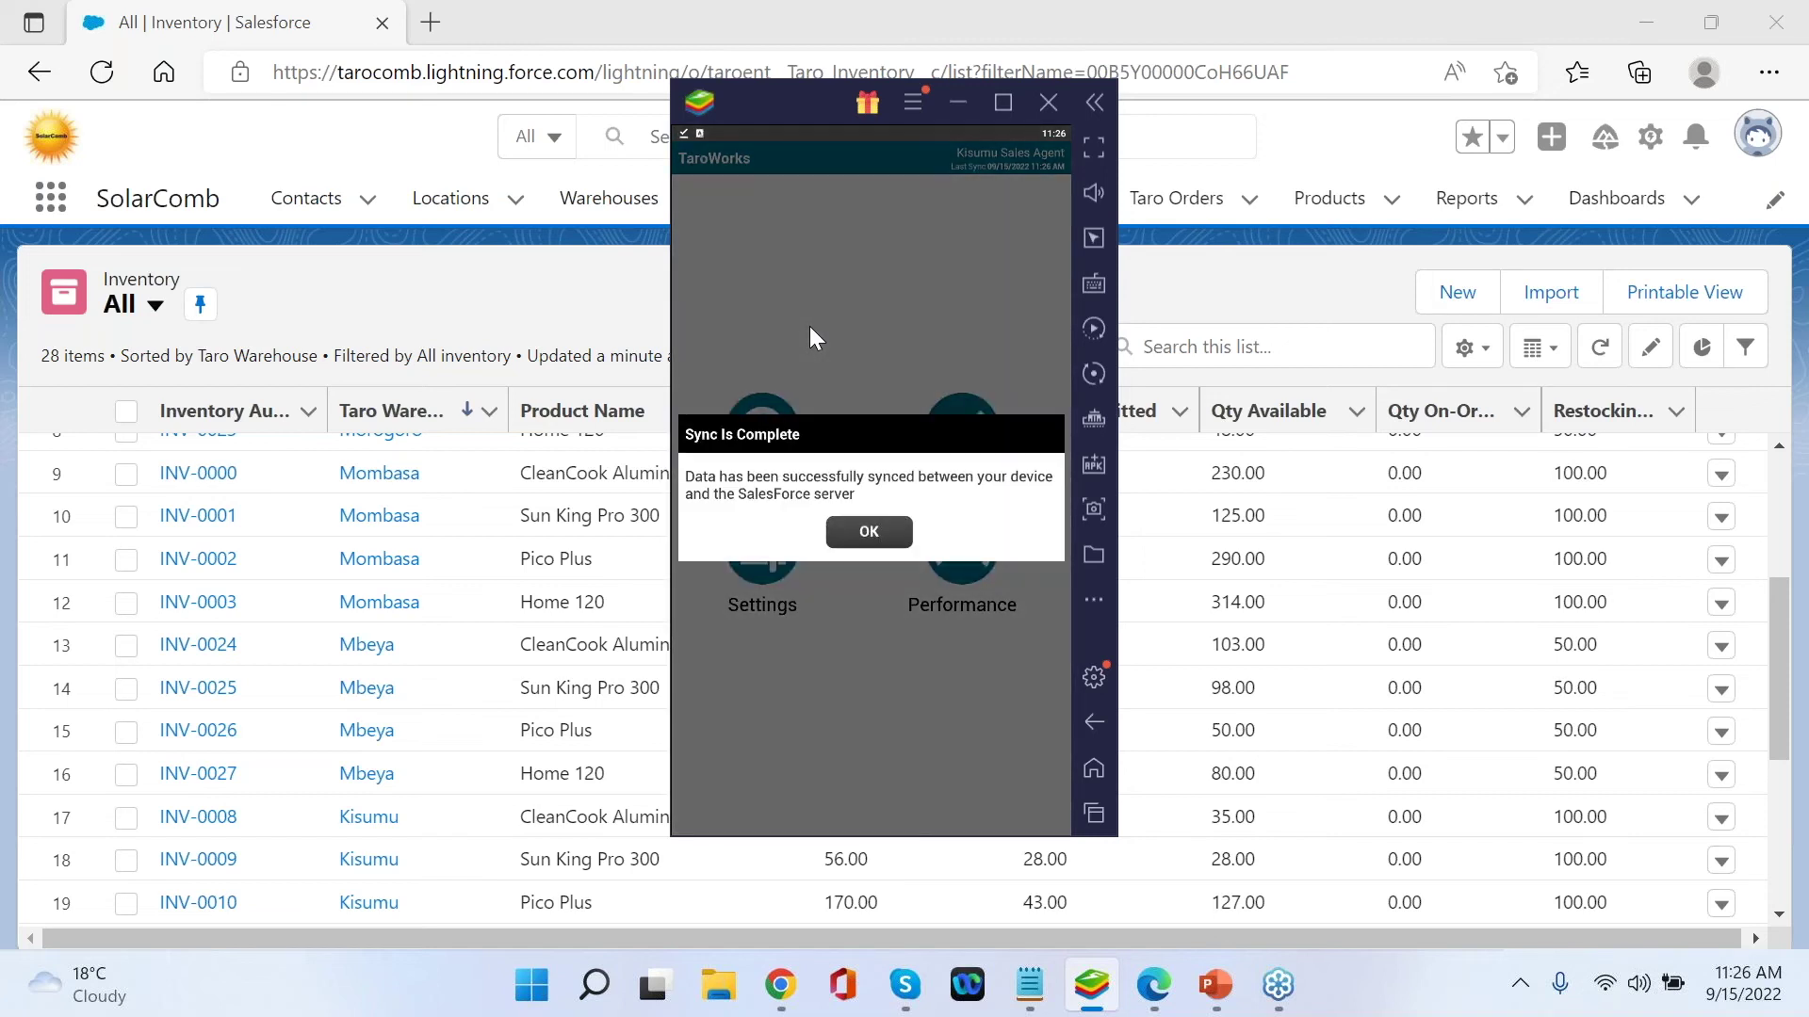
{"action": "left_click", "coordinate": [865, 534]}
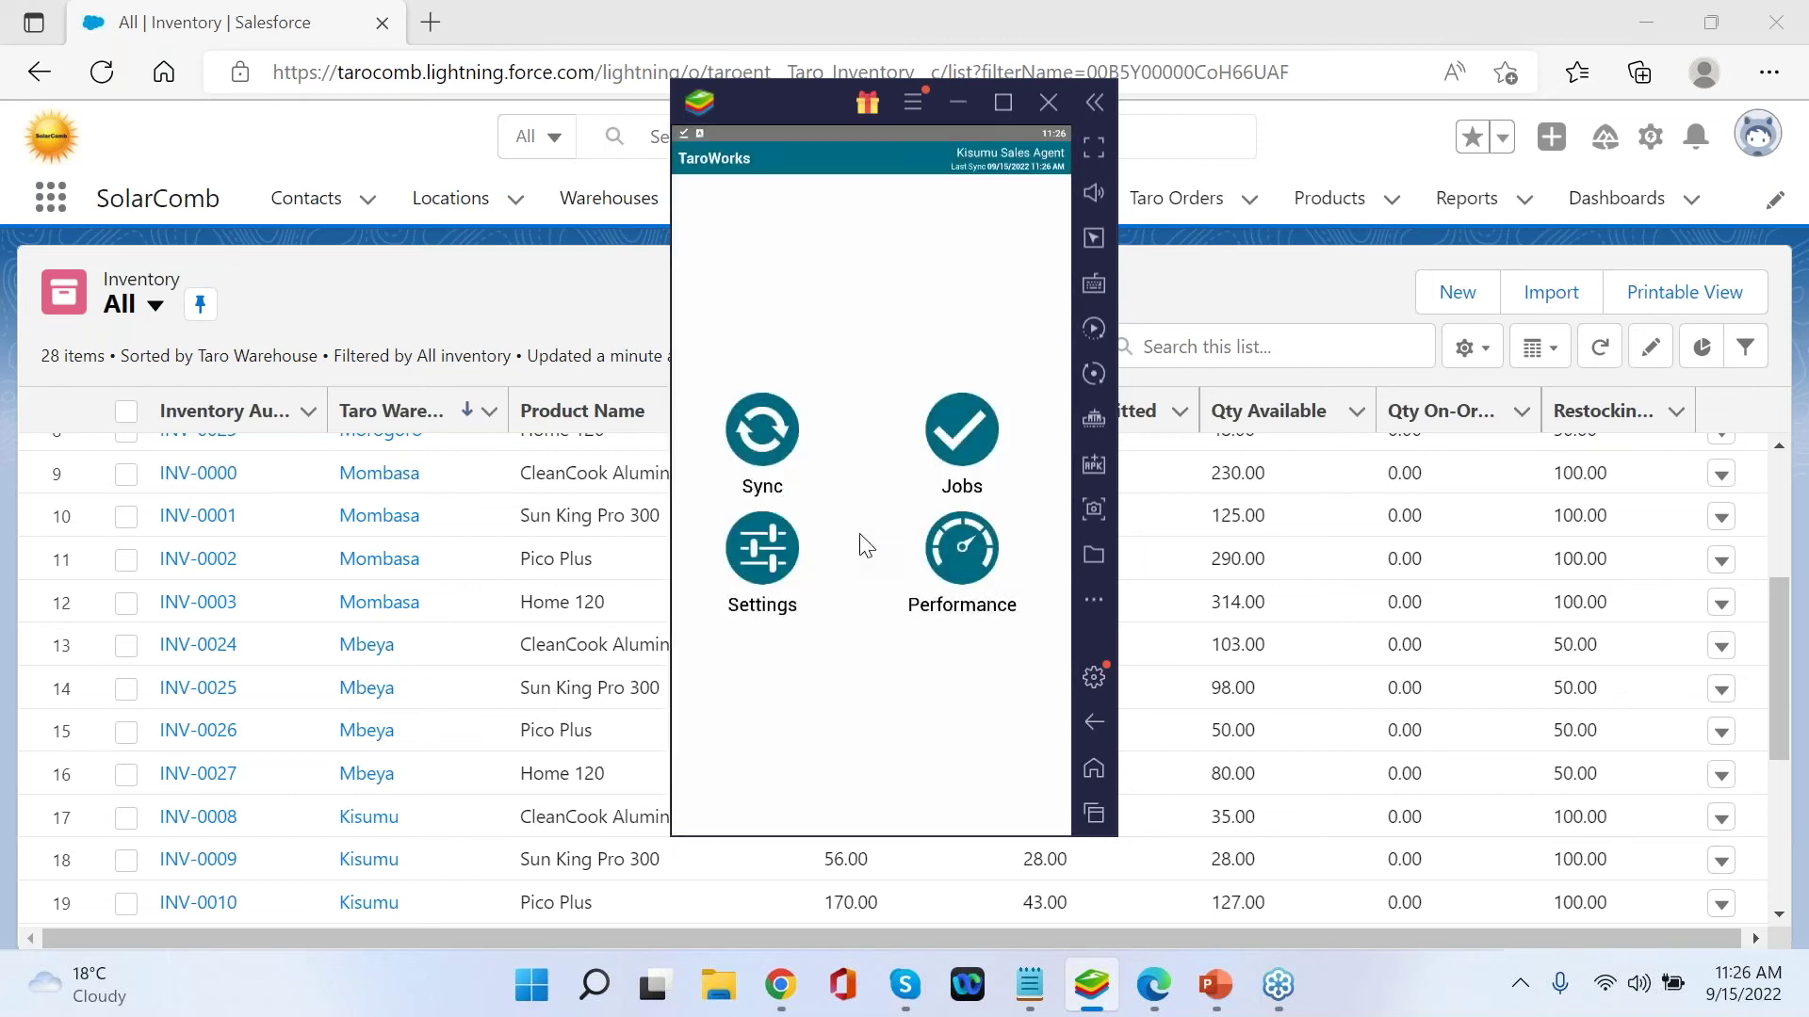
- Start a new SL02. Customer Delivery job and choose the Kisumu warehouse order dated 2022-09-16
{"action": "left_click", "coordinate": [960, 450]}
{"action": "left_click", "coordinate": [820, 292]}
{"action": "left_click", "coordinate": [856, 486]}
{"action": "left_click", "coordinate": [812, 245]}
{"action": "left_click", "coordinate": [803, 237]}
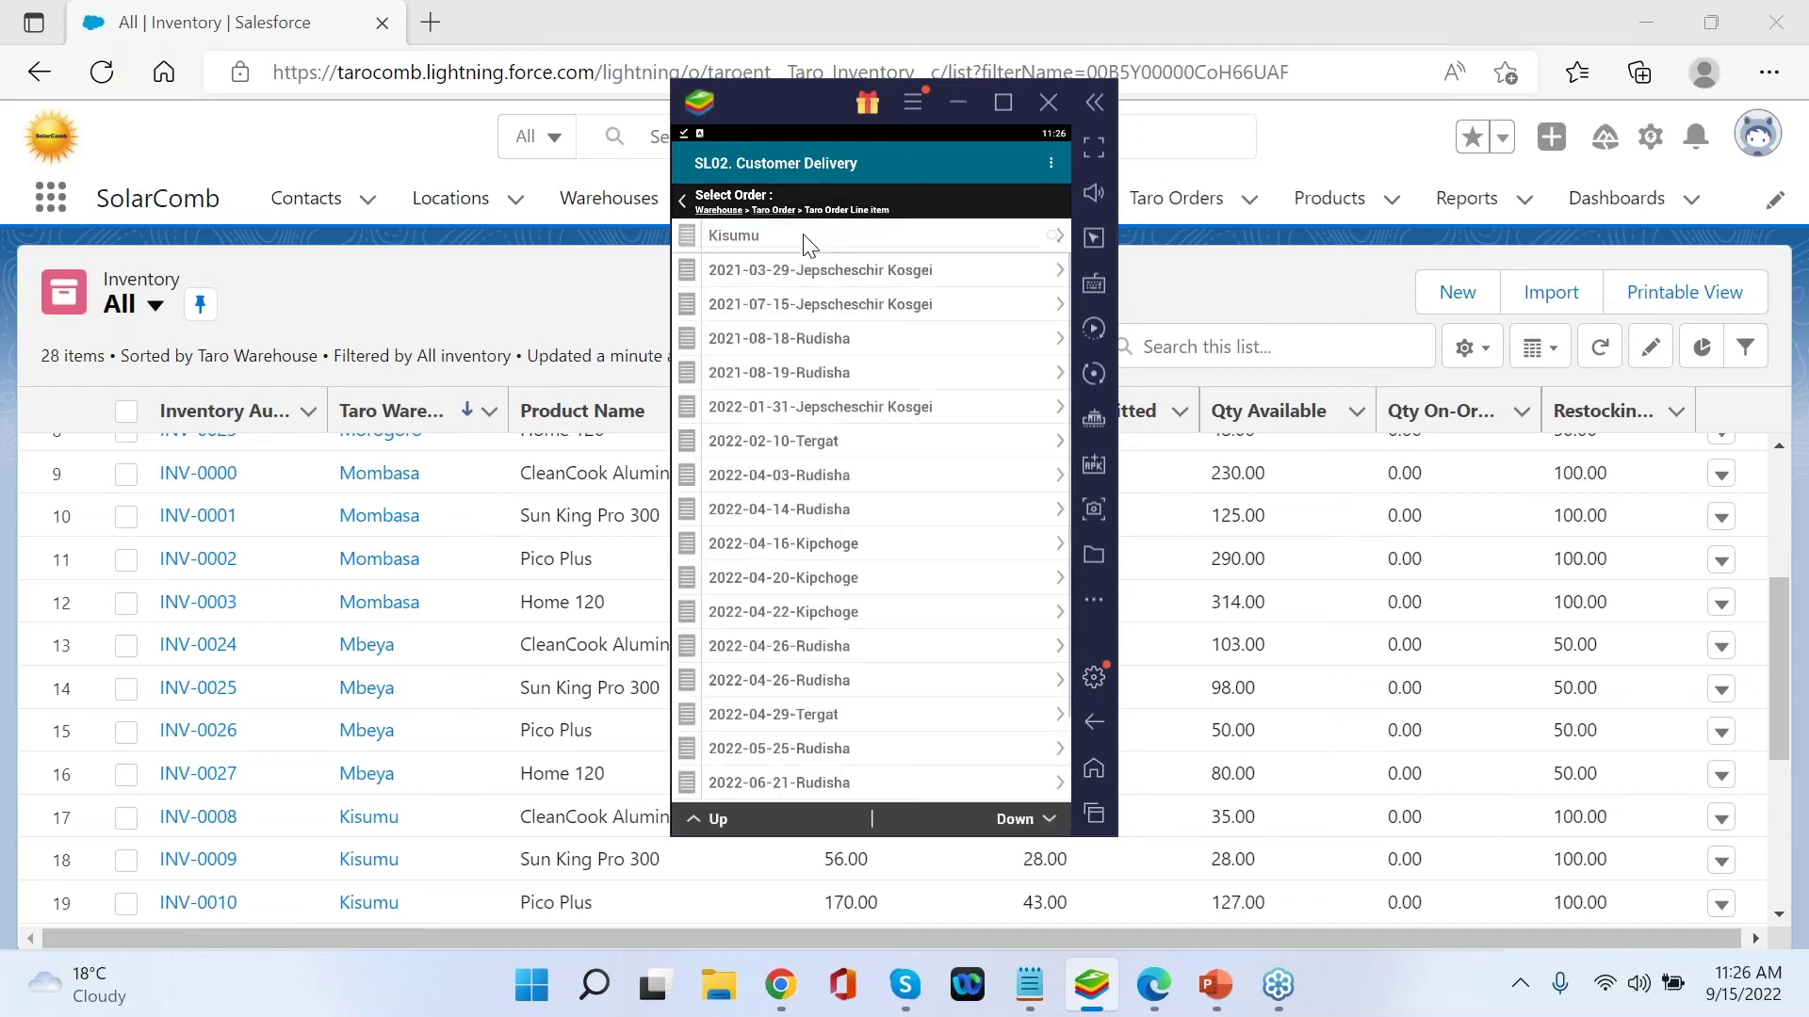
{"action": "scroll", "coordinate": [912, 686], "scroll_direction": "down", "scroll_amount": 2}
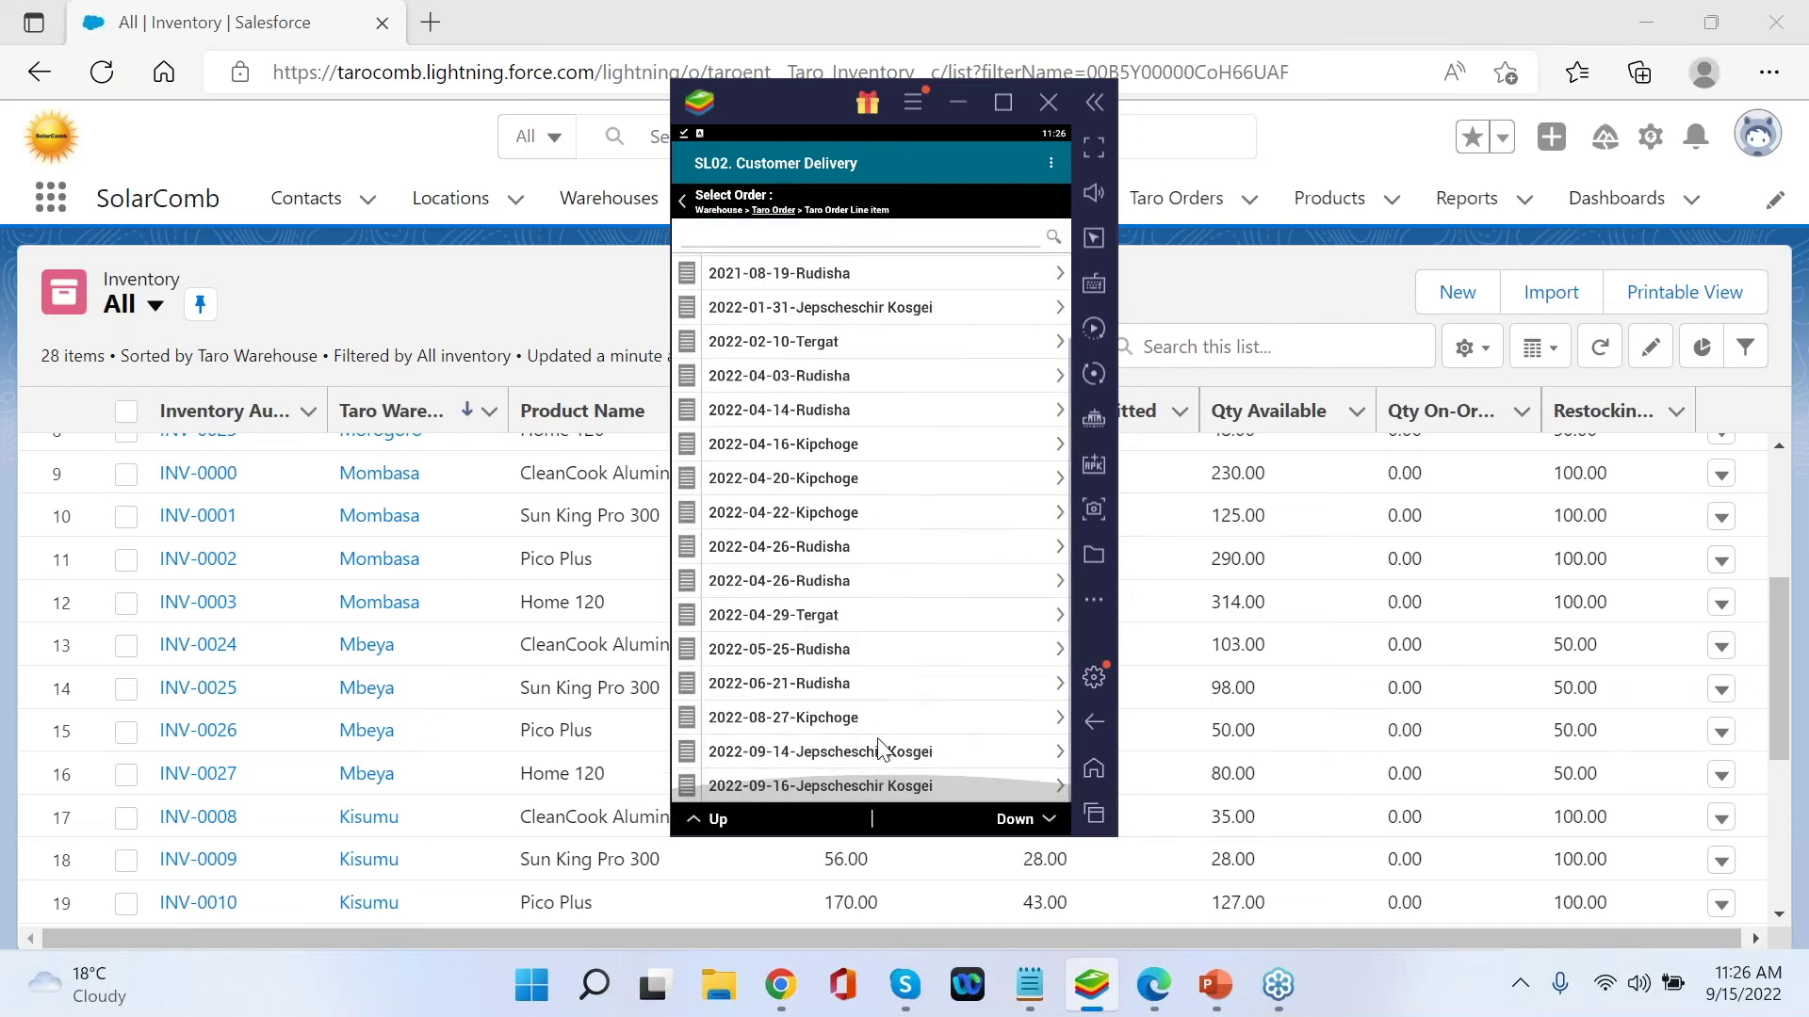
{"action": "left_click", "coordinate": [826, 788]}
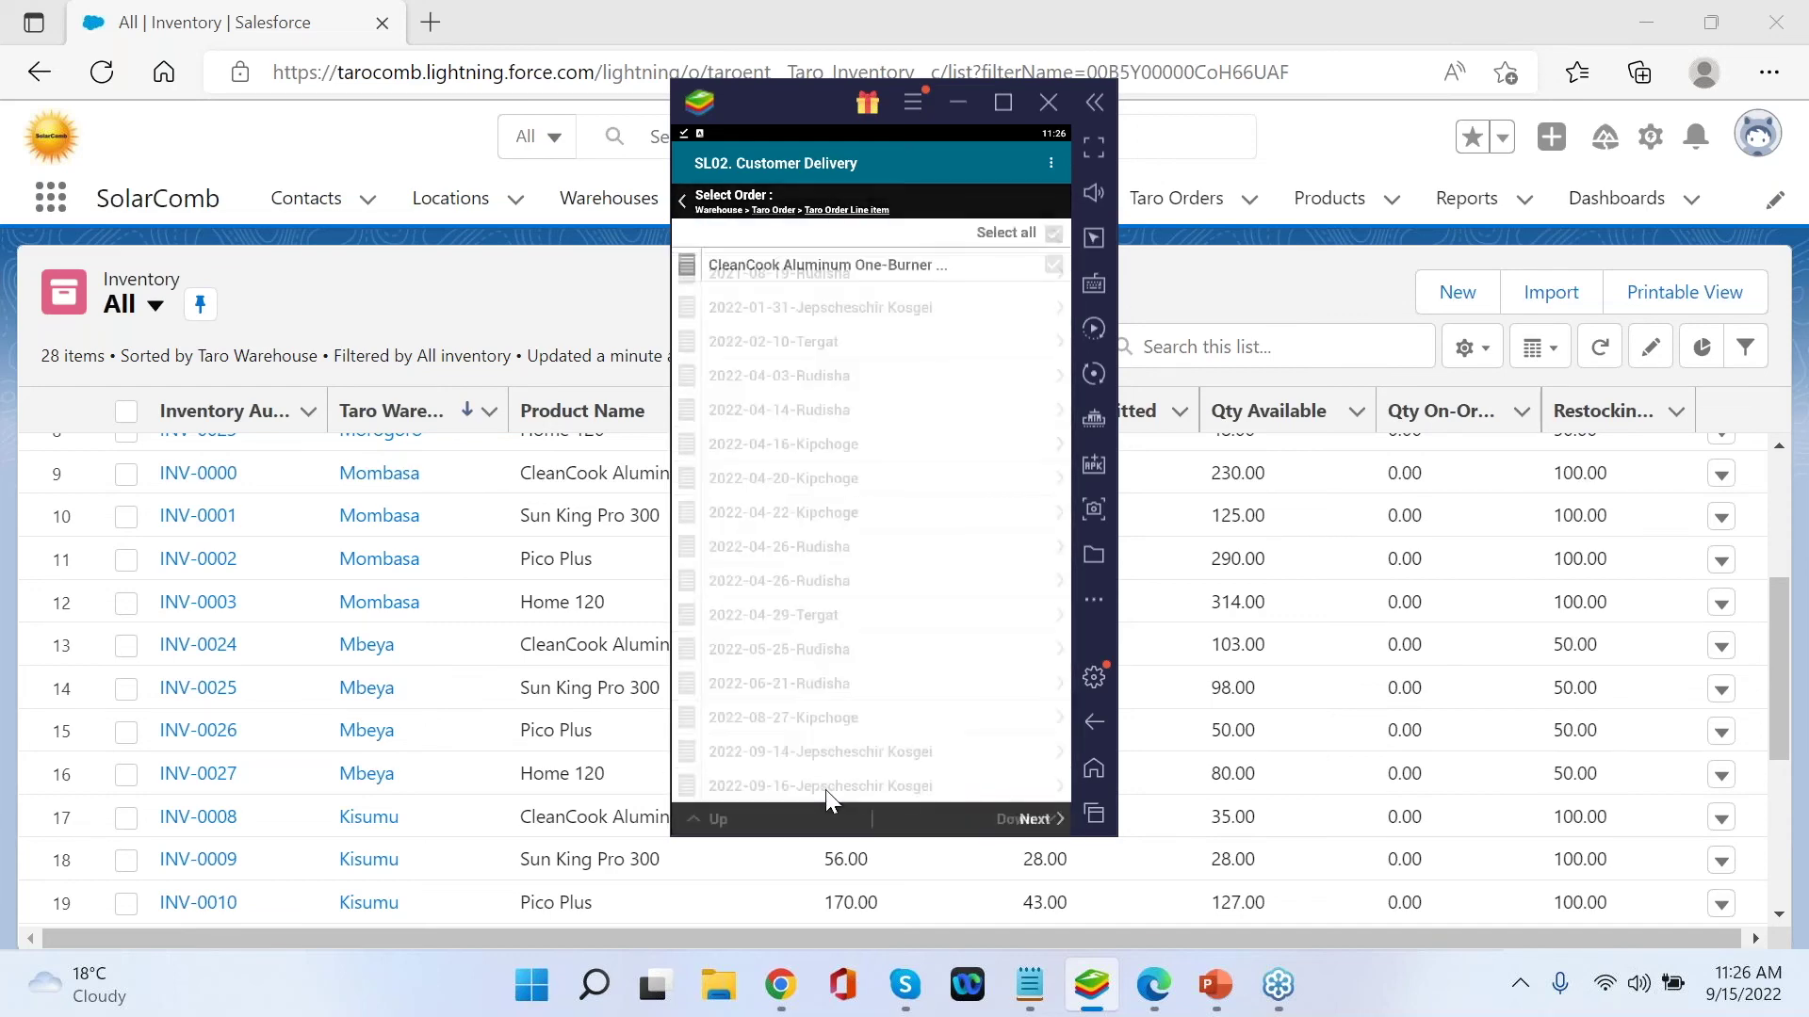
- Check the order line item's details and record a delivered quantity of 10 for CleanCook Aluminum One-Burner (A1)
{"action": "left_click", "coordinate": [914, 272]}
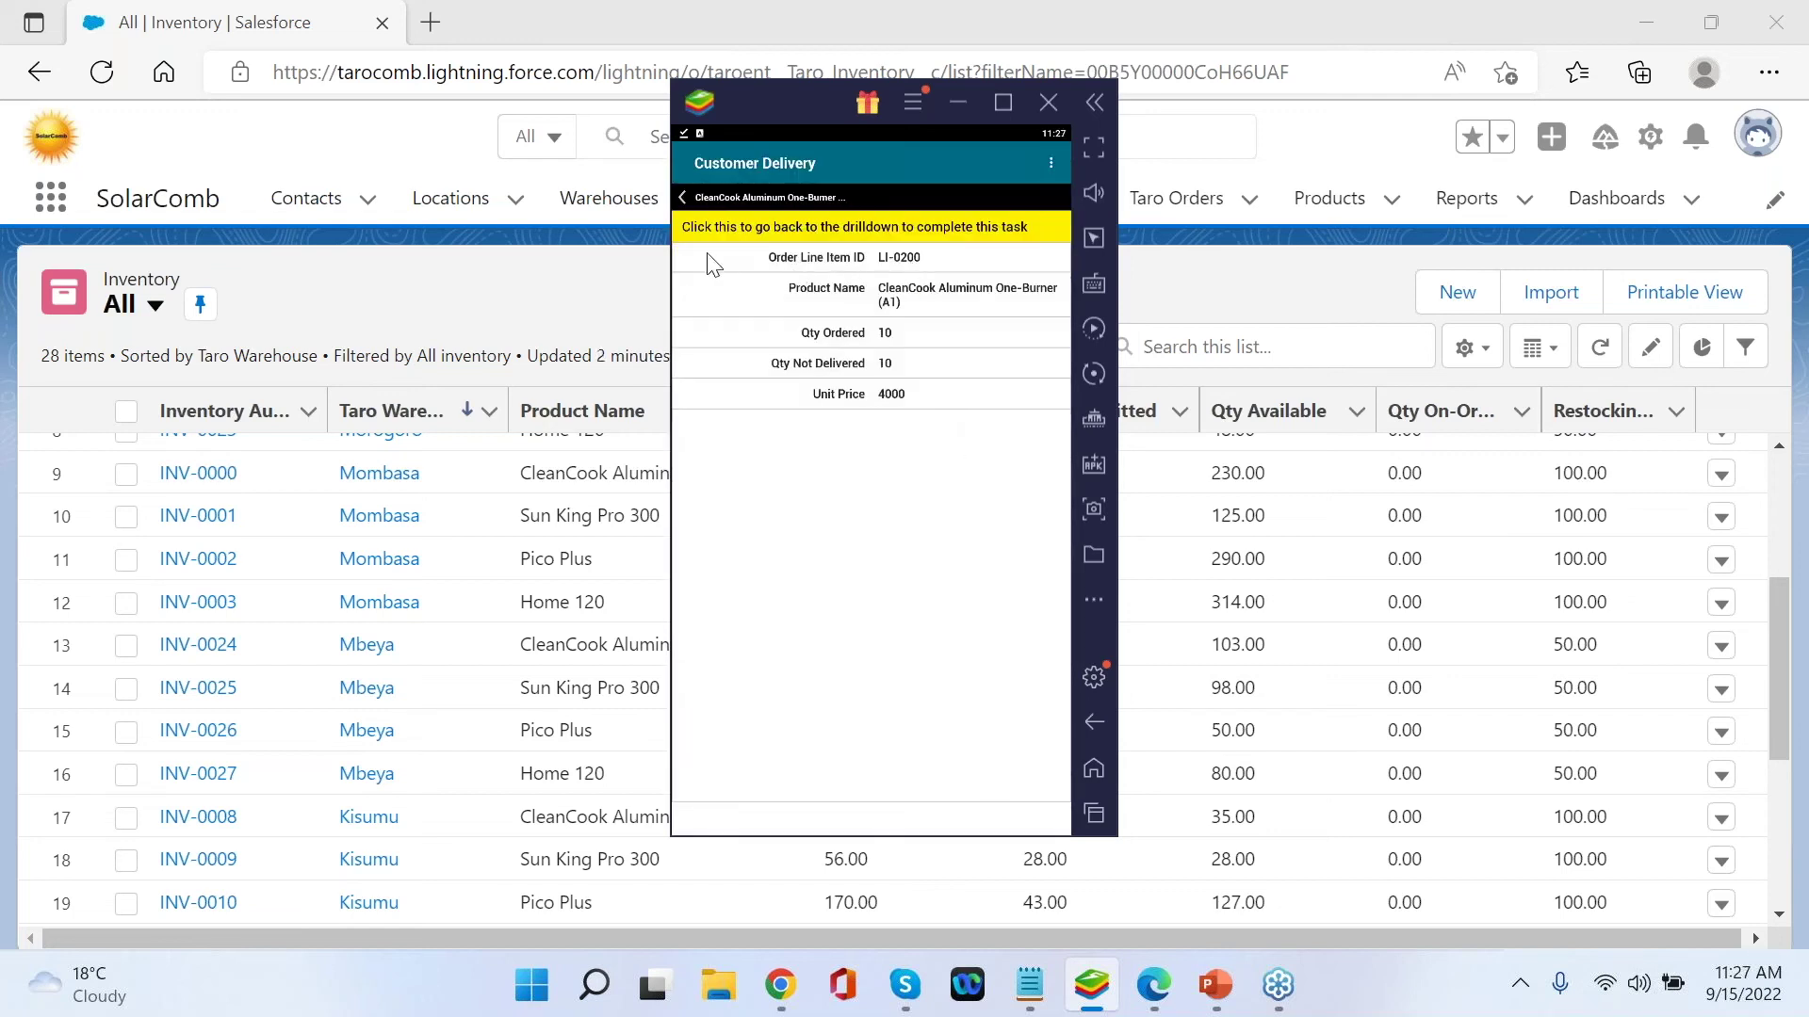
{"action": "left_click", "coordinate": [686, 202]}
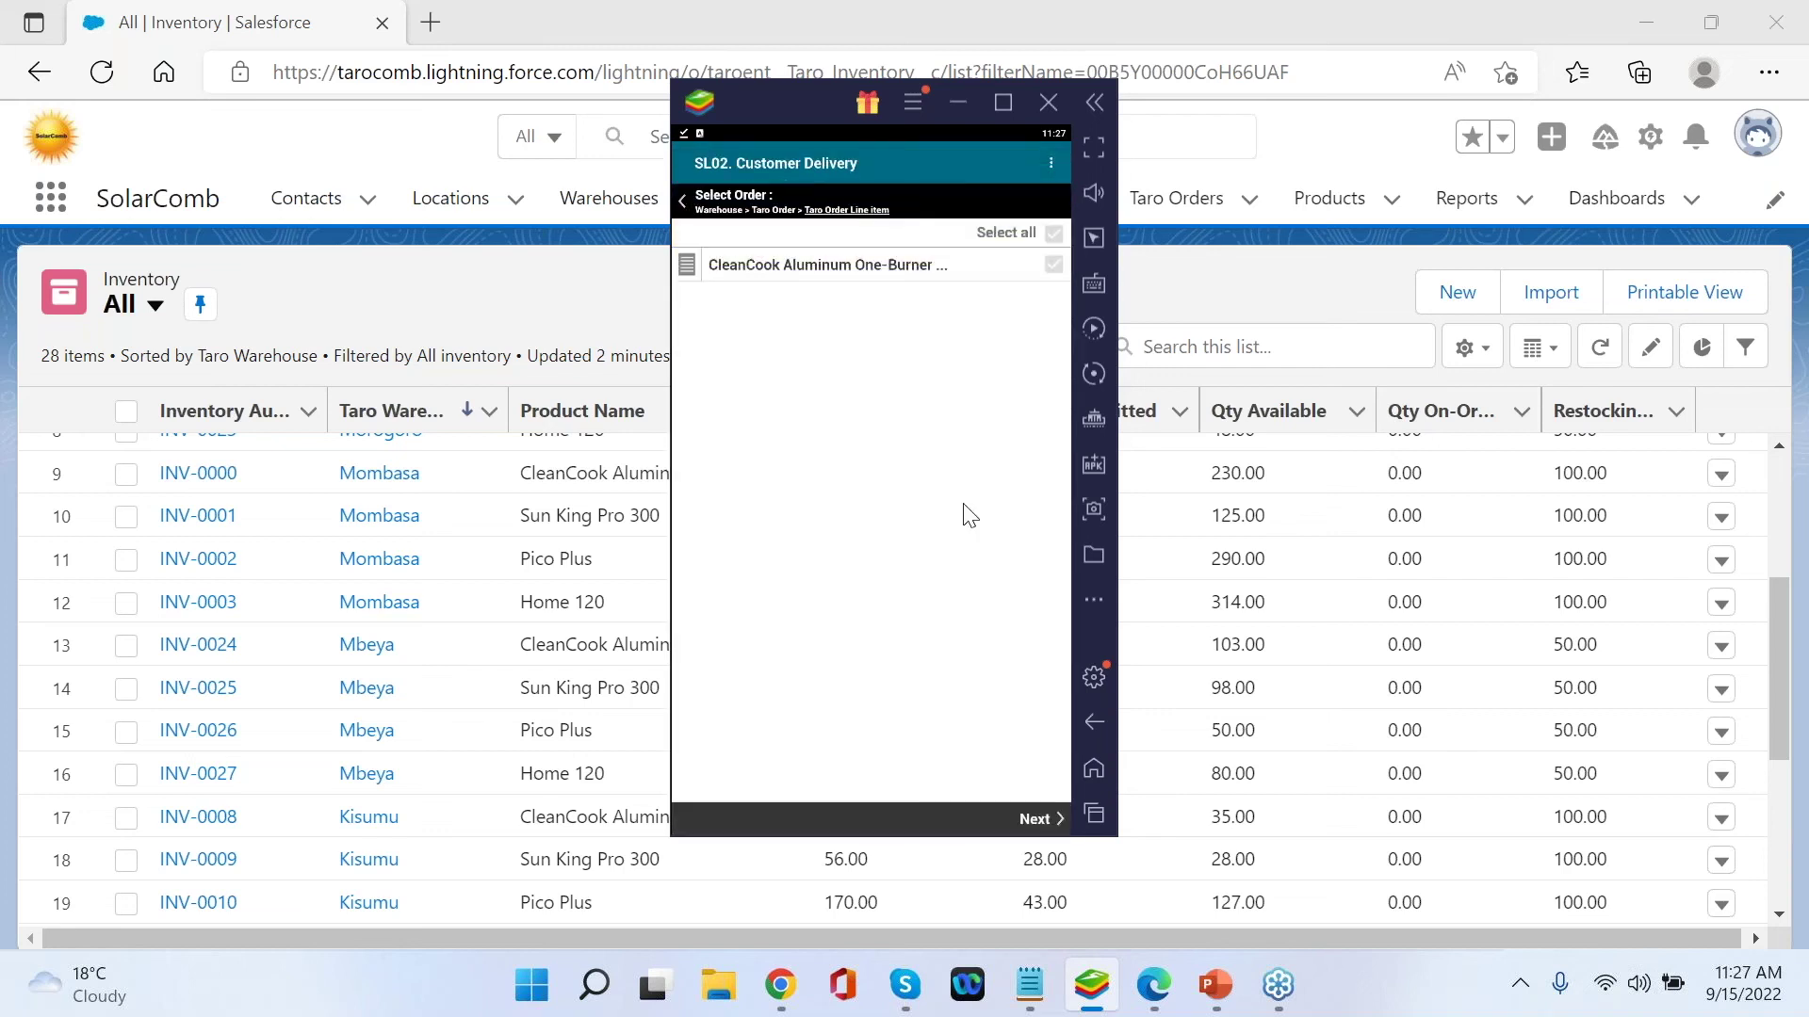
{"action": "left_click", "coordinate": [1042, 825]}
{"action": "left_click", "coordinate": [1038, 820]}
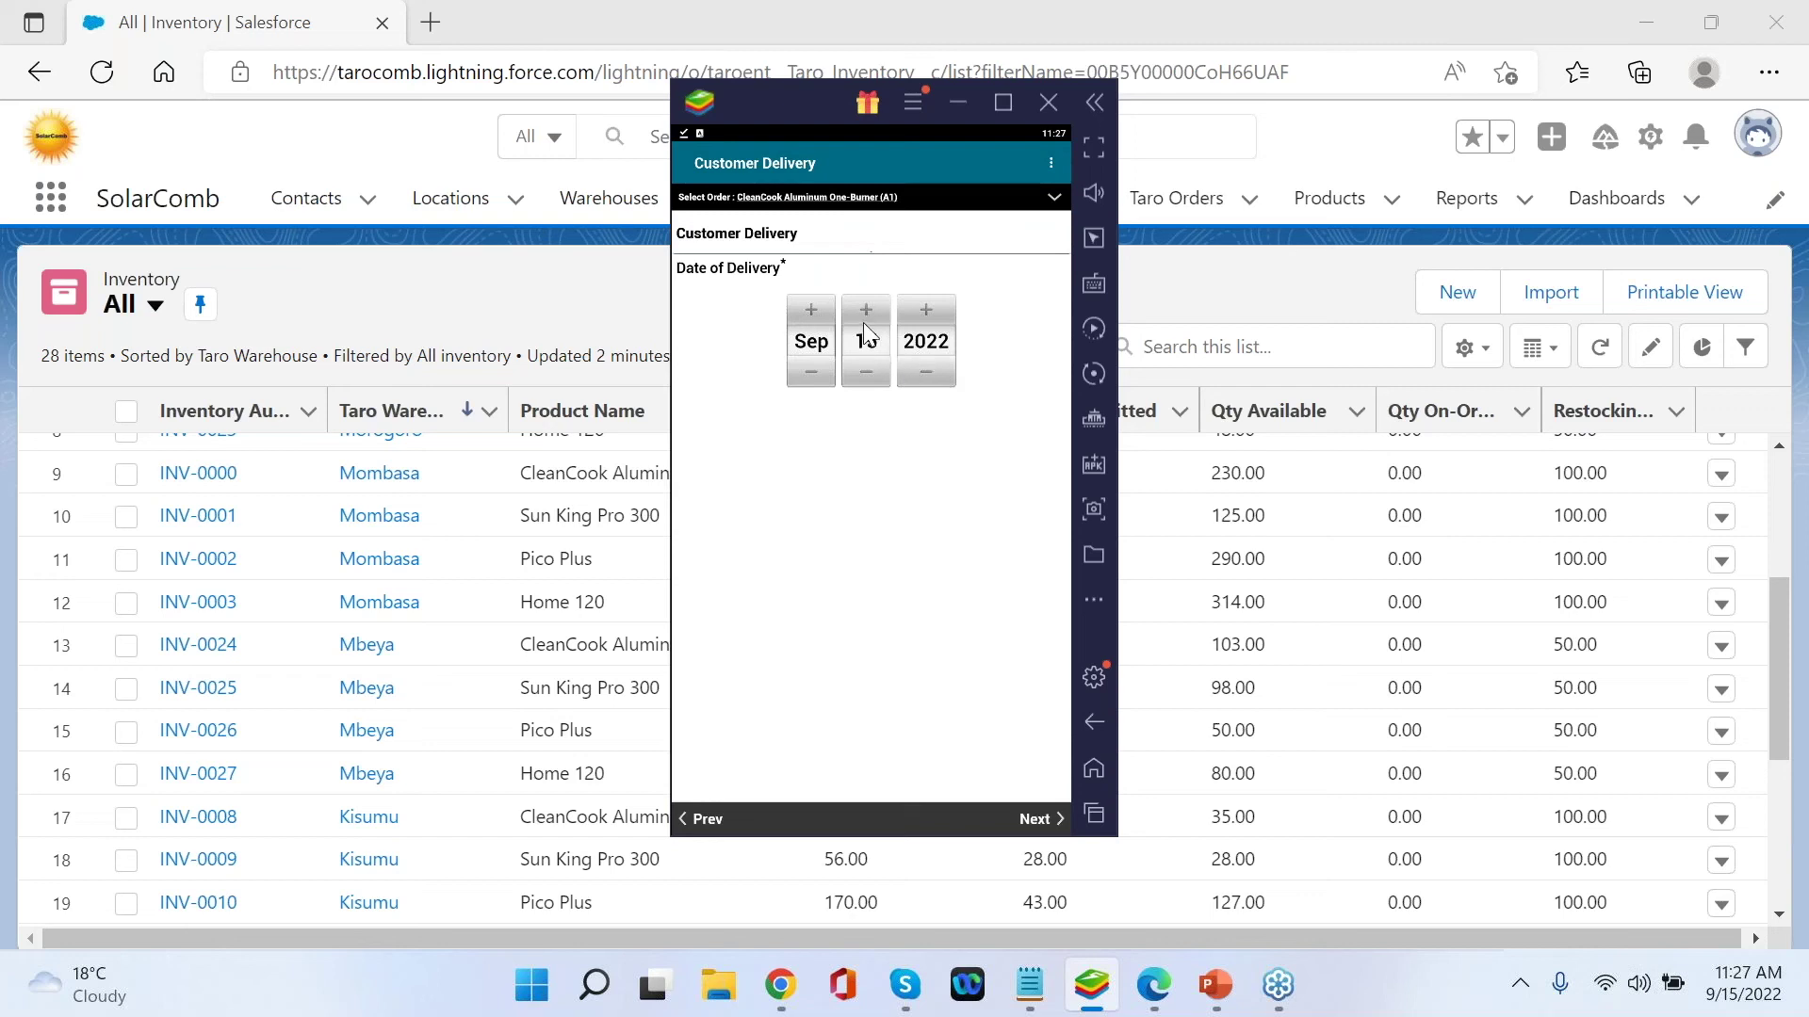
{"action": "left_click", "coordinate": [1033, 820]}
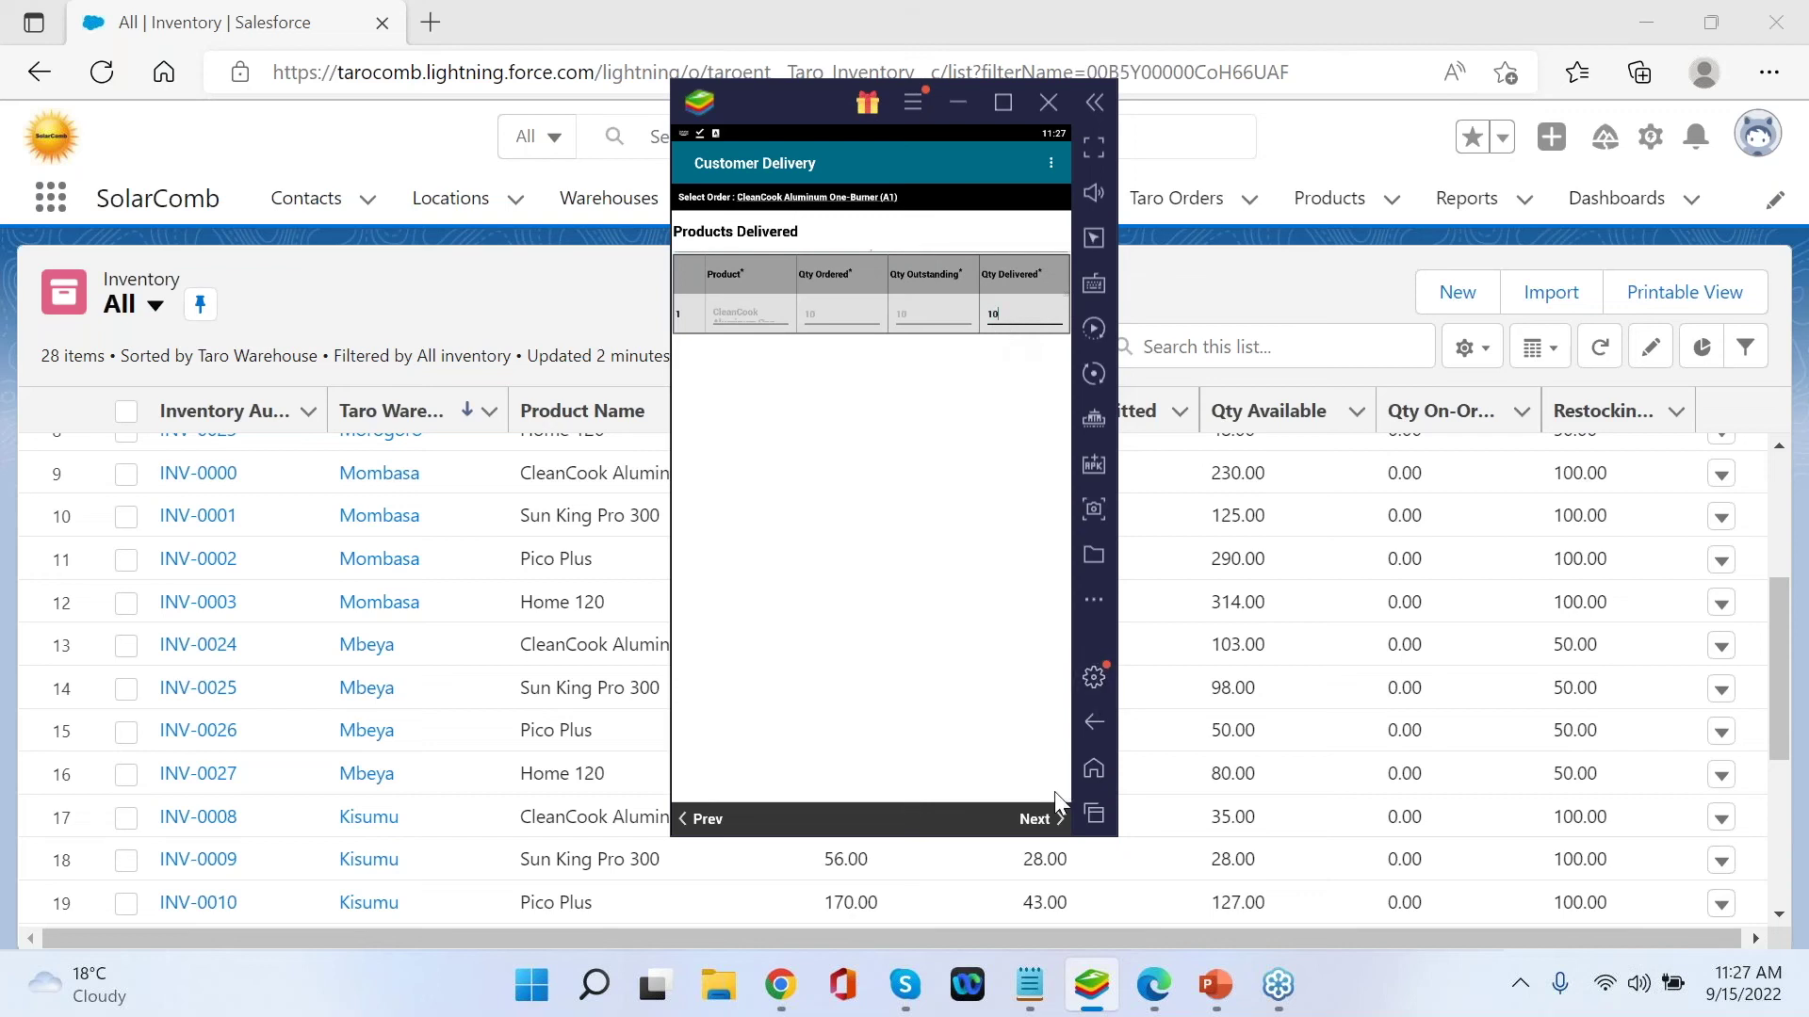
{"action": "left_click", "coordinate": [1042, 819]}
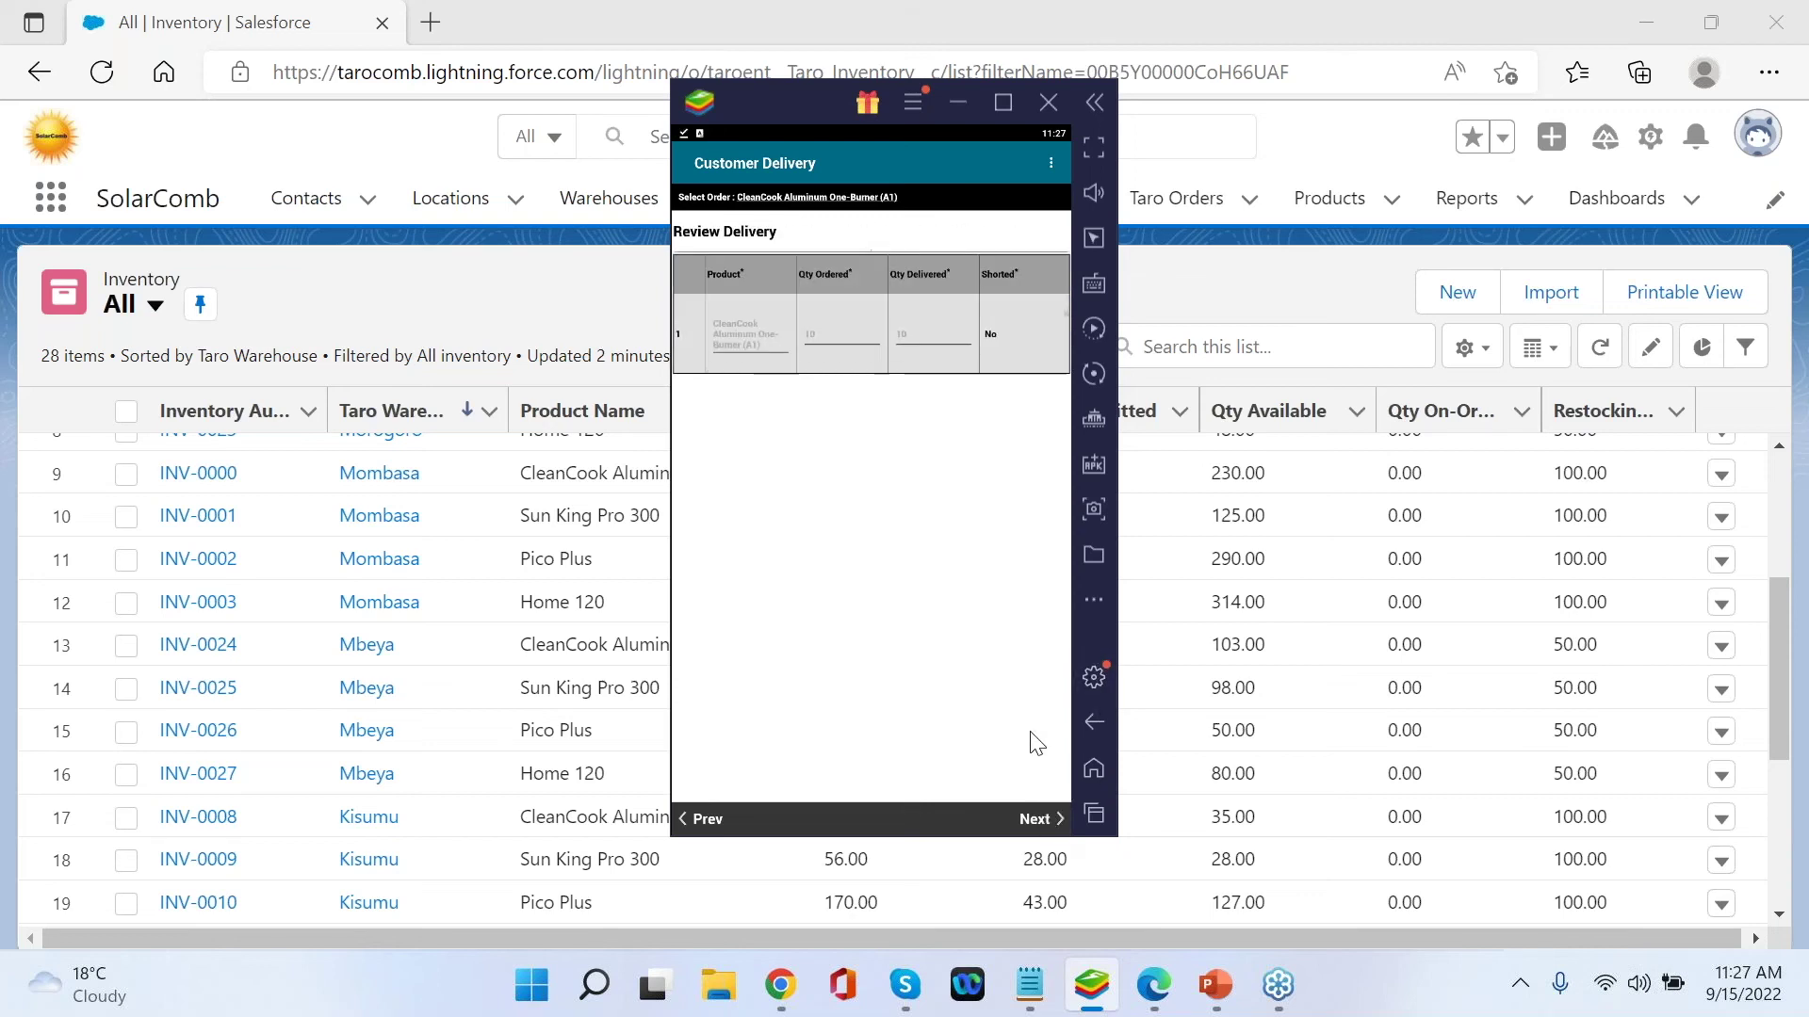
{"action": "left_click", "coordinate": [1031, 820]}
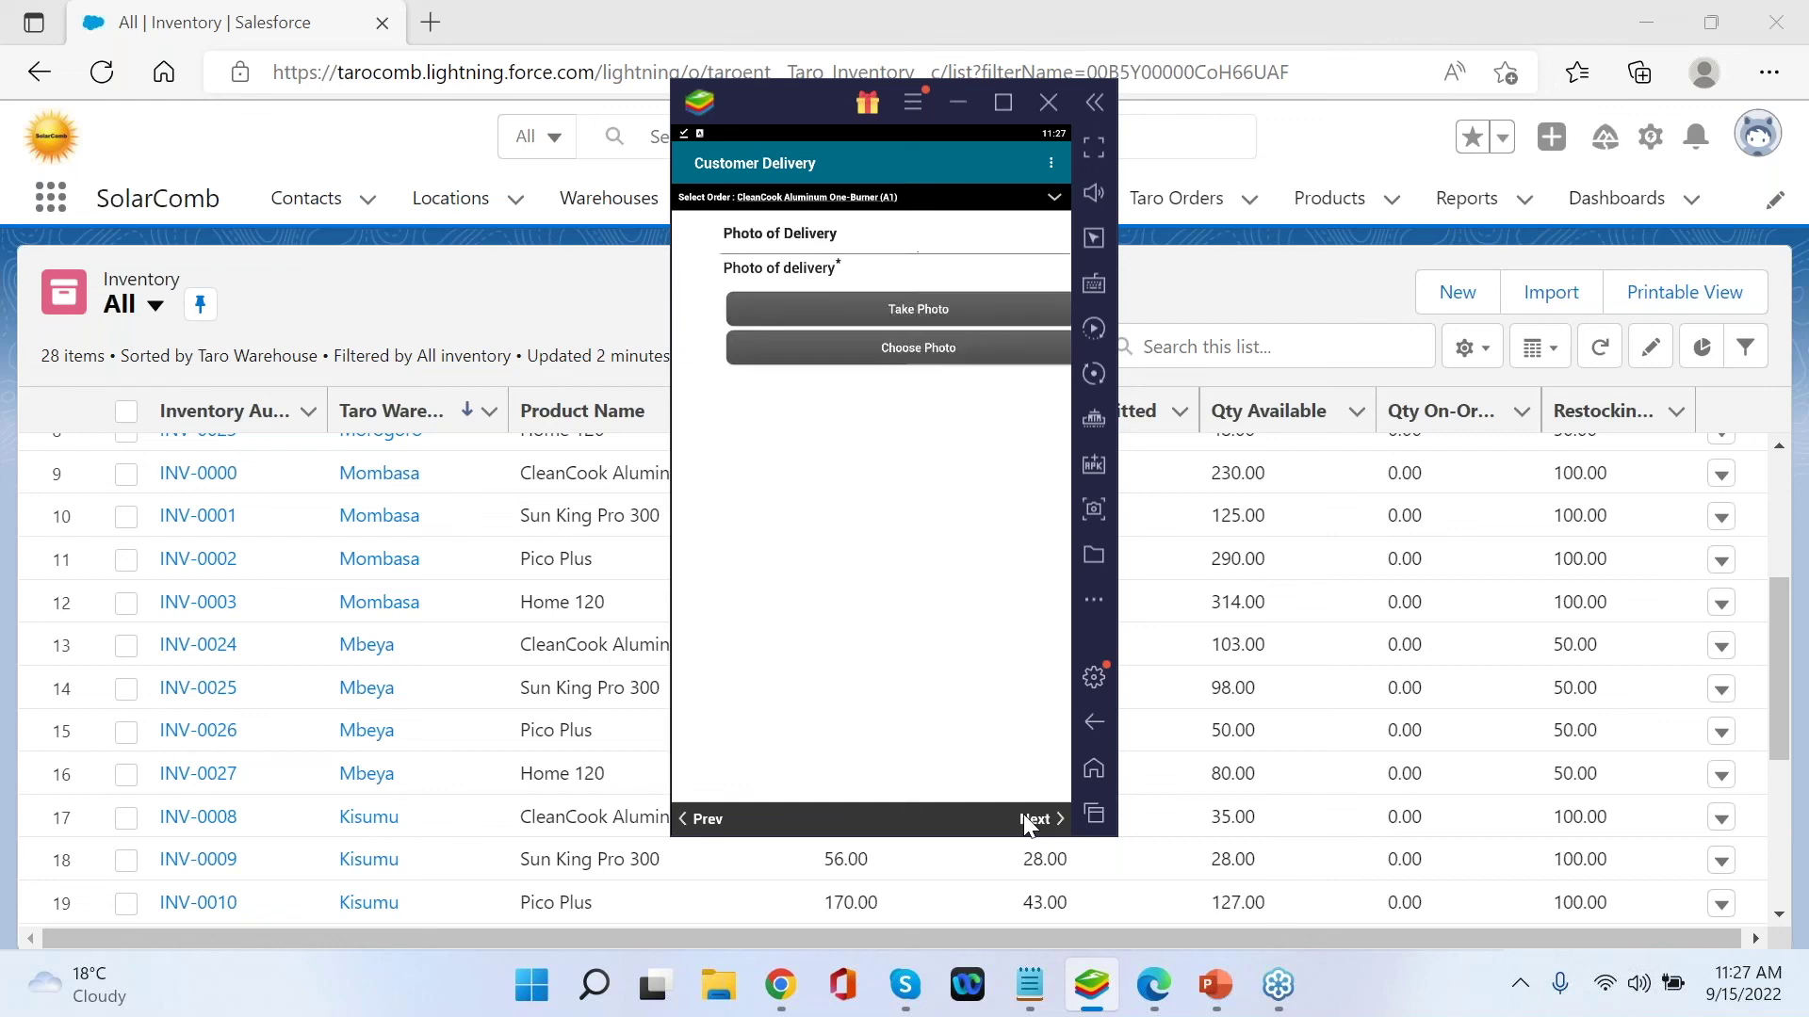
- Attach the packing list image from the gallery's Download folder as the photo of delivery
{"action": "left_click", "coordinate": [861, 356]}
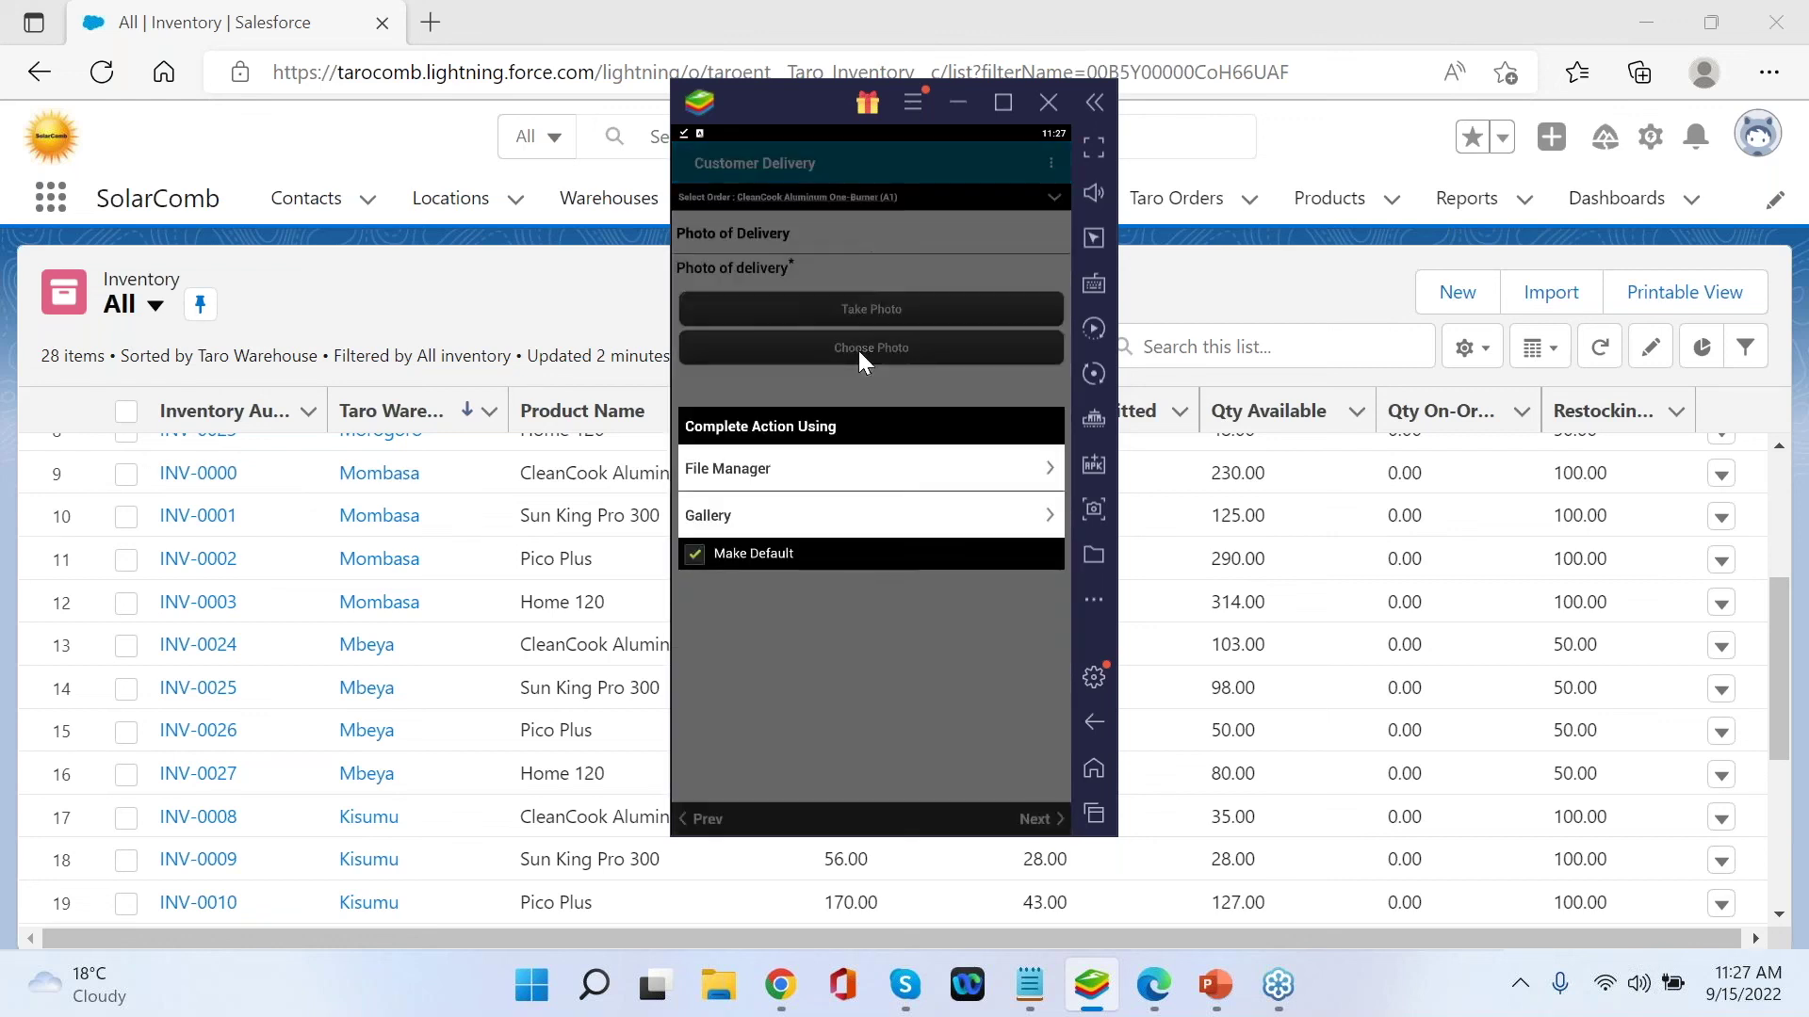
{"action": "left_click", "coordinate": [783, 515]}
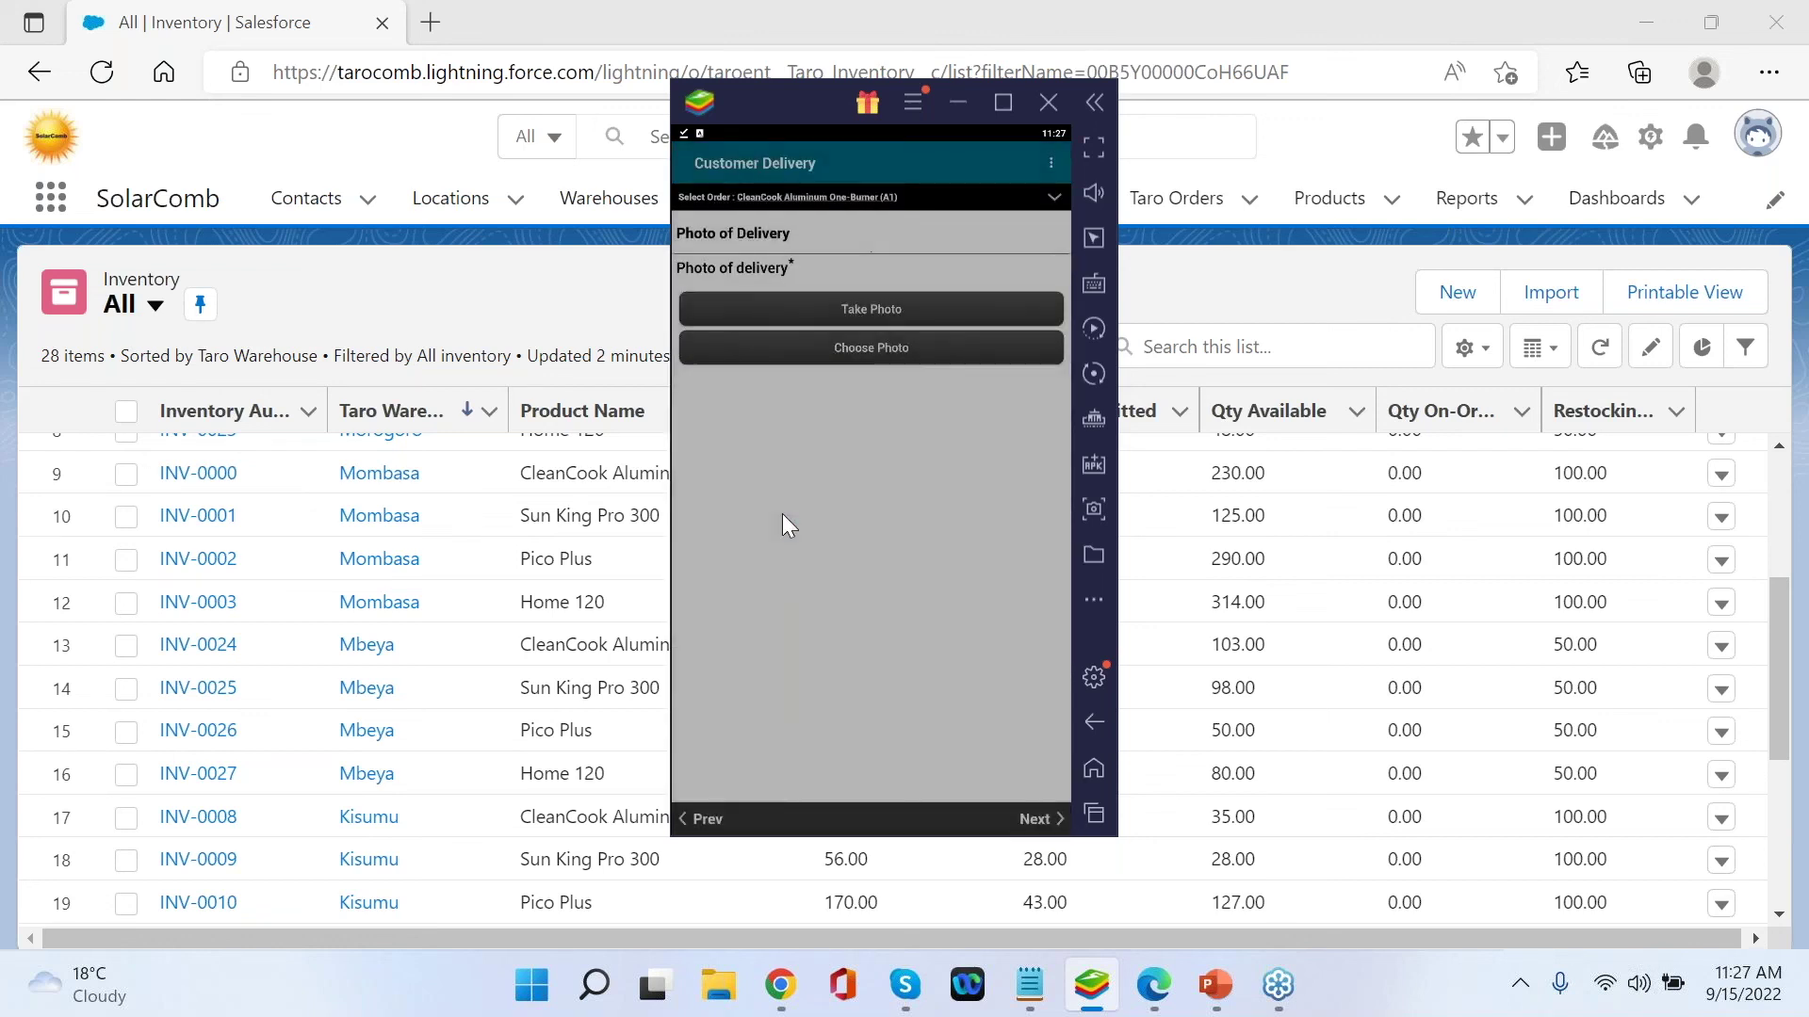
{"action": "left_click", "coordinate": [765, 290]}
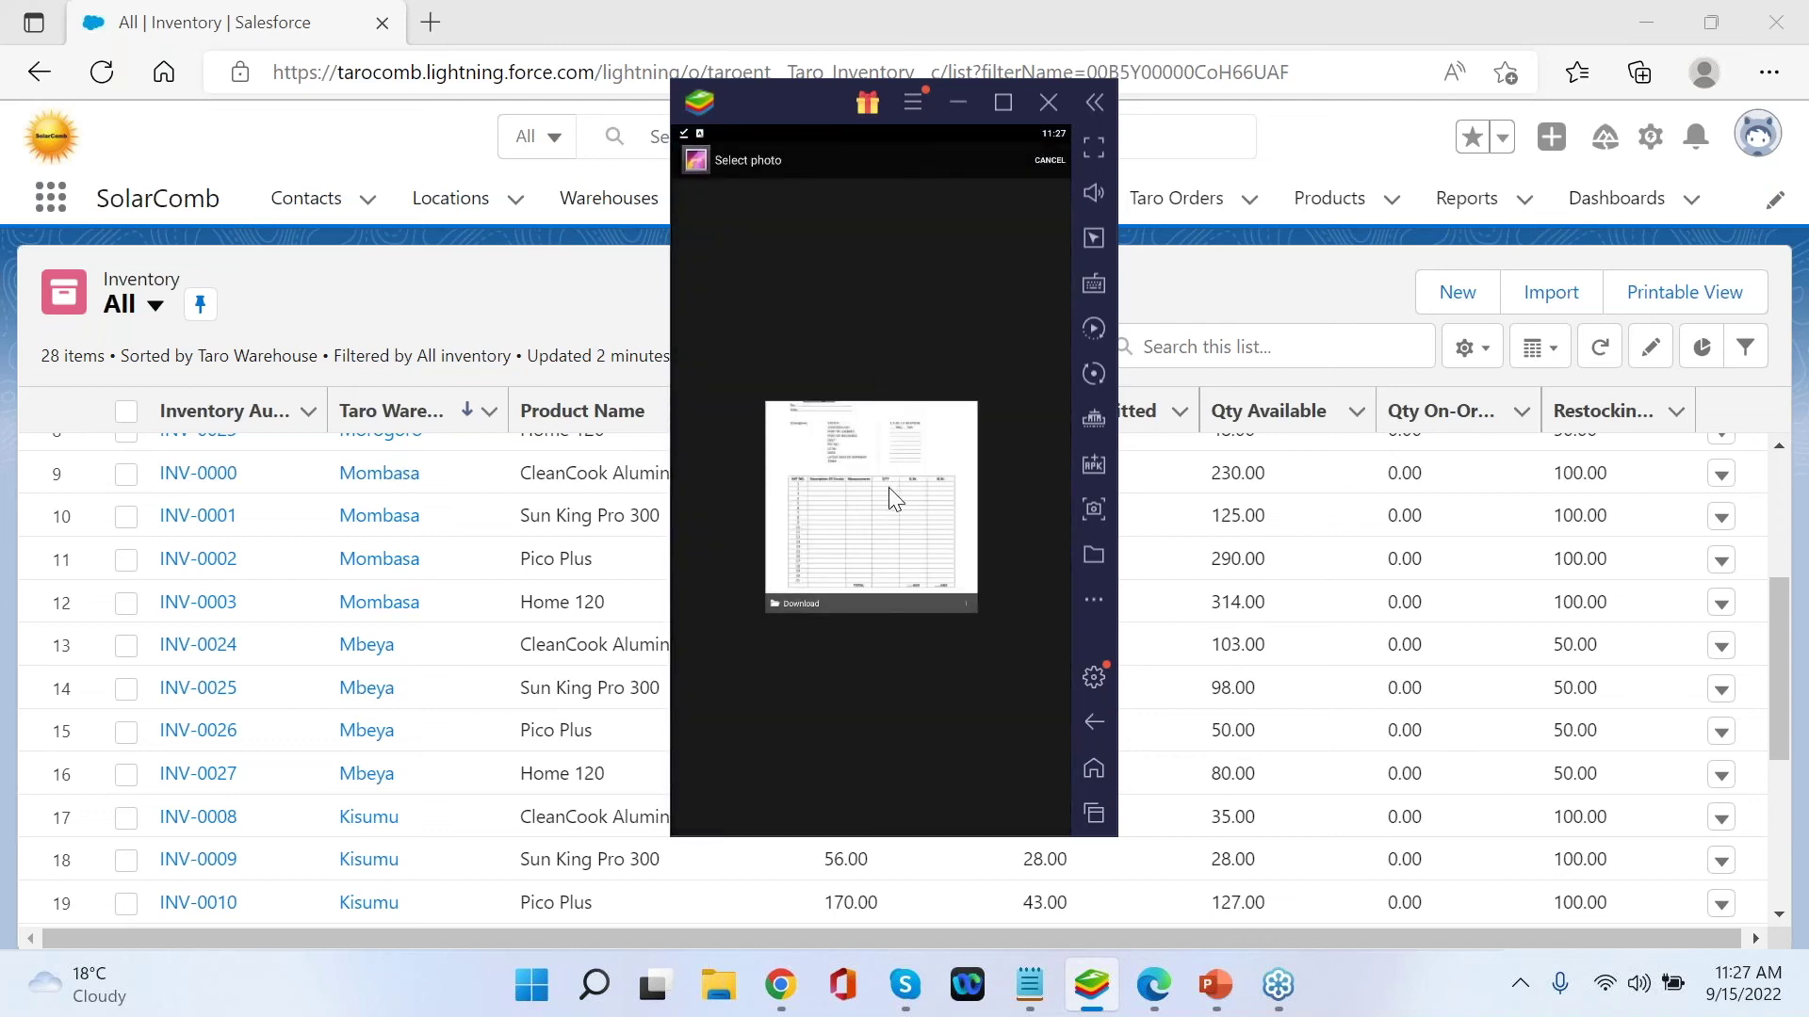
{"action": "left_click", "coordinate": [891, 495]}
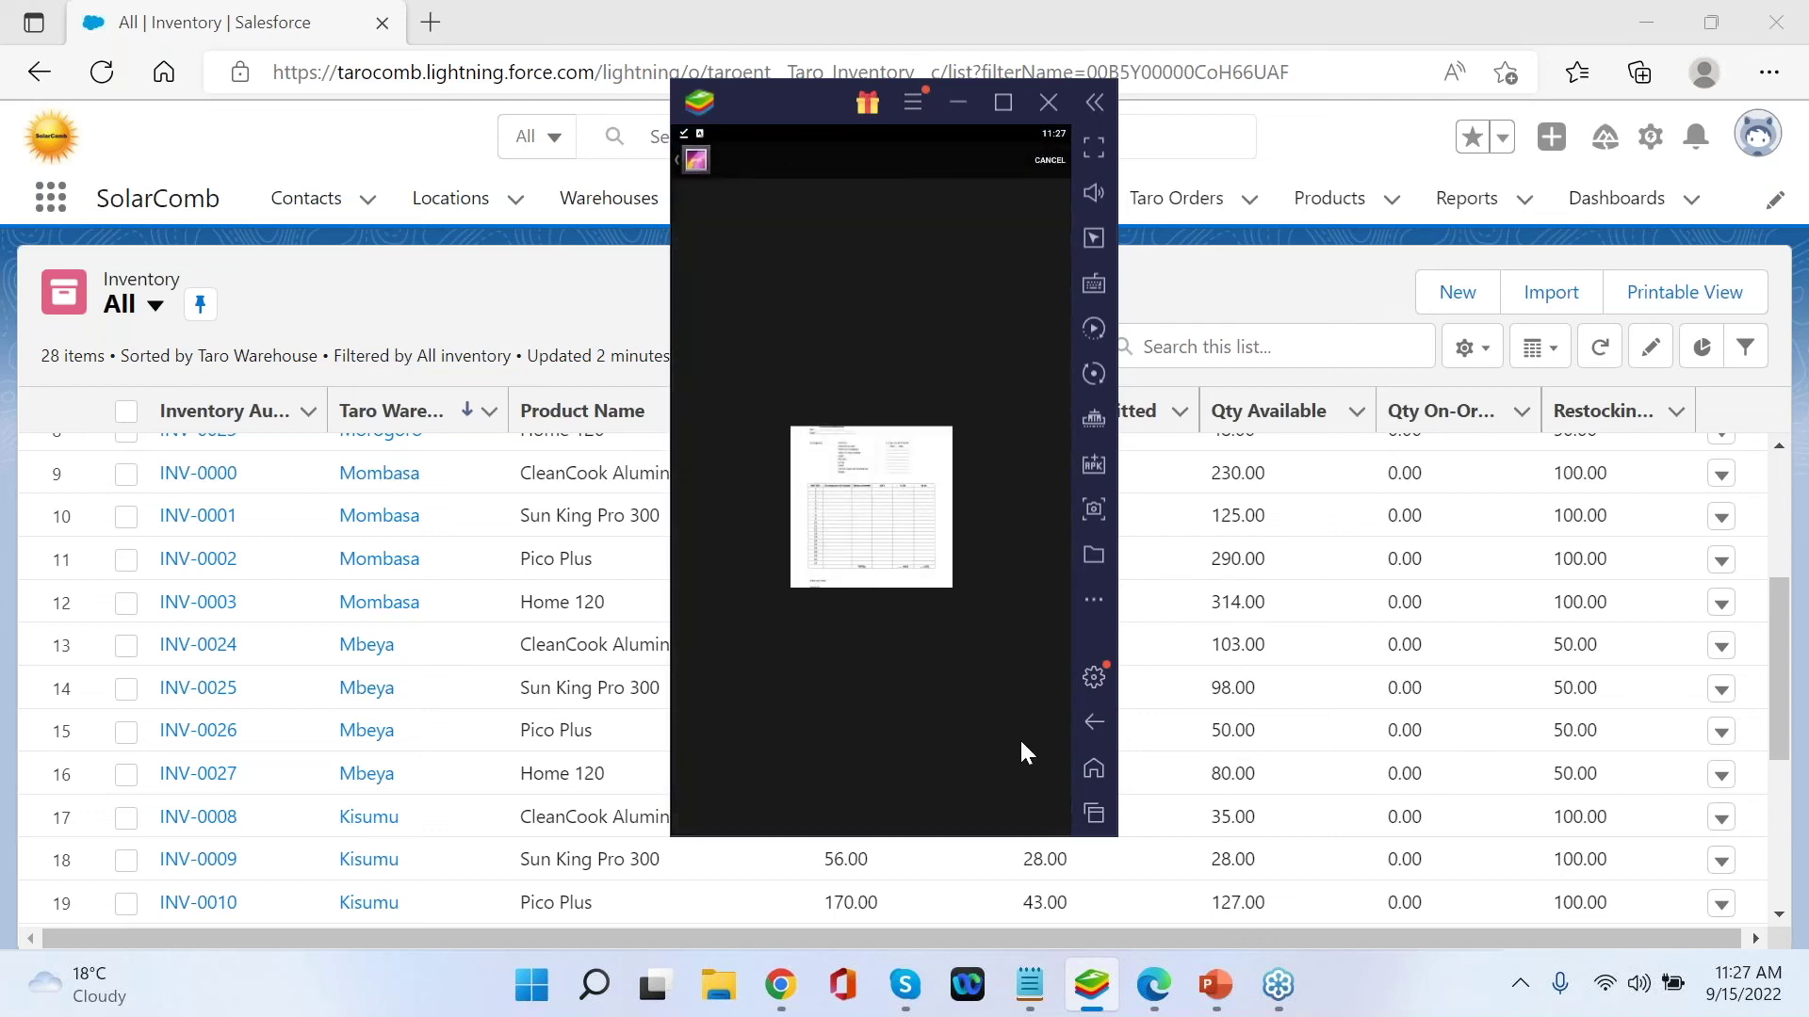
{"action": "left_click", "coordinate": [870, 538]}
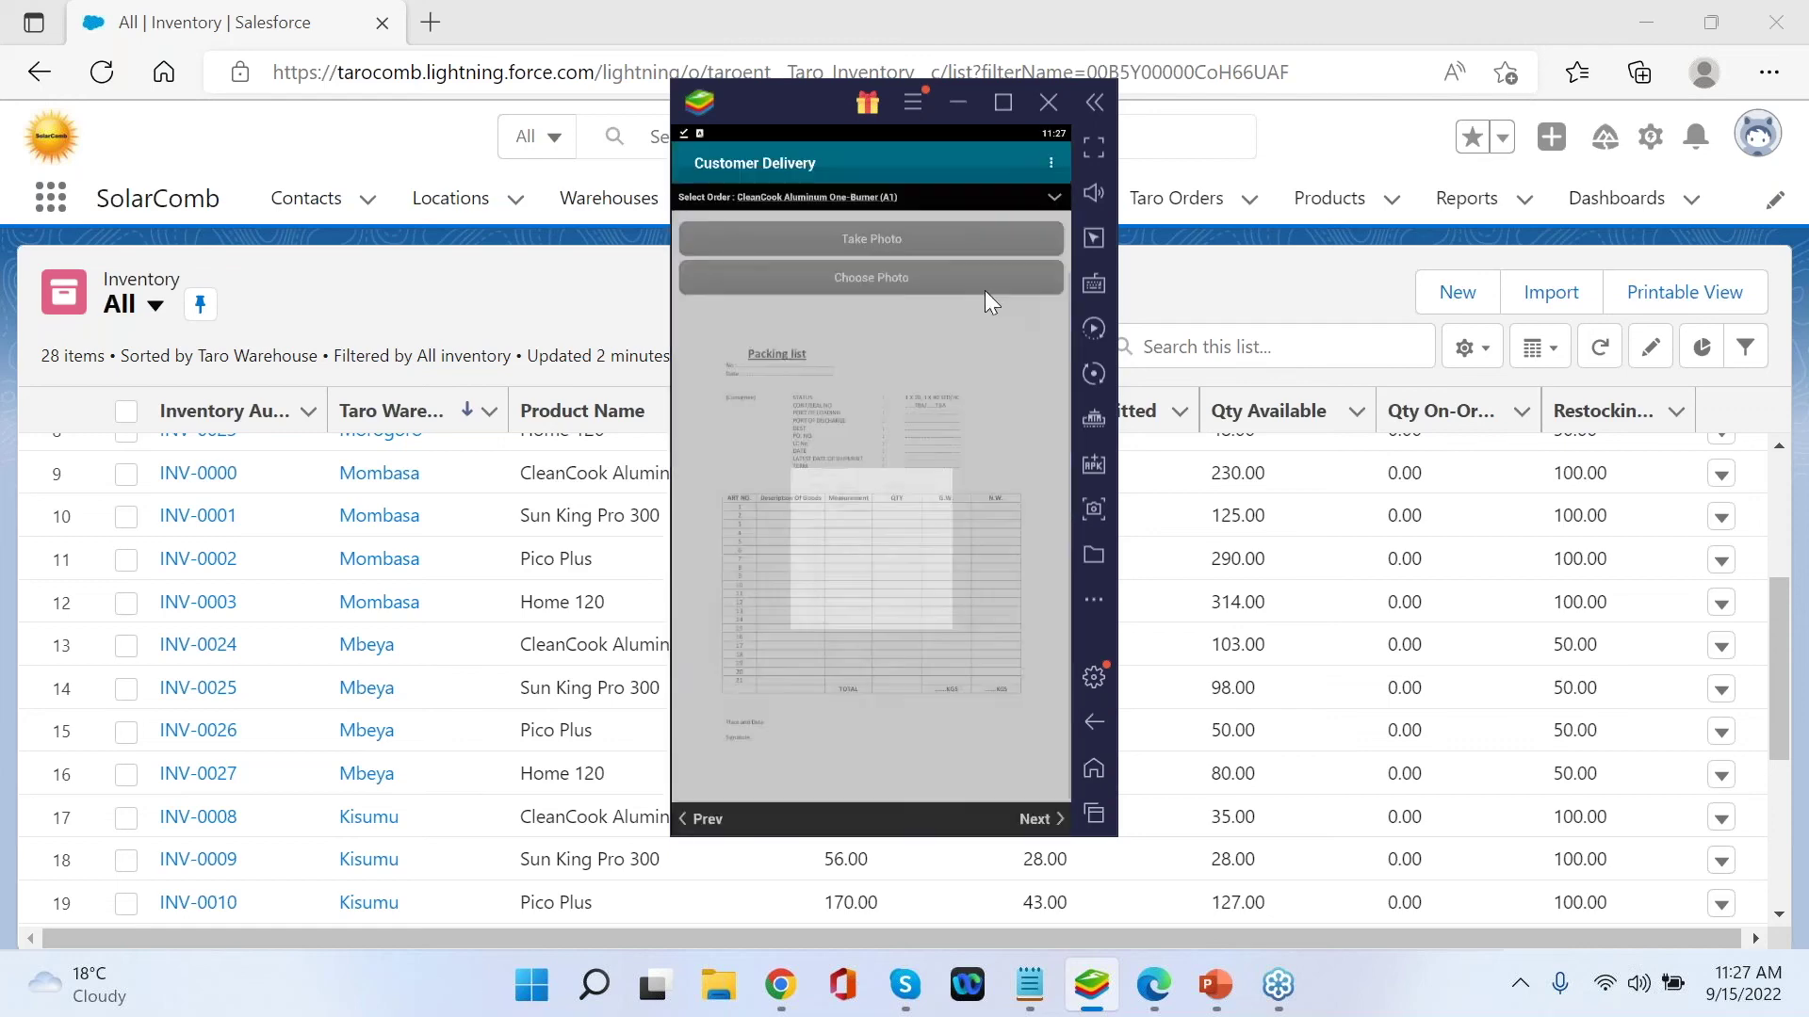
- Complete the Customer Delivery job and sync it immediately
{"action": "left_click", "coordinate": [1029, 820]}
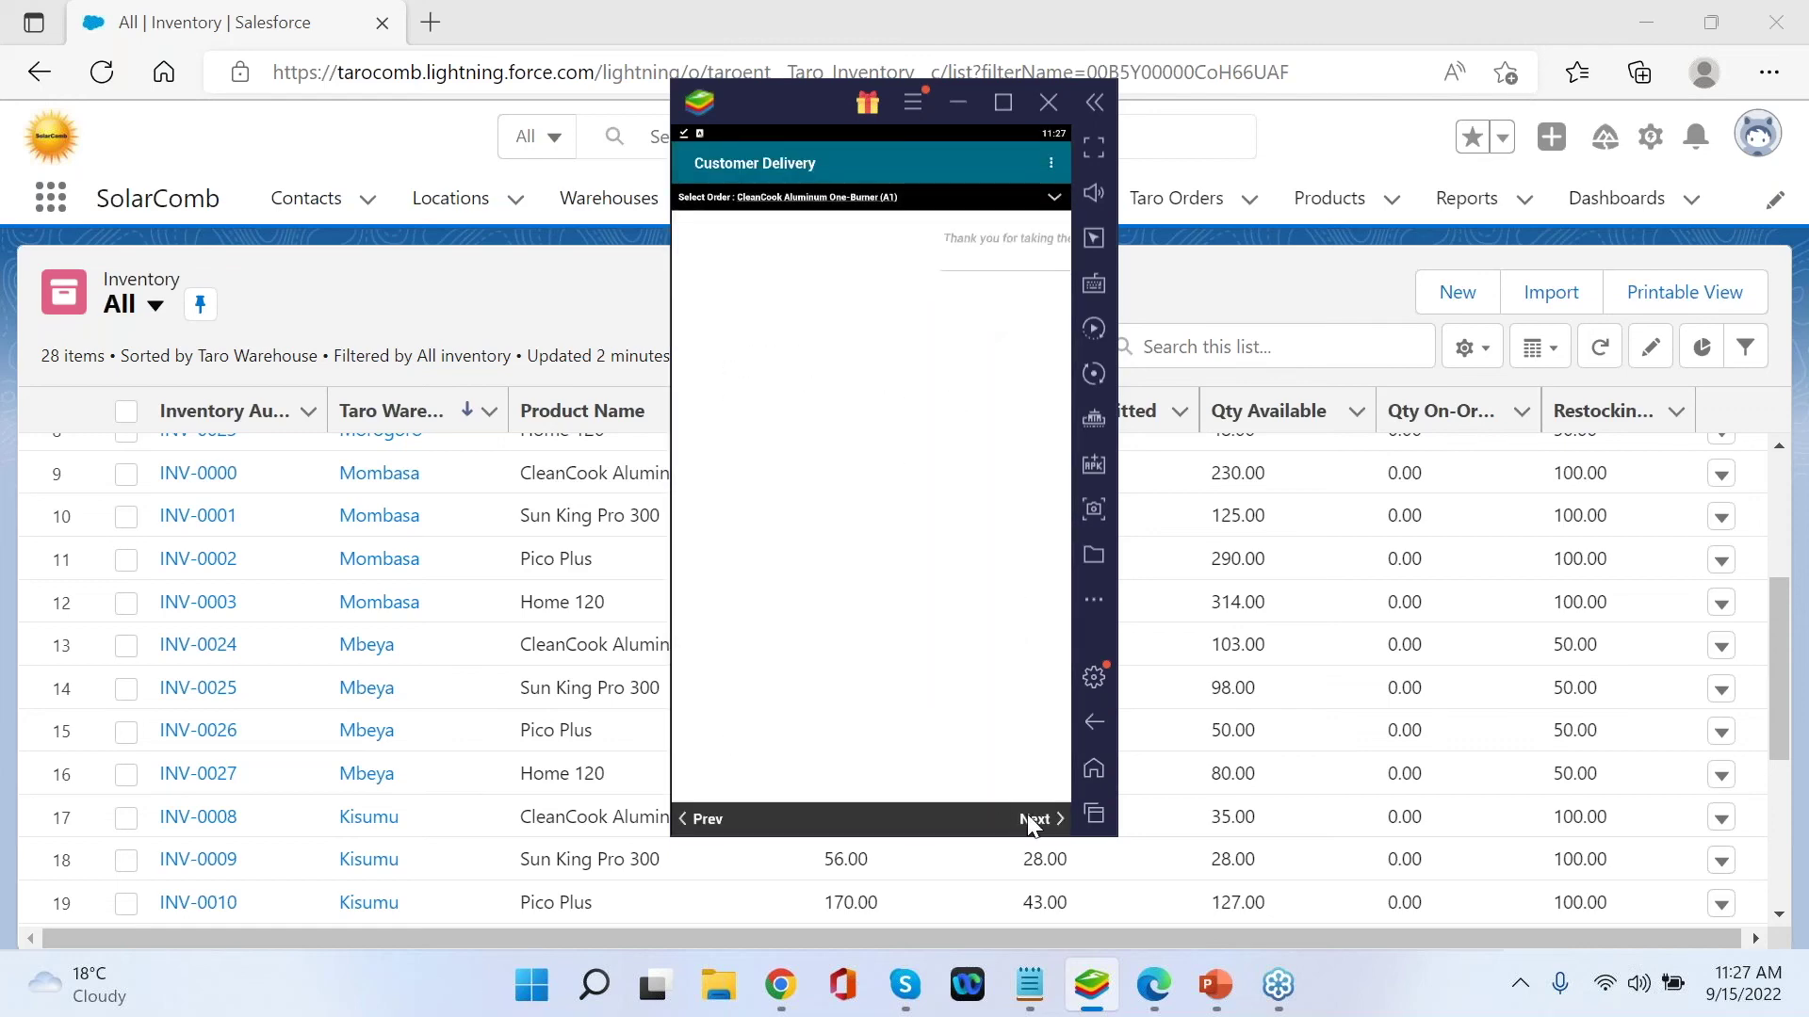
{"action": "left_click", "coordinate": [1029, 817]}
{"action": "left_click", "coordinate": [914, 353]}
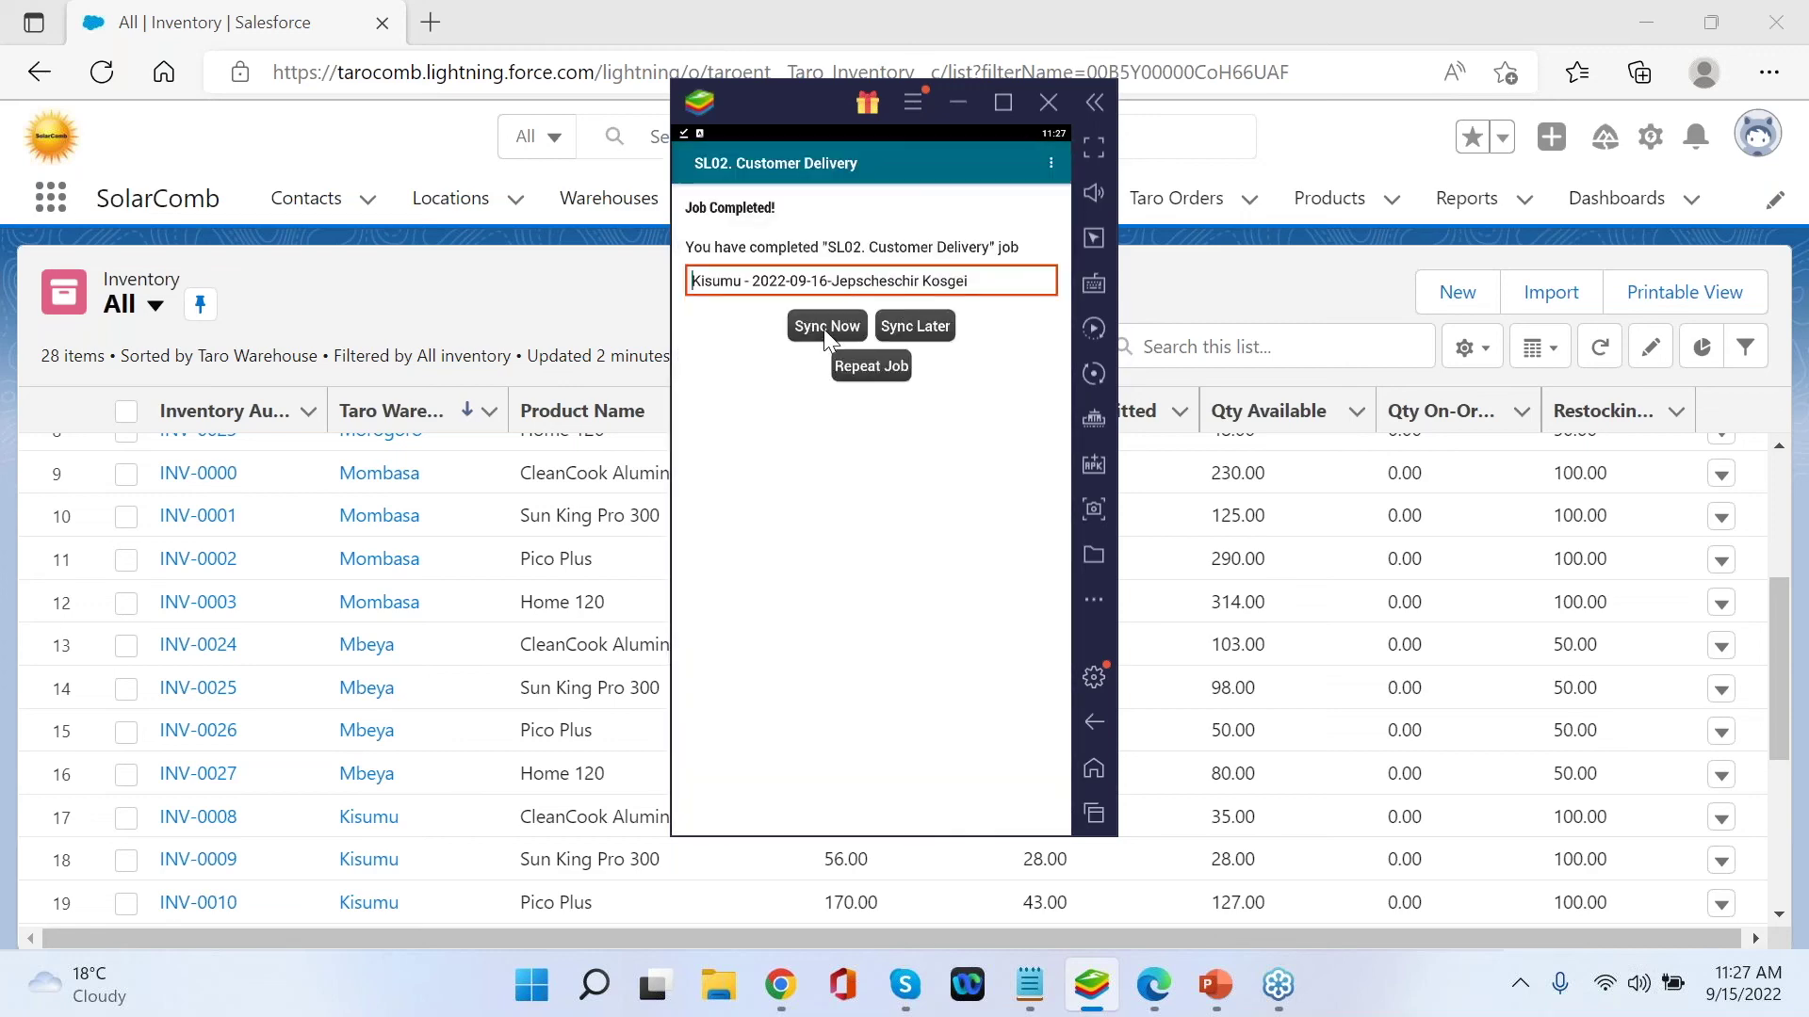
{"action": "left_click", "coordinate": [822, 327]}
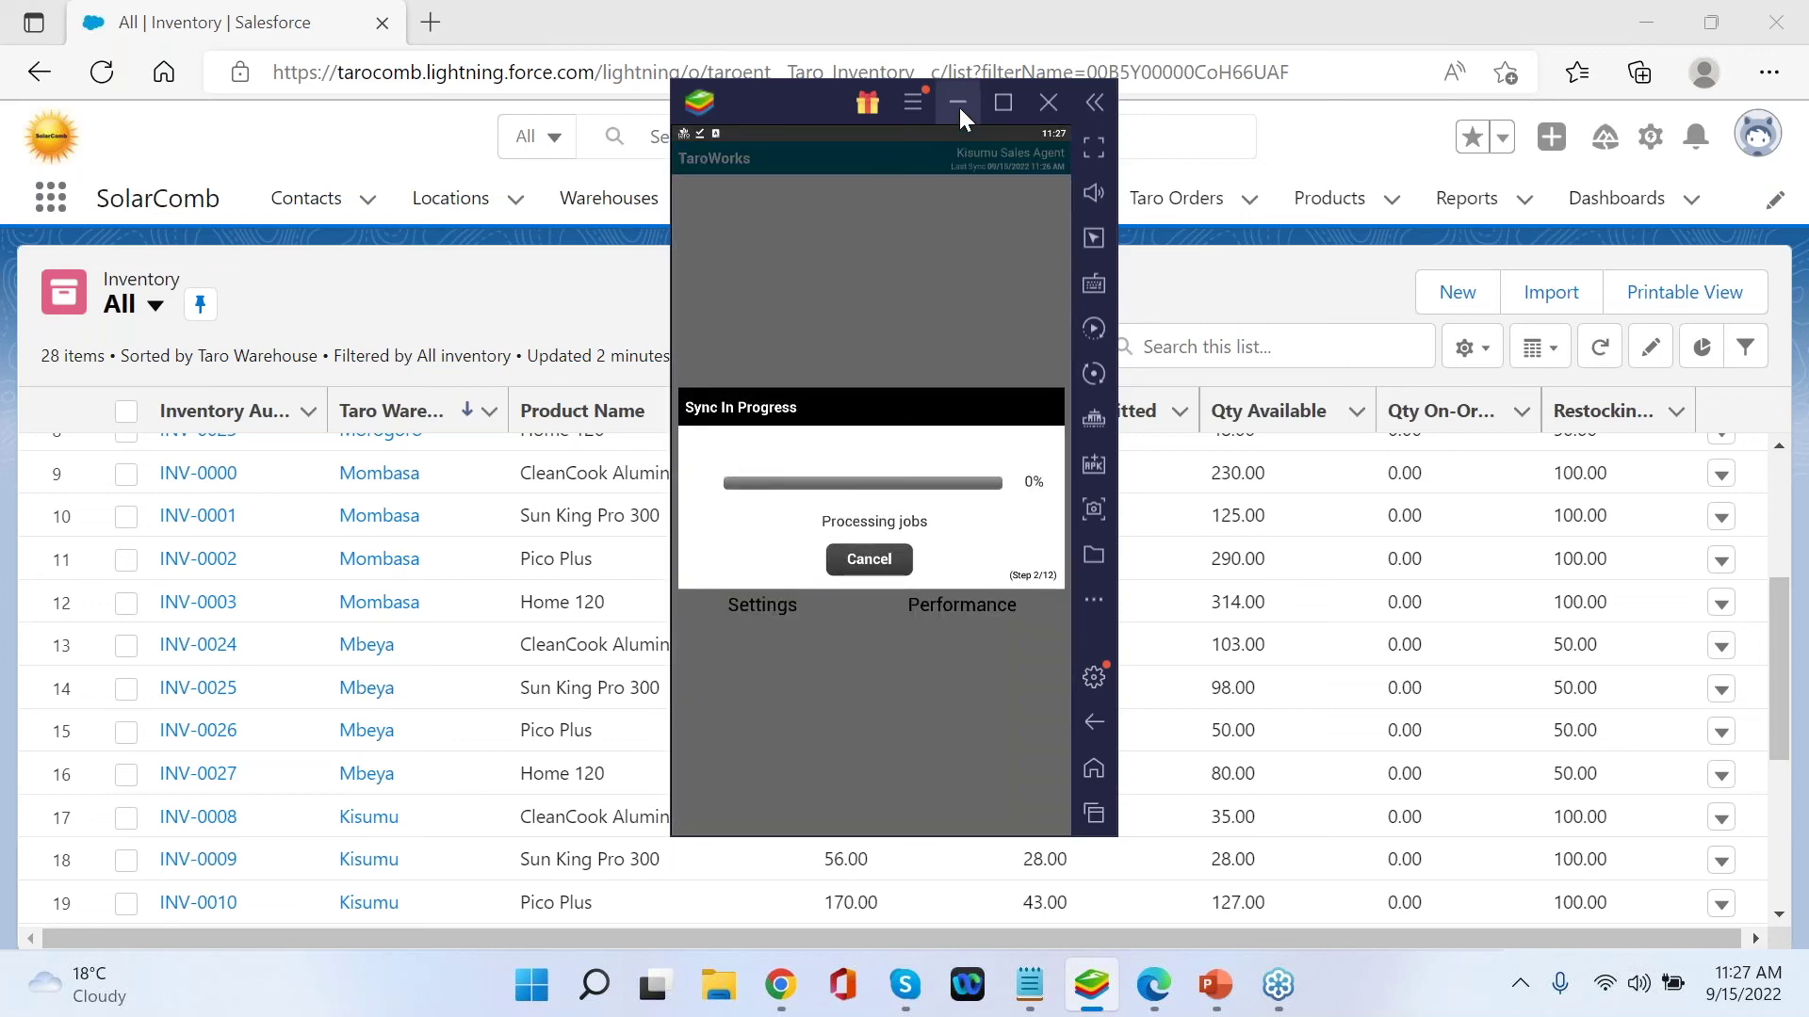
- Switch to Salesforce, reload the inventory list, and check the Kisumu stock for CleanCook Aluminum One-Burner
{"action": "left_click", "coordinate": [958, 103]}
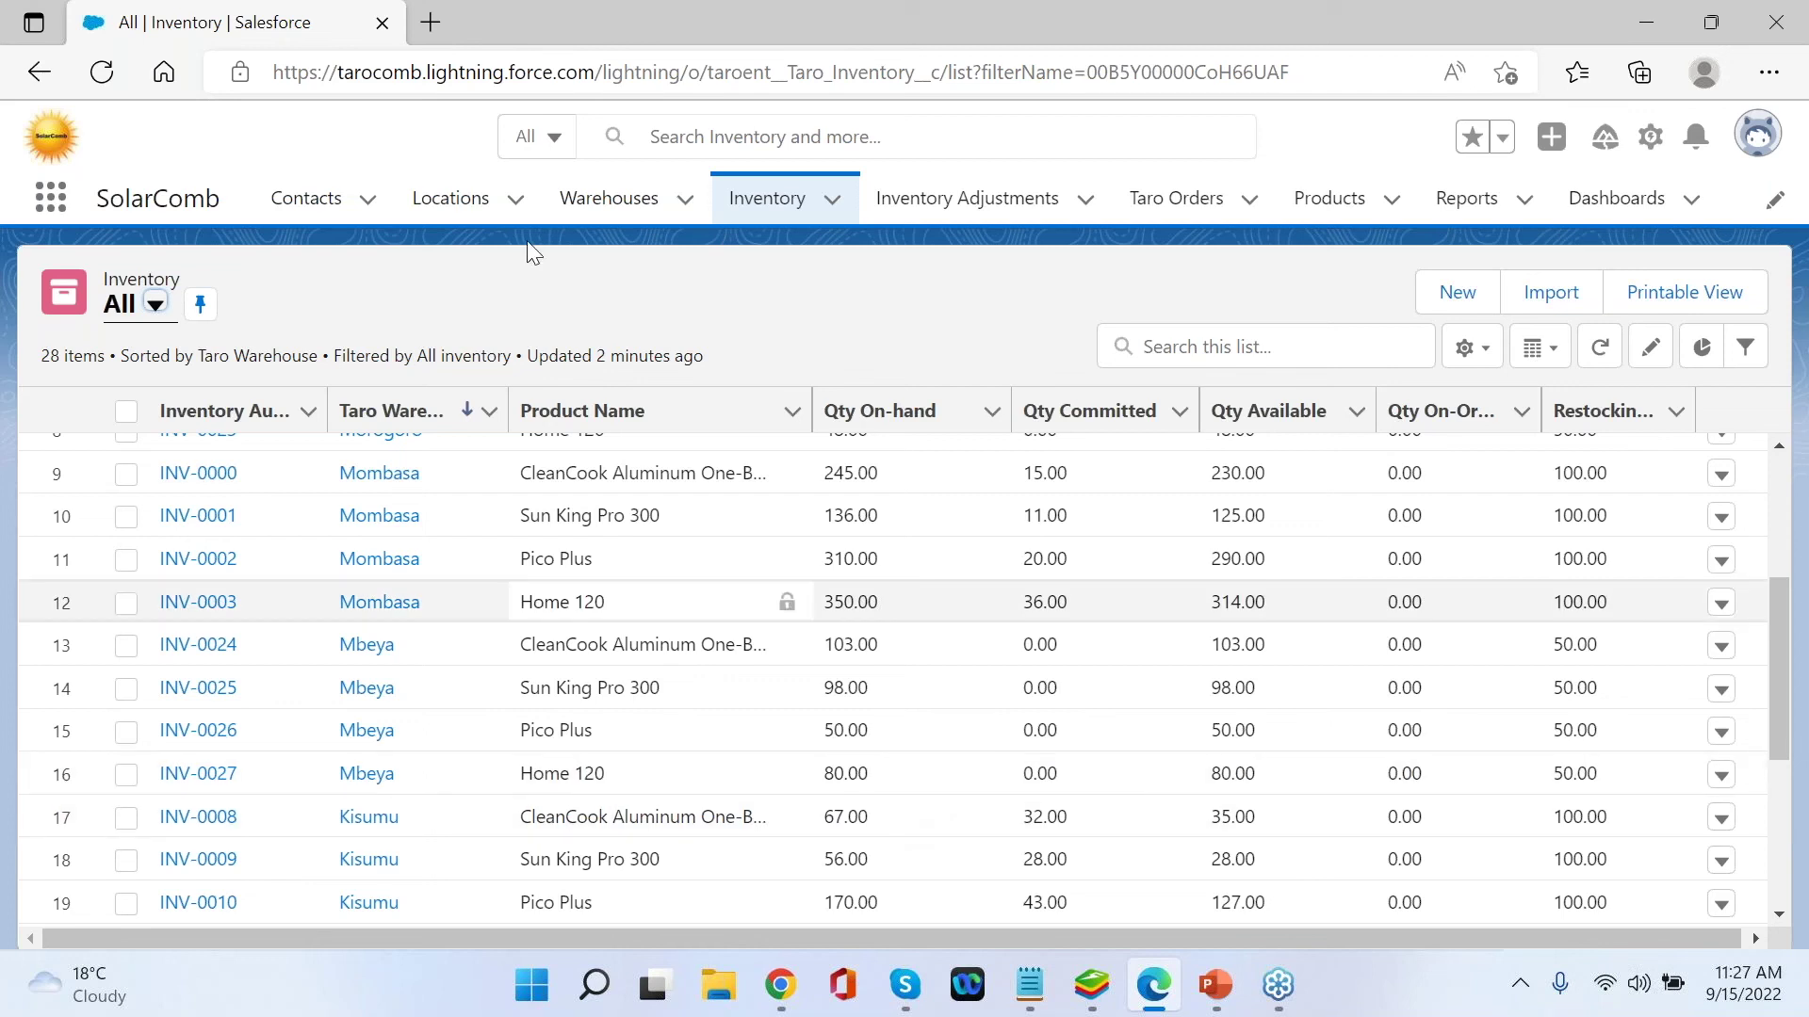
{"action": "left_click", "coordinate": [101, 73]}
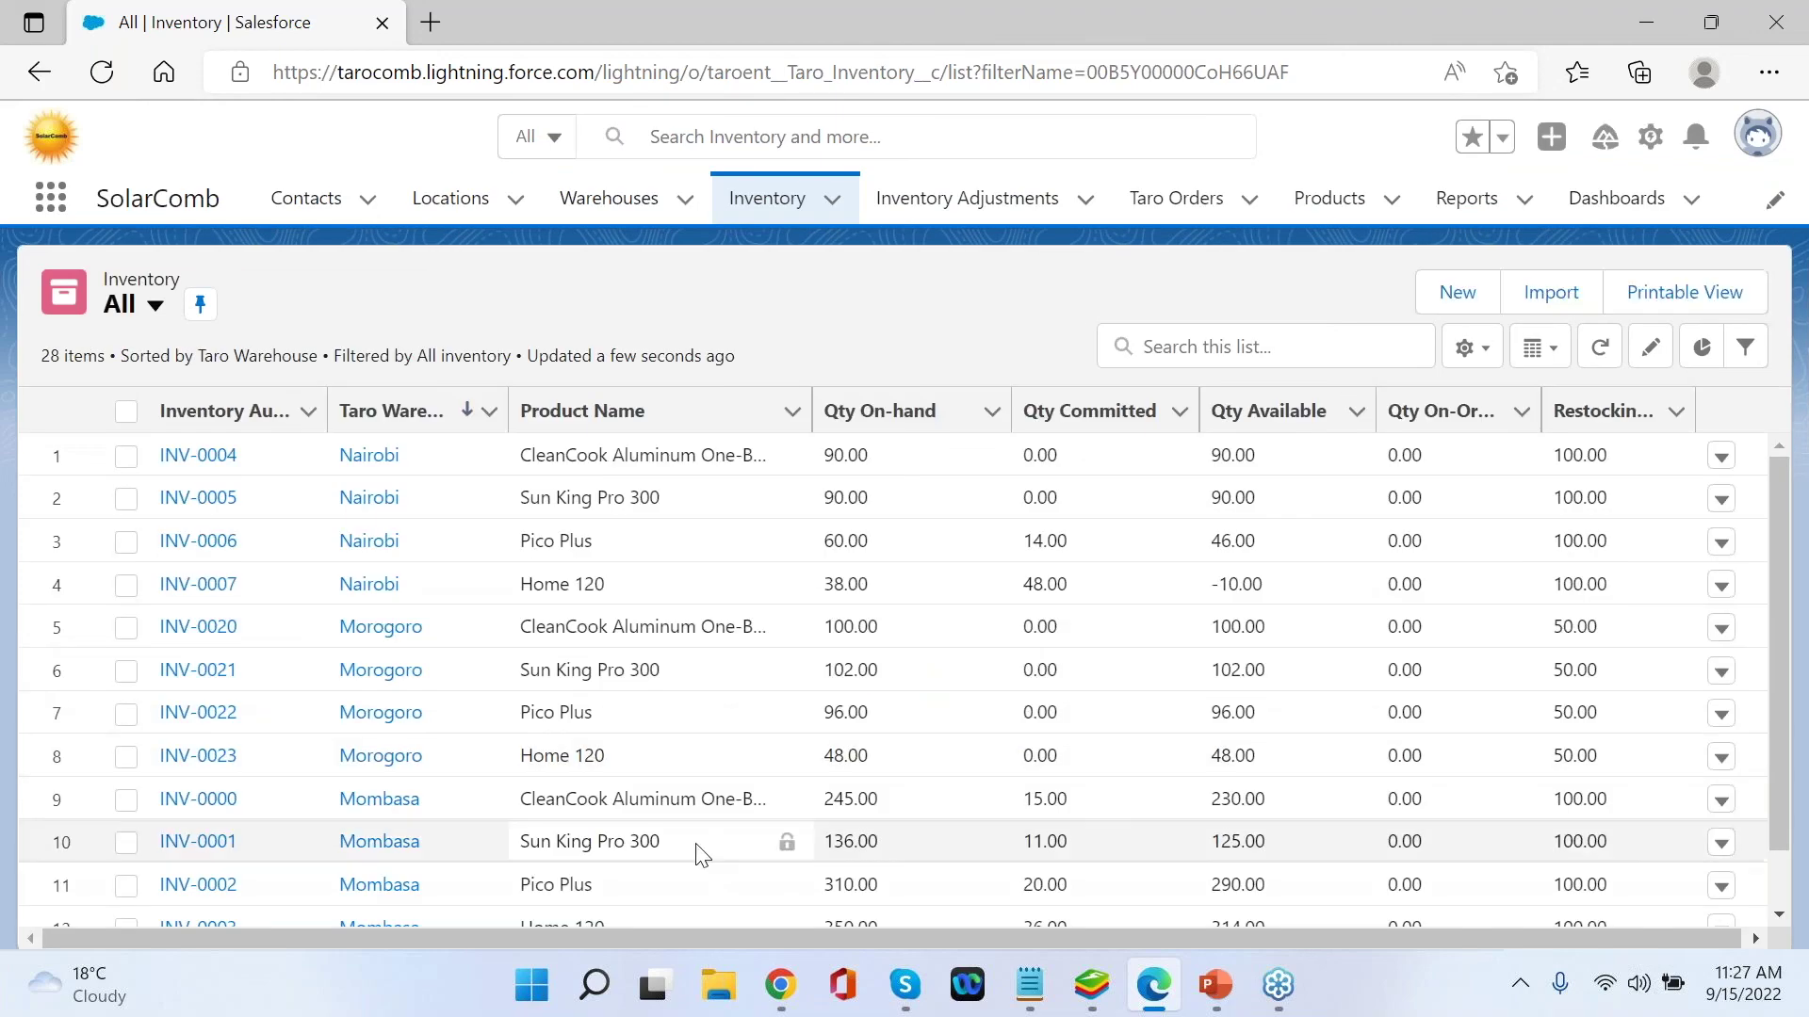
{"action": "scroll", "coordinate": [702, 854], "scroll_direction": "down", "scroll_amount": 6}
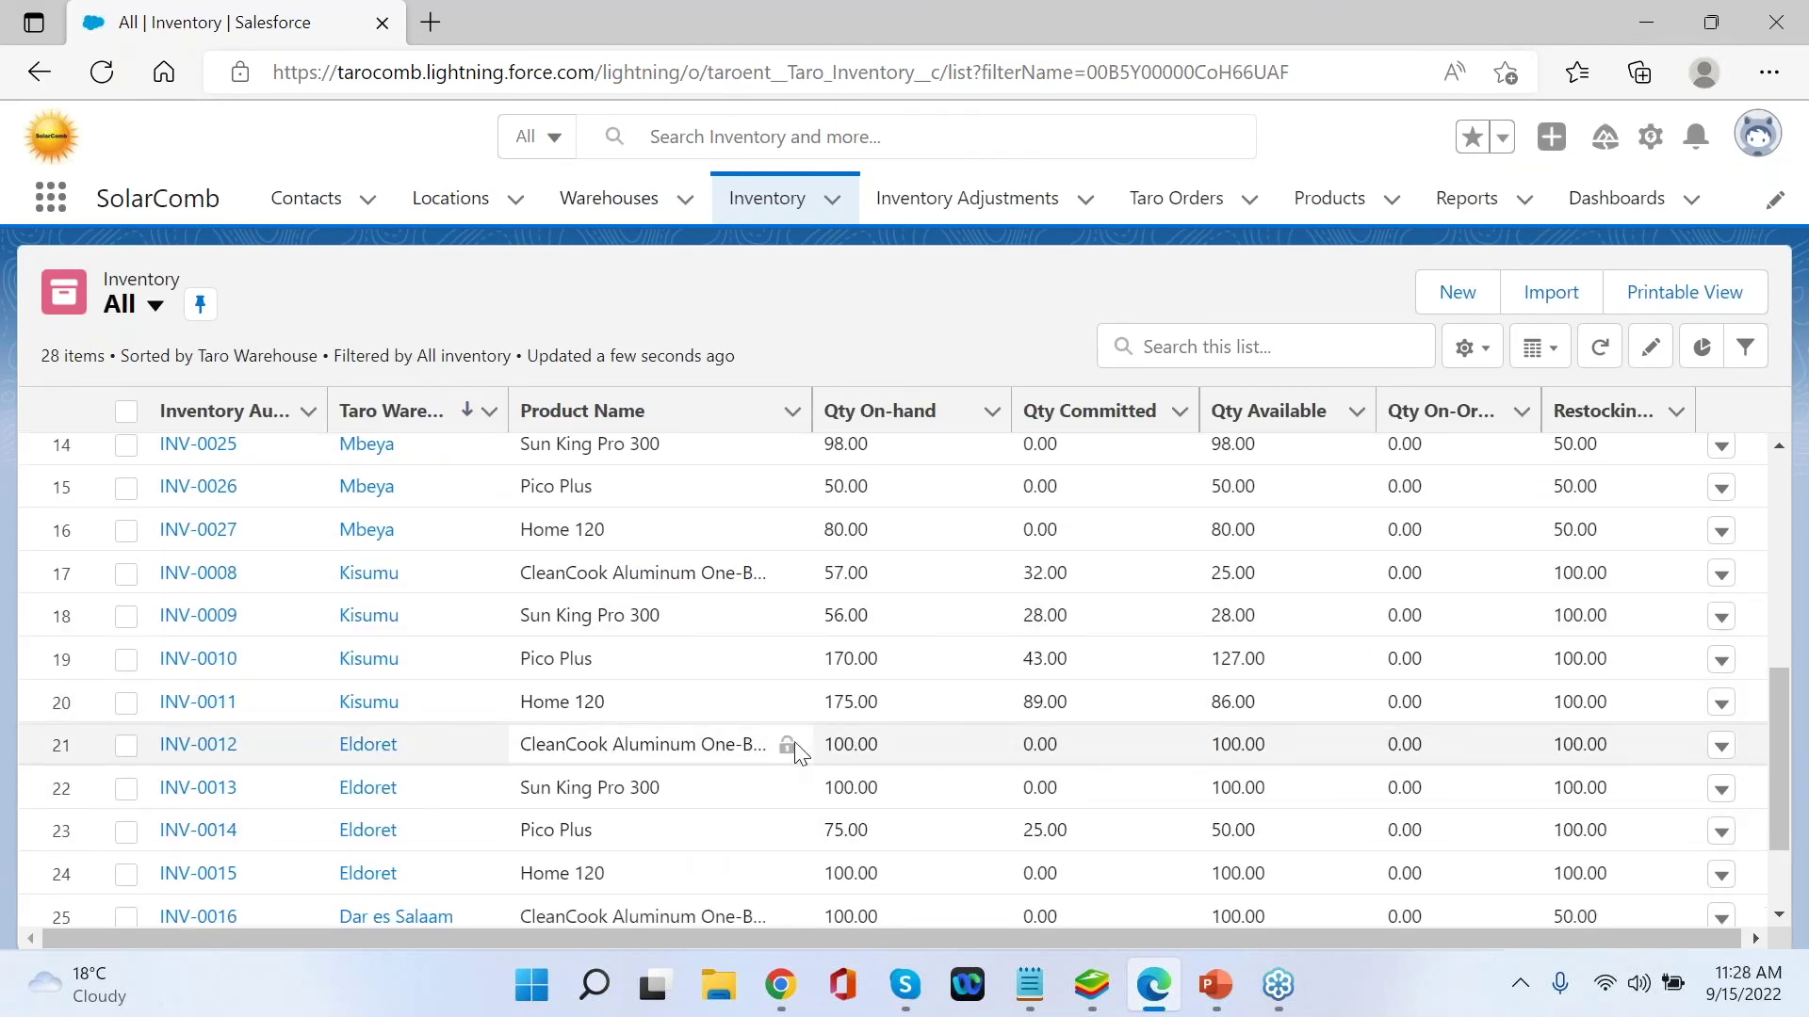
- Open the Solarcomb Inventory dashboard to view the on-hand quantities by warehouse and product
{"action": "scroll", "coordinate": [754, 787], "scroll_direction": "up", "scroll_amount": 1}
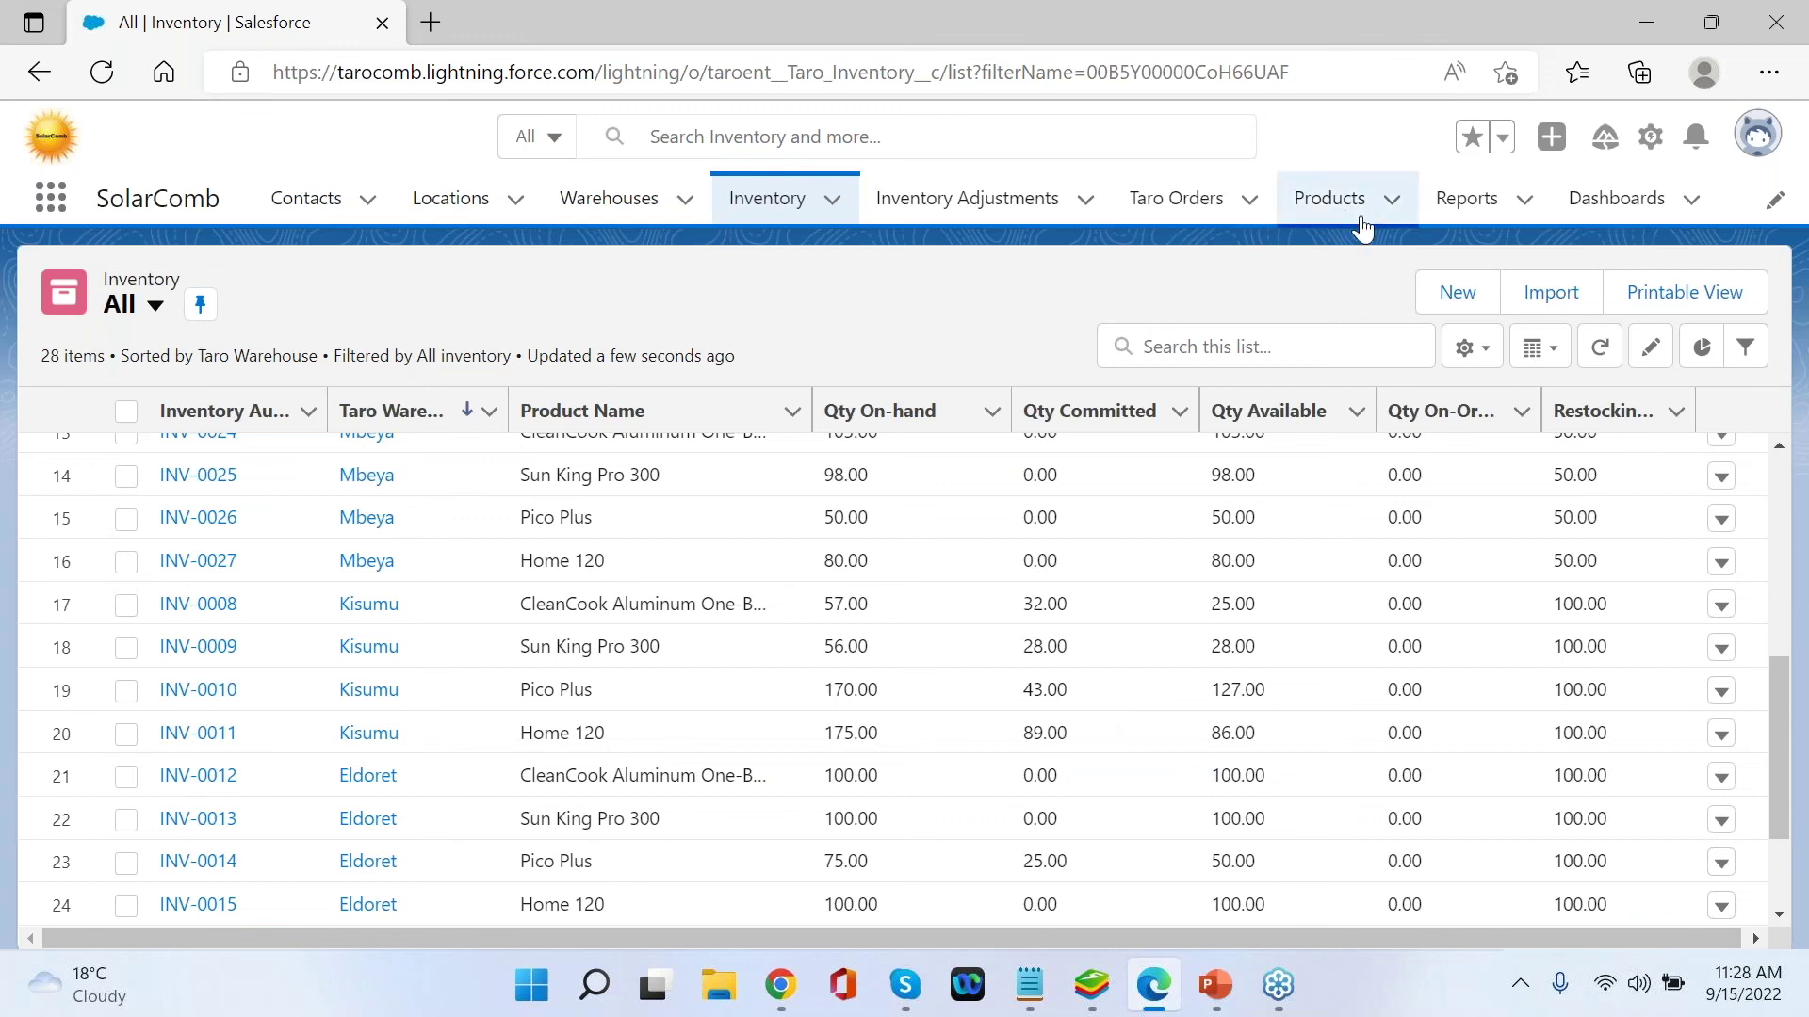
{"action": "left_click", "coordinate": [1611, 215]}
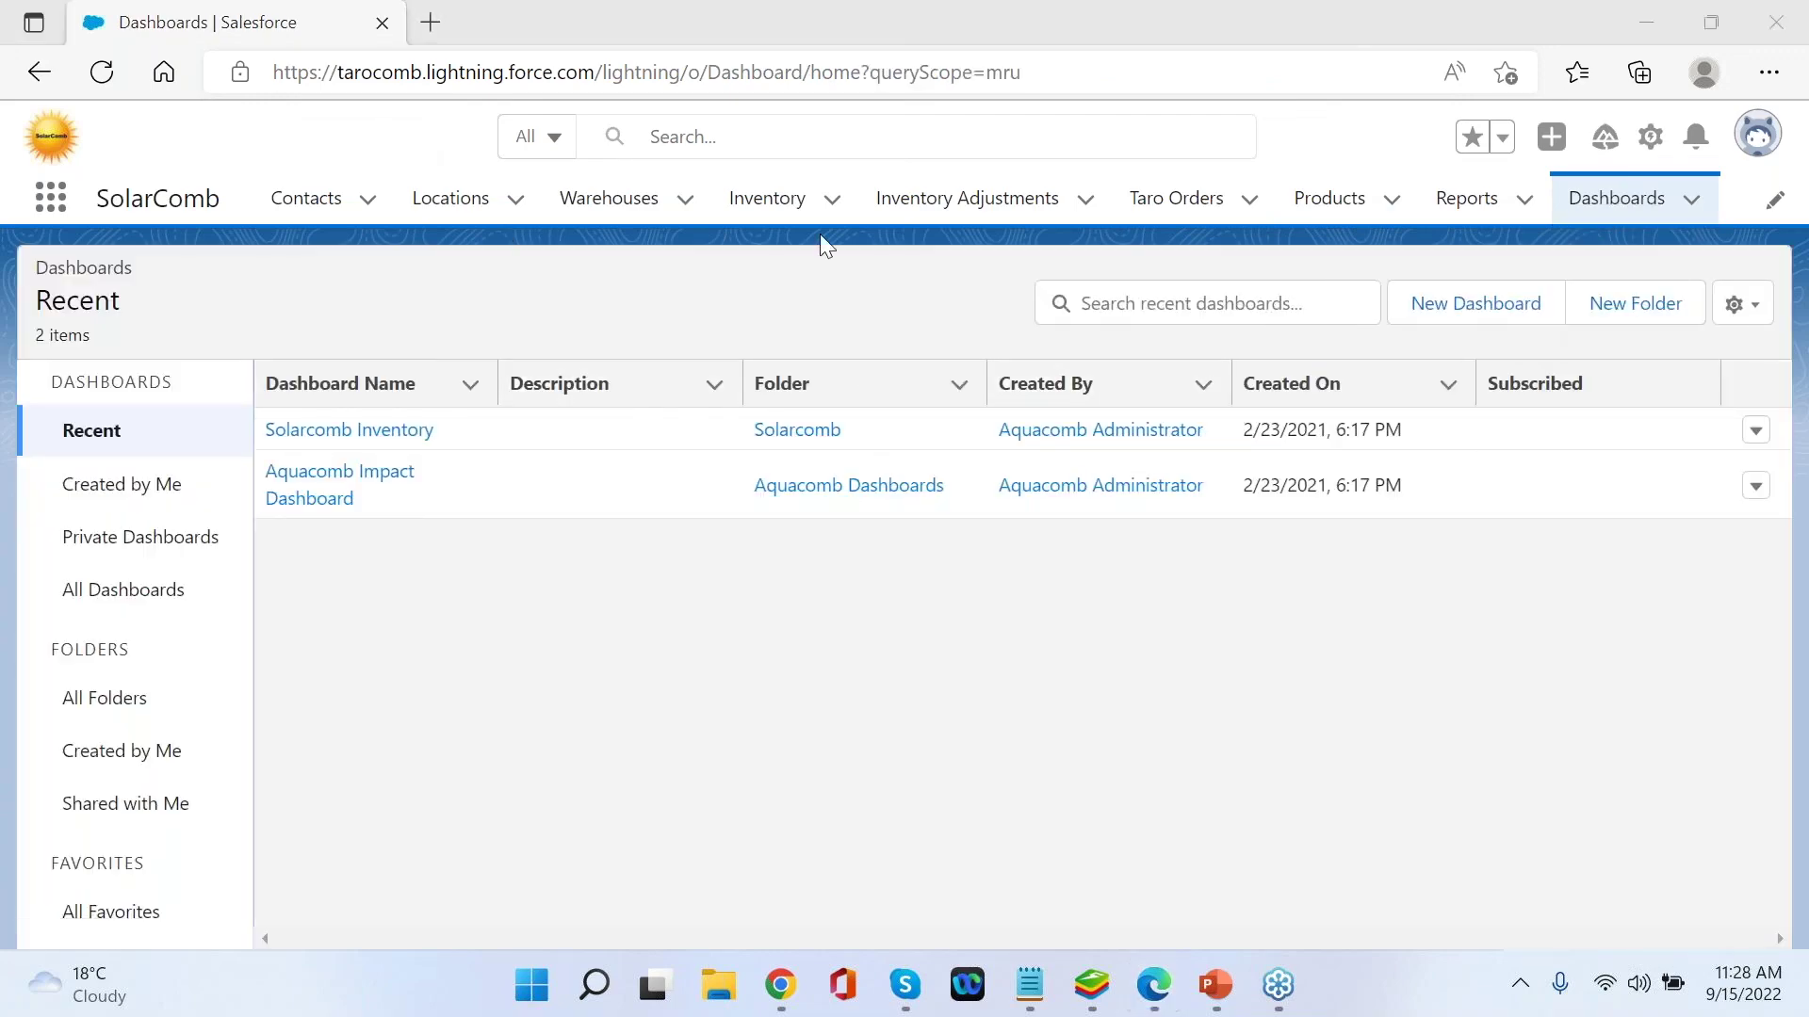
{"action": "left_click", "coordinate": [364, 436]}
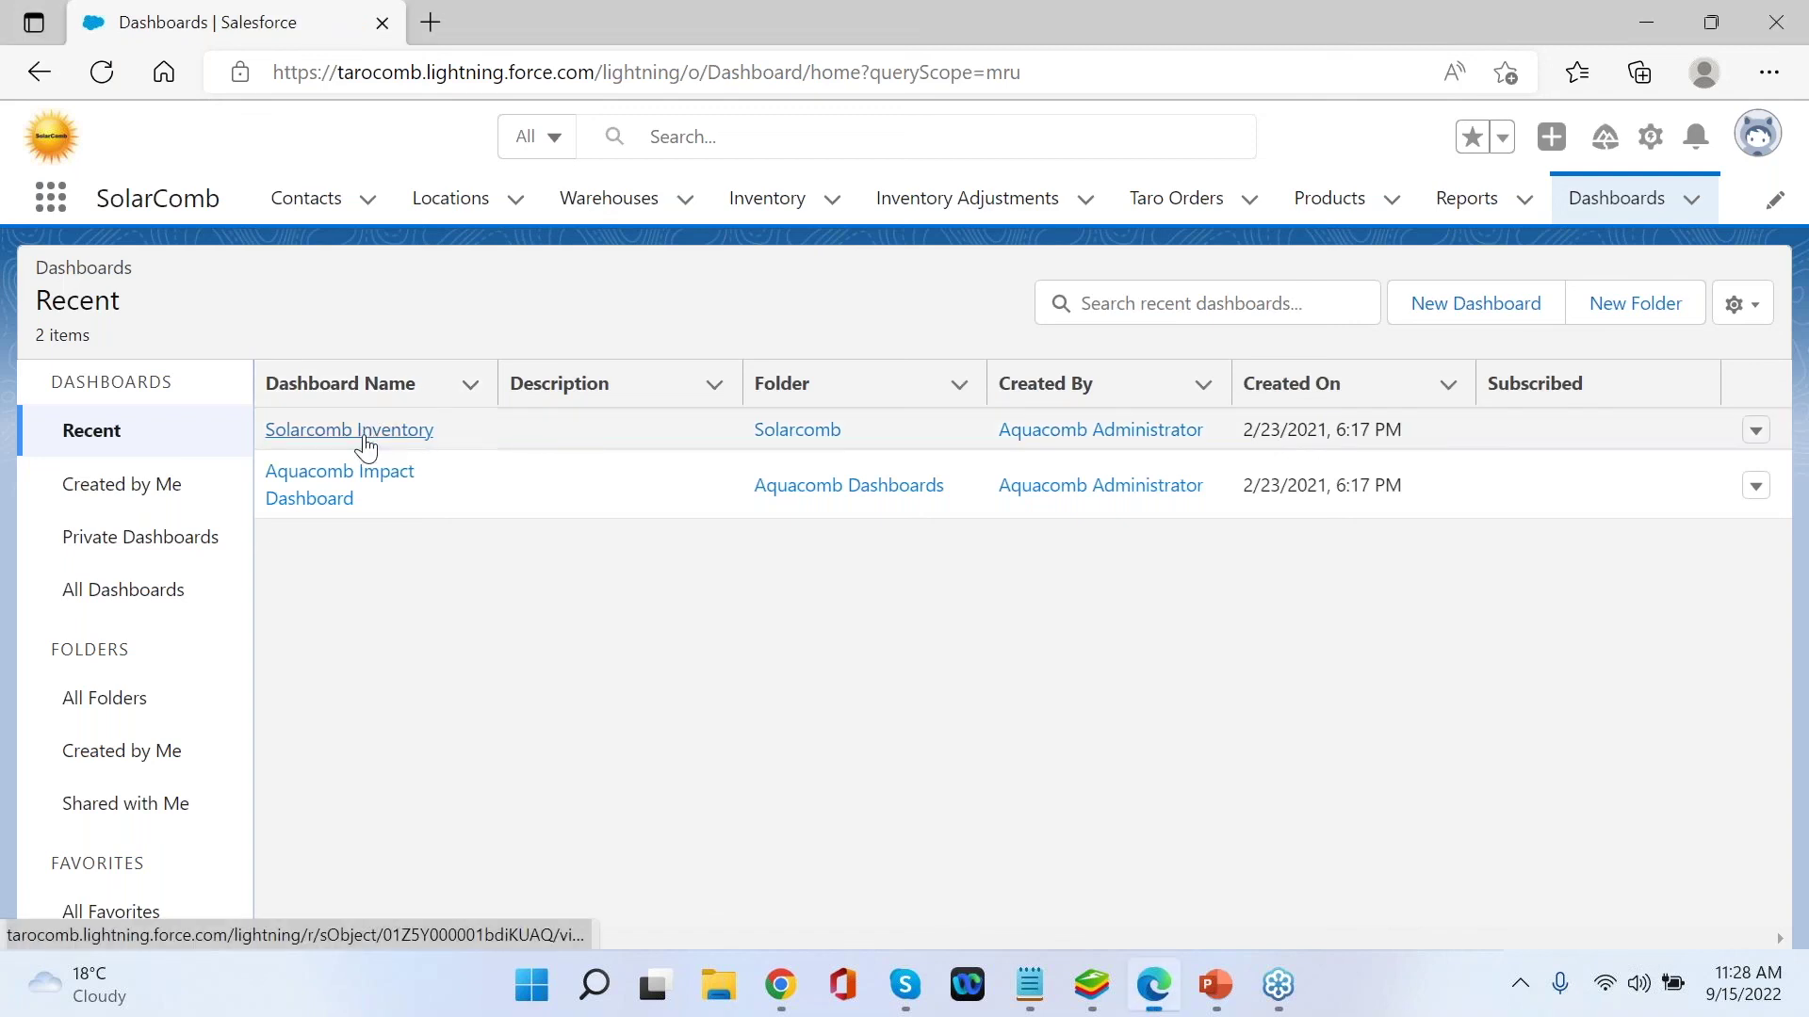
{"action": "left_click", "coordinate": [365, 436]}
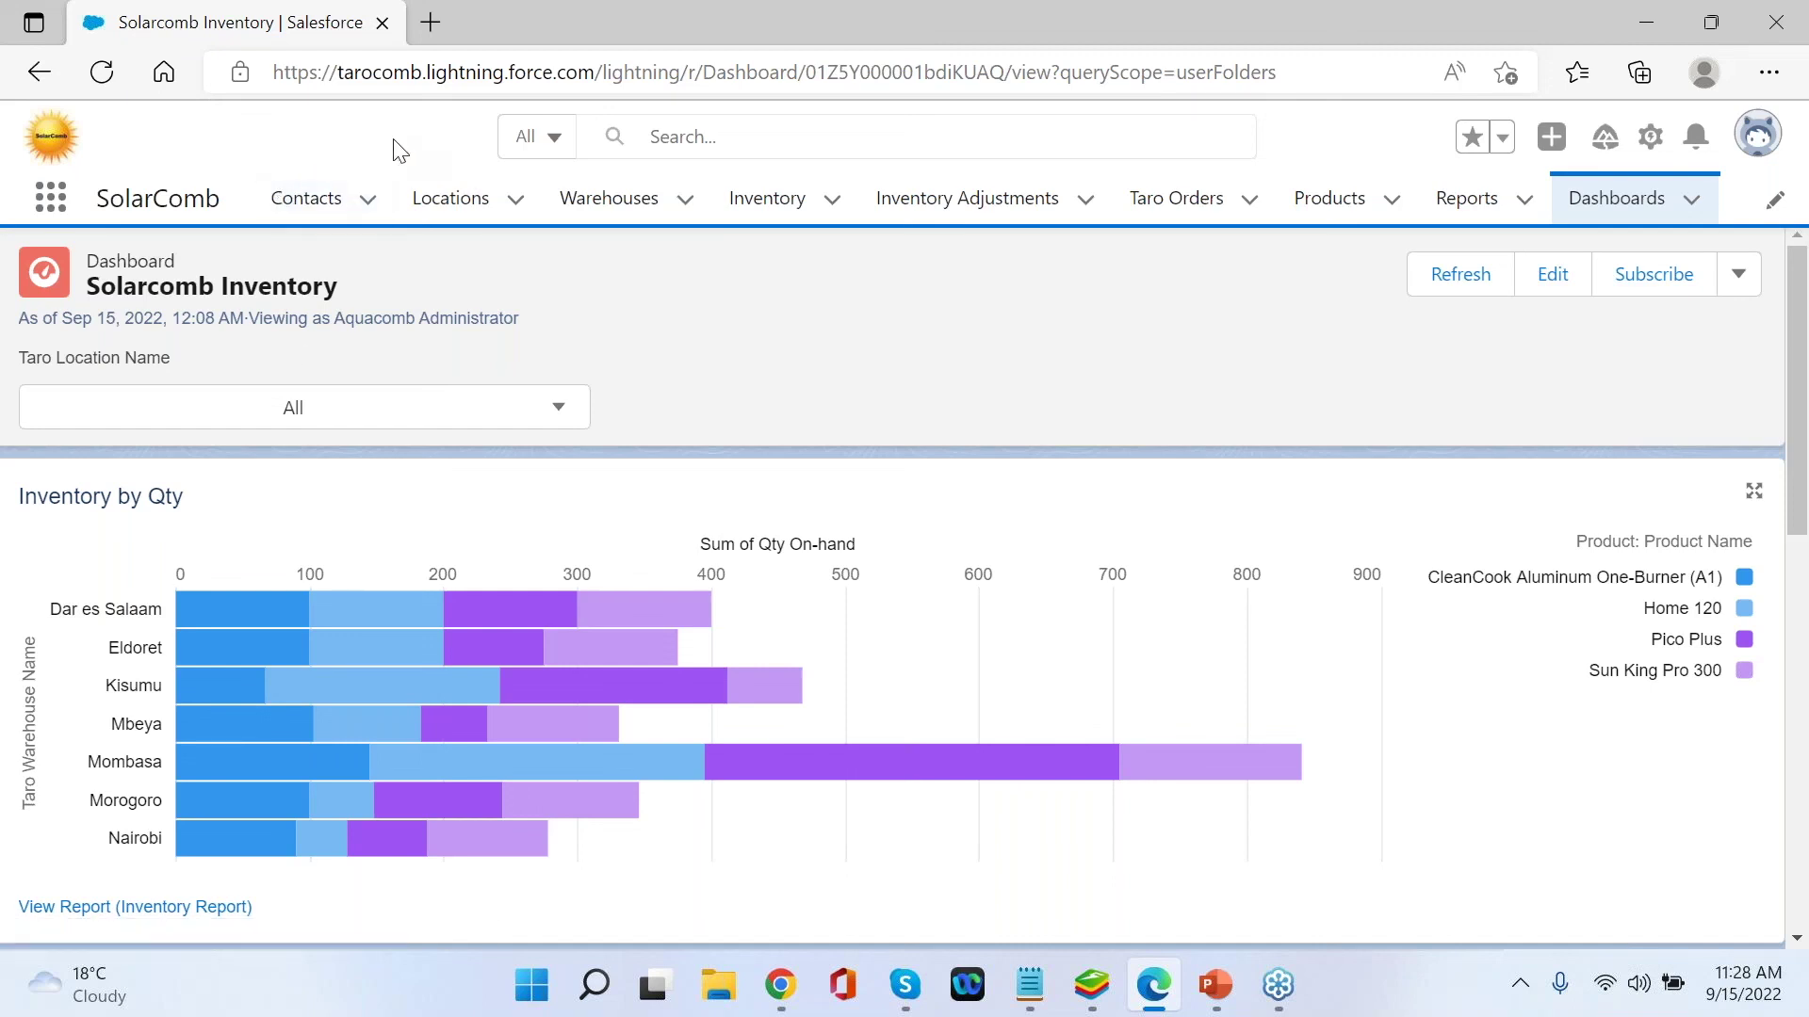
- Switch to the TaroWorks pitch deck in PowerPoint and start the slide show from the closing Thank You slide
{"action": "left_click", "coordinate": [1223, 989]}
{"action": "left_click", "coordinate": [91, 887]}
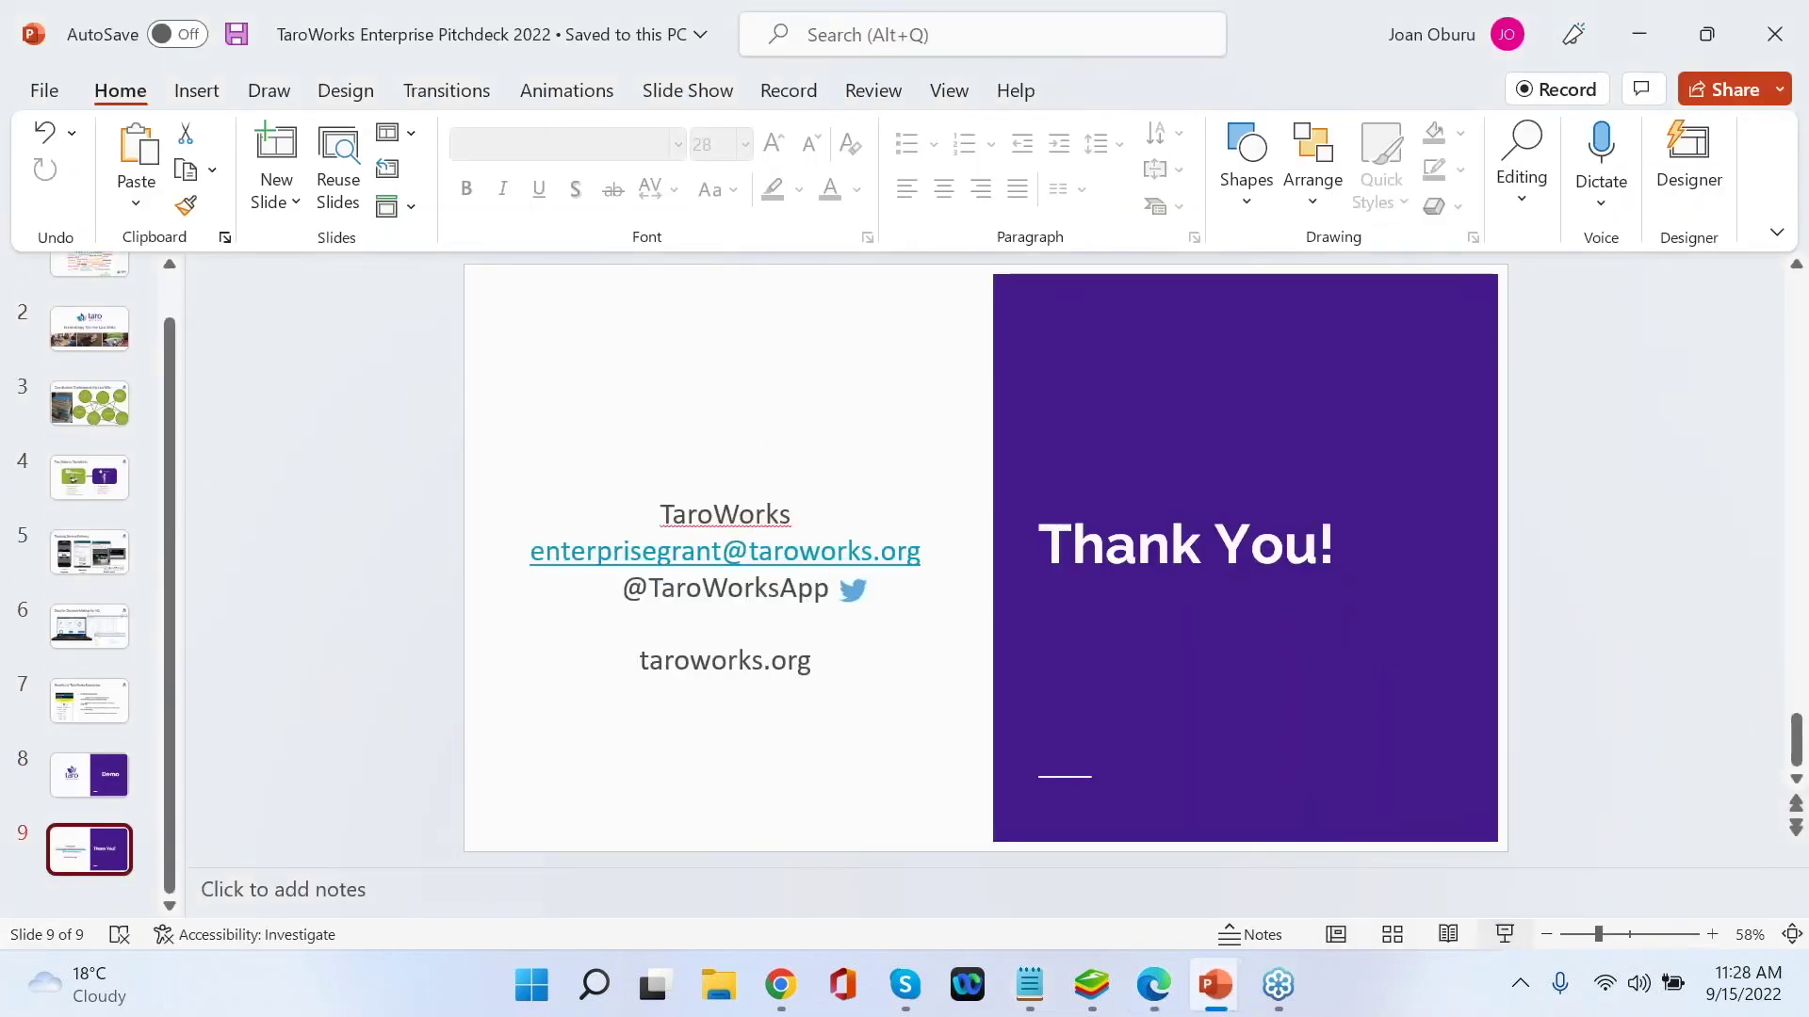
{"action": "key", "text": "shift+F5"}
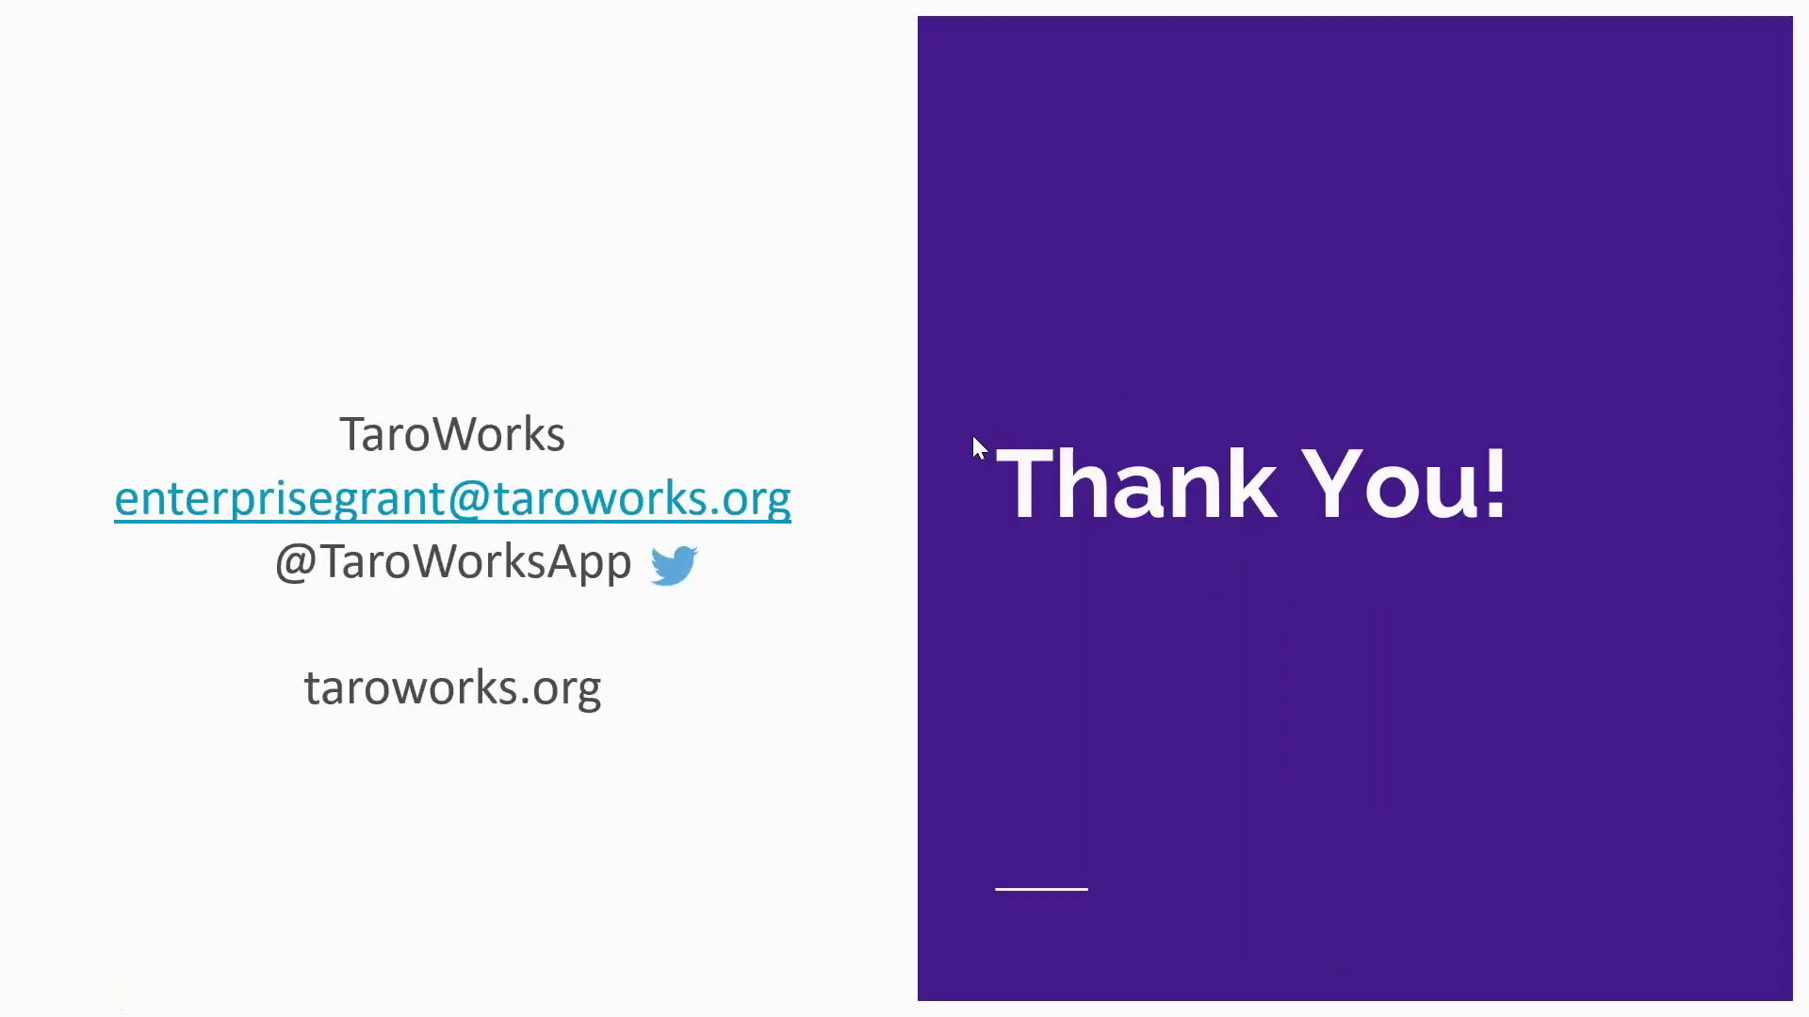